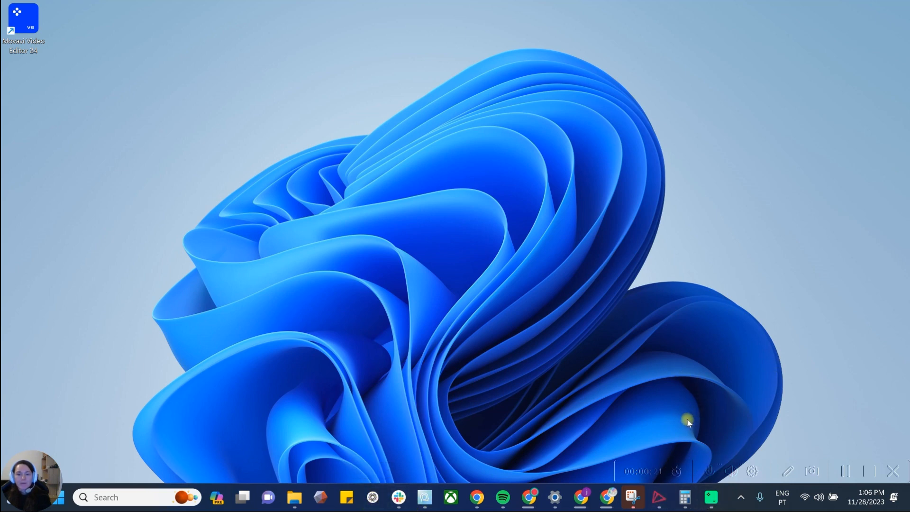
Switch to 3Shape 3D Viewer and fade out the lower arch to examine the upper scan on its own
{"action": "left_click", "coordinate": [659, 497]}
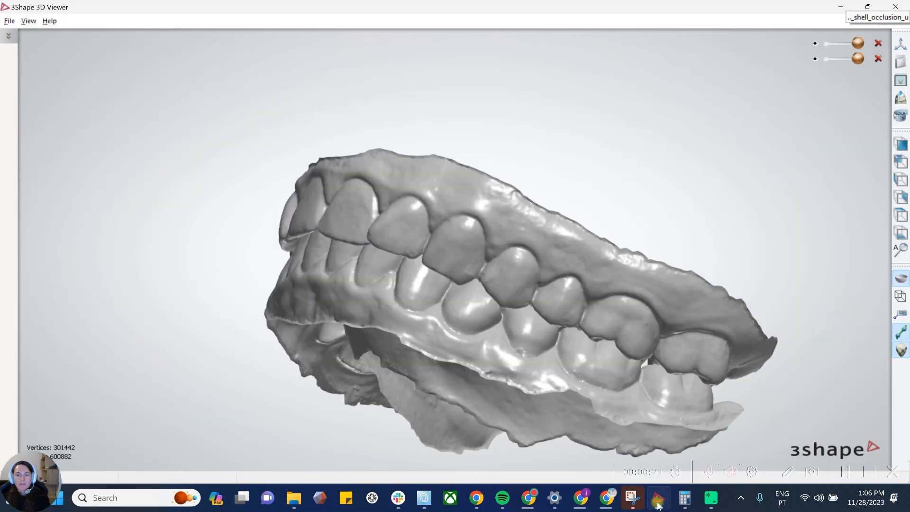
{"action": "right_click_drag", "start_coordinate": [460, 289], "coordinate": [590, 306]}
{"action": "right_click_drag", "start_coordinate": [356, 116], "coordinate": [385, 340]}
{"action": "right_click_drag", "start_coordinate": [497, 313], "coordinate": [654, 204]}
{"action": "left_click_drag", "start_coordinate": [857, 59], "coordinate": [828, 59]}
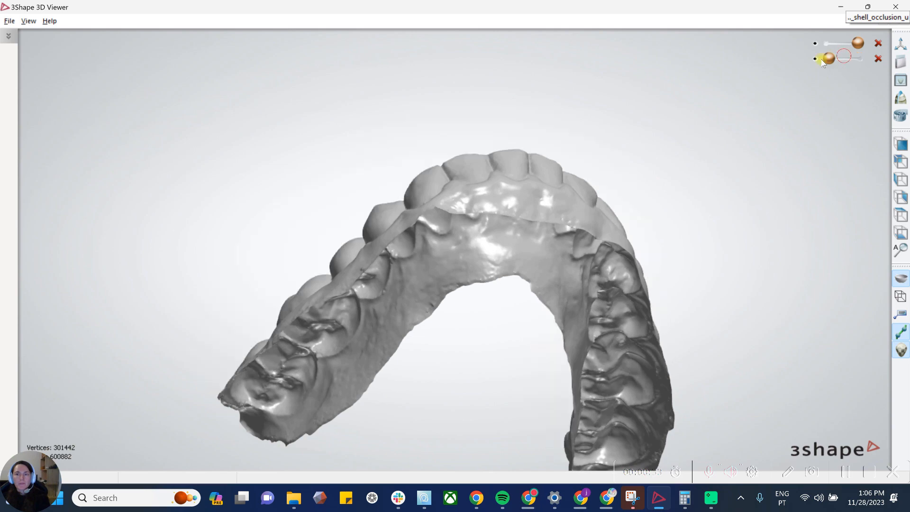
{"action": "right_click_drag", "start_coordinate": [675, 255], "coordinate": [683, 290]}
{"action": "scroll", "coordinate": [654, 194], "scroll_direction": "down", "scroll_amount": 2}
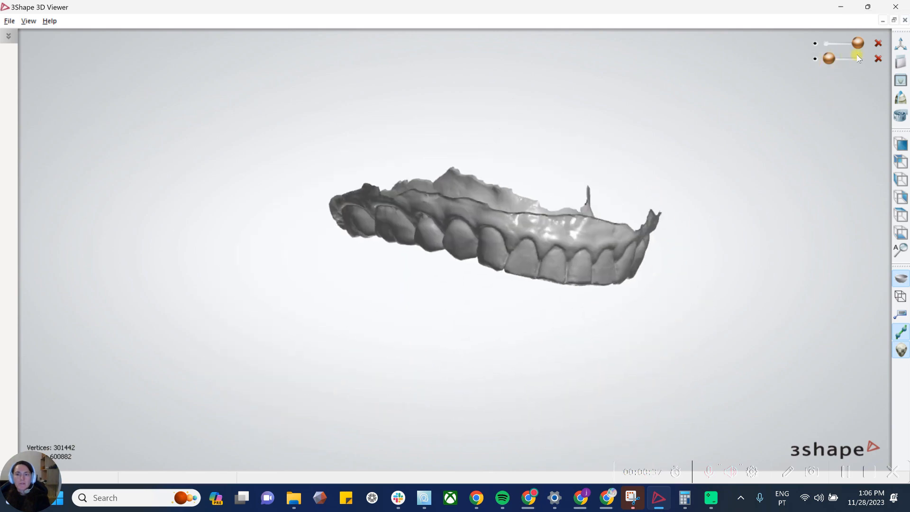
Show the lower arch again and hide the upper arch to examine the lower scan from several angles
{"action": "left_click", "coordinate": [859, 59]}
{"action": "left_click_drag", "start_coordinate": [858, 43], "coordinate": [816, 43]}
{"action": "right_click_drag", "start_coordinate": [717, 243], "coordinate": [652, 334]}
{"action": "scroll", "coordinate": [651, 334], "scroll_direction": "up", "scroll_amount": 3}
{"action": "scroll", "coordinate": [491, 363], "scroll_direction": "down", "scroll_amount": 3}
{"action": "right_click_drag", "start_coordinate": [423, 294], "coordinate": [611, 260]}
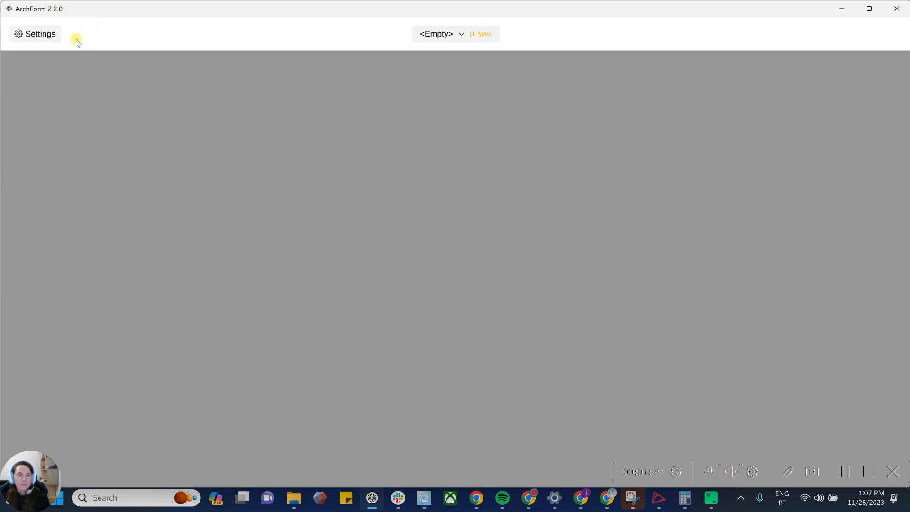
Start a new patient in ArchForm with the first name Test and the last name Case
{"action": "left_click", "coordinate": [458, 33]}
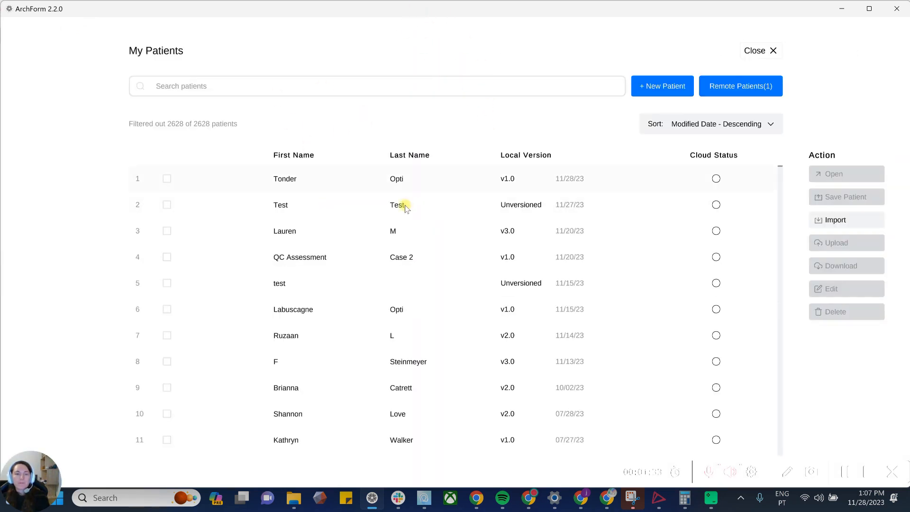
{"action": "left_click", "coordinate": [667, 86]}
{"action": "left_click", "coordinate": [414, 92]}
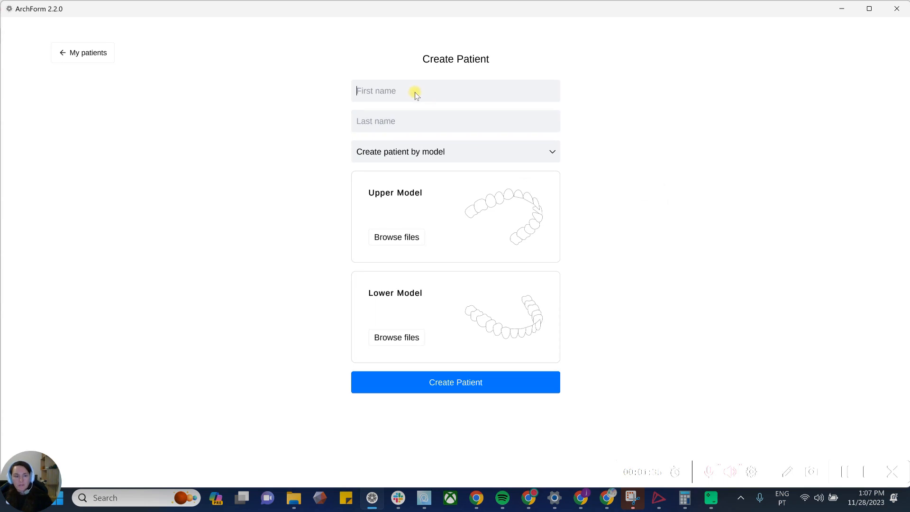
{"action": "type", "text": "Test"}
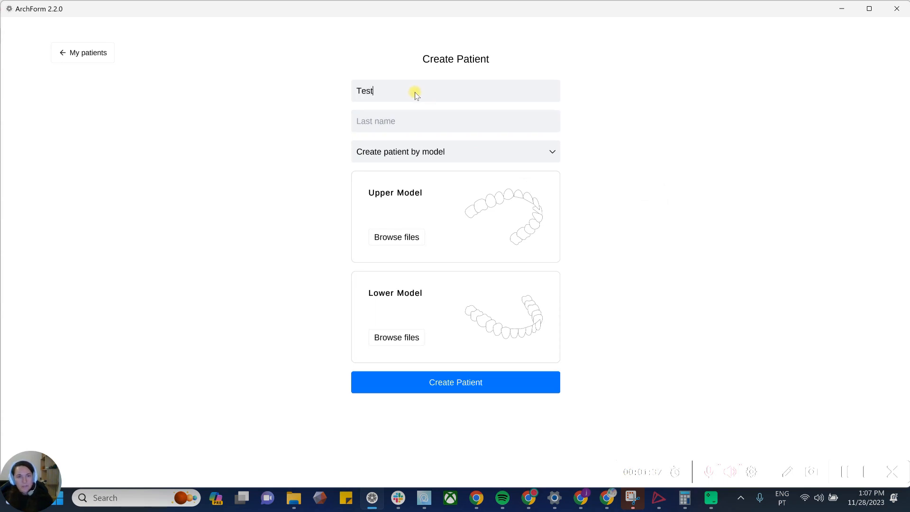
{"action": "left_click", "coordinate": [406, 122]}
{"action": "type", "text": "Case"}
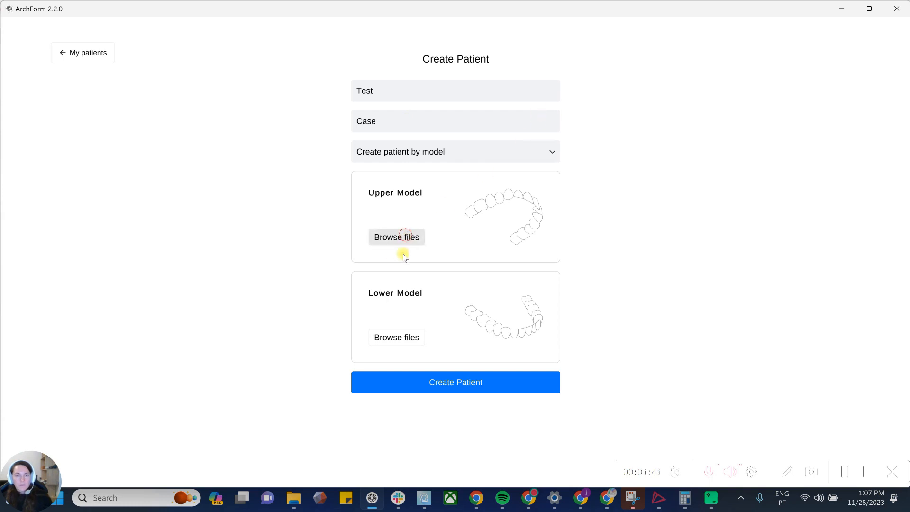
Load the shell_occlusion_u STL as upper model and the shell_occlusion_l STL as lower model, and create the patient
{"action": "key", "text": "ctrl+a"}
{"action": "left_click", "coordinate": [526, 205]}
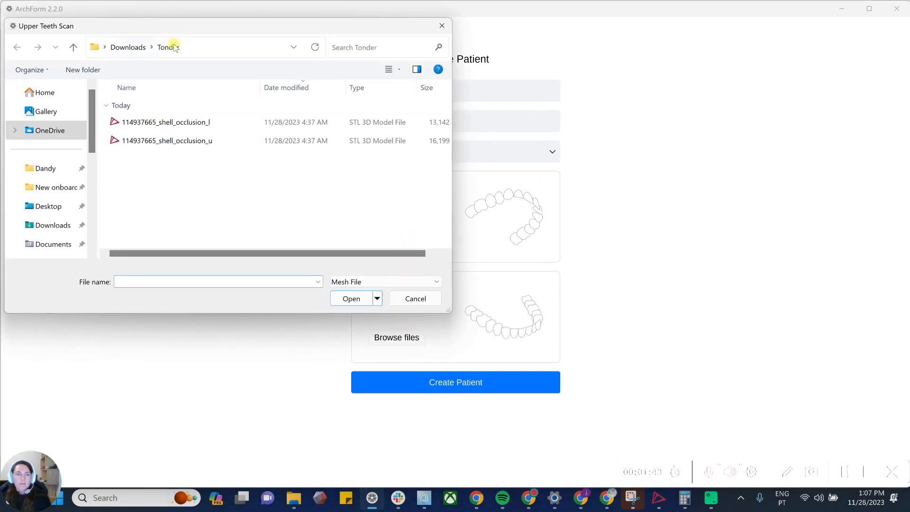
{"action": "double_click", "coordinate": [198, 141]}
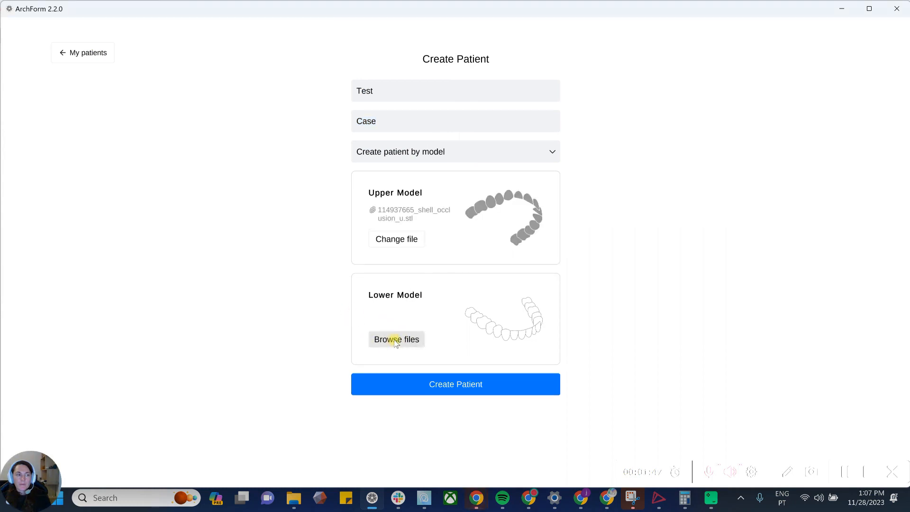
{"action": "left_click", "coordinate": [408, 335]}
{"action": "double_click", "coordinate": [179, 122]}
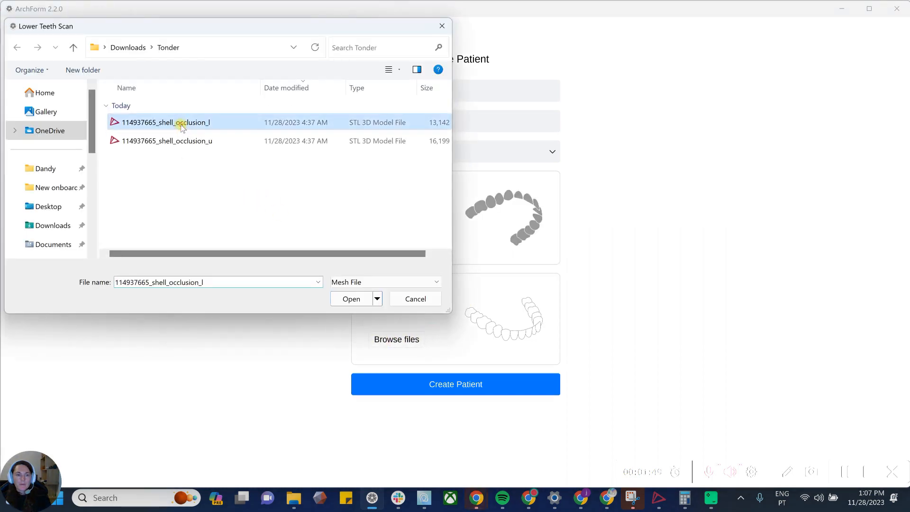
{"action": "left_click", "coordinate": [480, 392]}
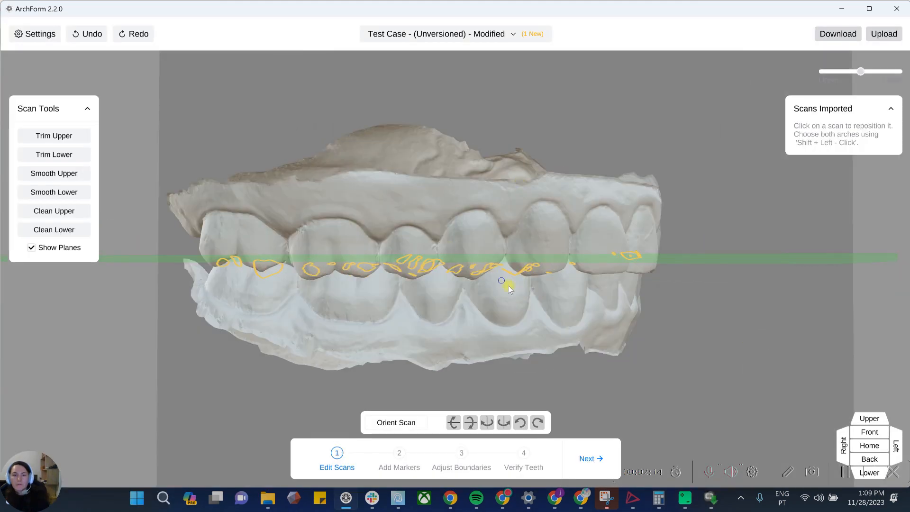
Select the upper scan together with the lower scan and examine how the arches meet from the side
{"action": "left_click_drag", "start_coordinate": [509, 286], "coordinate": [646, 244]}
{"action": "left_click_drag", "start_coordinate": [539, 295], "coordinate": [383, 268]}
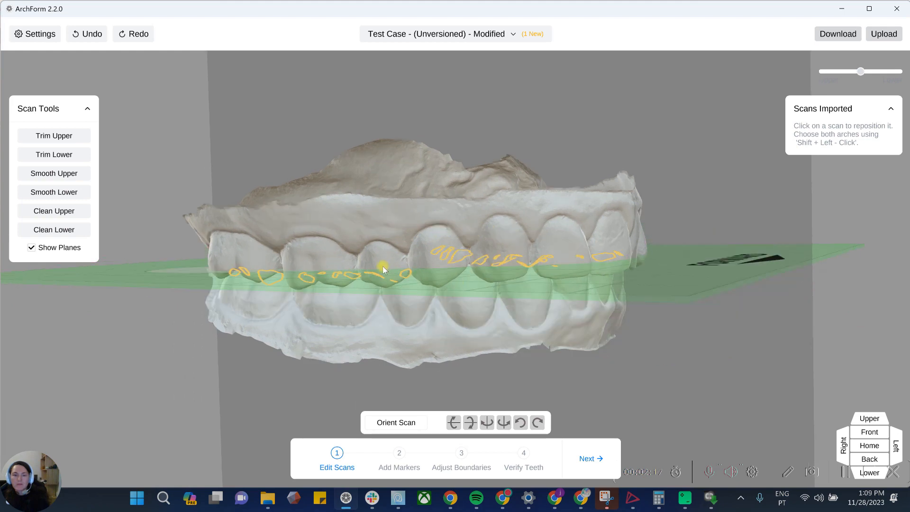
{"action": "left_click", "coordinate": [492, 228]}
{"action": "left_click_drag", "start_coordinate": [487, 300], "coordinate": [505, 306]}
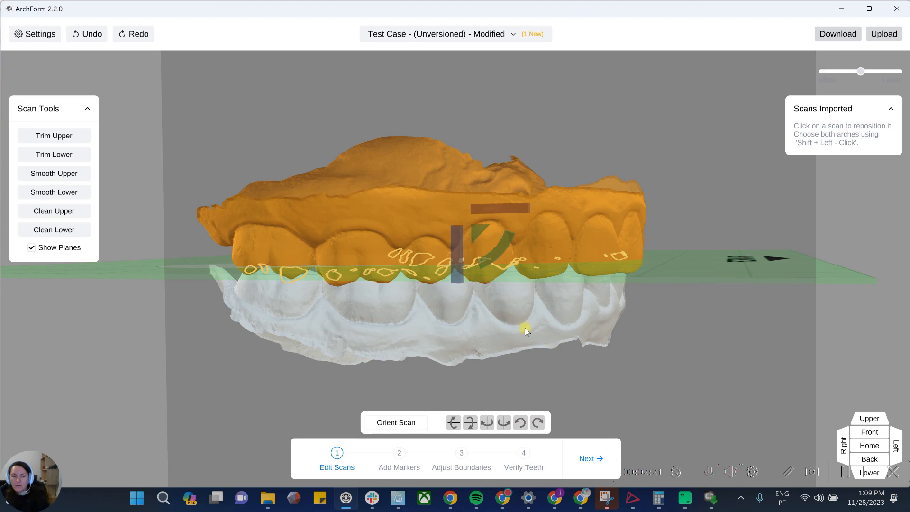
{"action": "left_click", "coordinate": [497, 319], "text": "shift"}
{"action": "left_click_drag", "start_coordinate": [505, 326], "coordinate": [479, 303]}
Examine the yellow contact outlines between the arches along both sides and on the occlusal surfaces
{"action": "left_click_drag", "start_coordinate": [417, 260], "coordinate": [503, 276]}
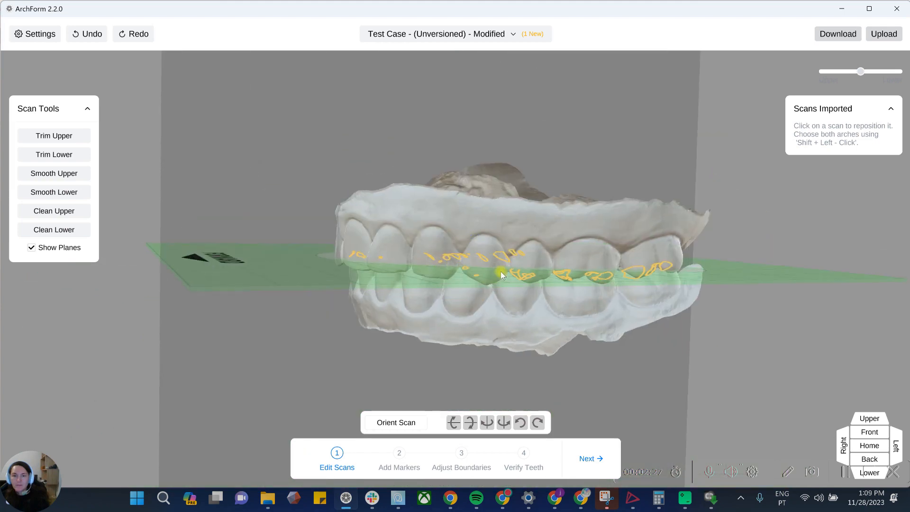
{"action": "left_click_drag", "start_coordinate": [642, 269], "coordinate": [385, 259]}
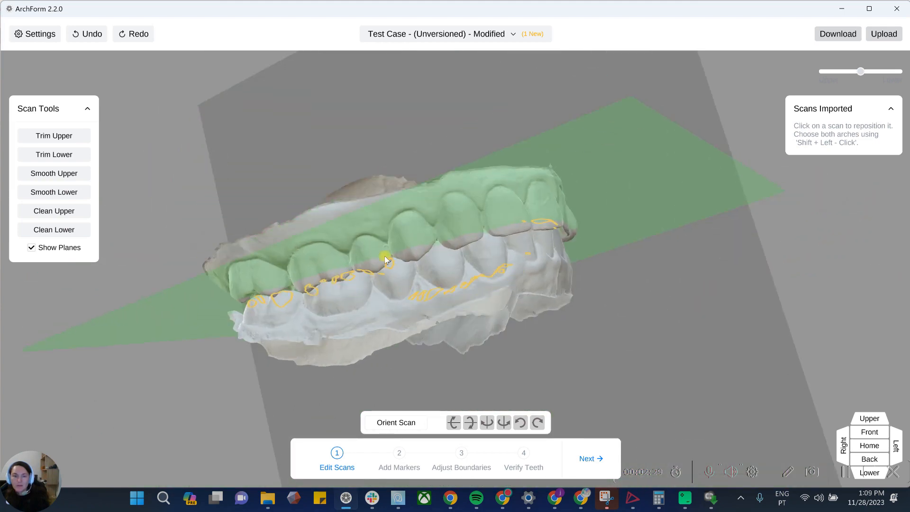
{"action": "left_click_drag", "start_coordinate": [449, 307], "coordinate": [577, 242]}
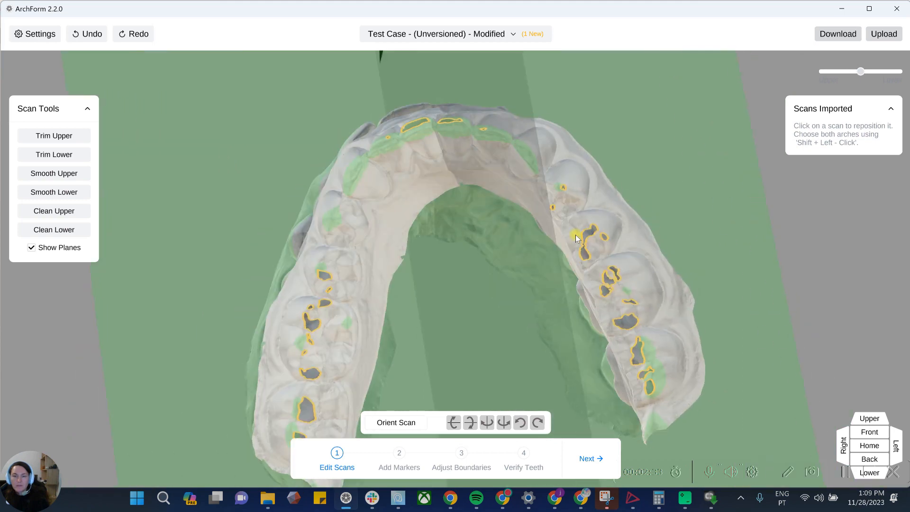
{"action": "left_click_drag", "start_coordinate": [617, 322], "coordinate": [669, 302]}
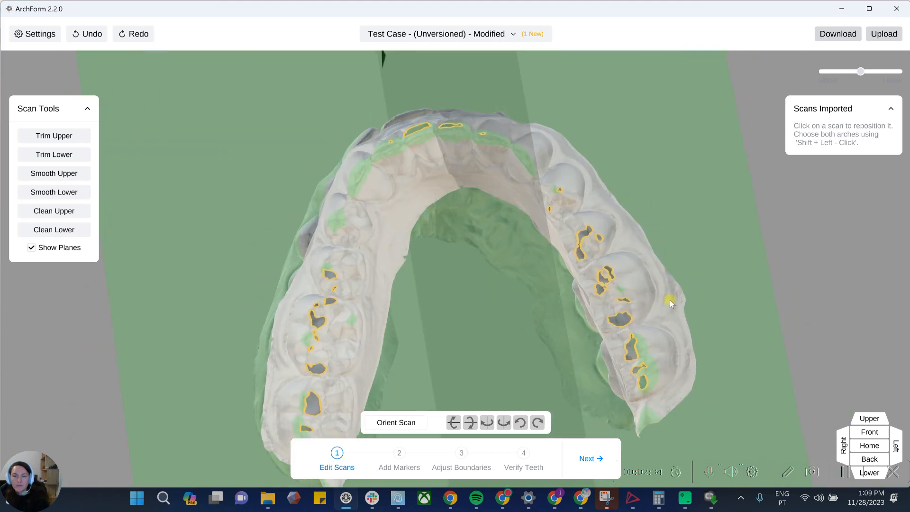
Switch to 3Shape 3D Viewer and cut a 2D cross section through the second-to-last molar
{"action": "left_click", "coordinate": [633, 498]}
{"action": "left_click_drag", "start_coordinate": [587, 420], "coordinate": [605, 278]}
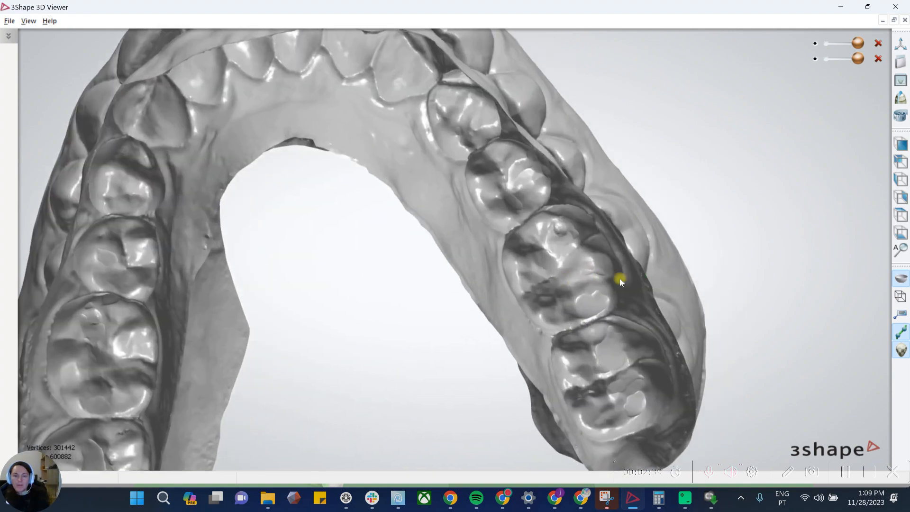
{"action": "left_click", "coordinate": [901, 98]}
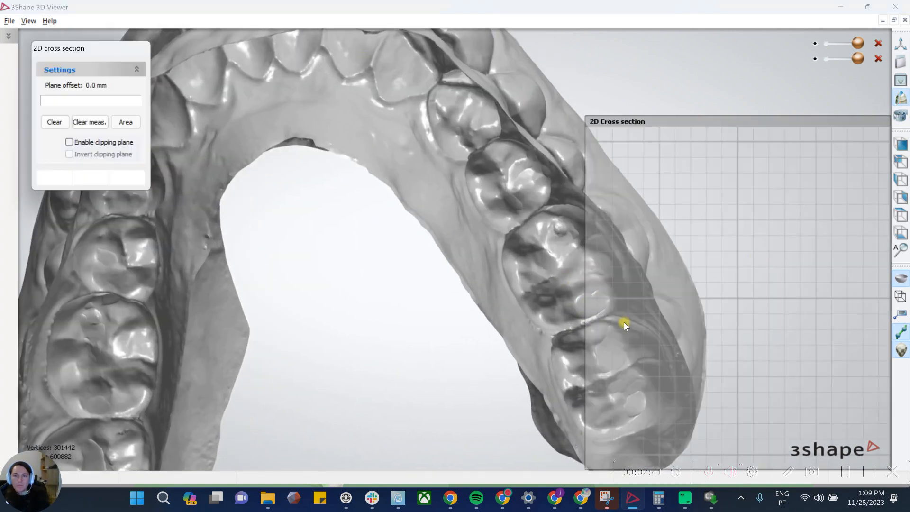
{"action": "left_click", "coordinate": [591, 310]}
Measure the distance between the overlapping upper and lower contours in the molar cross section
{"action": "scroll", "coordinate": [769, 284], "scroll_direction": "up", "scroll_amount": 1}
{"action": "mouse_move", "coordinate": [770, 295]}
{"action": "right_mouse_down"}
{"action": "mouse_move", "coordinate": [805, 207]}
{"action": "mouse_move", "coordinate": [764, 274]}
{"action": "mouse_move", "coordinate": [744, 338]}
{"action": "mouse_move", "coordinate": [772, 365]}
{"action": "right_mouse_up"}
{"action": "scroll", "coordinate": [765, 312], "scroll_direction": "up", "scroll_amount": 5}
{"action": "scroll", "coordinate": [716, 192], "scroll_direction": "up", "scroll_amount": 5}
{"action": "middle_click_drag", "start_coordinate": [718, 206], "coordinate": [787, 328]}
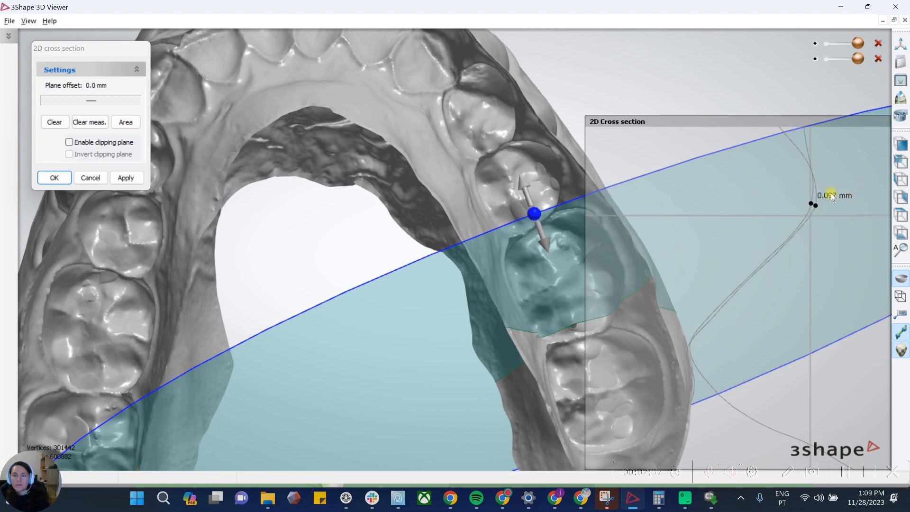
{"action": "right_click_drag", "start_coordinate": [568, 271], "coordinate": [499, 284]}
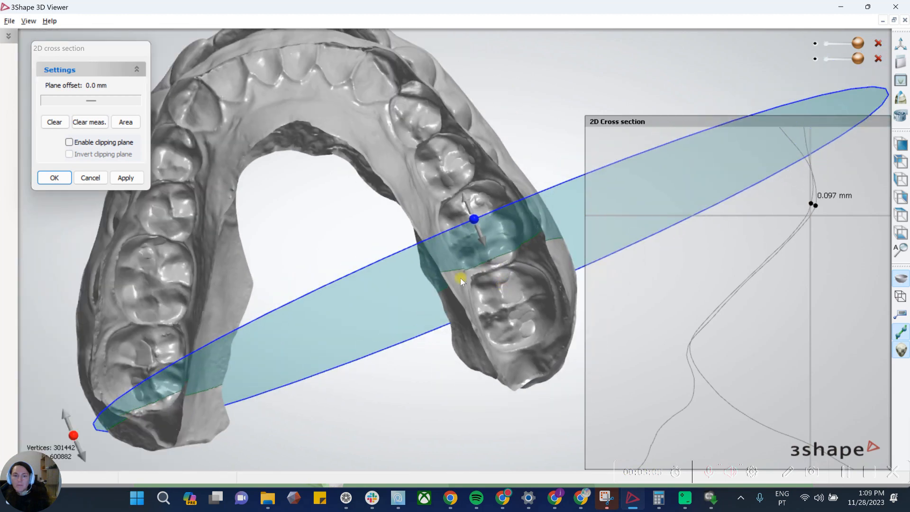
Clear the existing cross section and cut a new one through the last molar
{"action": "left_click", "coordinate": [54, 122]}
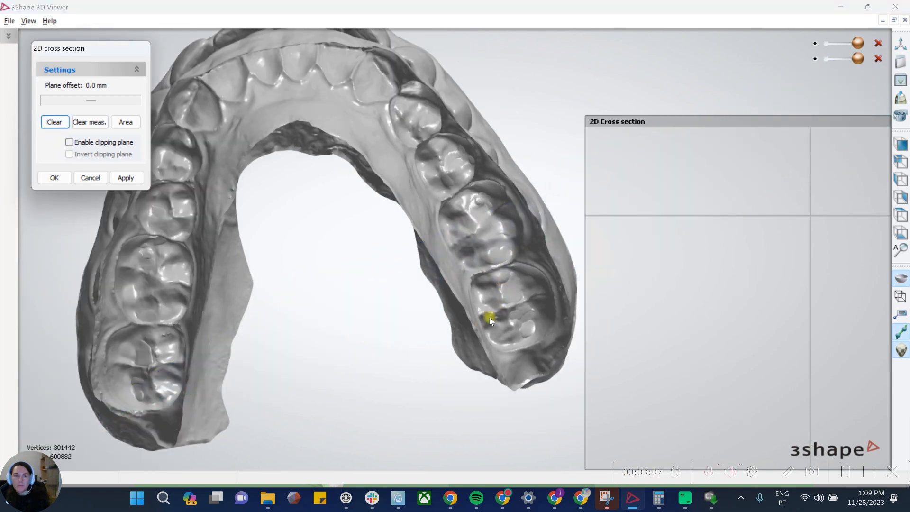
{"action": "right_click_drag", "start_coordinate": [314, 239], "coordinate": [425, 172]}
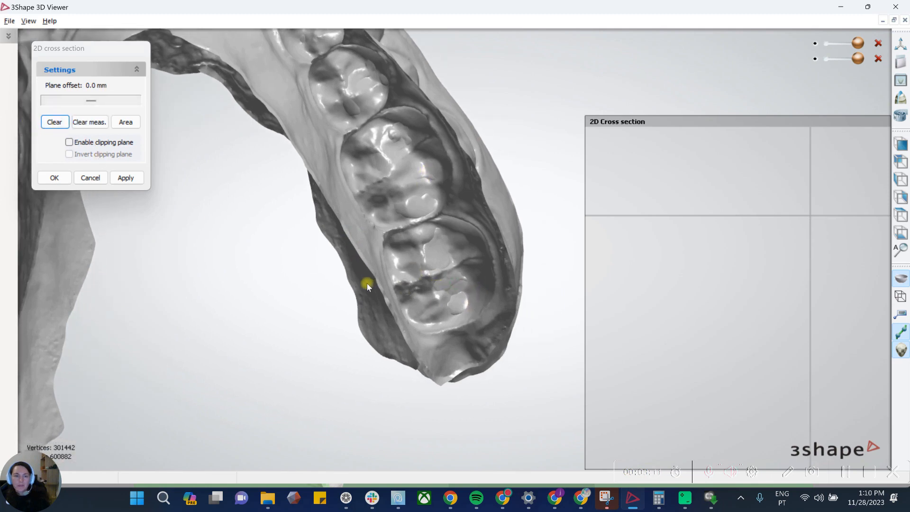
{"action": "left_click_drag", "start_coordinate": [426, 260], "coordinate": [488, 245]}
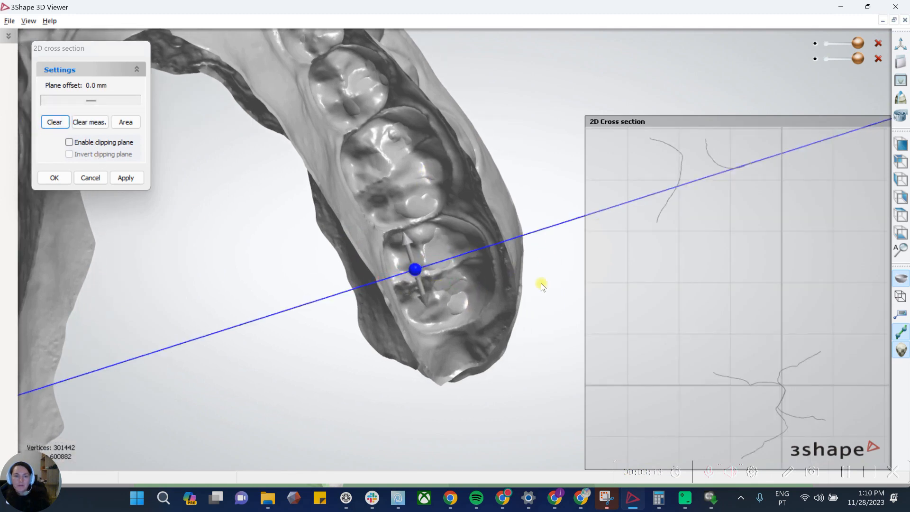
Measure the distance between the upper and lower contours in the last molar's cross section
{"action": "right_click_drag", "start_coordinate": [765, 320], "coordinate": [726, 250]}
{"action": "scroll", "coordinate": [765, 351], "scroll_direction": "up", "scroll_amount": 6}
{"action": "scroll", "coordinate": [672, 306], "scroll_direction": "up", "scroll_amount": 3}
{"action": "scroll", "coordinate": [705, 241], "scroll_direction": "up", "scroll_amount": 2}
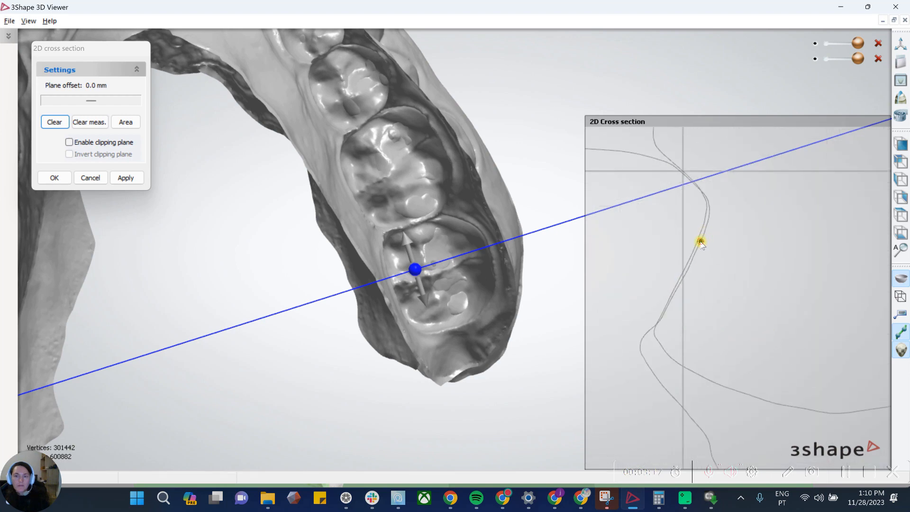
{"action": "left_click", "coordinate": [700, 242]}
{"action": "scroll", "coordinate": [697, 250], "scroll_direction": "up", "scroll_amount": 3}
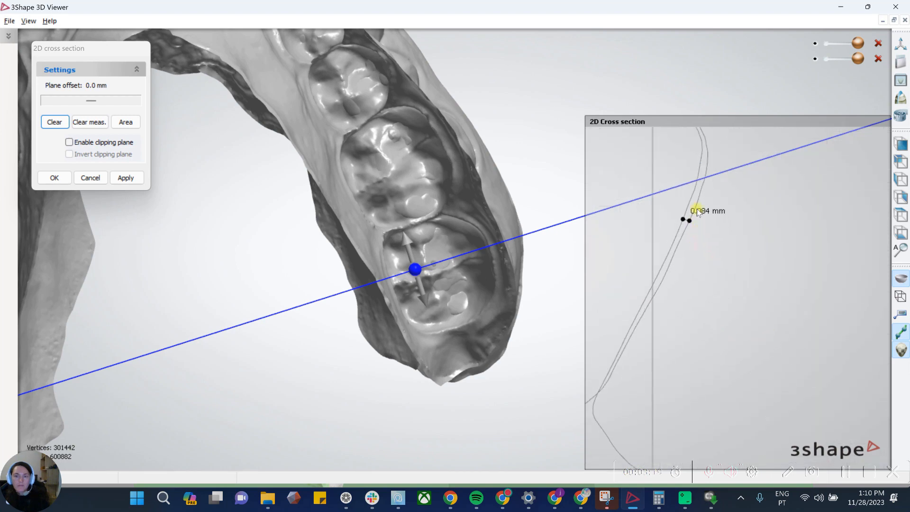
{"action": "scroll", "coordinate": [433, 285], "scroll_direction": "down", "scroll_amount": 3}
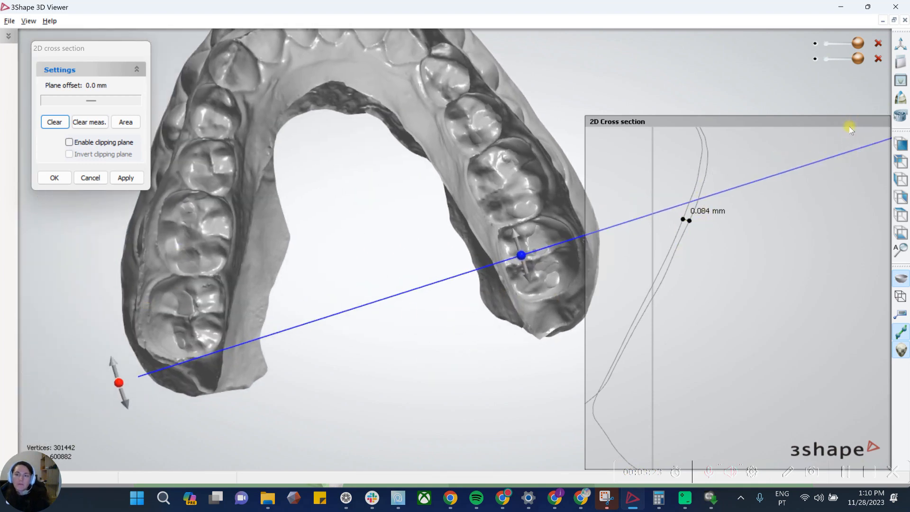
{"action": "left_click_drag", "start_coordinate": [847, 126], "coordinate": [772, 127]}
{"action": "scroll", "coordinate": [528, 159], "scroll_direction": "down", "scroll_amount": 2}
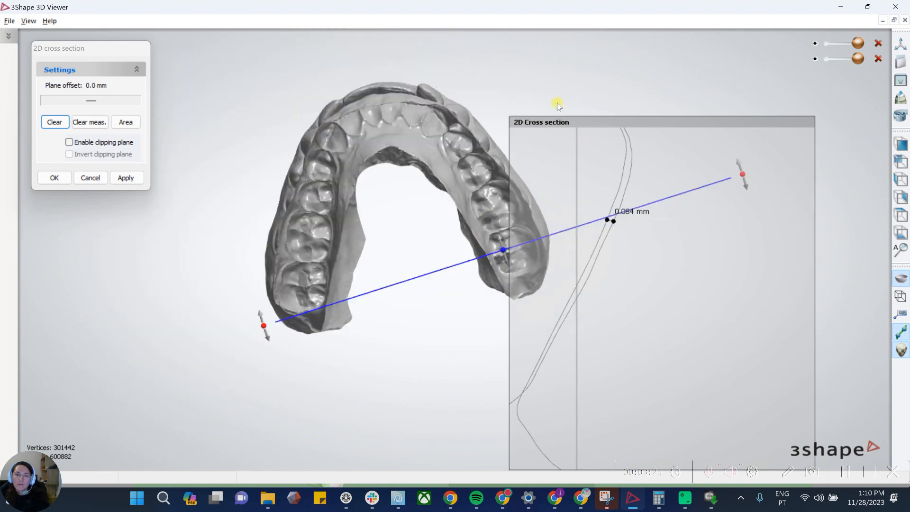
Return to ArchForm and examine the arches from the side, finishing with the straight front view
{"action": "left_click", "coordinate": [847, 6]}
{"action": "left_click_drag", "start_coordinate": [620, 314], "coordinate": [521, 258]}
{"action": "left_click_drag", "start_coordinate": [397, 231], "coordinate": [477, 265]}
{"action": "left_click_drag", "start_coordinate": [638, 271], "coordinate": [664, 294]}
{"action": "left_click", "coordinate": [868, 432]}
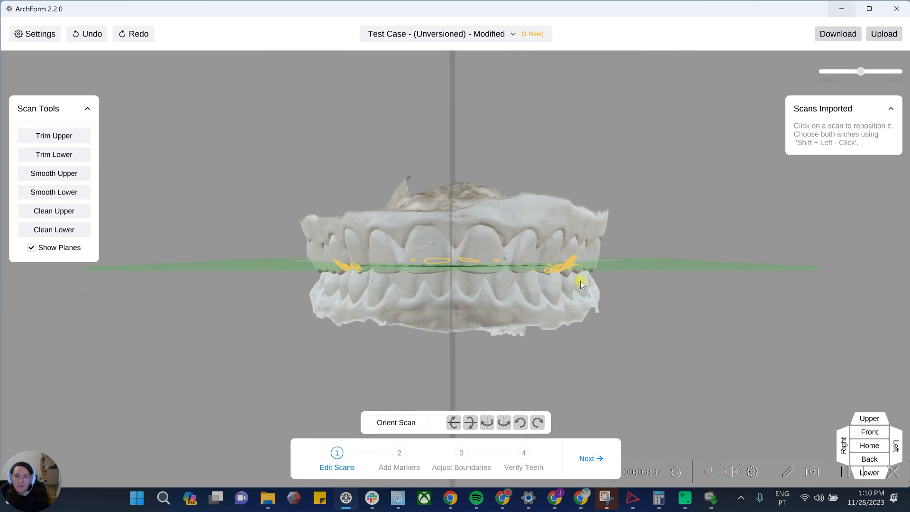
Try raising the upper scan very slightly along its vertical axis, and undo the move
{"action": "left_click", "coordinate": [533, 223]}
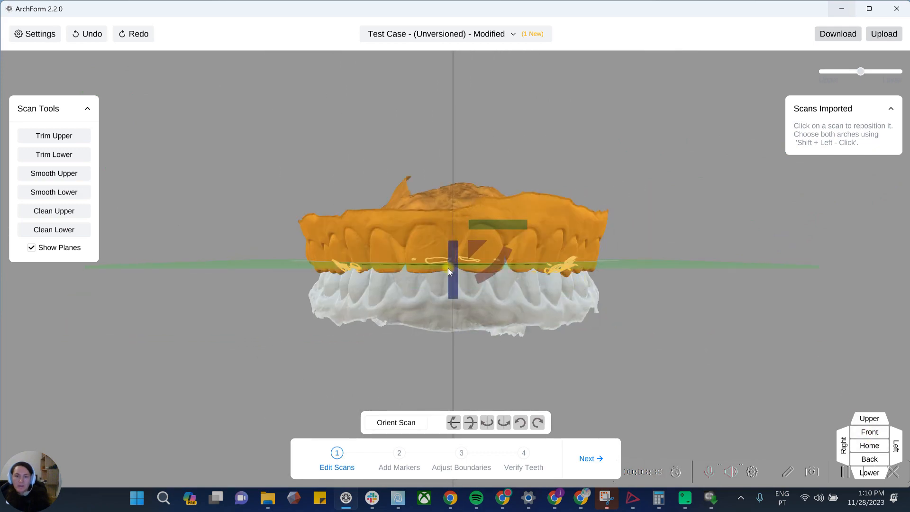
{"action": "left_click_drag", "start_coordinate": [455, 270], "coordinate": [456, 269]}
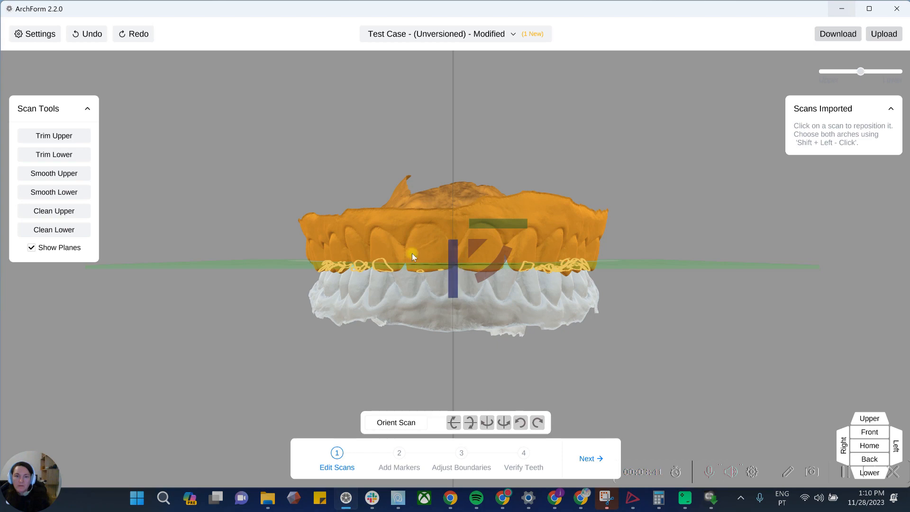
{"action": "left_click", "coordinate": [90, 34]}
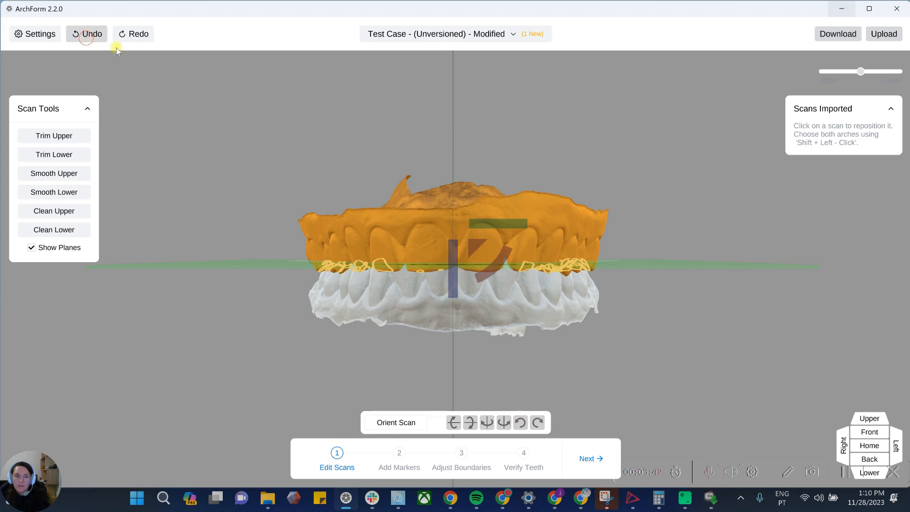
{"action": "left_click", "coordinate": [86, 33]}
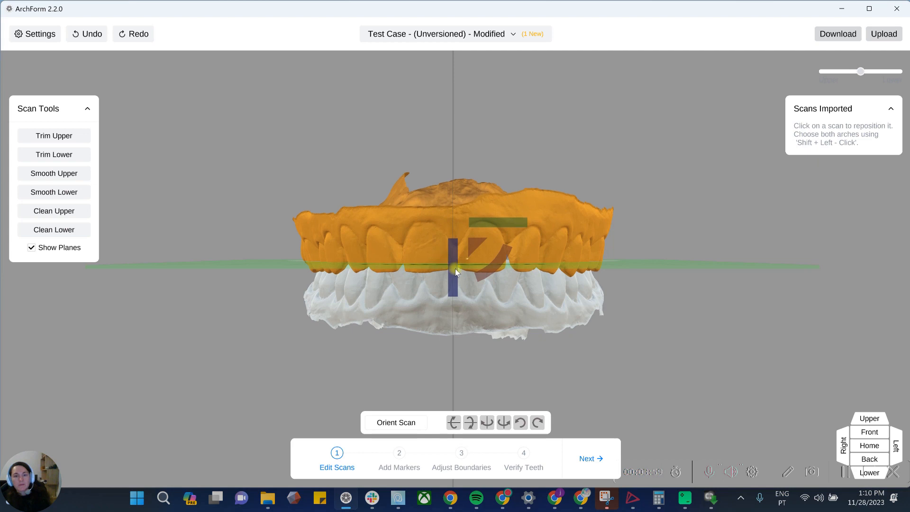
Try raising the upper scan well away from the lower arch, undo the moves and check the contacts from the side
{"action": "left_click_drag", "start_coordinate": [457, 268], "coordinate": [460, 222]}
{"action": "right_click_drag", "start_coordinate": [498, 227], "coordinate": [483, 219]}
{"action": "left_click", "coordinate": [91, 36]}
{"action": "left_click", "coordinate": [91, 36]}
{"action": "right_click_drag", "start_coordinate": [270, 136], "coordinate": [607, 229]}
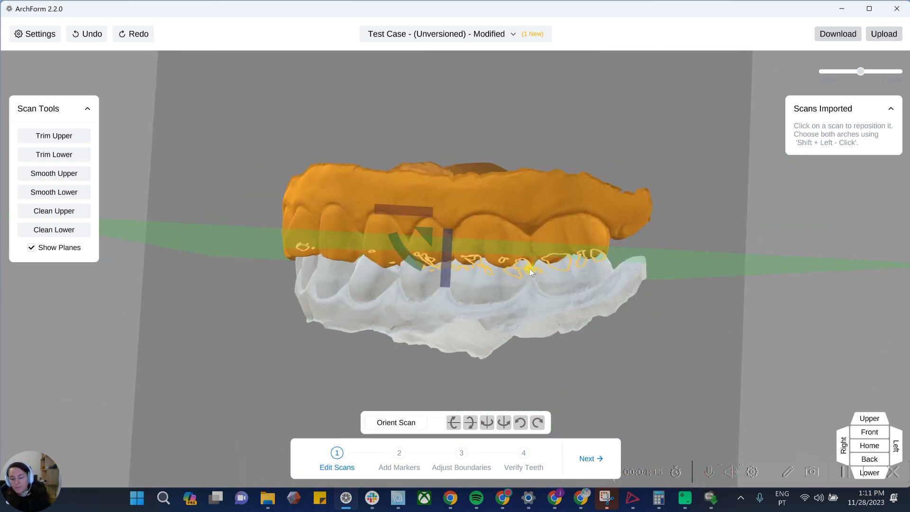
Select both arches together and examine their bite and alignment to the reference planes from the side and front
{"action": "left_click", "coordinate": [491, 331], "text": "shift"}
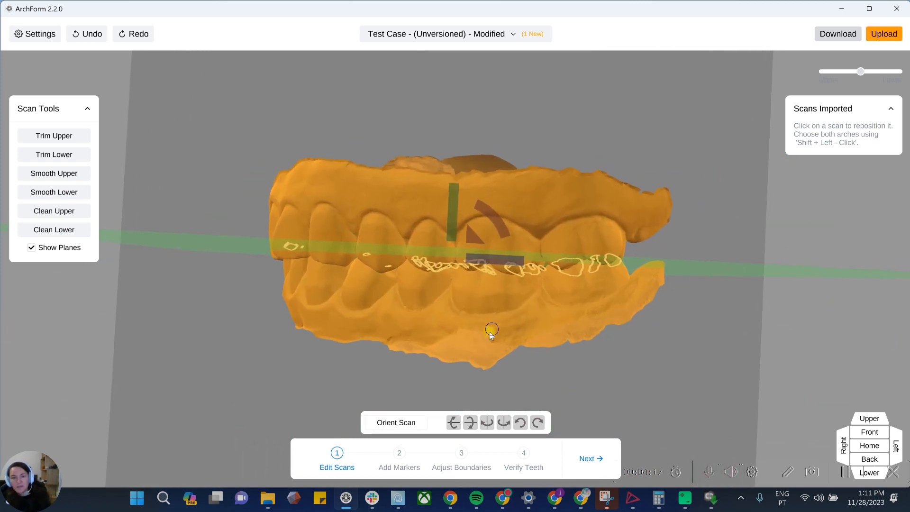
{"action": "right_click_drag", "start_coordinate": [482, 340], "coordinate": [638, 193]}
{"action": "right_click_drag", "start_coordinate": [457, 204], "coordinate": [539, 206]}
{"action": "right_click_drag", "start_coordinate": [460, 188], "coordinate": [505, 265]}
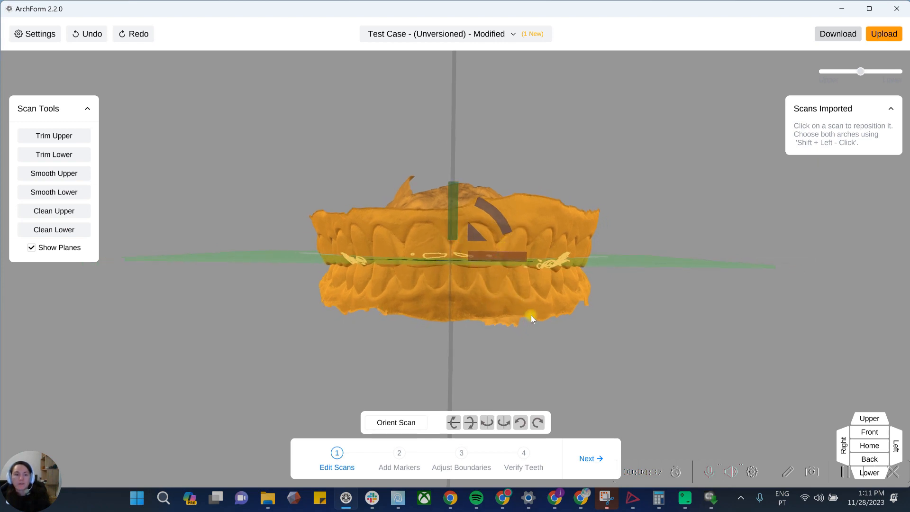
{"action": "right_click_drag", "start_coordinate": [531, 315], "coordinate": [457, 214]}
Trim the uneven gum edge of the upper scan with straight plane cuts from both sides and the front
{"action": "right_click_drag", "start_coordinate": [508, 288], "coordinate": [370, 280]}
{"action": "left_click", "coordinate": [56, 136]}
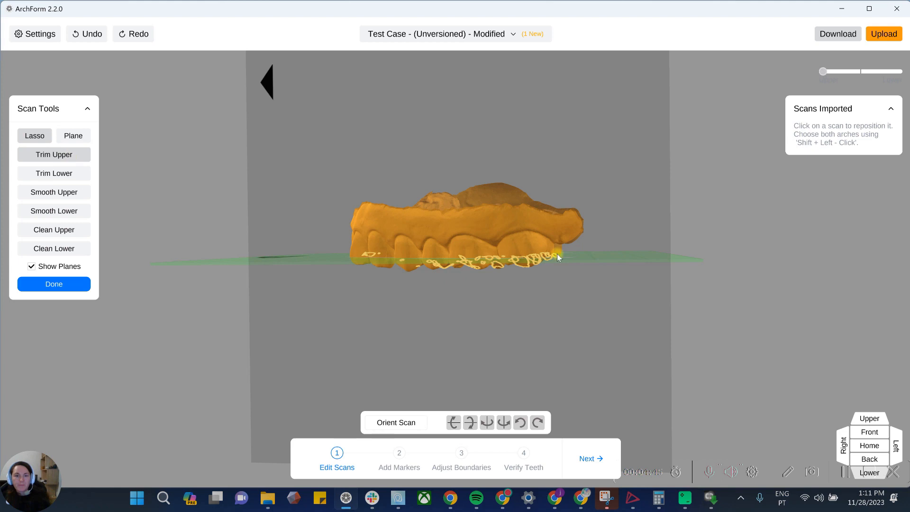
{"action": "left_click", "coordinate": [72, 136]}
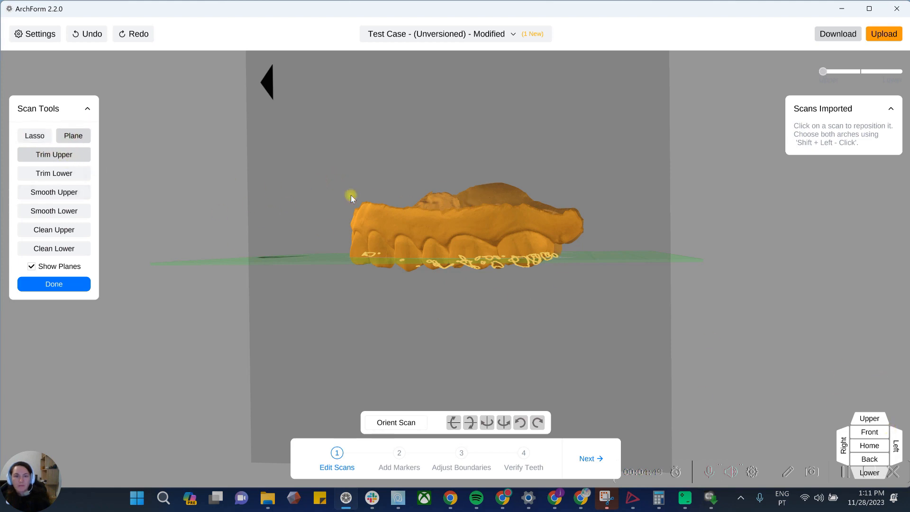
{"action": "left_click_drag", "start_coordinate": [564, 205], "coordinate": [397, 229]}
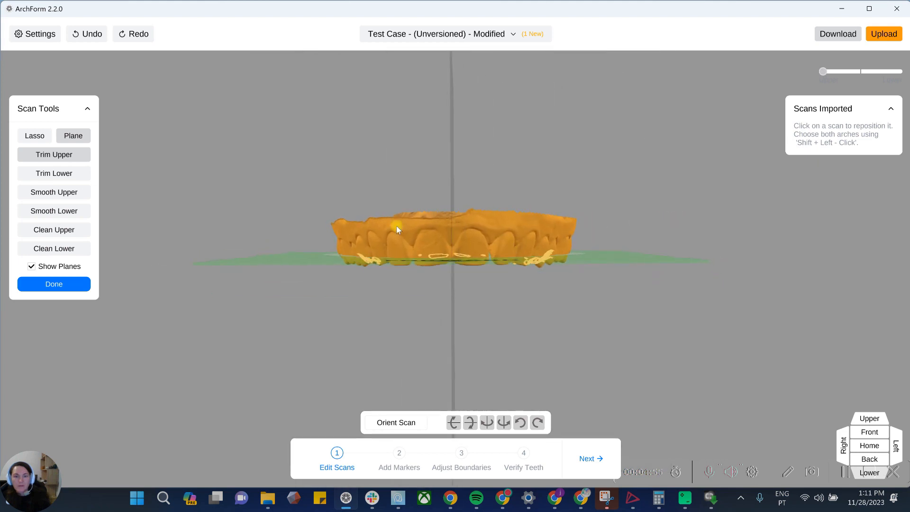
{"action": "left_click_drag", "start_coordinate": [324, 220], "coordinate": [545, 231]}
{"action": "left_click_drag", "start_coordinate": [315, 223], "coordinate": [543, 218]}
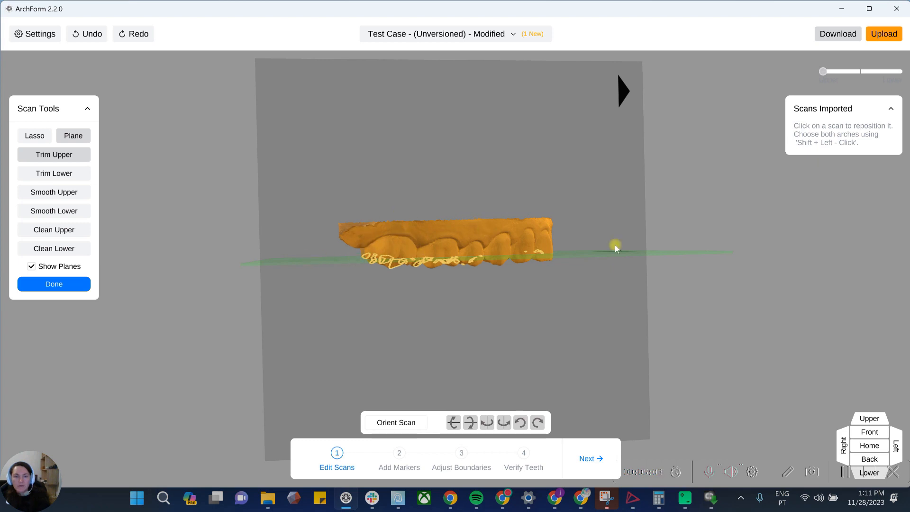
{"action": "left_click_drag", "start_coordinate": [518, 240], "coordinate": [673, 309]}
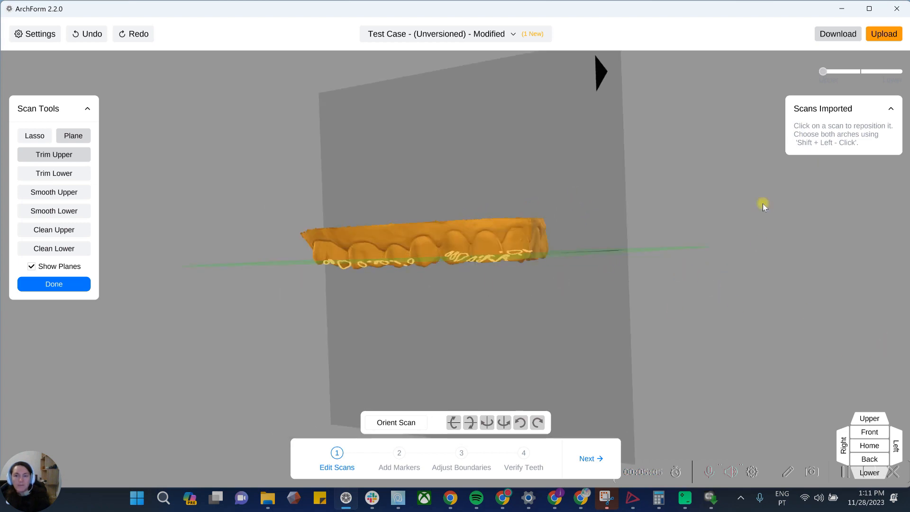
Hide the reference planes and lasso-trim the excess behind the last molars on both sides of the upper scan
{"action": "right_click_drag", "start_coordinate": [760, 336], "coordinate": [676, 246]}
{"action": "left_click", "coordinate": [41, 268]}
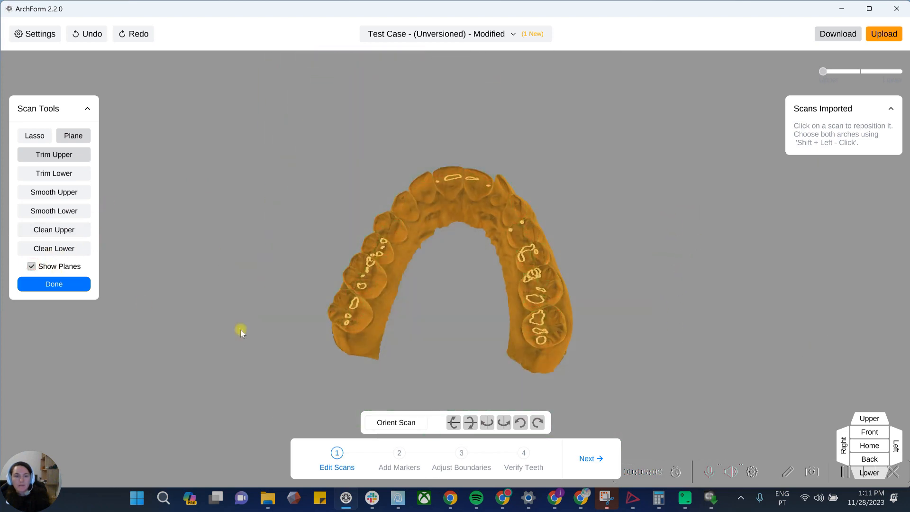
{"action": "right_click_drag", "start_coordinate": [449, 319], "coordinate": [557, 343]}
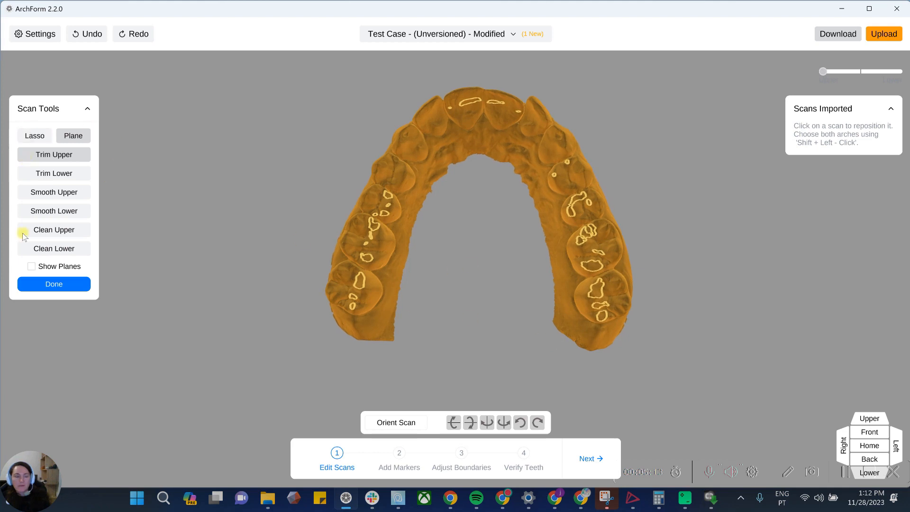
{"action": "left_click", "coordinate": [34, 136]}
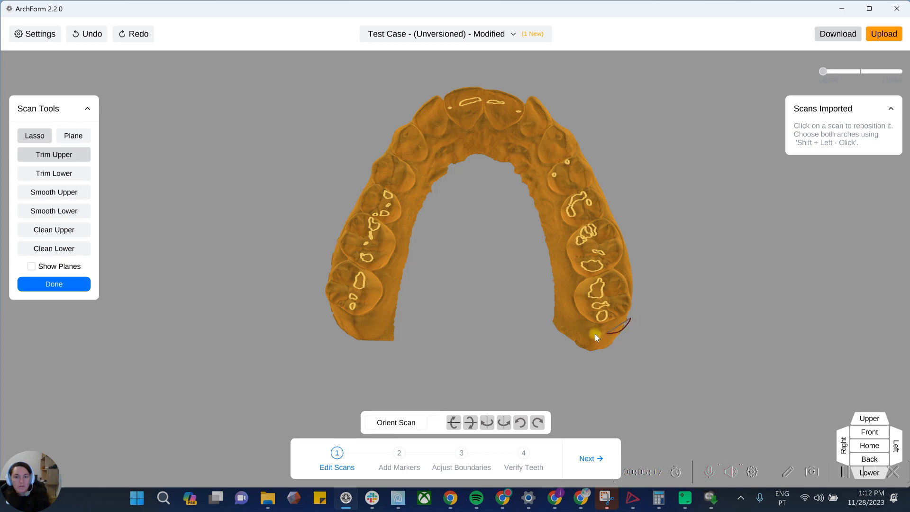
{"action": "mouse_move", "coordinate": [569, 322]}
{"action": "left_mouse_down"}
{"action": "mouse_move", "coordinate": [553, 303]}
{"action": "mouse_move", "coordinate": [545, 362]}
{"action": "mouse_move", "coordinate": [687, 376]}
{"action": "left_mouse_up"}
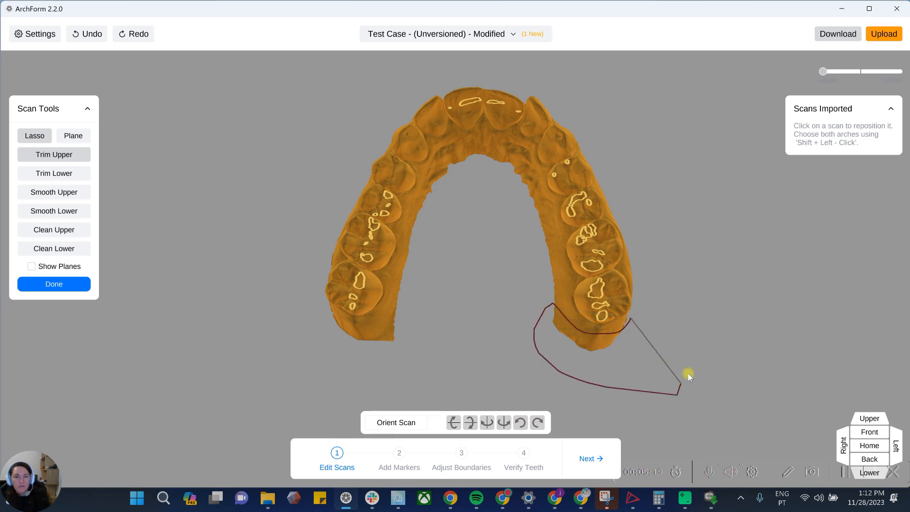
{"action": "left_click_drag", "start_coordinate": [574, 296], "coordinate": [555, 304]}
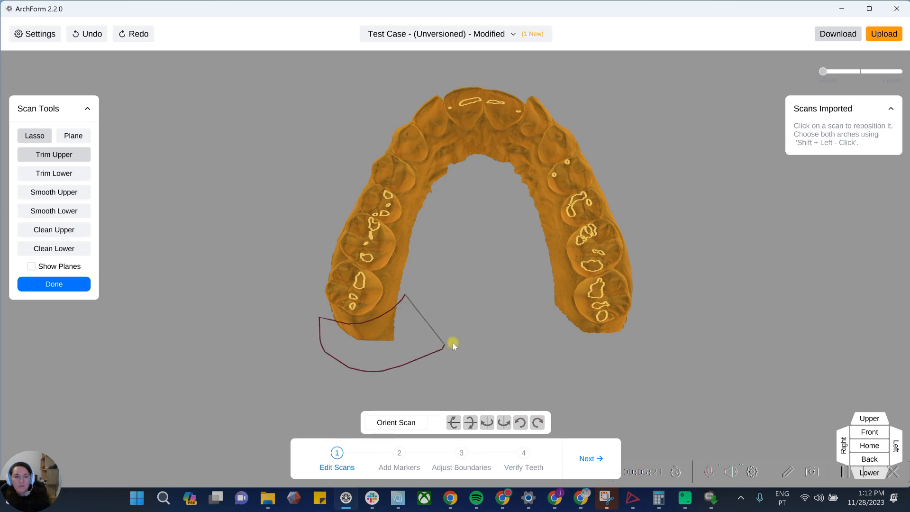
Trim the remaining corners behind the upper last molars with the Lasso from angled views, and check the arch
{"action": "scroll", "coordinate": [650, 361], "scroll_direction": "up", "scroll_amount": 1}
{"action": "right_click_drag", "start_coordinate": [650, 362], "coordinate": [650, 326]}
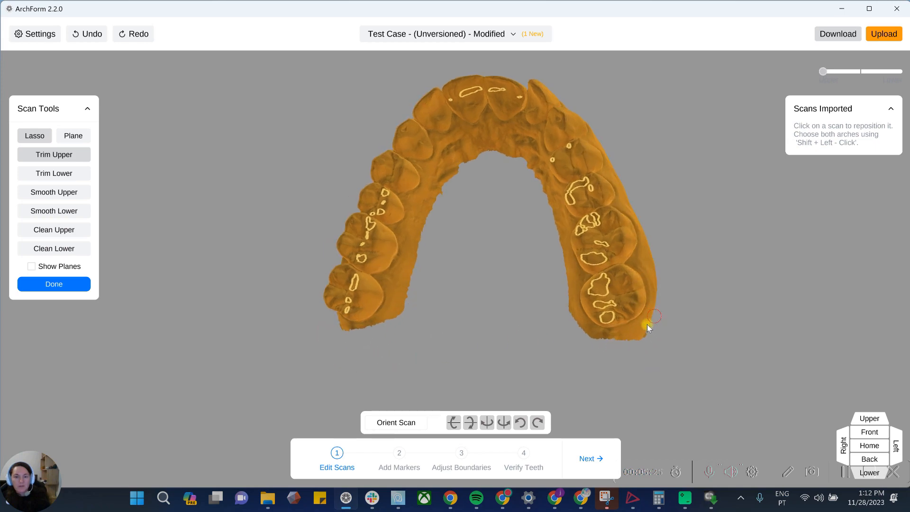
{"action": "left_click_drag", "start_coordinate": [669, 357], "coordinate": [671, 359]}
{"action": "right_click_drag", "start_coordinate": [519, 317], "coordinate": [348, 343]}
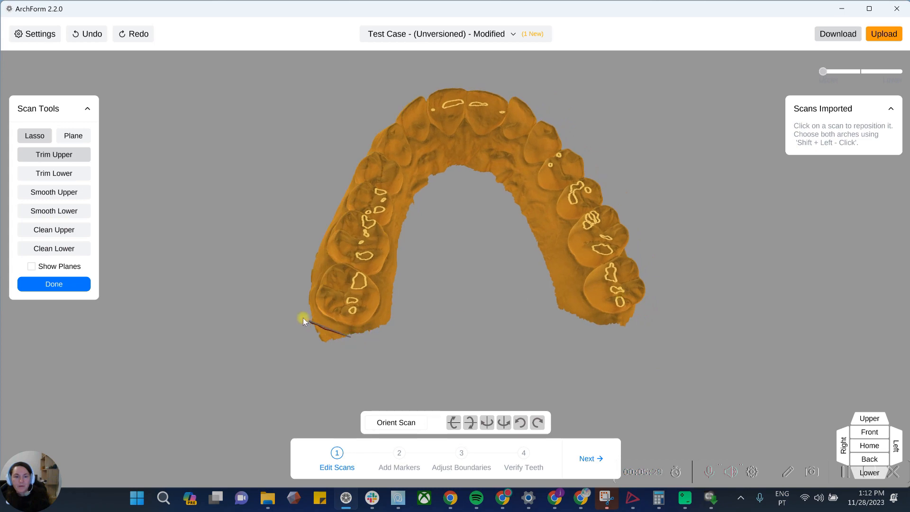
{"action": "right_click_drag", "start_coordinate": [584, 359], "coordinate": [561, 255]}
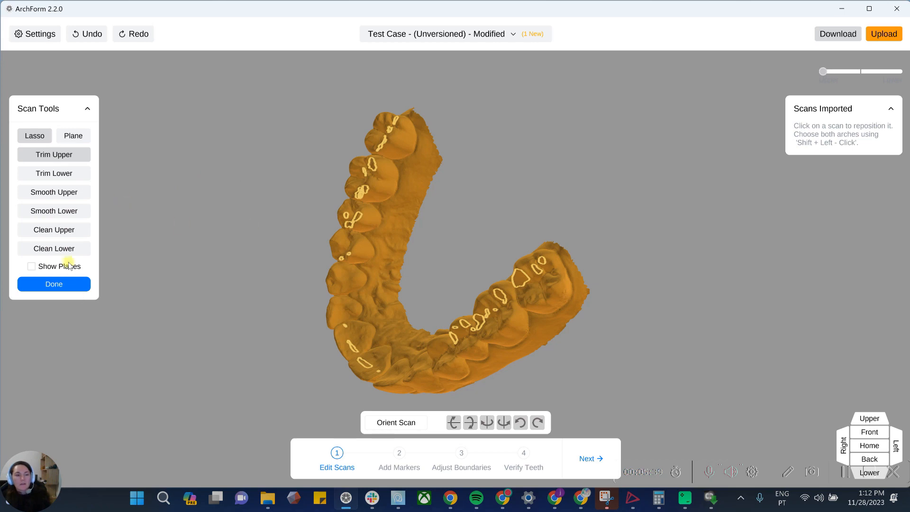
Trim the ragged base of the lower scan with straight plane cuts from the front and both sides, with the reference planes shown
{"action": "left_click", "coordinate": [60, 173]}
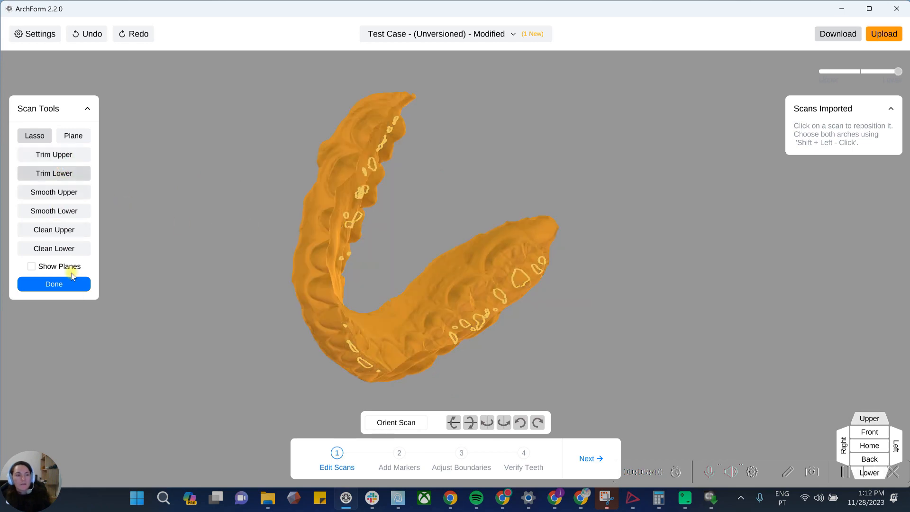
{"action": "left_click", "coordinate": [34, 267]}
{"action": "left_click", "coordinate": [869, 446]}
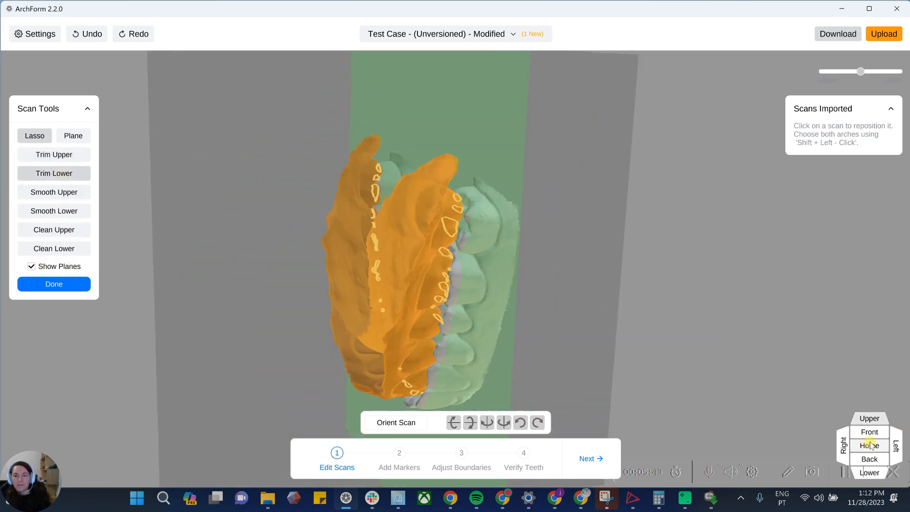
{"action": "left_click", "coordinate": [870, 432]}
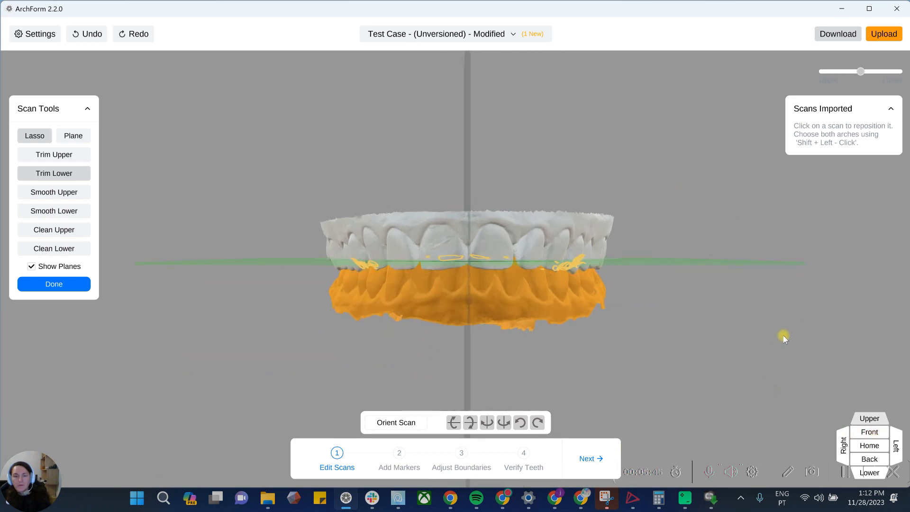
{"action": "left_click", "coordinate": [73, 136]}
{"action": "left_click_drag", "start_coordinate": [333, 312], "coordinate": [615, 312]}
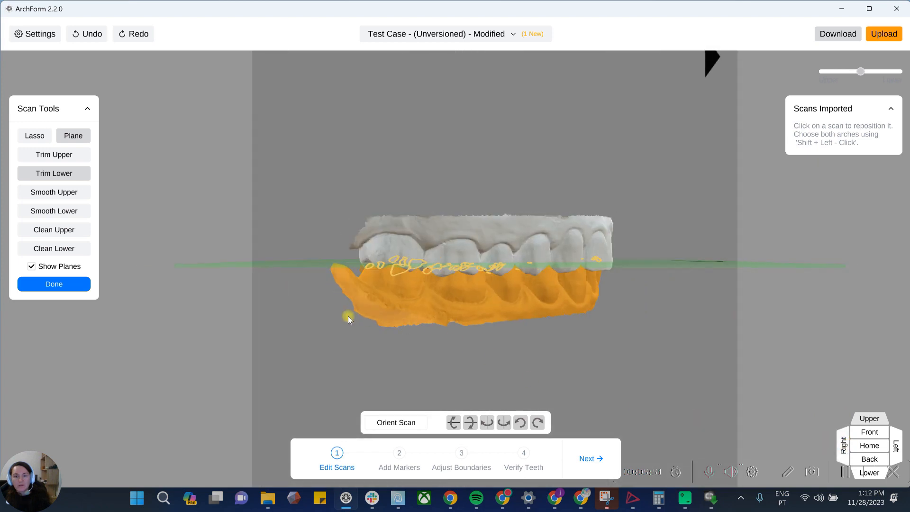
{"action": "left_click_drag", "start_coordinate": [348, 318], "coordinate": [625, 316]}
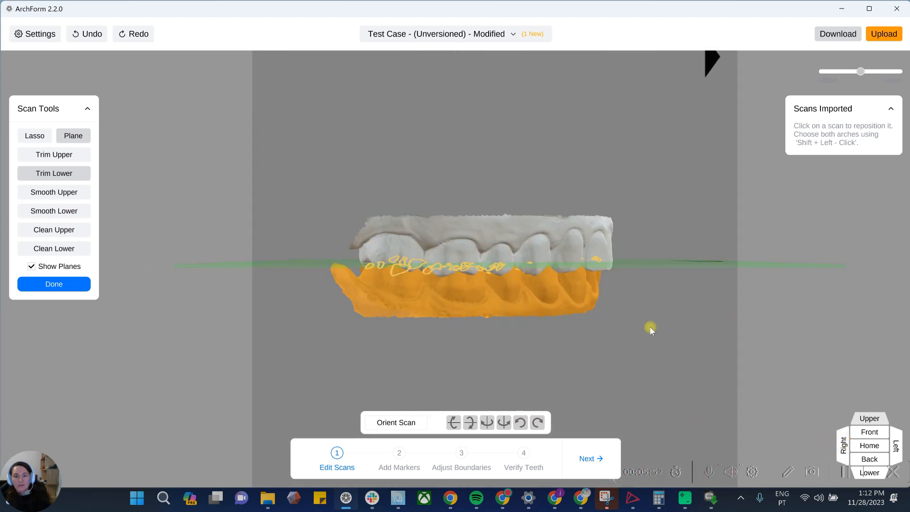
{"action": "left_click", "coordinate": [897, 444]}
{"action": "left_click_drag", "start_coordinate": [345, 318], "coordinate": [575, 323]}
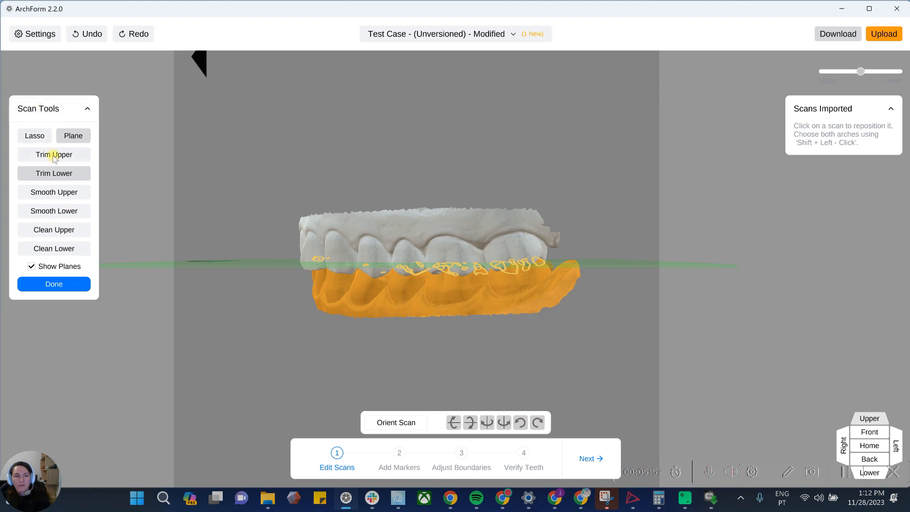
Switch the lower scan's trimming mode to Lasso and hide the reference planes
{"action": "left_click", "coordinate": [35, 135]}
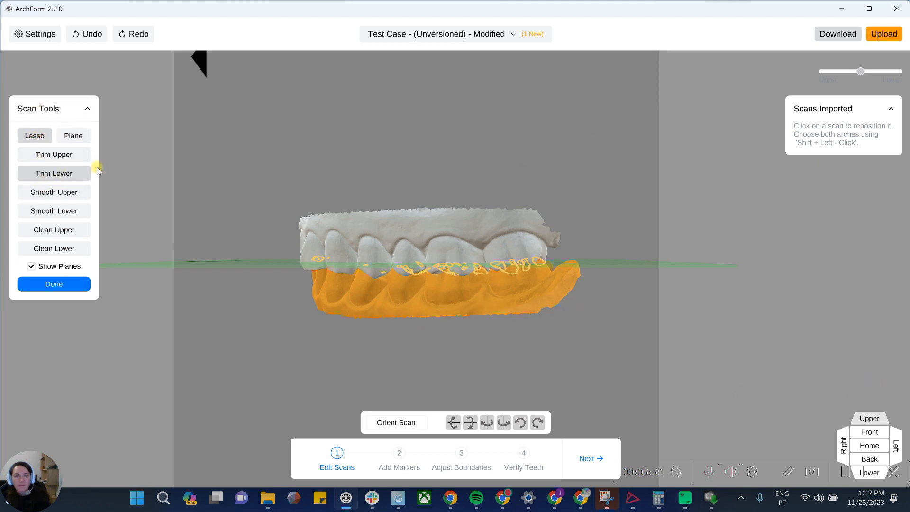
{"action": "left_click", "coordinate": [31, 266]}
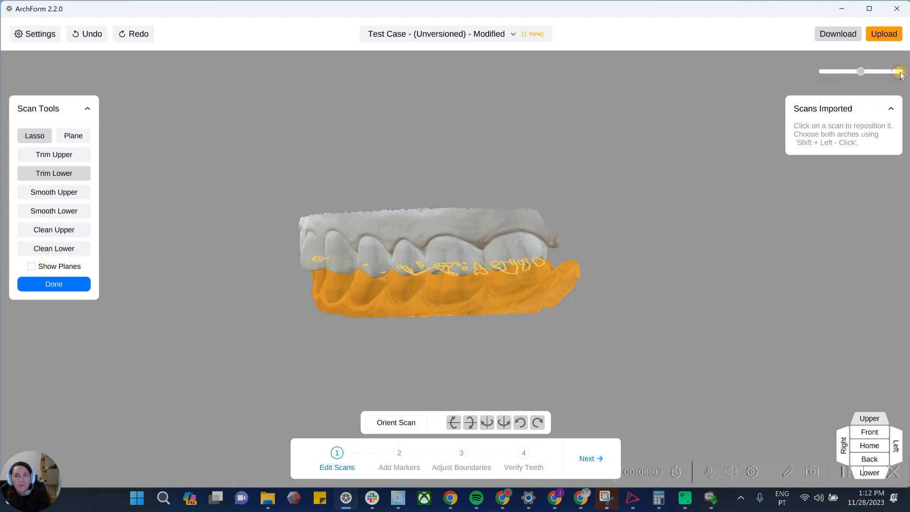
{"action": "right_click_drag", "start_coordinate": [612, 158], "coordinate": [816, 149]}
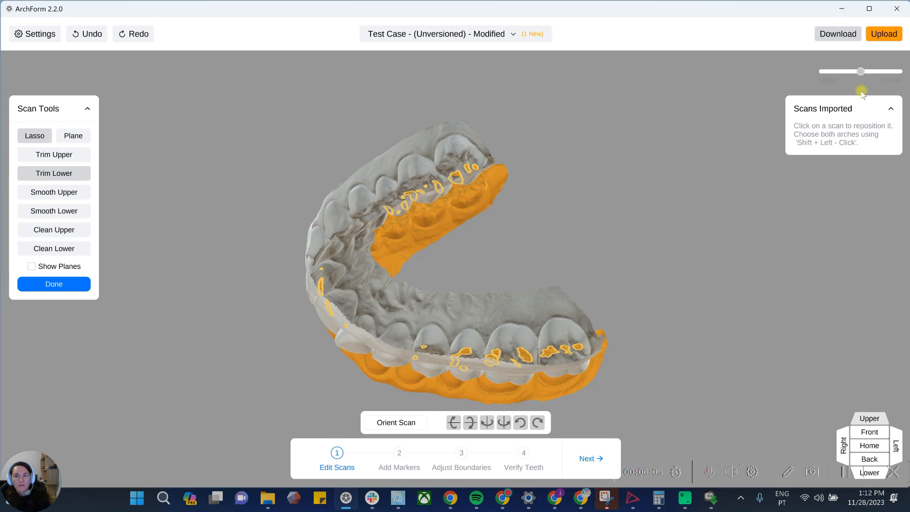
{"action": "scroll", "coordinate": [264, 220], "scroll_direction": "down", "scroll_amount": 1}
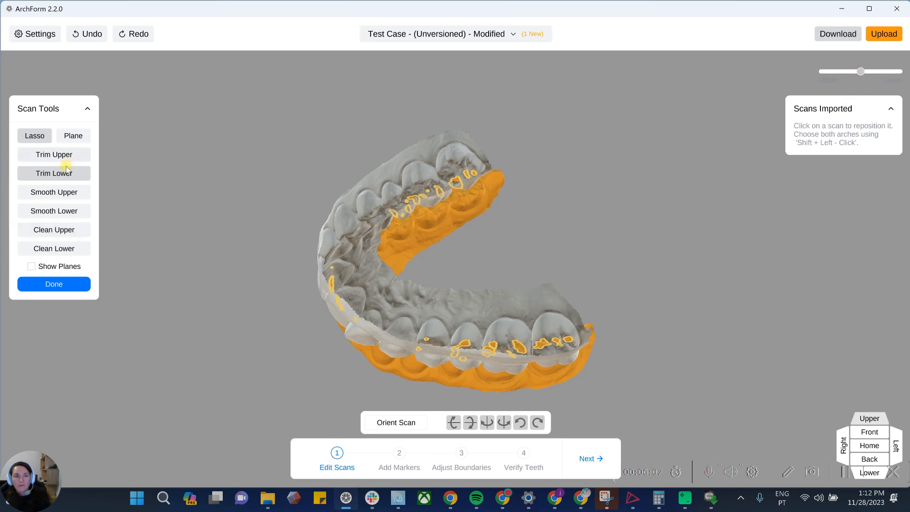
{"action": "scroll", "coordinate": [412, 279], "scroll_direction": "down", "scroll_amount": 1}
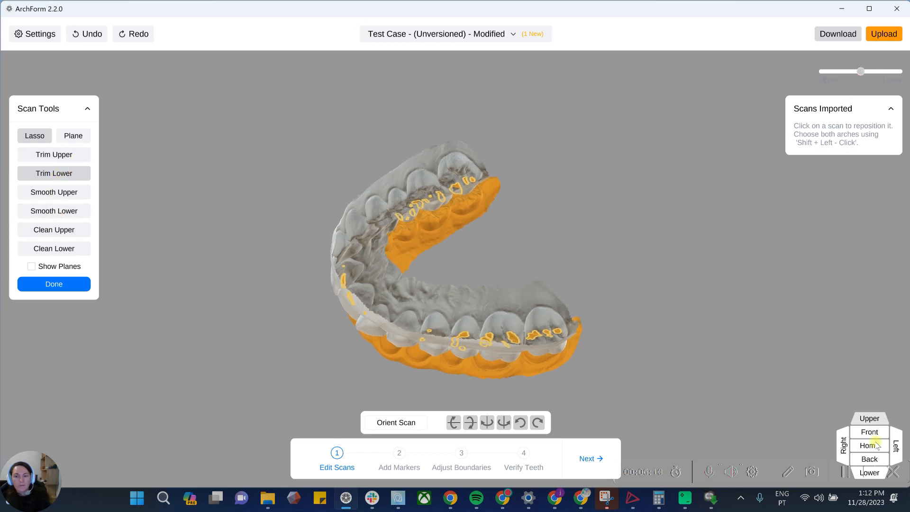
{"action": "right_click_drag", "start_coordinate": [616, 311], "coordinate": [801, 350]}
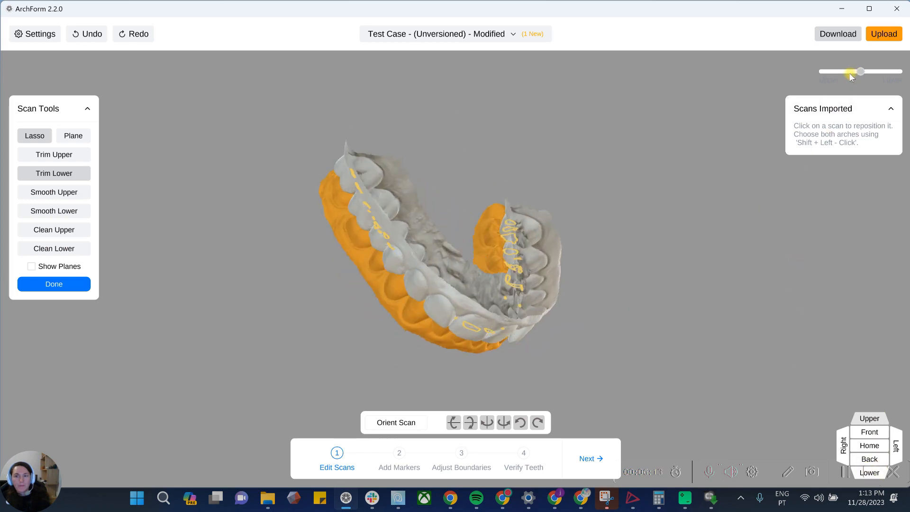
Restart Trim Lower and lasso-trim the excess behind the last molars on both sides of the lower arch
{"action": "left_click", "coordinate": [54, 289]}
{"action": "left_click", "coordinate": [54, 155]}
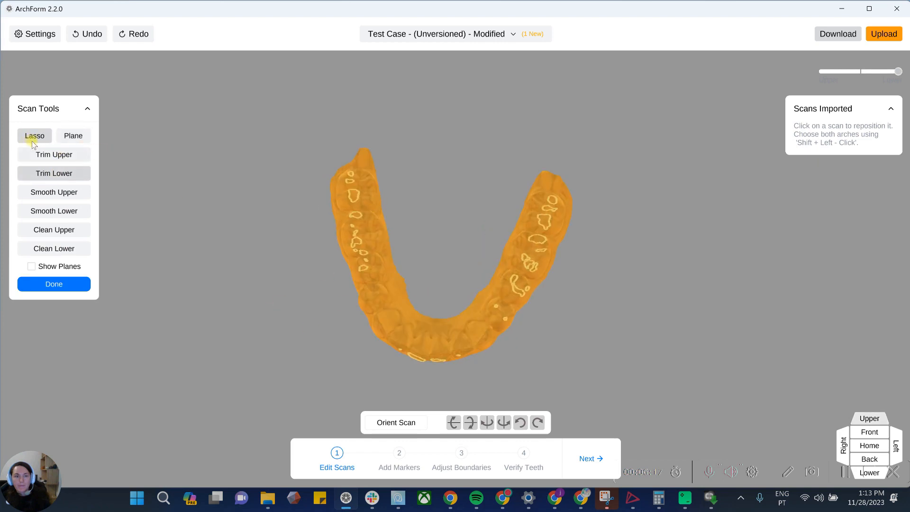
{"action": "scroll", "coordinate": [368, 216], "scroll_direction": "up", "scroll_amount": 4}
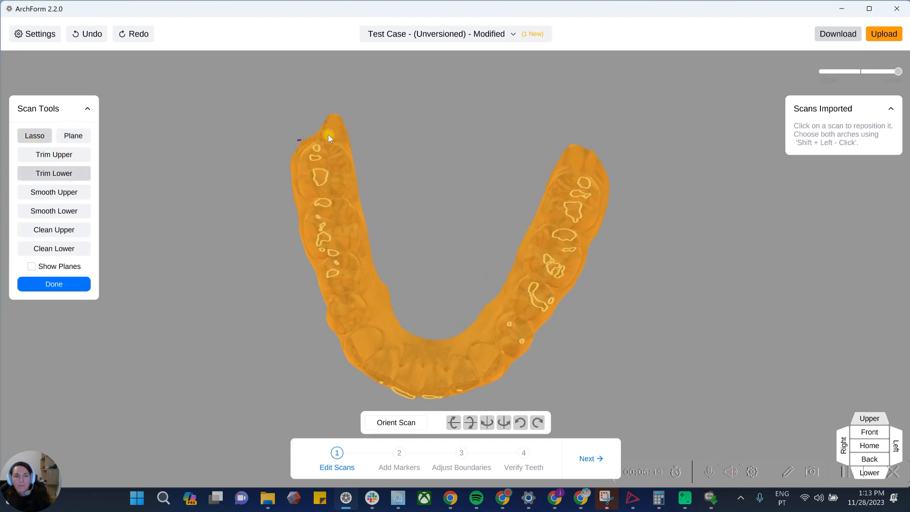
{"action": "left_click_drag", "start_coordinate": [351, 136], "coordinate": [353, 138]}
{"action": "left_click_drag", "start_coordinate": [545, 166], "coordinate": [621, 167]}
{"action": "scroll", "coordinate": [622, 137], "scroll_direction": "up", "scroll_amount": 3}
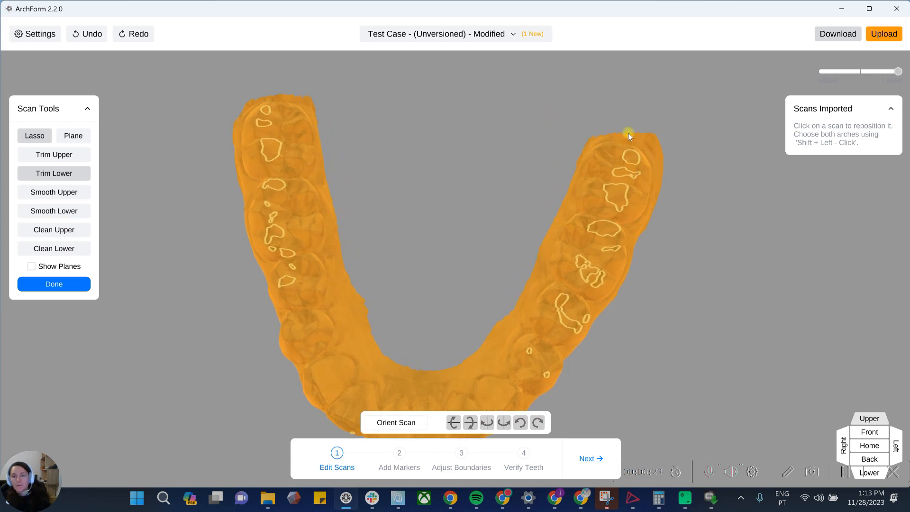
Show the reference planes again and finish trimming, returning to the front view of both arches
{"action": "mouse_move", "coordinate": [727, 262]}
{"action": "right_mouse_down"}
{"action": "mouse_move", "coordinate": [707, 303]}
{"action": "mouse_move", "coordinate": [555, 261]}
{"action": "mouse_move", "coordinate": [702, 166]}
{"action": "mouse_move", "coordinate": [476, 277]}
{"action": "mouse_move", "coordinate": [738, 248]}
{"action": "mouse_move", "coordinate": [675, 271]}
{"action": "mouse_move", "coordinate": [434, 314]}
{"action": "mouse_move", "coordinate": [427, 352]}
{"action": "mouse_move", "coordinate": [583, 396]}
{"action": "right_mouse_up"}
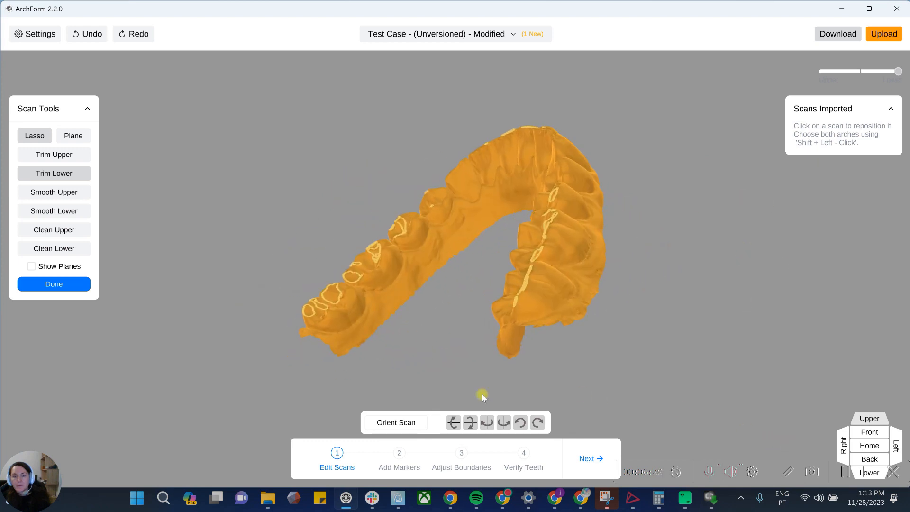
{"action": "right_click_drag", "start_coordinate": [639, 233], "coordinate": [140, 214]}
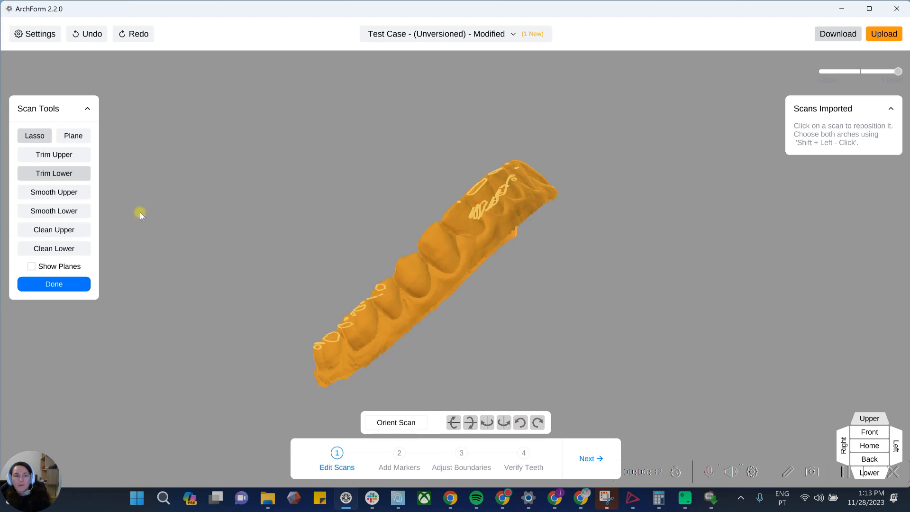
{"action": "left_click", "coordinate": [31, 267]}
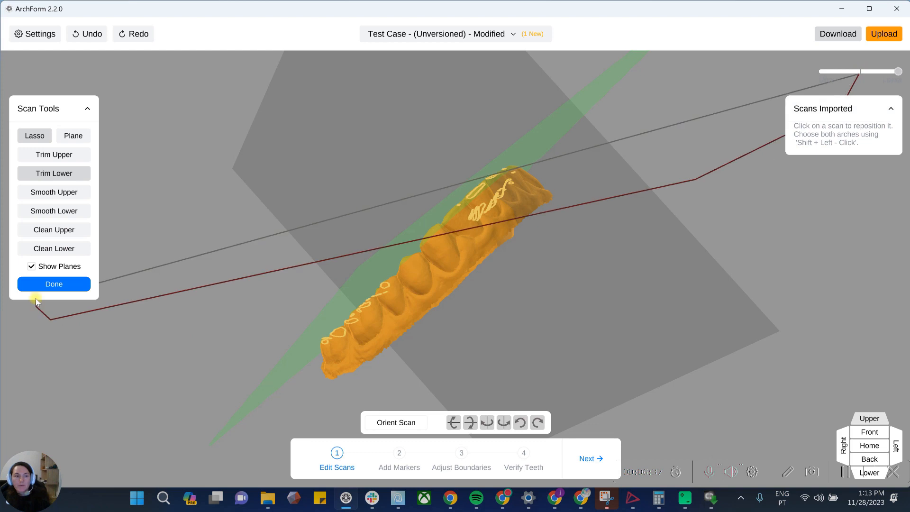
{"action": "left_click", "coordinate": [54, 284]}
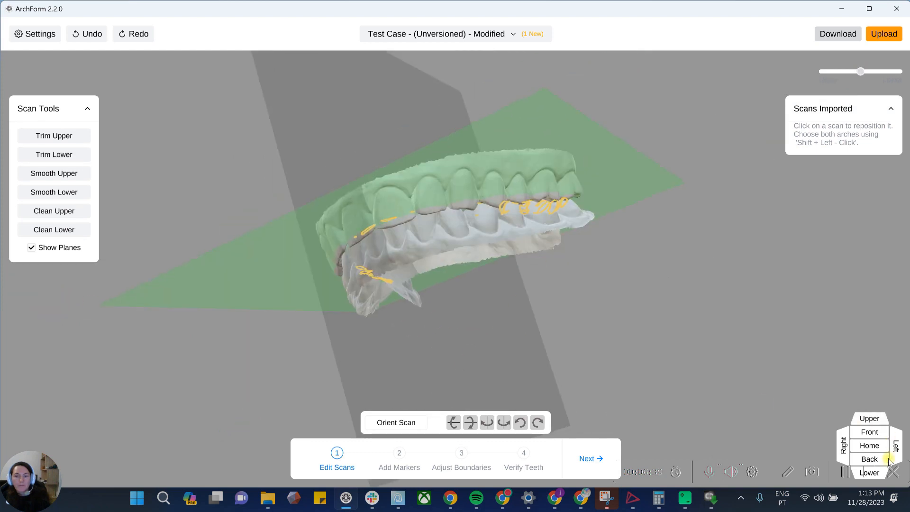
{"action": "left_click", "coordinate": [869, 432]}
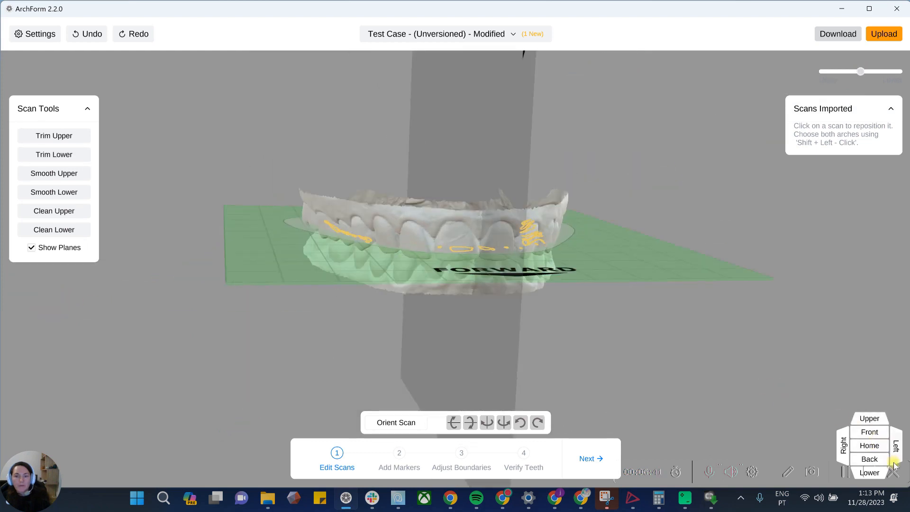
Examine the trimmed arches and their bite contacts from the front and sides against the reference planes
{"action": "left_click", "coordinate": [877, 434]}
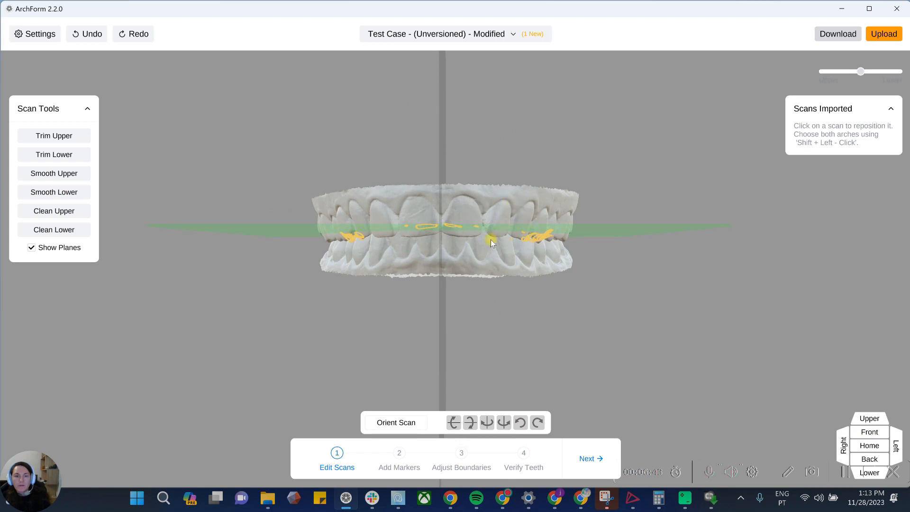
{"action": "left_click_drag", "start_coordinate": [470, 269], "coordinate": [472, 235]}
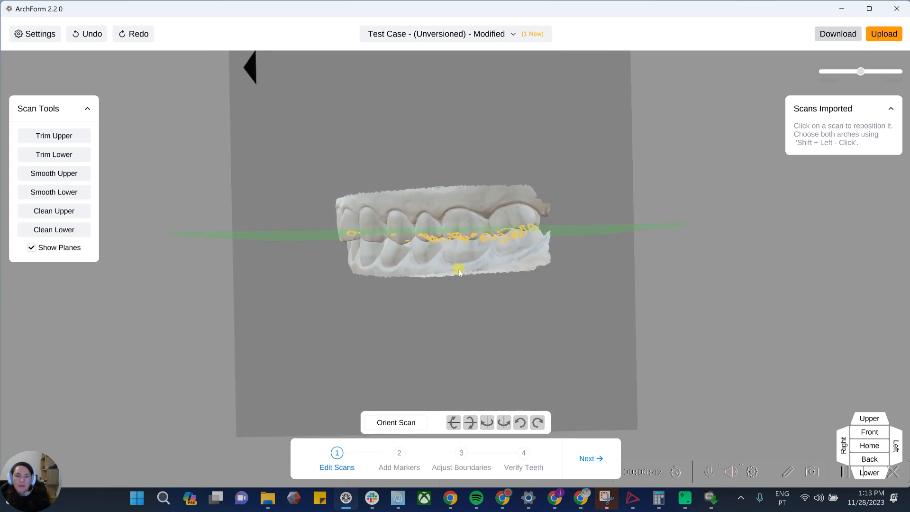
{"action": "left_click_drag", "start_coordinate": [340, 247], "coordinate": [315, 268]}
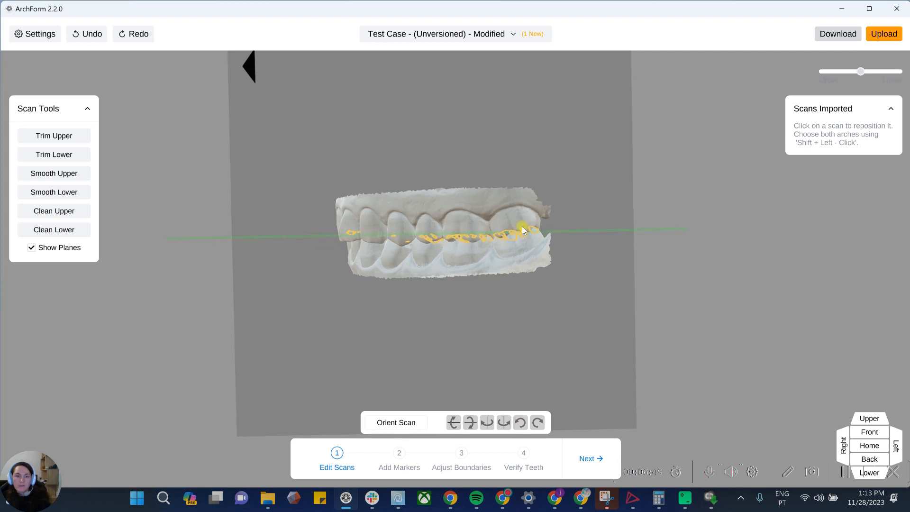
{"action": "scroll", "coordinate": [542, 286], "scroll_direction": "down", "scroll_amount": 1}
{"action": "left_click_drag", "start_coordinate": [110, 303], "coordinate": [491, 217]}
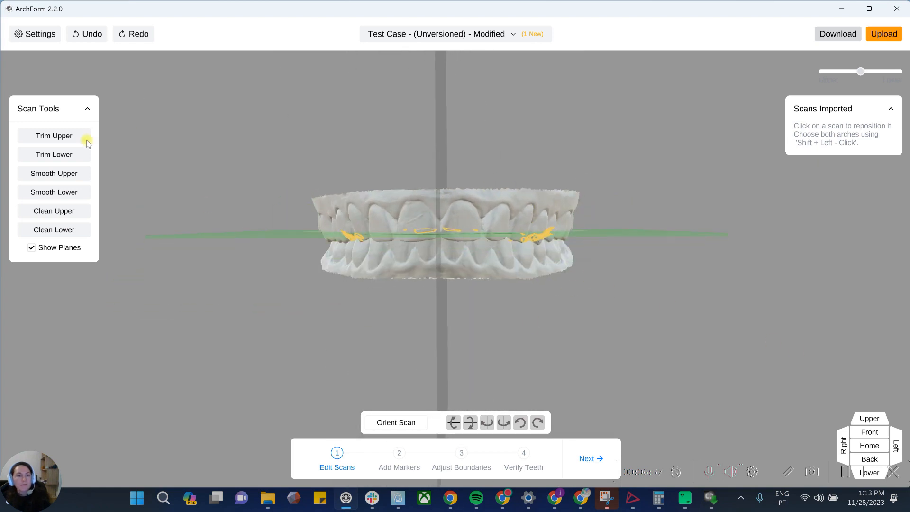
{"action": "left_click_drag", "start_coordinate": [589, 351], "coordinate": [510, 298]}
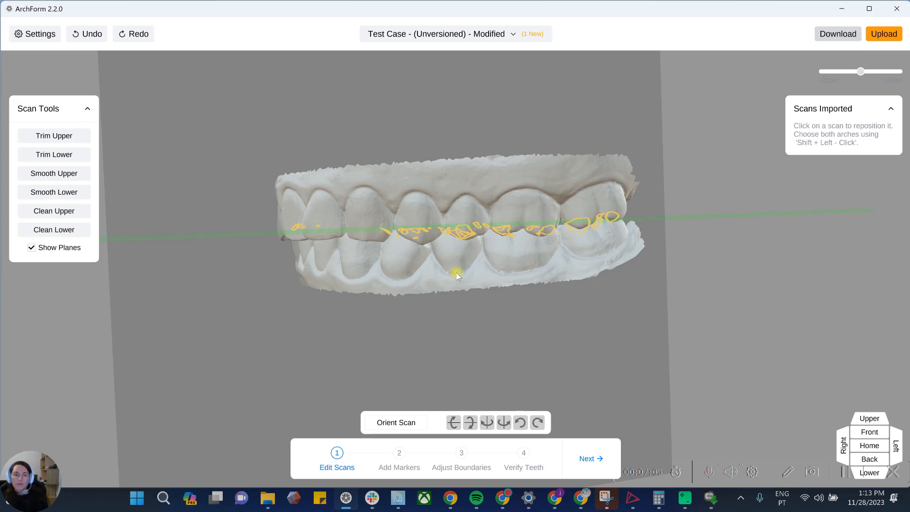
{"action": "left_click_drag", "start_coordinate": [379, 193], "coordinate": [450, 277]}
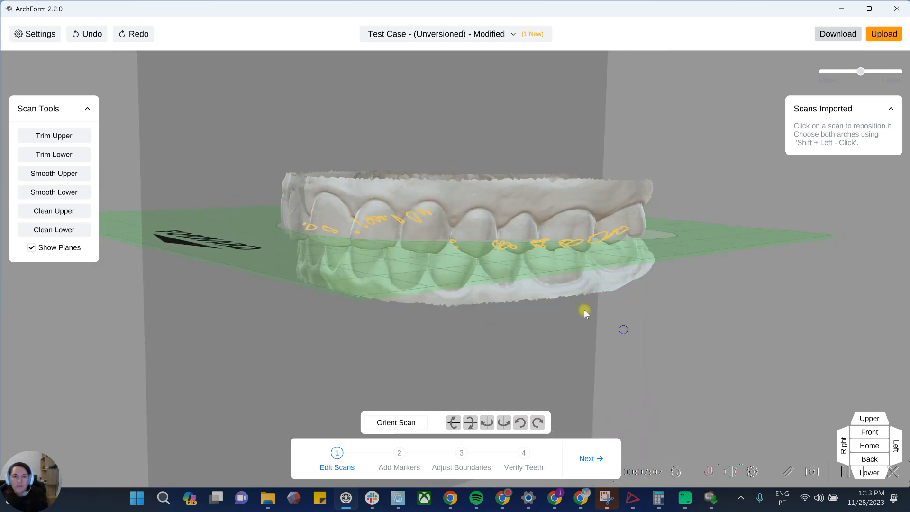
{"action": "left_click_drag", "start_coordinate": [591, 313], "coordinate": [569, 290]}
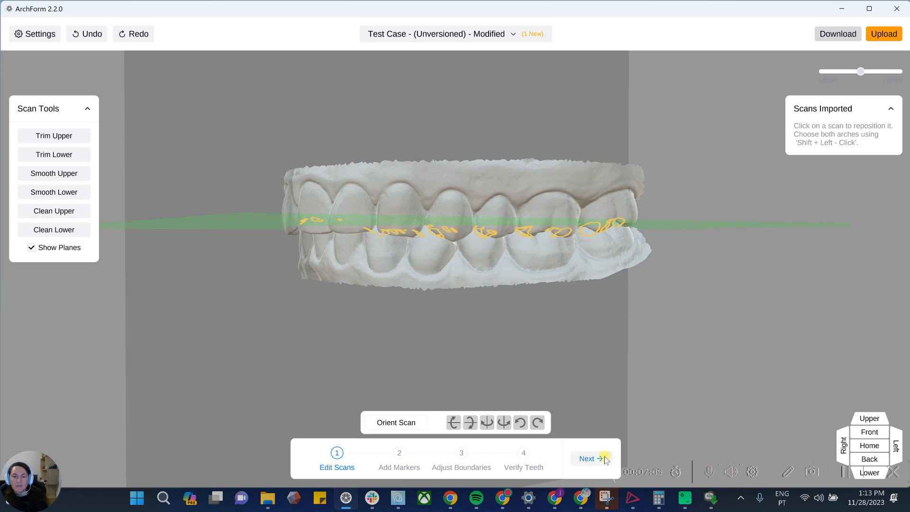
Advance to Add Markers and place a segmentation marker on the occlusal surface of every upper and lower tooth
{"action": "left_click", "coordinate": [588, 459]}
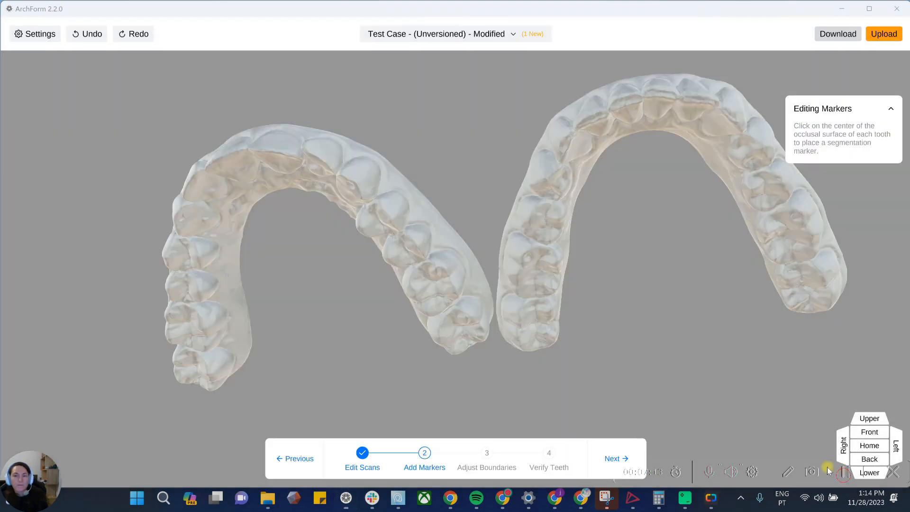
{"action": "right_click_drag", "start_coordinate": [600, 357], "coordinate": [318, 201]}
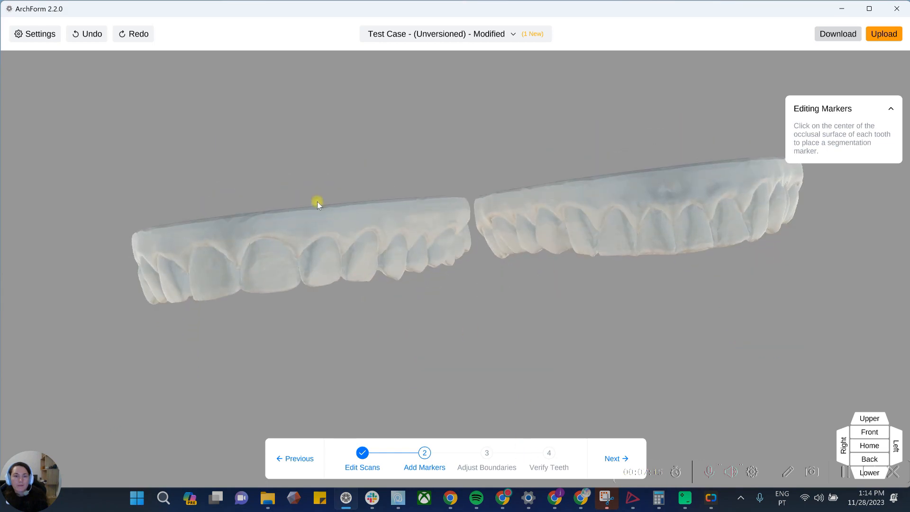
{"action": "right_click_drag", "start_coordinate": [631, 271], "coordinate": [267, 342]}
{"action": "left_click", "coordinate": [216, 376]}
{"action": "left_click", "coordinate": [219, 324]}
{"action": "left_click", "coordinate": [240, 227]}
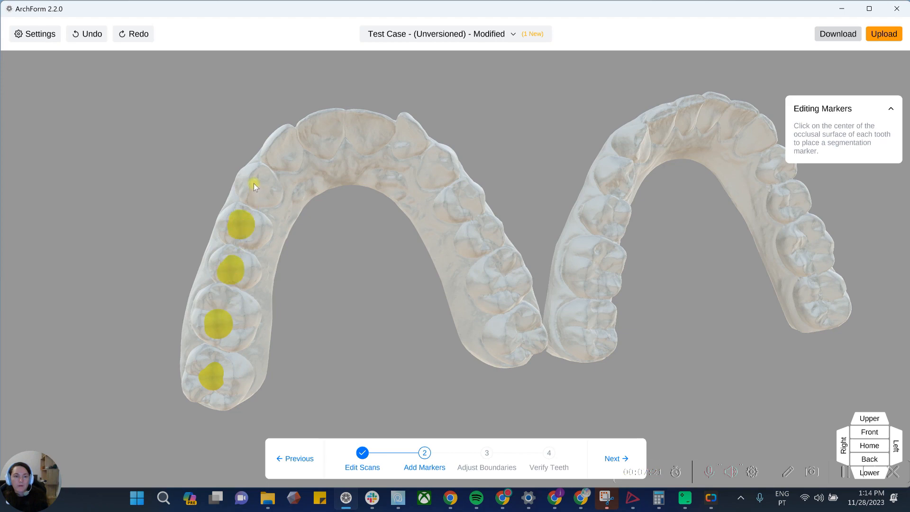
{"action": "left_click", "coordinate": [252, 182]}
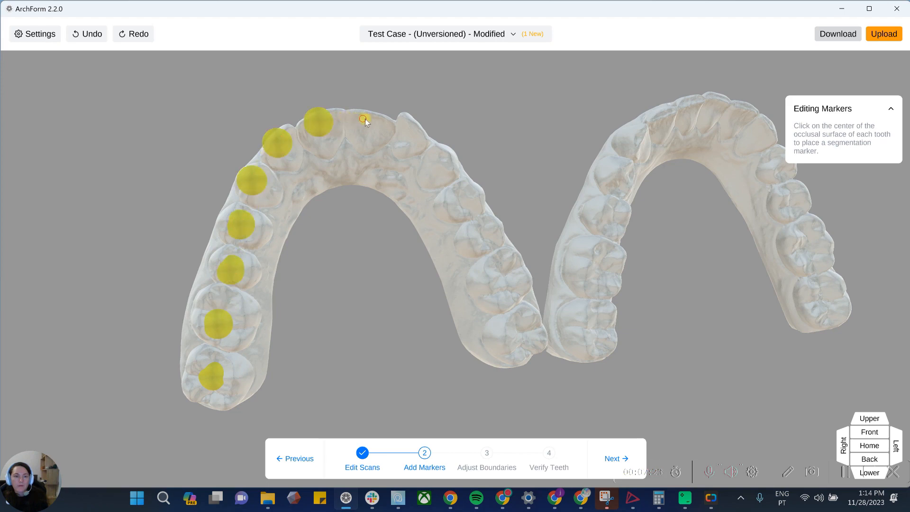
{"action": "left_click", "coordinate": [418, 131]}
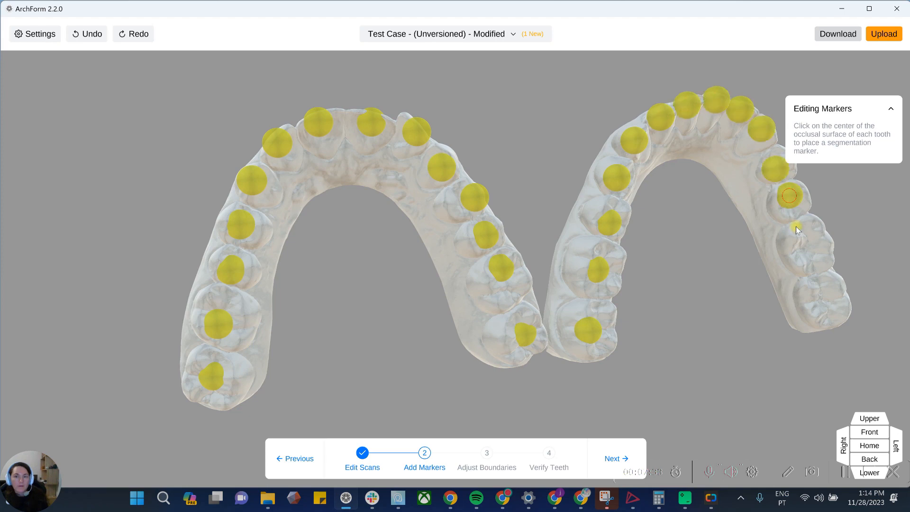
{"action": "left_click", "coordinate": [827, 300]}
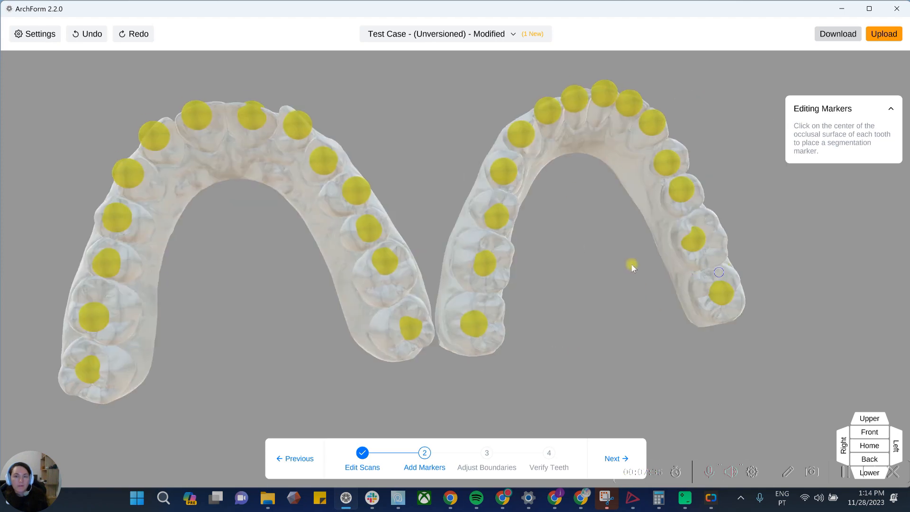
Check the placed markers, advance to Adjust Boundaries, and show only the upper arch
{"action": "right_click_drag", "start_coordinate": [633, 263], "coordinate": [676, 252]}
{"action": "scroll", "coordinate": [792, 360], "scroll_direction": "down", "scroll_amount": 3}
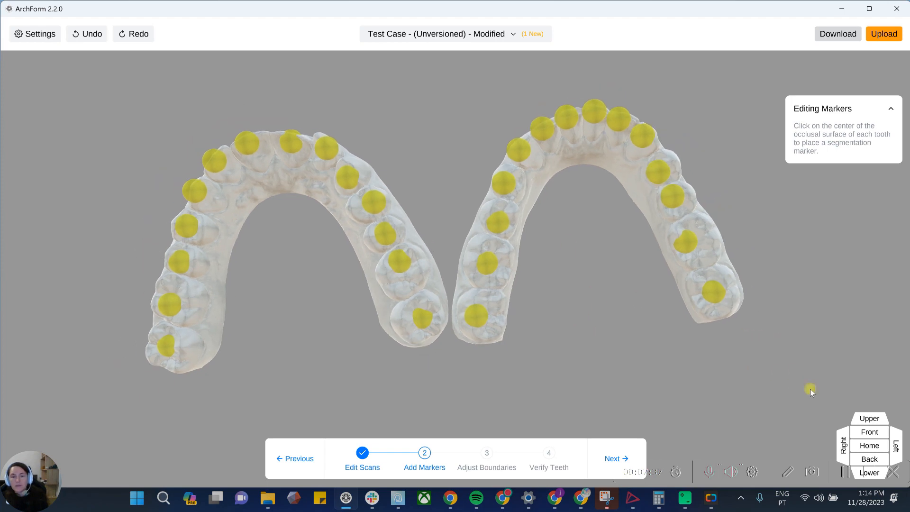
{"action": "left_click", "coordinate": [612, 457]}
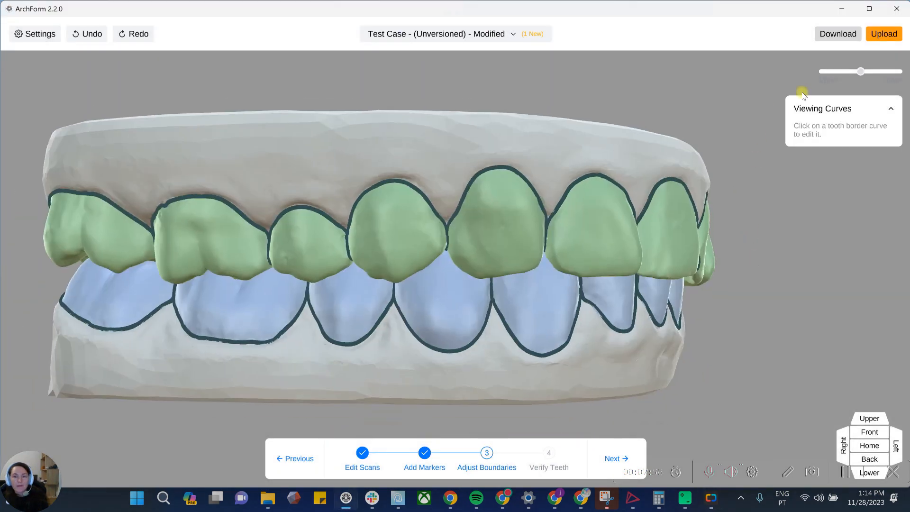
{"action": "left_click_drag", "start_coordinate": [852, 72], "coordinate": [784, 69]}
{"action": "right_click_drag", "start_coordinate": [564, 389], "coordinate": [703, 331]}
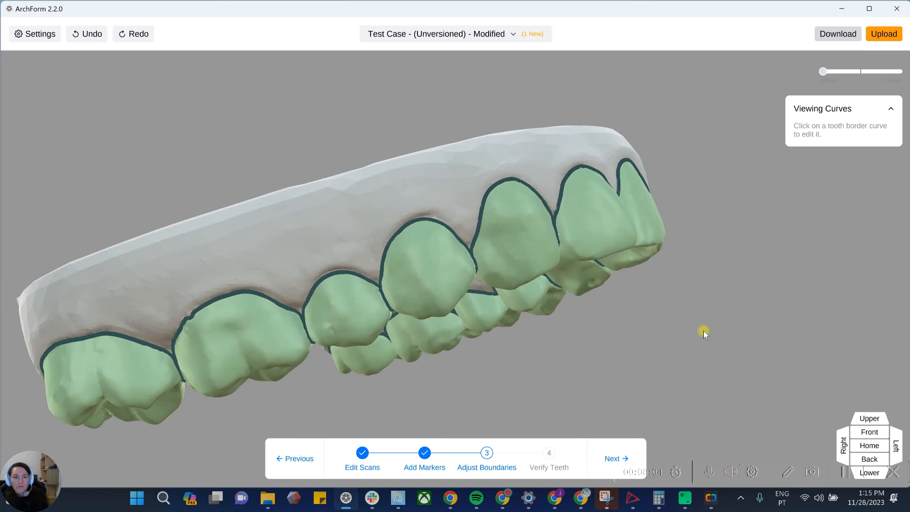
Check the boundary curves of individual upper side teeth, opening each for editing and closing it without reshaping
{"action": "scroll", "coordinate": [363, 274], "scroll_direction": "up", "scroll_amount": 3}
{"action": "left_click", "coordinate": [363, 274]}
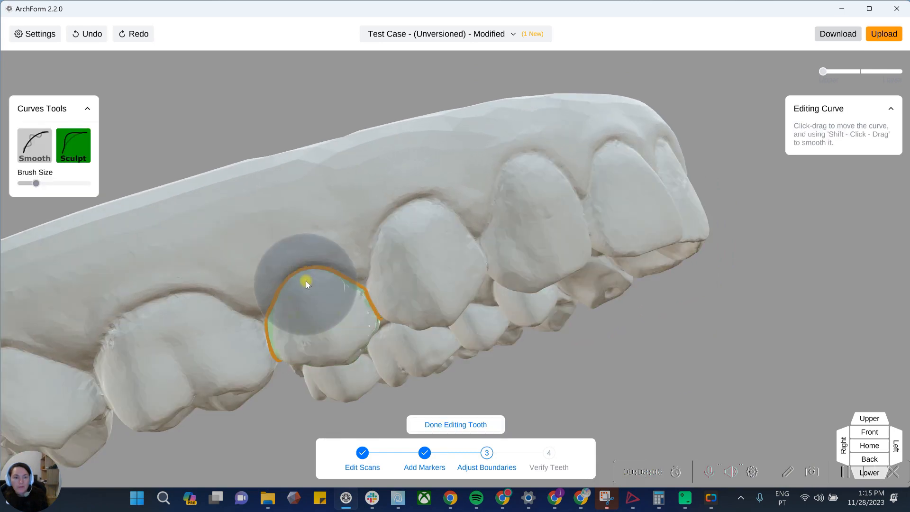
{"action": "scroll", "coordinate": [465, 295], "scroll_direction": "down", "scroll_amount": 1}
{"action": "key", "text": "Escape"}
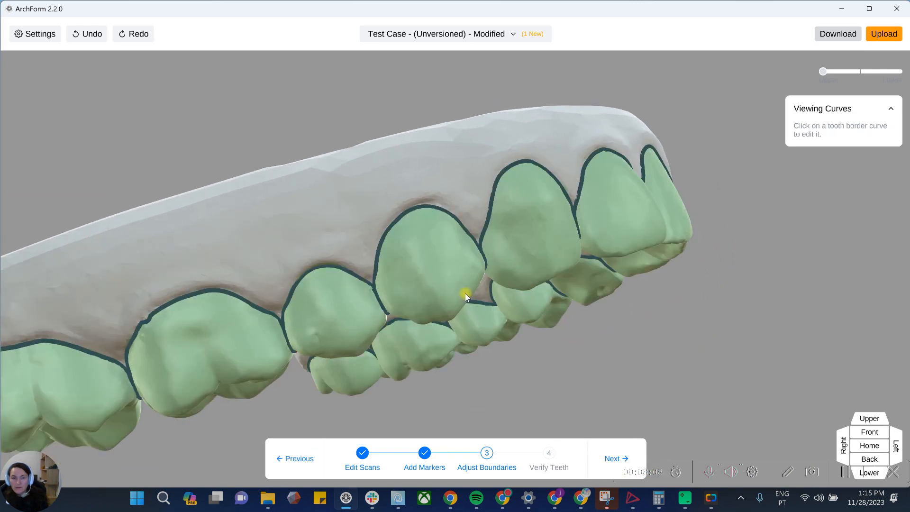
{"action": "scroll", "coordinate": [455, 290], "scroll_direction": "down", "scroll_amount": 2}
{"action": "left_click", "coordinate": [431, 245]}
{"action": "right_click_drag", "start_coordinate": [433, 278], "coordinate": [259, 304]}
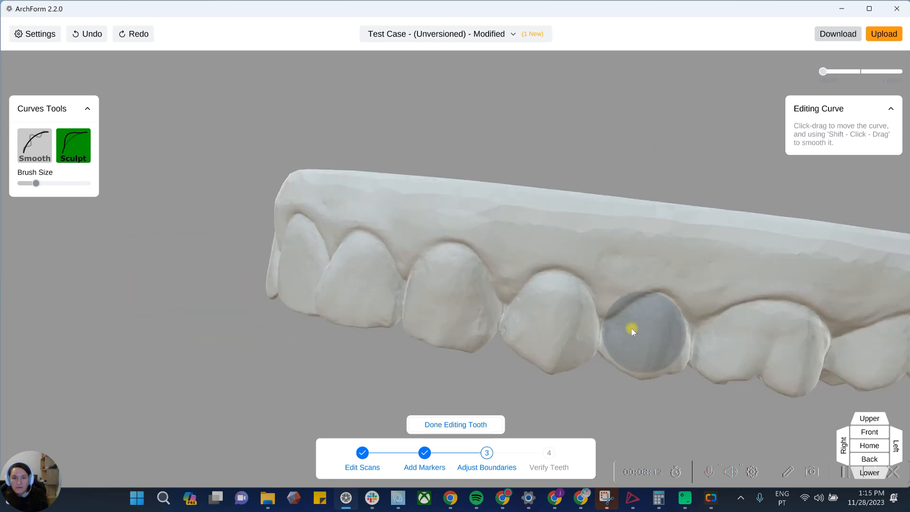
{"action": "key", "text": "Escape"}
{"action": "left_click", "coordinate": [545, 279]}
{"action": "right_click_drag", "start_coordinate": [631, 314], "coordinate": [656, 330]}
{"action": "key", "text": "Escape"}
{"action": "right_click_drag", "start_coordinate": [587, 372], "coordinate": [567, 329]}
Examine the upper right central incisor's boundary curve up close in editing mode and finish editing the tooth
{"action": "scroll", "coordinate": [548, 249], "scroll_direction": "up", "scroll_amount": 5}
{"action": "left_click", "coordinate": [542, 255]}
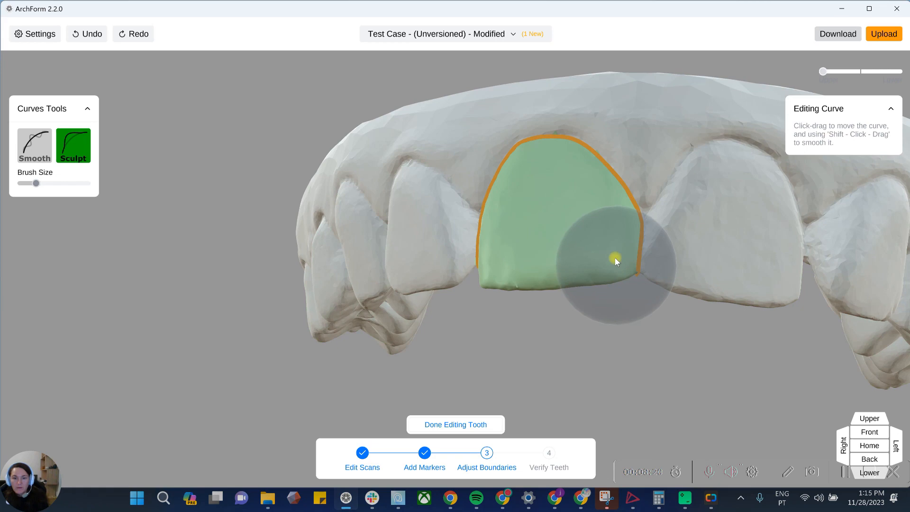
{"action": "scroll", "coordinate": [641, 264], "scroll_direction": "up", "scroll_amount": 3}
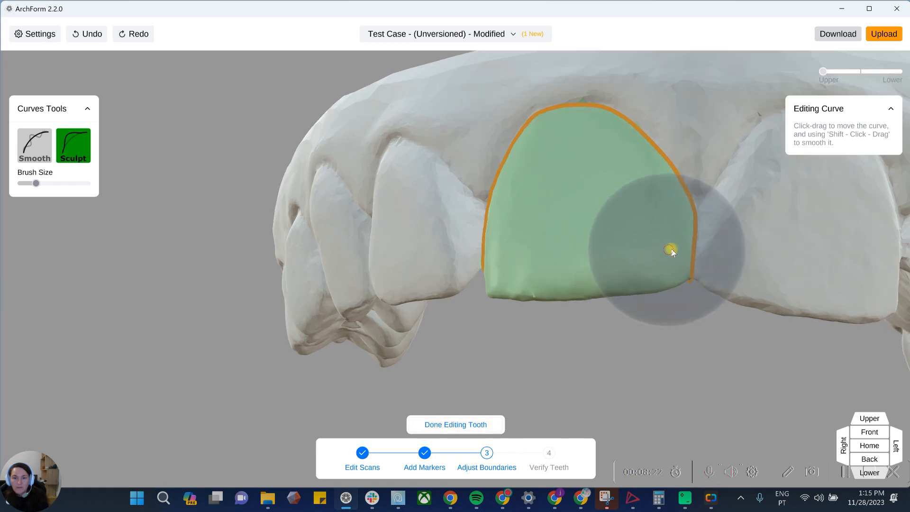
{"action": "left_click", "coordinate": [471, 423]}
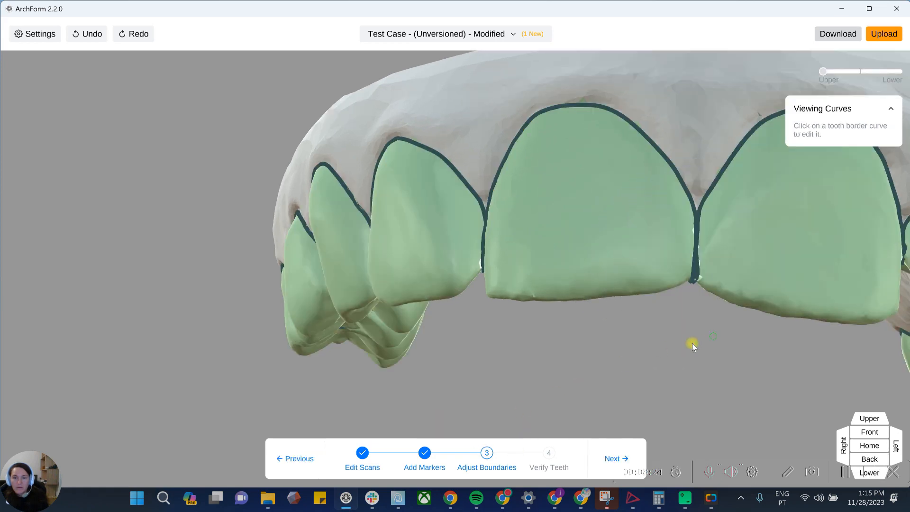
Examine the boundary curves of the upper left lateral and central incisors, closing each after viewing
{"action": "scroll", "coordinate": [664, 322], "scroll_direction": "up", "scroll_amount": 3}
{"action": "left_click", "coordinate": [637, 292]}
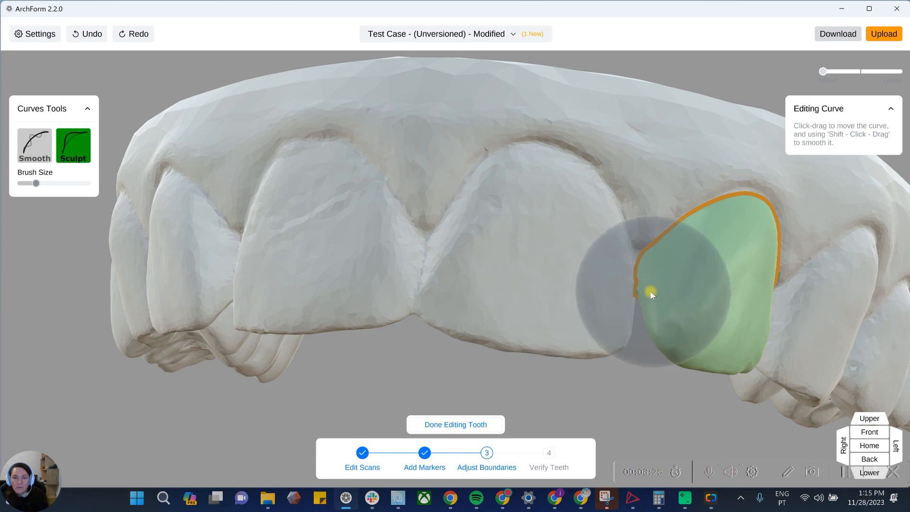
{"action": "left_click", "coordinate": [491, 426]}
{"action": "left_click", "coordinate": [465, 282]}
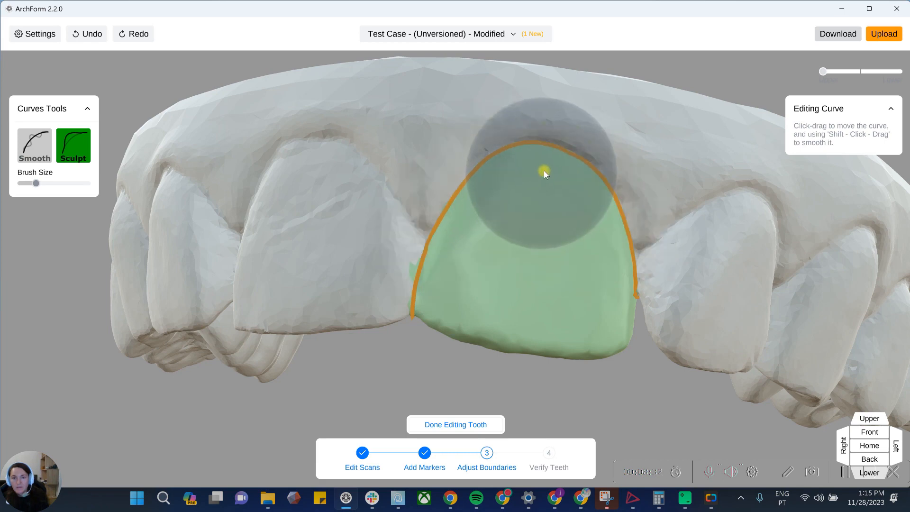
{"action": "scroll", "coordinate": [639, 341], "scroll_direction": "down", "scroll_amount": 5}
{"action": "right_click_drag", "start_coordinate": [639, 342], "coordinate": [600, 289]}
{"action": "scroll", "coordinate": [600, 288], "scroll_direction": "down", "scroll_amount": 3}
{"action": "key", "text": "Escape"}
Check the central incisor boundary along the midline from the occlusal side of the upper arch
{"action": "scroll", "coordinate": [523, 240], "scroll_direction": "down", "scroll_amount": 2}
{"action": "right_click_drag", "start_coordinate": [489, 218], "coordinate": [479, 171]}
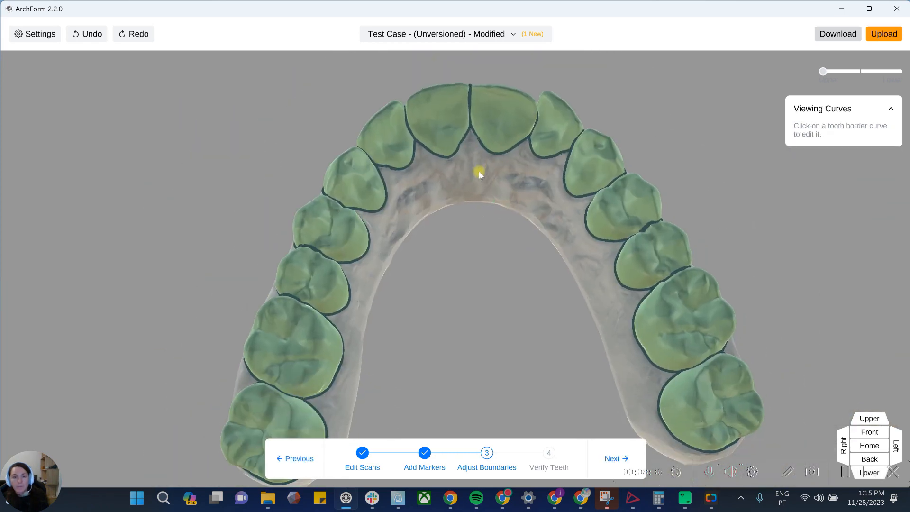
{"action": "left_click", "coordinate": [462, 107]}
{"action": "scroll", "coordinate": [515, 198], "scroll_direction": "down", "scroll_amount": 1}
{"action": "key", "text": "Escape"}
{"action": "right_click_drag", "start_coordinate": [560, 237], "coordinate": [584, 363]}
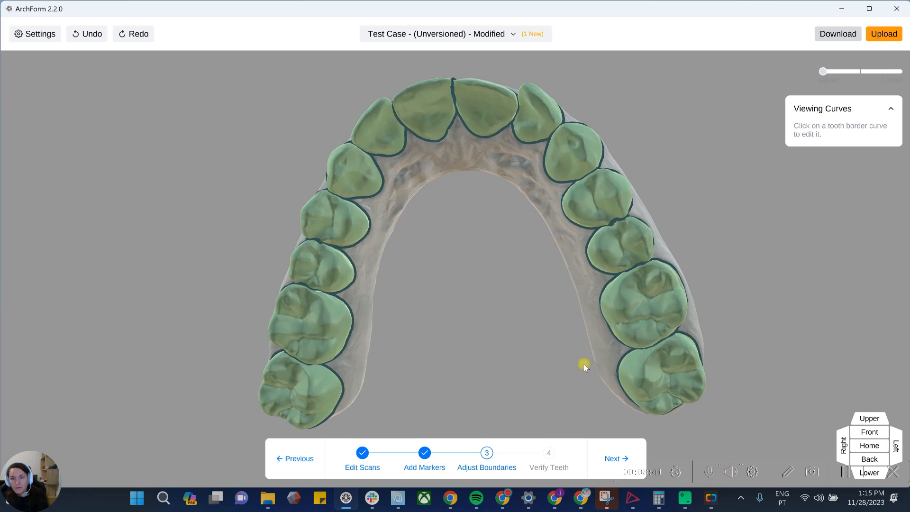
Examine the boundary curves of the two upper left premolars from the occlusal side
{"action": "scroll", "coordinate": [584, 363], "scroll_direction": "up", "scroll_amount": 3}
{"action": "middle_click_drag", "start_coordinate": [683, 239], "coordinate": [574, 243]}
{"action": "scroll", "coordinate": [575, 243], "scroll_direction": "up", "scroll_amount": 5}
{"action": "left_click", "coordinate": [647, 126]}
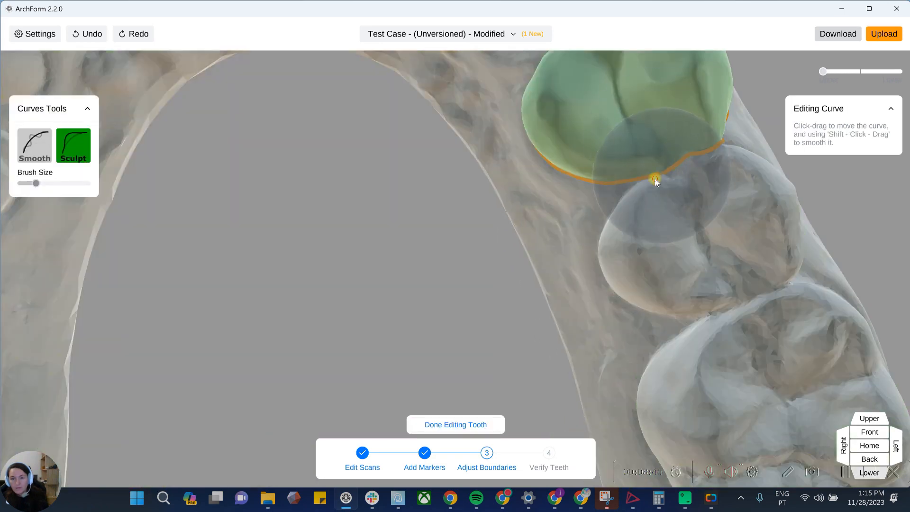
{"action": "key", "text": "Escape"}
{"action": "left_click", "coordinate": [702, 201]}
{"action": "scroll", "coordinate": [693, 187], "scroll_direction": "down", "scroll_amount": 4}
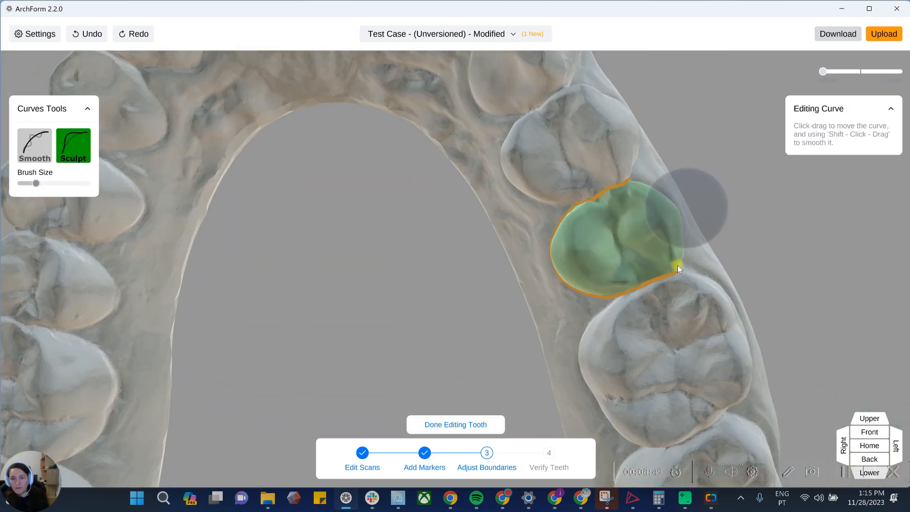
{"action": "key", "text": "Escape"}
Open the upper left first molar's boundary and sculpt its cheek-side curve outward onto the gum
{"action": "left_click", "coordinate": [644, 301]}
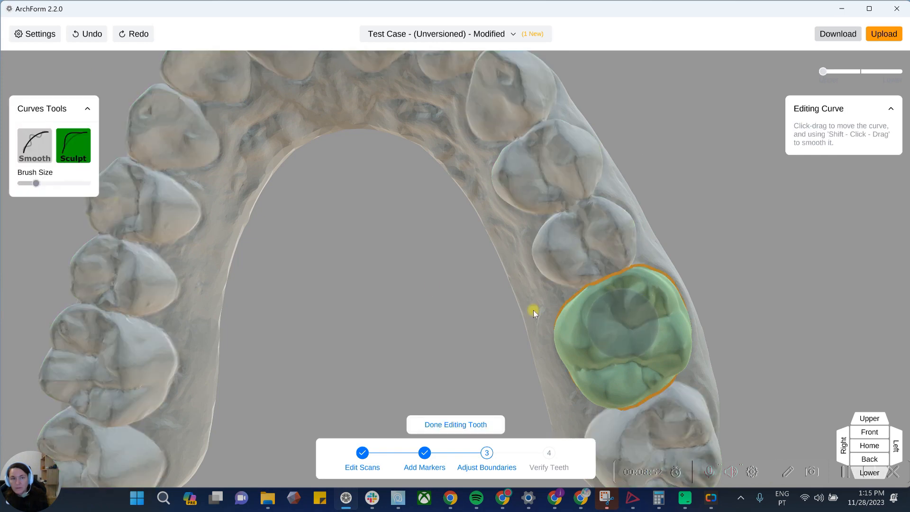
{"action": "left_click", "coordinate": [83, 159]}
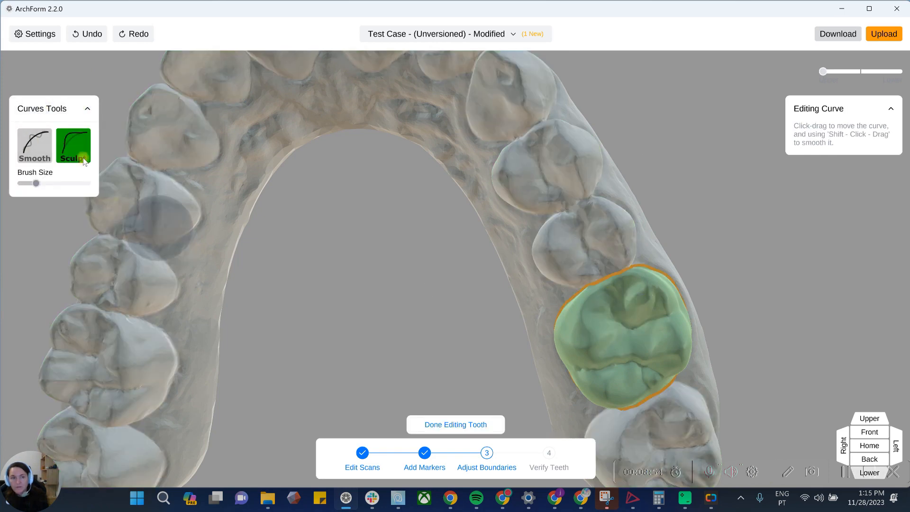
{"action": "right_click_drag", "start_coordinate": [659, 260], "coordinate": [467, 265]}
{"action": "scroll", "coordinate": [554, 265], "scroll_direction": "up", "scroll_amount": 3}
{"action": "left_click_drag", "start_coordinate": [531, 239], "coordinate": [570, 153]}
{"action": "mouse_move", "coordinate": [579, 241]}
{"action": "left_mouse_down"}
{"action": "mouse_move", "coordinate": [607, 203]}
{"action": "mouse_move", "coordinate": [602, 242]}
{"action": "mouse_move", "coordinate": [652, 244]}
{"action": "mouse_move", "coordinate": [640, 195]}
{"action": "mouse_move", "coordinate": [722, 276]}
{"action": "mouse_move", "coordinate": [642, 293]}
{"action": "mouse_move", "coordinate": [688, 311]}
{"action": "left_mouse_up"}
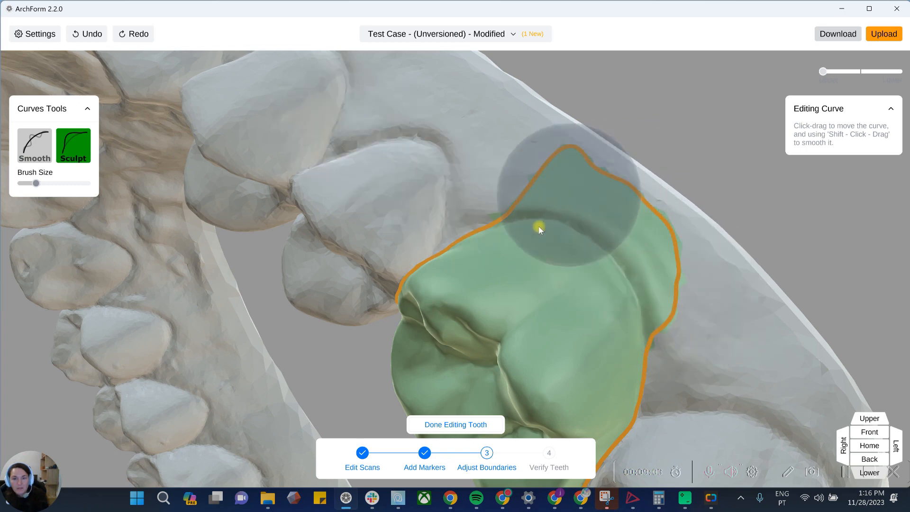
Reduce the brush size and sculpt the first molar's cheek-side boundary back toward the gum line
{"action": "left_click_drag", "start_coordinate": [37, 184], "coordinate": [26, 183]}
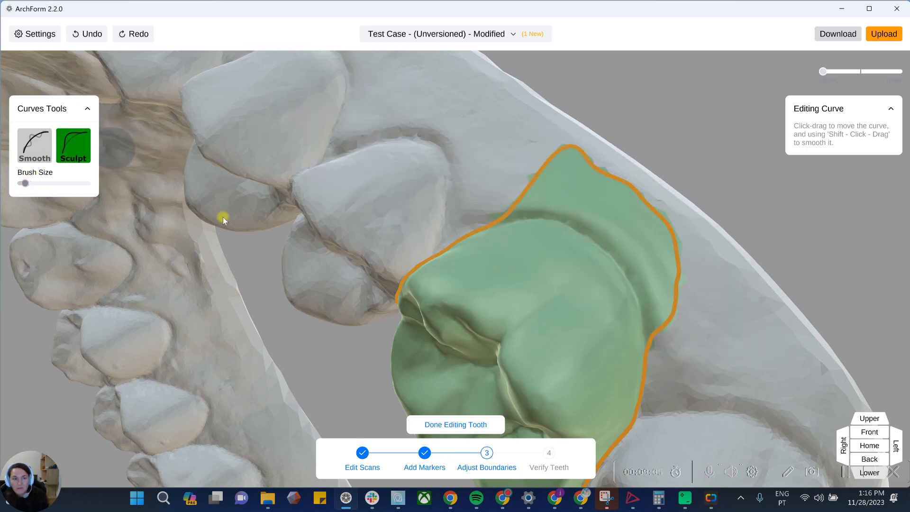
{"action": "mouse_move", "coordinate": [486, 219]}
{"action": "left_mouse_down"}
{"action": "mouse_move", "coordinate": [533, 170]}
{"action": "mouse_move", "coordinate": [550, 173]}
{"action": "left_mouse_up"}
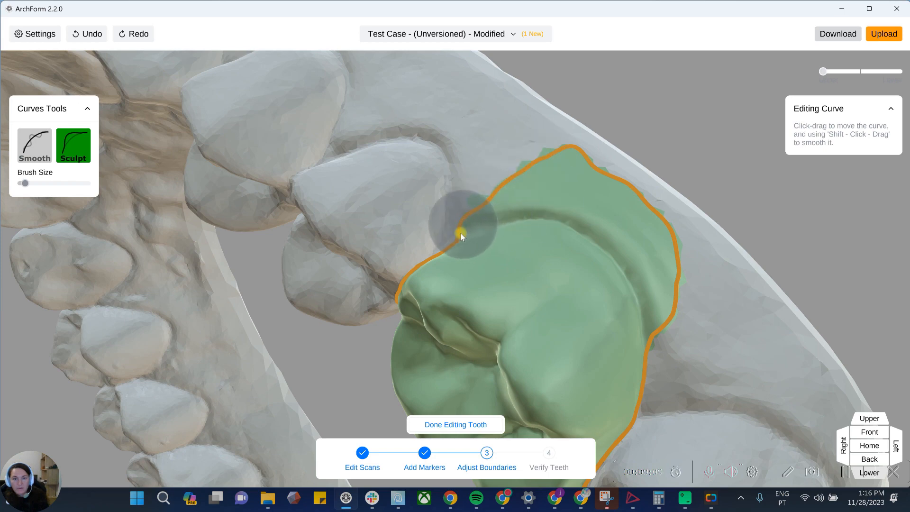
{"action": "mouse_move", "coordinate": [507, 210]}
{"action": "right_mouse_down"}
{"action": "mouse_move", "coordinate": [523, 303]}
{"action": "mouse_move", "coordinate": [557, 294]}
{"action": "mouse_move", "coordinate": [451, 241]}
{"action": "mouse_move", "coordinate": [399, 192]}
{"action": "right_mouse_up"}
{"action": "mouse_move", "coordinate": [406, 234]}
{"action": "left_mouse_down"}
{"action": "mouse_move", "coordinate": [396, 266]}
{"action": "mouse_move", "coordinate": [388, 198]}
{"action": "mouse_move", "coordinate": [382, 249]}
{"action": "mouse_move", "coordinate": [356, 216]}
{"action": "left_mouse_up"}
{"action": "mouse_move", "coordinate": [361, 248]}
{"action": "left_mouse_down"}
{"action": "mouse_move", "coordinate": [351, 243]}
{"action": "mouse_move", "coordinate": [318, 263]}
{"action": "mouse_move", "coordinate": [284, 258]}
{"action": "mouse_move", "coordinate": [300, 269]}
{"action": "left_mouse_up"}
{"action": "mouse_move", "coordinate": [425, 229]}
{"action": "left_mouse_down"}
{"action": "mouse_move", "coordinate": [419, 260]}
{"action": "mouse_move", "coordinate": [414, 255]}
{"action": "mouse_move", "coordinate": [456, 240]}
{"action": "mouse_move", "coordinate": [475, 257]}
{"action": "mouse_move", "coordinate": [462, 273]}
{"action": "mouse_move", "coordinate": [482, 279]}
{"action": "mouse_move", "coordinate": [463, 300]}
{"action": "mouse_move", "coordinate": [470, 300]}
{"action": "mouse_move", "coordinate": [467, 269]}
{"action": "mouse_move", "coordinate": [443, 277]}
{"action": "mouse_move", "coordinate": [456, 289]}
{"action": "mouse_move", "coordinate": [426, 271]}
{"action": "left_mouse_up"}
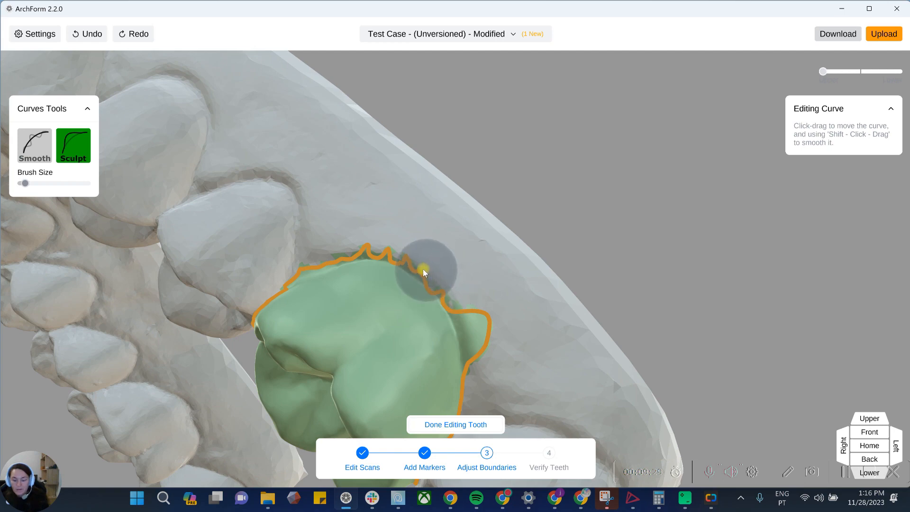
Smooth the jagged cheek-side boundary of the upper left first molar using a larger brush
{"action": "left_click", "coordinate": [28, 150]}
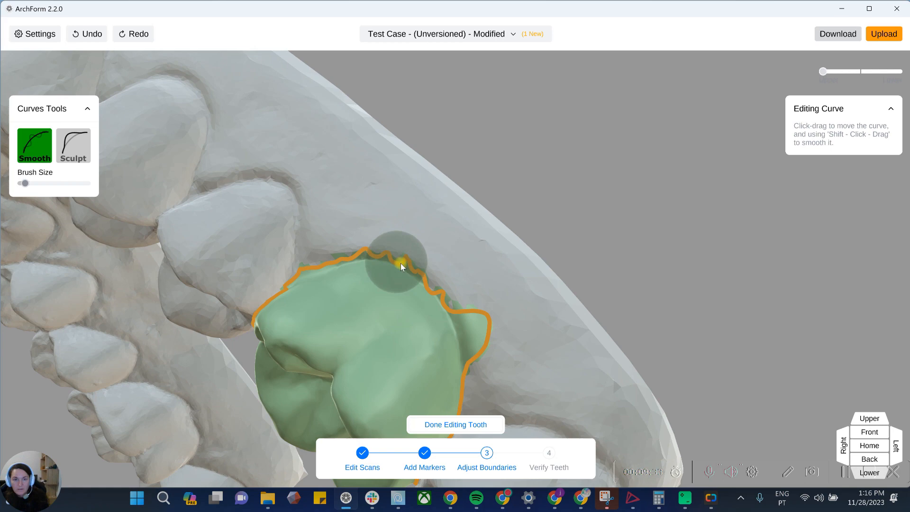
{"action": "left_click", "coordinate": [40, 183]}
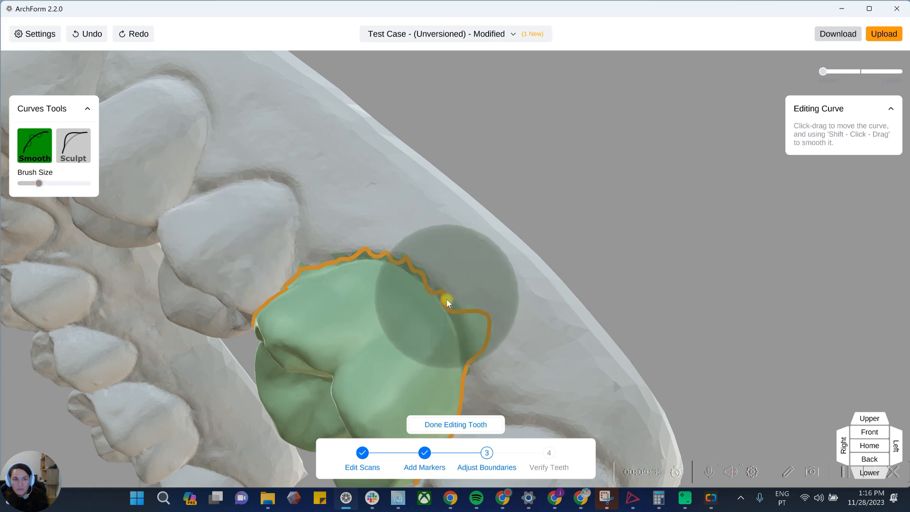
{"action": "left_click_drag", "start_coordinate": [420, 277], "coordinate": [365, 257]}
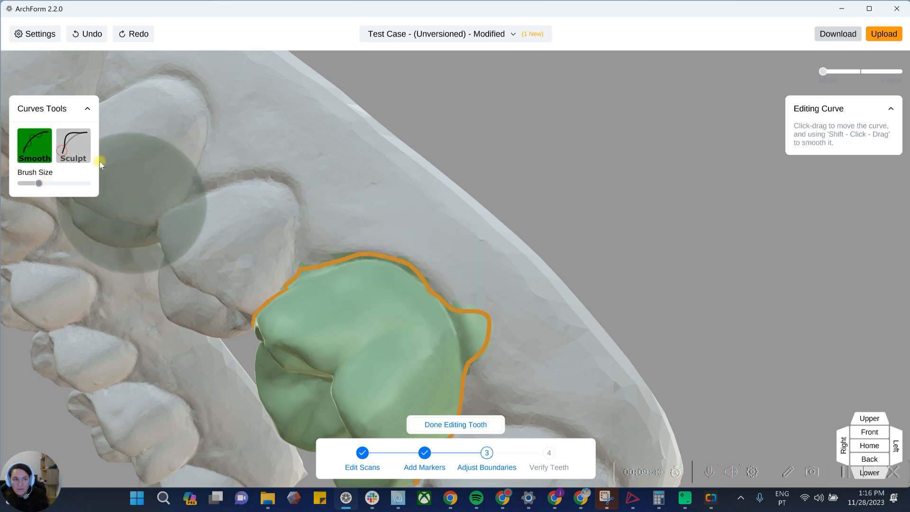
Sculpt the bulge at the back of the first molar's cheek-side boundary inward and smooth that stretch
{"action": "left_click", "coordinate": [73, 146]}
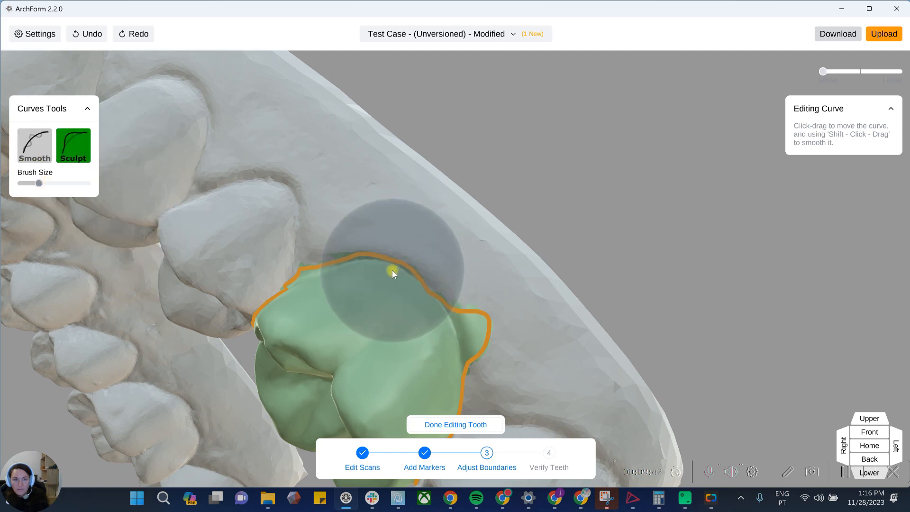
{"action": "mouse_move", "coordinate": [492, 326]}
{"action": "left_mouse_down"}
{"action": "mouse_move", "coordinate": [462, 329]}
{"action": "mouse_move", "coordinate": [459, 320]}
{"action": "left_mouse_up"}
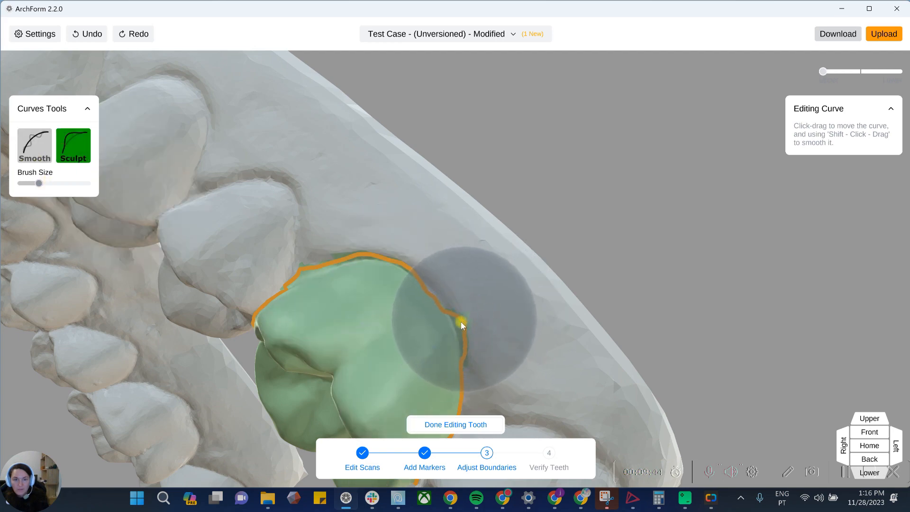
{"action": "left_click", "coordinate": [33, 147]}
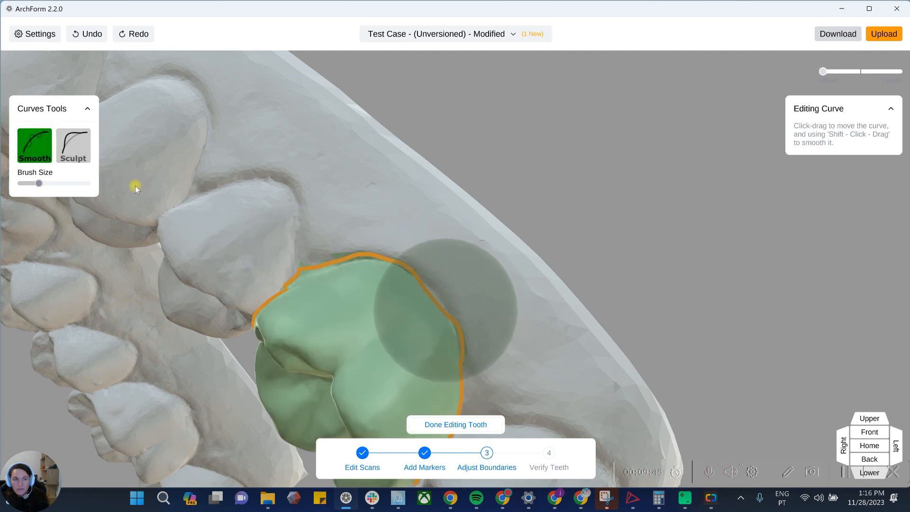
Reduce the brush size, refine the first molar's cheek-side curve and front corner along the gum line, and finish editing the tooth
{"action": "left_click_drag", "start_coordinate": [39, 183], "coordinate": [34, 183]}
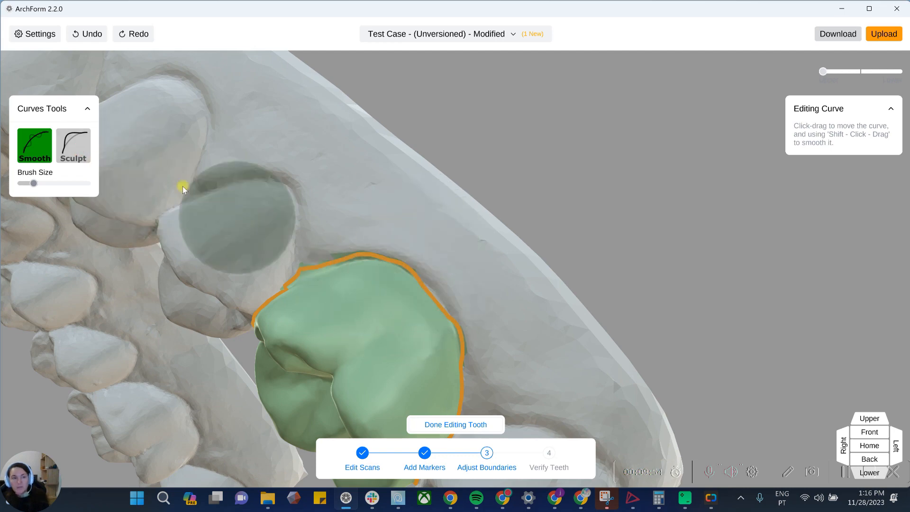
{"action": "left_click", "coordinate": [73, 146]}
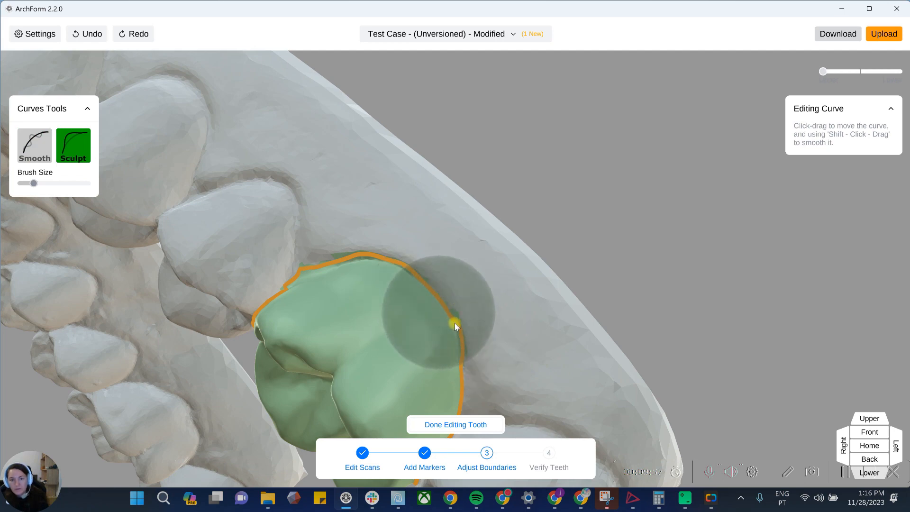
{"action": "left_click_drag", "start_coordinate": [457, 337], "coordinate": [452, 323]}
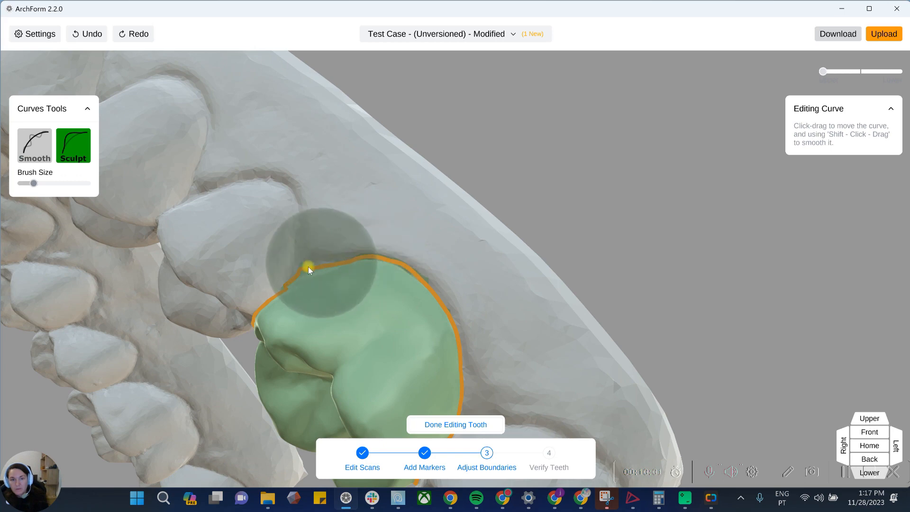
{"action": "left_click_drag", "start_coordinate": [306, 266], "coordinate": [291, 285]}
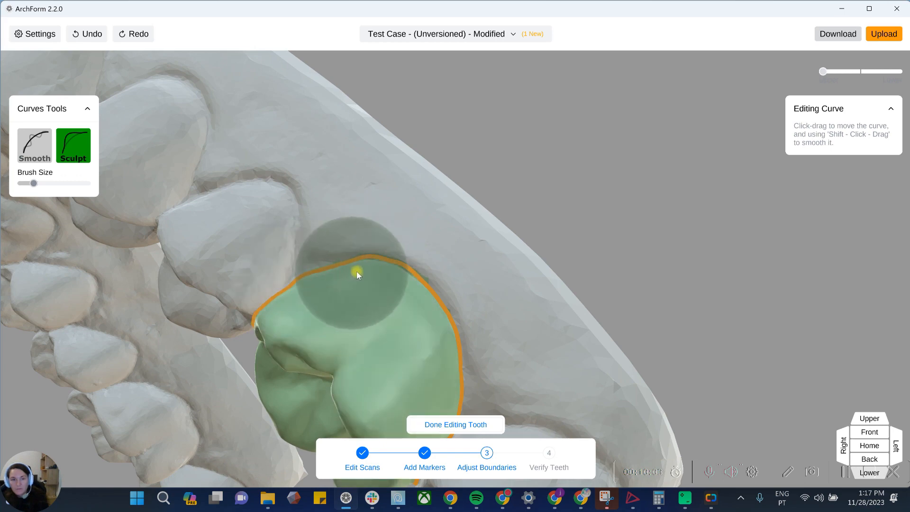
{"action": "scroll", "coordinate": [533, 339], "scroll_direction": "down", "scroll_amount": 5}
{"action": "middle_click_drag", "start_coordinate": [536, 340], "coordinate": [498, 257]}
{"action": "left_click", "coordinate": [456, 423]}
Display only the lower arch and examine its tooth boundaries from several sides
{"action": "right_click_drag", "start_coordinate": [498, 374], "coordinate": [624, 334]}
{"action": "scroll", "coordinate": [571, 260], "scroll_direction": "down", "scroll_amount": 3}
{"action": "right_click_drag", "start_coordinate": [572, 260], "coordinate": [675, 378]}
{"action": "right_click_drag", "start_coordinate": [871, 74], "coordinate": [889, 73]}
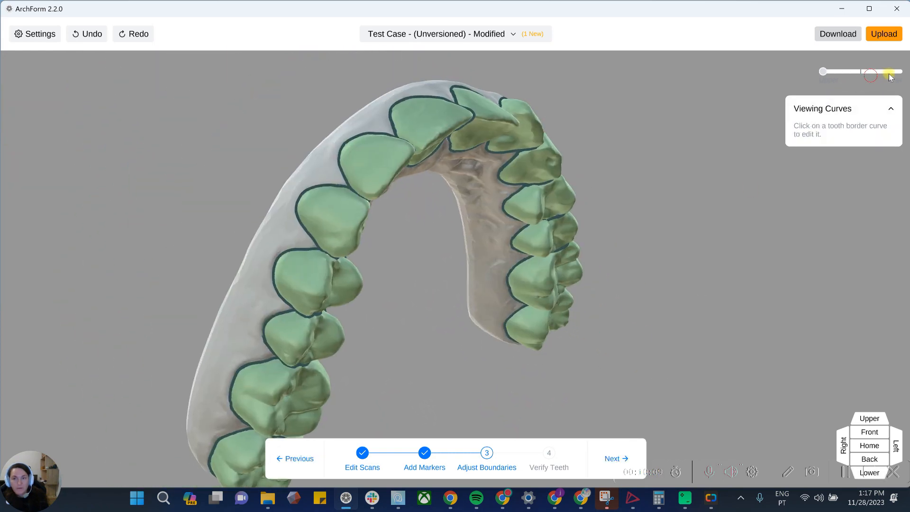
{"action": "left_click_drag", "start_coordinate": [890, 73], "coordinate": [899, 73]}
{"action": "right_click_drag", "start_coordinate": [568, 241], "coordinate": [529, 335]}
{"action": "right_click_drag", "start_coordinate": [541, 234], "coordinate": [513, 304]}
{"action": "right_click_drag", "start_coordinate": [531, 275], "coordinate": [831, 260]}
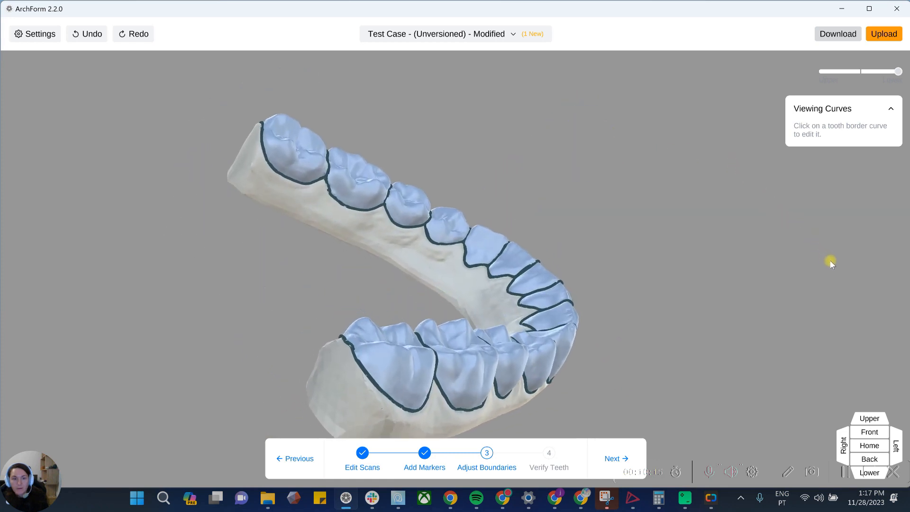
Open the lower left lateral incisor's boundary and sculpt its curve alongside the central incisor
{"action": "right_click_drag", "start_coordinate": [545, 254], "coordinate": [422, 258]}
{"action": "scroll", "coordinate": [511, 244], "scroll_direction": "up", "scroll_amount": 10}
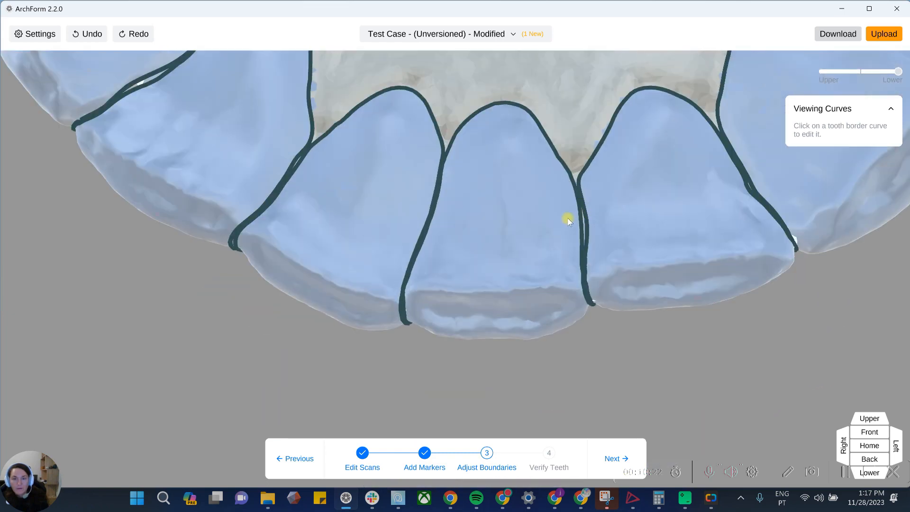
{"action": "left_click", "coordinate": [586, 214]}
{"action": "left_click_drag", "start_coordinate": [593, 227], "coordinate": [584, 227]}
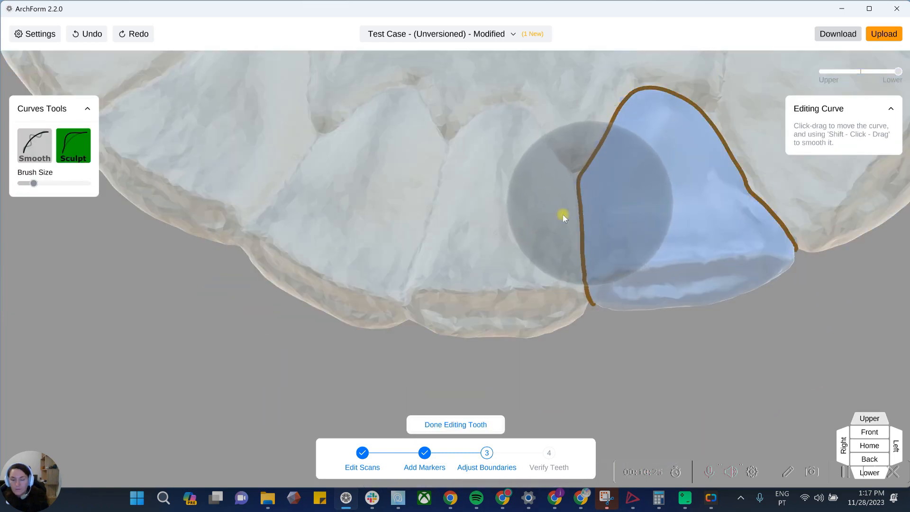
{"action": "left_click_drag", "start_coordinate": [573, 181], "coordinate": [579, 183]}
Open the lower left central incisor's boundary and check its curve on the tongue side
{"action": "left_click", "coordinate": [539, 221]}
{"action": "left_click", "coordinate": [539, 221]}
{"action": "scroll", "coordinate": [635, 252], "scroll_direction": "down", "scroll_amount": 3}
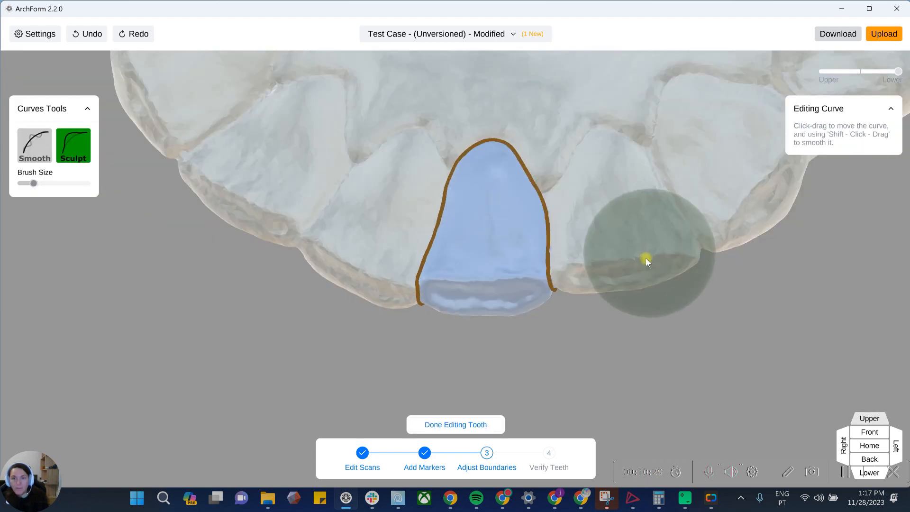
{"action": "left_click", "coordinate": [645, 257]}
{"action": "right_click_drag", "start_coordinate": [645, 258], "coordinate": [635, 294]}
Open the lower right lateral incisor's boundary, sculpt its tongue-side curve on both sides, and close the tooth
{"action": "scroll", "coordinate": [474, 246], "scroll_direction": "down", "scroll_amount": 2}
{"action": "left_click", "coordinate": [342, 221]}
{"action": "mouse_move", "coordinate": [320, 175]}
{"action": "left_mouse_down"}
{"action": "mouse_move", "coordinate": [306, 201]}
{"action": "mouse_move", "coordinate": [324, 181]}
{"action": "left_mouse_up"}
{"action": "left_click_drag", "start_coordinate": [376, 241], "coordinate": [374, 200]}
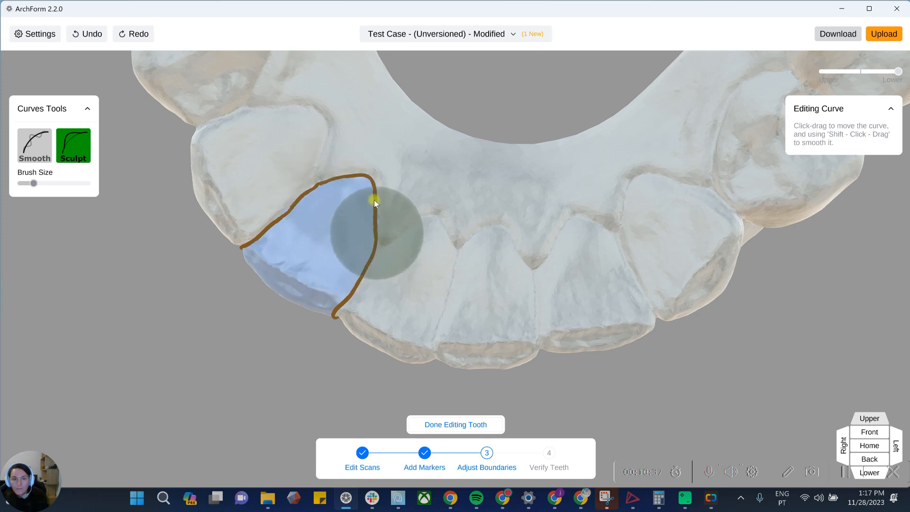
{"action": "key", "text": "Escape"}
Open the lower right second premolar's boundary, sculpt its curve, and finish editing the tooth
{"action": "scroll", "coordinate": [341, 242], "scroll_direction": "down", "scroll_amount": 3}
{"action": "middle_click_drag", "start_coordinate": [339, 242], "coordinate": [331, 304]}
{"action": "scroll", "coordinate": [331, 190], "scroll_direction": "down", "scroll_amount": 3}
{"action": "left_click", "coordinate": [331, 170]}
{"action": "left_click_drag", "start_coordinate": [344, 316], "coordinate": [321, 336]}
{"action": "scroll", "coordinate": [351, 282], "scroll_direction": "down", "scroll_amount": 3}
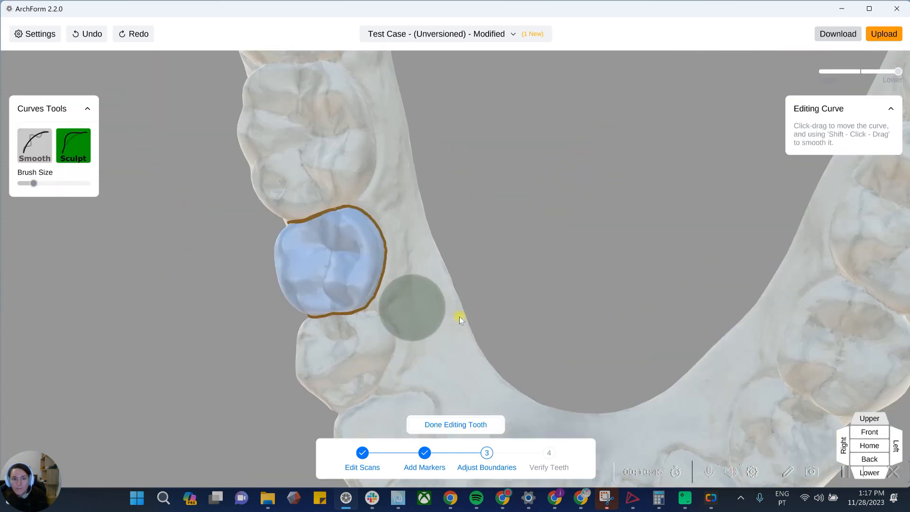
{"action": "left_click", "coordinate": [443, 423]}
Sculpt the boundary curve of a tooth at the back of the lower right side and close tooth editing
{"action": "scroll", "coordinate": [410, 195], "scroll_direction": "down", "scroll_amount": 2}
{"action": "left_click", "coordinate": [332, 112]}
{"action": "scroll", "coordinate": [333, 136], "scroll_direction": "up", "scroll_amount": 1}
{"action": "middle_click_drag", "start_coordinate": [337, 144], "coordinate": [365, 187]}
{"action": "scroll", "coordinate": [362, 183], "scroll_direction": "up", "scroll_amount": 1}
{"action": "left_click_drag", "start_coordinate": [345, 141], "coordinate": [392, 140]}
{"action": "key", "text": "Escape"}
{"action": "left_click", "coordinate": [355, 180]}
{"action": "scroll", "coordinate": [516, 261], "scroll_direction": "down", "scroll_amount": 2}
{"action": "key", "text": "Escape"}
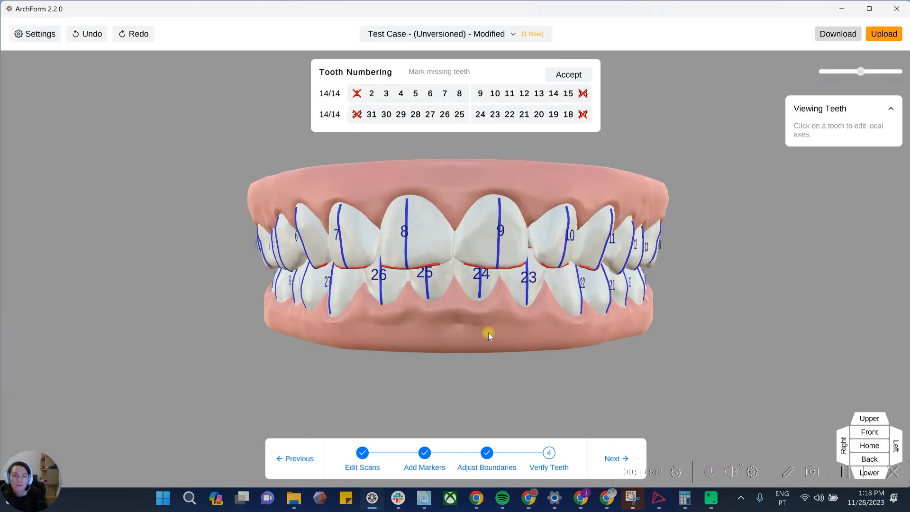
Examine the tooth numbers and local axes on both arches from the right, front and left sides
{"action": "right_click_drag", "start_coordinate": [488, 332], "coordinate": [630, 348]}
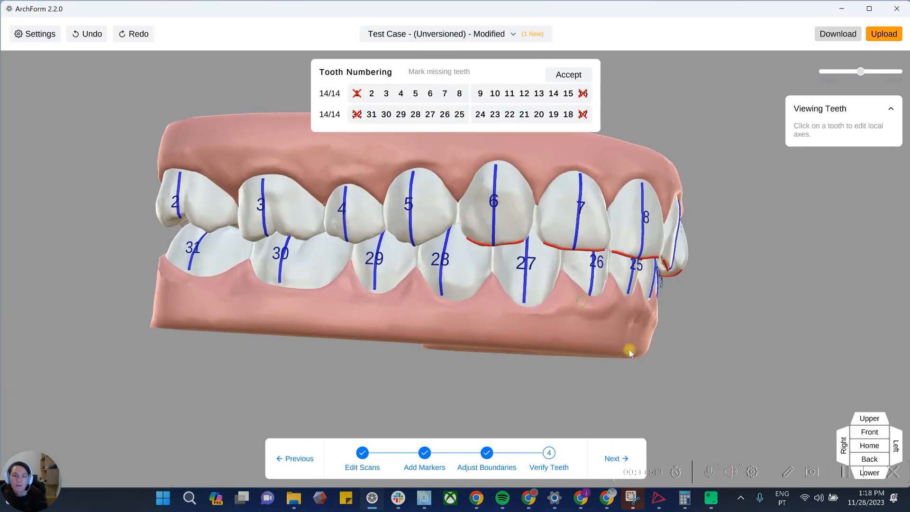
{"action": "middle_click_drag", "start_coordinate": [630, 348], "coordinate": [679, 399]}
{"action": "right_click_drag", "start_coordinate": [841, 78], "coordinate": [829, 75]}
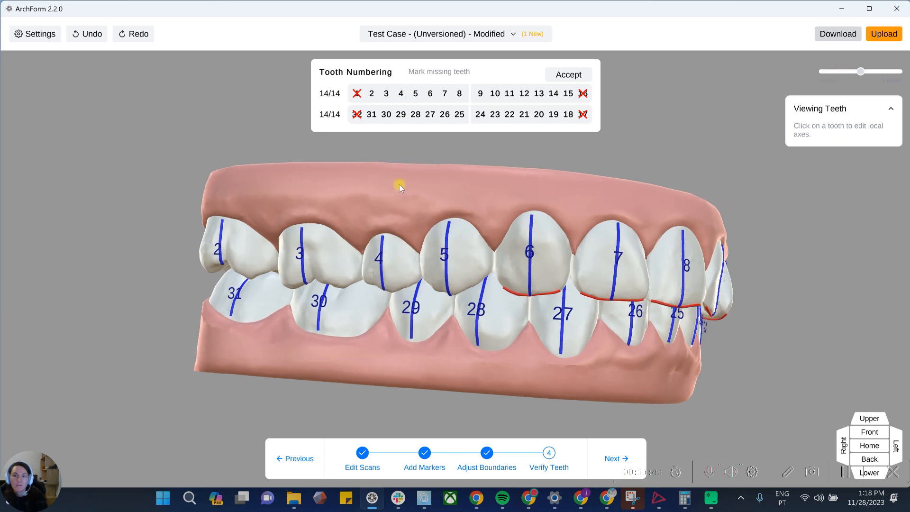
{"action": "right_click_drag", "start_coordinate": [511, 285], "coordinate": [408, 126]}
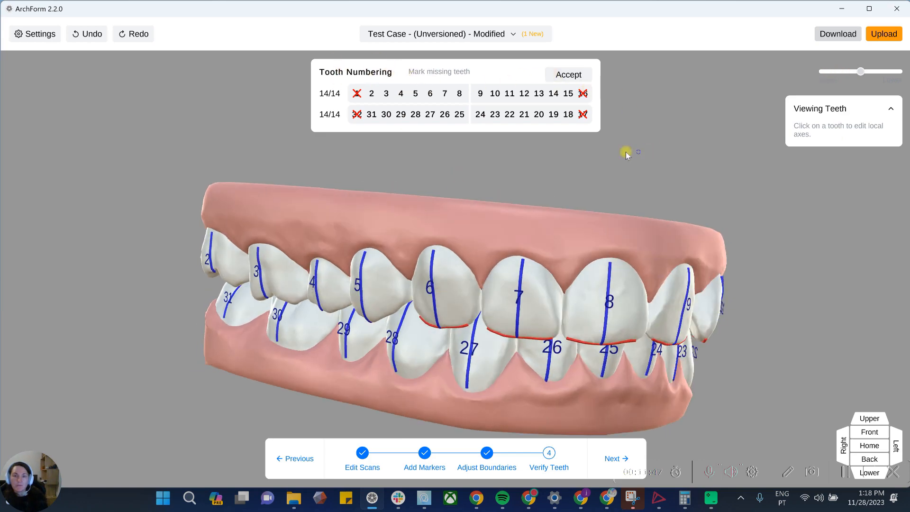
{"action": "right_click_drag", "start_coordinate": [626, 153], "coordinate": [596, 172]}
{"action": "right_click_drag", "start_coordinate": [635, 253], "coordinate": [476, 252]}
{"action": "scroll", "coordinate": [476, 252], "scroll_direction": "up", "scroll_amount": 1}
{"action": "right_click_drag", "start_coordinate": [514, 322], "coordinate": [416, 279]}
Display only the upper arch and examine its tooth axes from the occlusal side
{"action": "left_click_drag", "start_coordinate": [860, 71], "coordinate": [823, 71]}
{"action": "right_click_drag", "start_coordinate": [647, 228], "coordinate": [676, 295]}
{"action": "left_click_drag", "start_coordinate": [675, 323], "coordinate": [658, 252]}
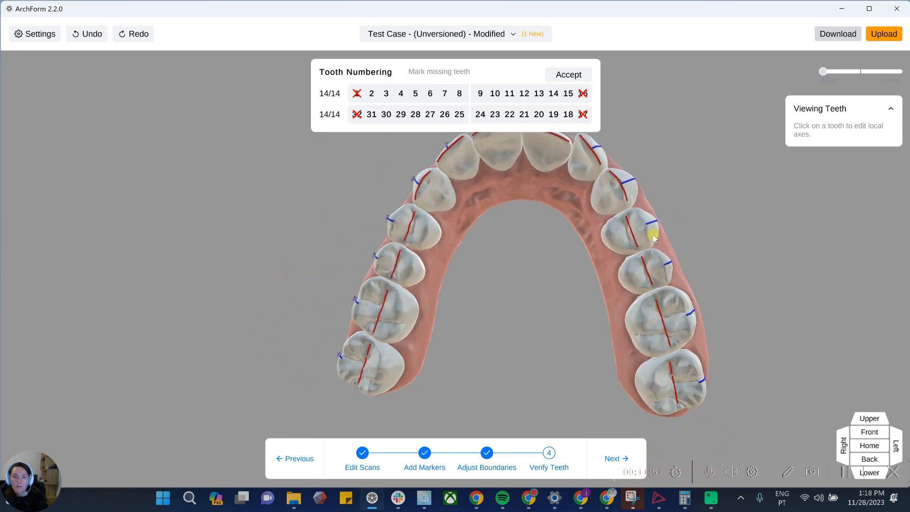
Select tooth 15 from the left side of the upper arch and tilt its local axis slightly
{"action": "left_click_drag", "start_coordinate": [670, 293], "coordinate": [604, 307]}
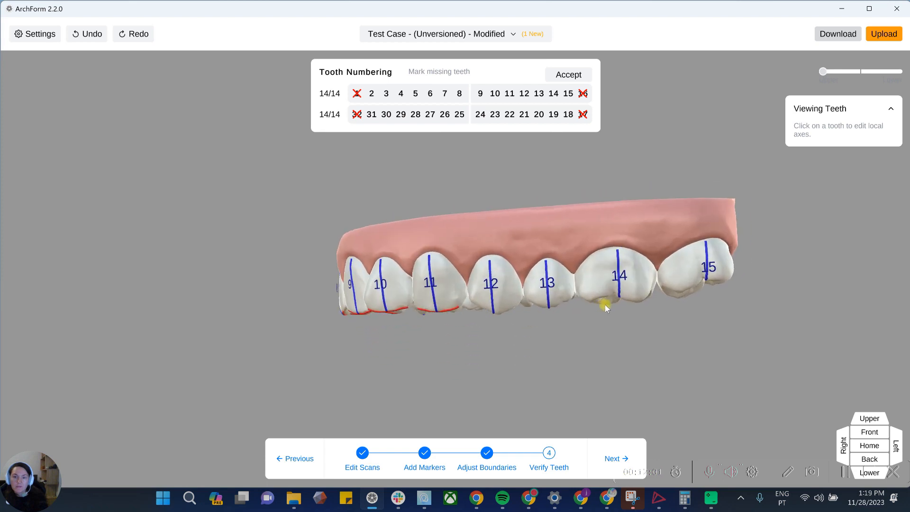
{"action": "left_click", "coordinate": [690, 271]}
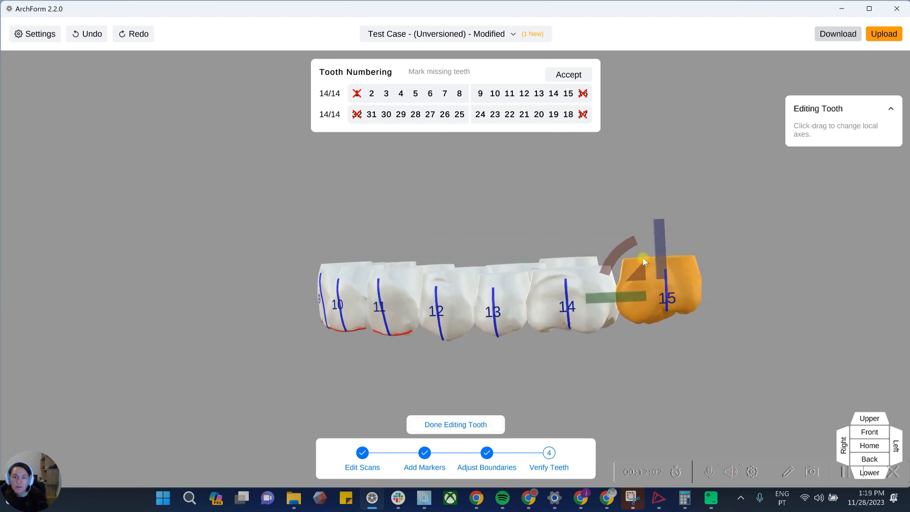
{"action": "left_click_drag", "start_coordinate": [623, 254], "coordinate": [618, 257]}
{"action": "left_click_drag", "start_coordinate": [686, 306], "coordinate": [565, 311]}
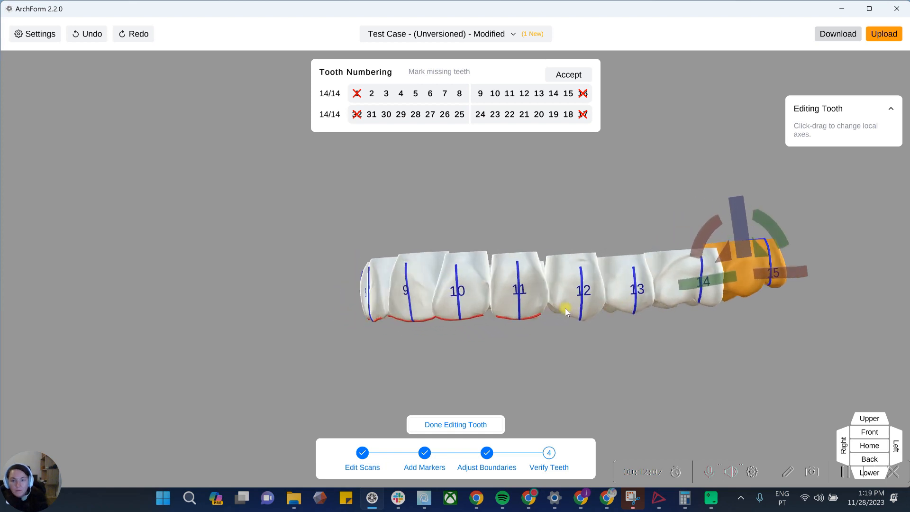
Select upper tooth 10 and adjust the tilt of its local axis
{"action": "left_click", "coordinate": [477, 303]}
{"action": "left_click_drag", "start_coordinate": [436, 246], "coordinate": [564, 305]}
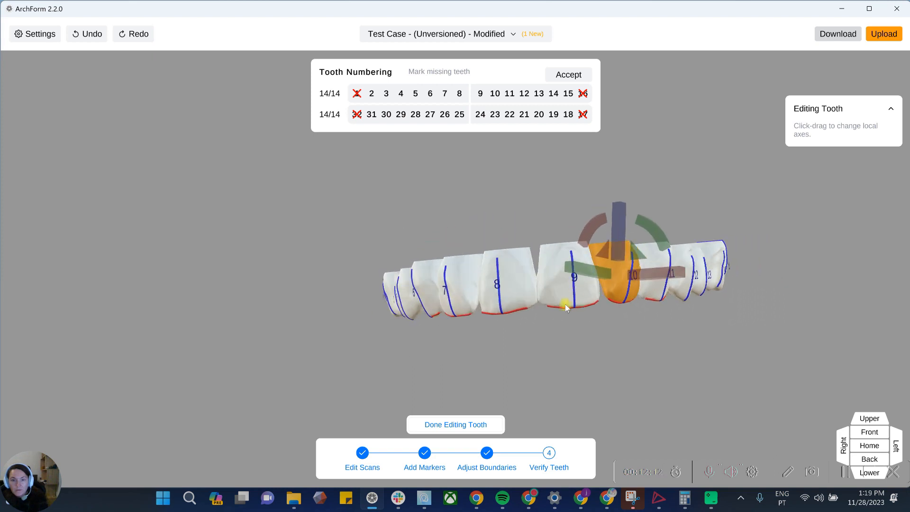
{"action": "mouse_move", "coordinate": [586, 312]}
{"action": "right_mouse_down"}
{"action": "mouse_move", "coordinate": [576, 326]}
{"action": "mouse_move", "coordinate": [572, 312]}
{"action": "right_mouse_up"}
Select upper tooth 7, tilt its local axis slightly, and leave tooth editing
{"action": "left_click", "coordinate": [543, 279]}
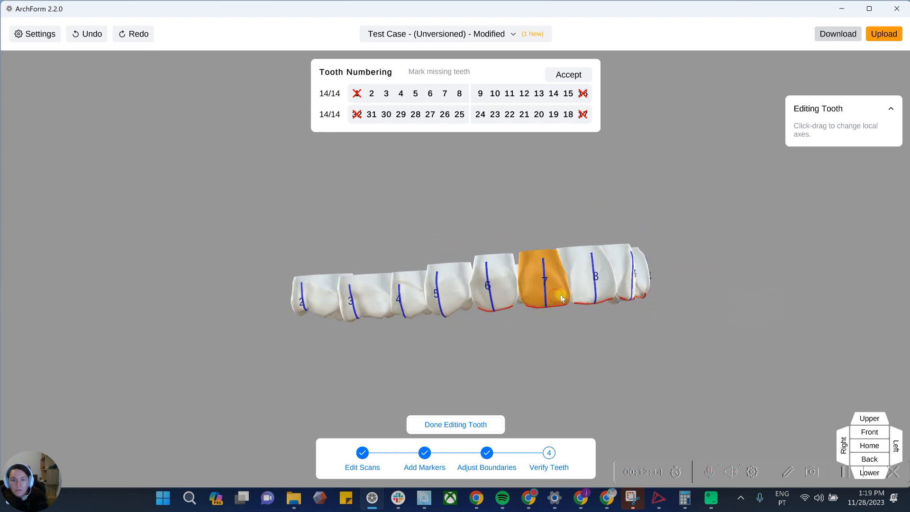
{"action": "left_click_drag", "start_coordinate": [499, 234], "coordinate": [492, 246]}
{"action": "right_click_drag", "start_coordinate": [500, 309], "coordinate": [580, 304]}
{"action": "right_click_drag", "start_coordinate": [660, 349], "coordinate": [612, 338]}
{"action": "left_click", "coordinate": [705, 363]}
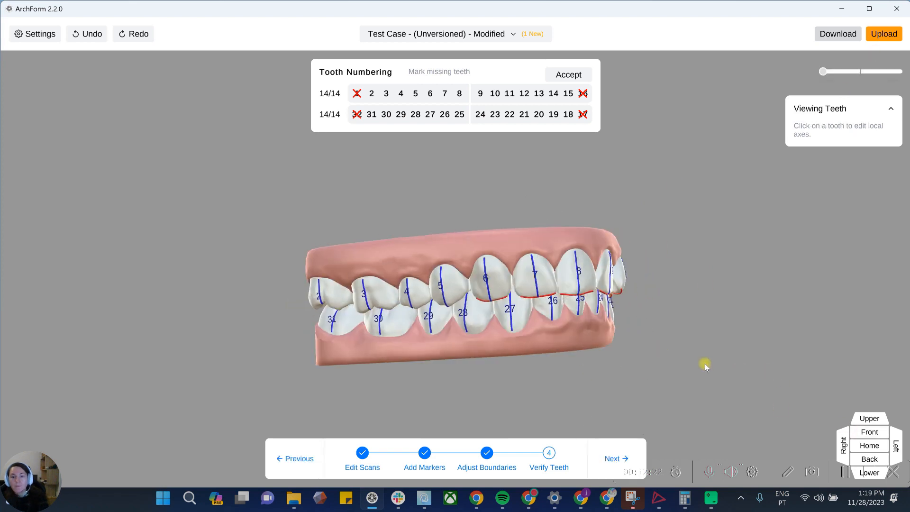
Display only the lower arch and rotate tooth 21's local axis from the occlusal side
{"action": "right_click_drag", "start_coordinate": [704, 363], "coordinate": [651, 327]}
{"action": "left_click", "coordinate": [896, 75]}
{"action": "right_click_drag", "start_coordinate": [732, 235], "coordinate": [555, 312]}
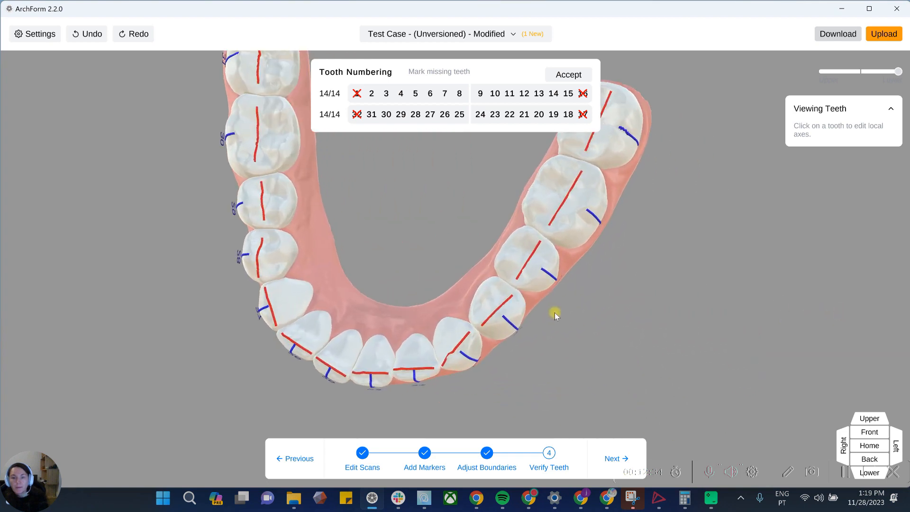
{"action": "left_click", "coordinate": [555, 312]}
{"action": "left_click_drag", "start_coordinate": [508, 393], "coordinate": [506, 394]}
{"action": "scroll", "coordinate": [553, 332], "scroll_direction": "down", "scroll_amount": 1}
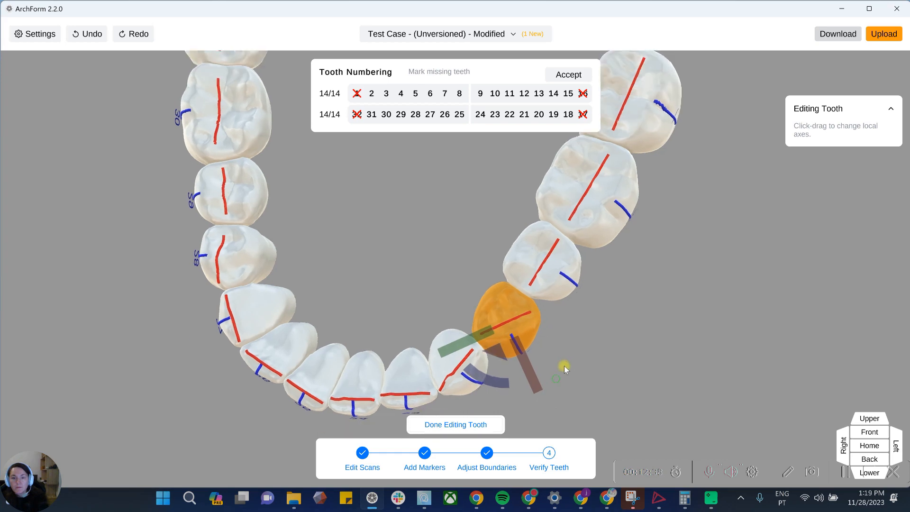
Select lower tooth 23 and adjust the rotation of its local axis
{"action": "middle_click_drag", "start_coordinate": [564, 368], "coordinate": [639, 341]}
{"action": "left_click", "coordinate": [502, 353]}
{"action": "middle_click_drag", "start_coordinate": [481, 393], "coordinate": [451, 337]}
{"action": "left_click_drag", "start_coordinate": [422, 353], "coordinate": [434, 356]}
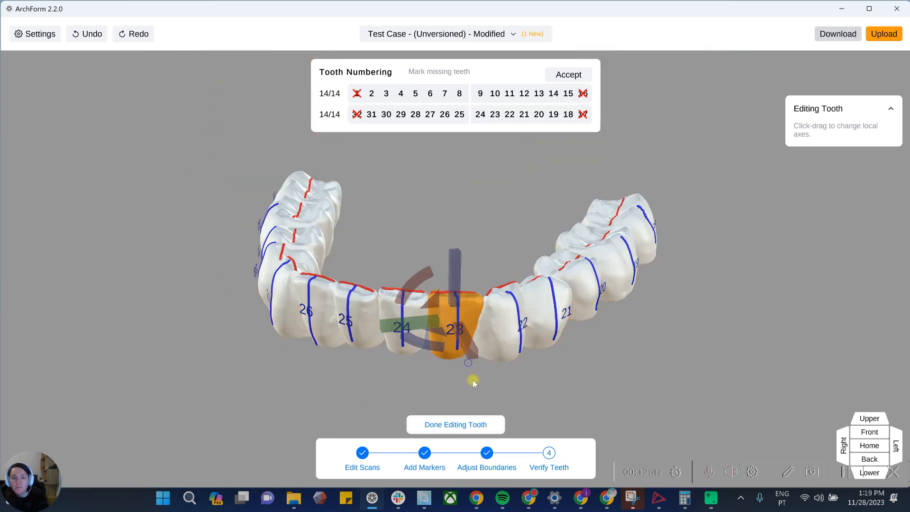
Adjust the local axis of a tooth on the lower right side and review the lower arch's axes
{"action": "right_click_drag", "start_coordinate": [471, 380], "coordinate": [462, 290]}
{"action": "scroll", "coordinate": [461, 288], "scroll_direction": "down", "scroll_amount": 2}
{"action": "middle_click_drag", "start_coordinate": [441, 232], "coordinate": [460, 320]}
{"action": "mouse_move", "coordinate": [459, 320]}
{"action": "right_mouse_down"}
{"action": "mouse_move", "coordinate": [464, 303]}
{"action": "mouse_move", "coordinate": [456, 311]}
{"action": "right_mouse_up"}
{"action": "left_click", "coordinate": [335, 288]}
{"action": "left_click_drag", "start_coordinate": [274, 243], "coordinate": [270, 248]}
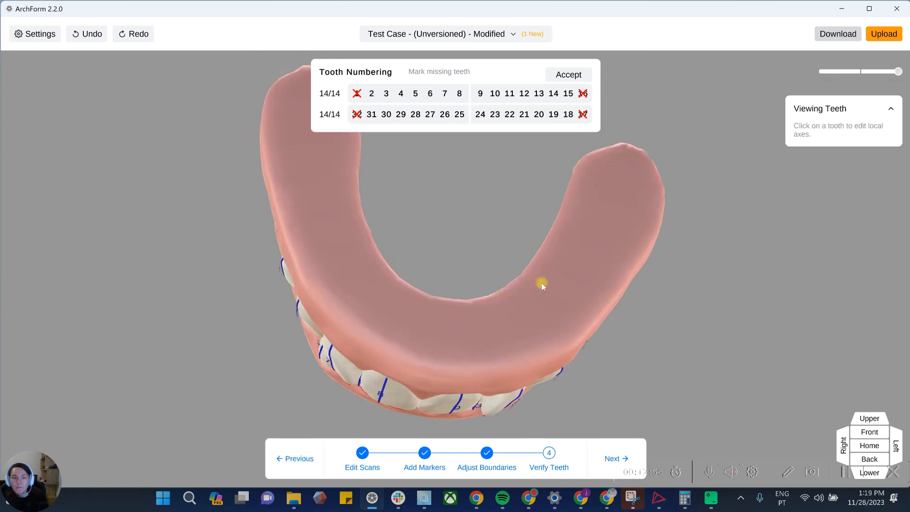
{"action": "right_click_drag", "start_coordinate": [541, 284], "coordinate": [536, 344]}
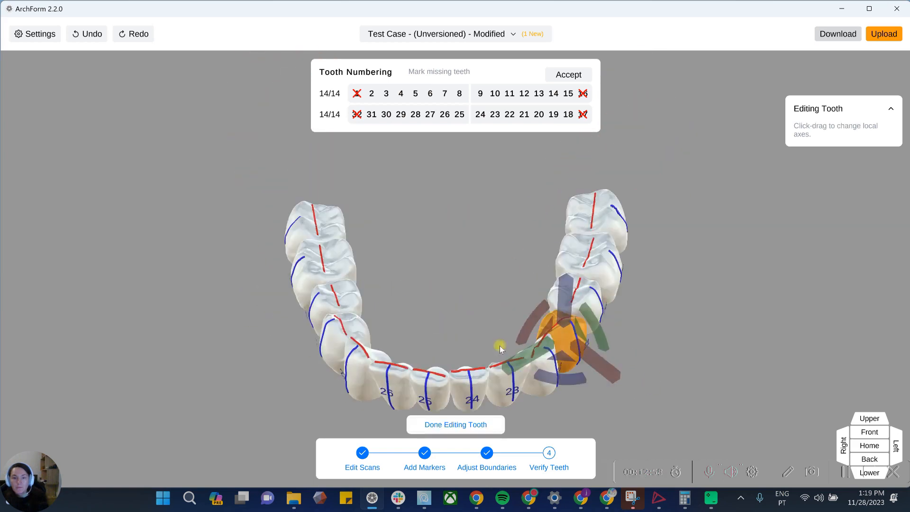
{"action": "right_click_drag", "start_coordinate": [499, 346], "coordinate": [491, 305]}
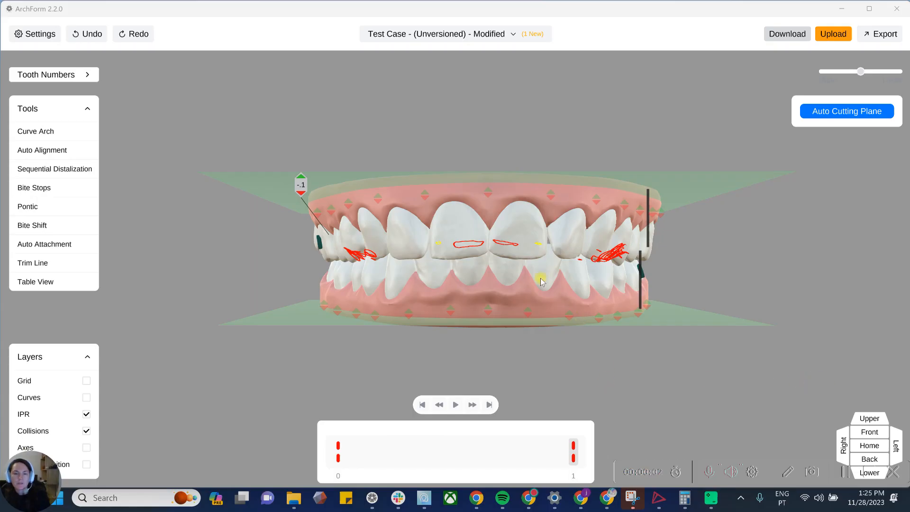
Examine the bite and collision marks in the treatment setup from the front and the side
{"action": "left_click_drag", "start_coordinate": [693, 274], "coordinate": [611, 286]}
{"action": "left_click_drag", "start_coordinate": [636, 359], "coordinate": [452, 364]}
{"action": "left_click_drag", "start_coordinate": [601, 328], "coordinate": [686, 310]}
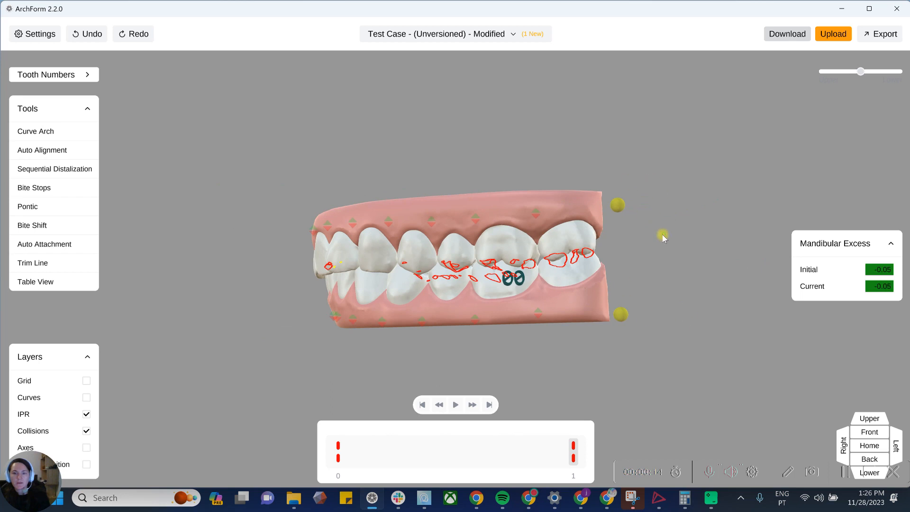
Inspect the cutting-plane handles at the back of the upper and lower arches from the side
{"action": "left_click_drag", "start_coordinate": [662, 236], "coordinate": [627, 291]}
{"action": "left_click_drag", "start_coordinate": [581, 247], "coordinate": [628, 309]}
{"action": "left_click", "coordinate": [614, 234]}
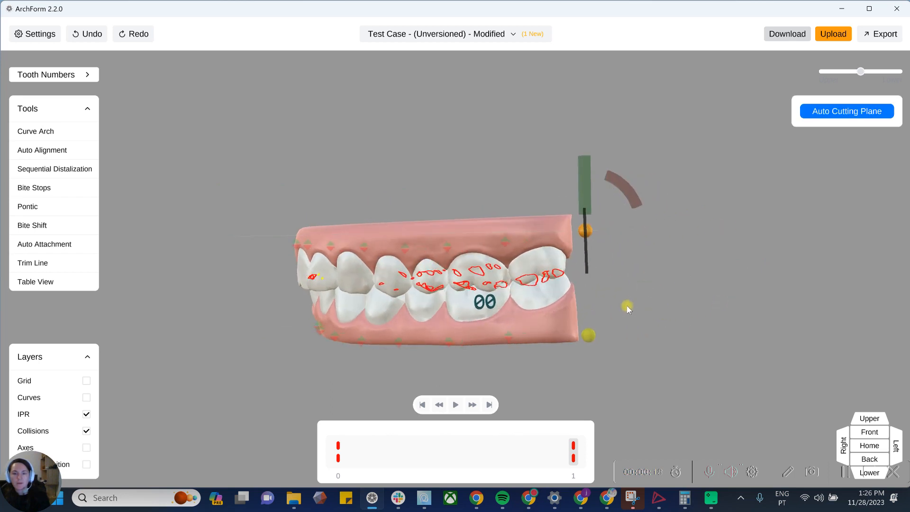
{"action": "left_click", "coordinate": [588, 336]}
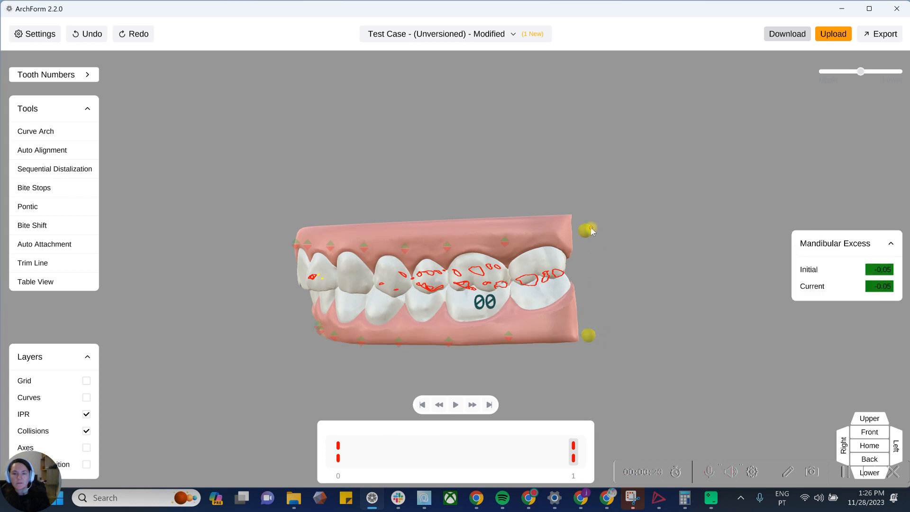
{"action": "left_click", "coordinate": [576, 225]}
{"action": "mouse_move", "coordinate": [629, 196]}
{"action": "left_mouse_down"}
{"action": "mouse_move", "coordinate": [633, 181]}
{"action": "mouse_move", "coordinate": [644, 199]}
{"action": "left_mouse_up"}
{"action": "left_click_drag", "start_coordinate": [732, 308], "coordinate": [445, 218]}
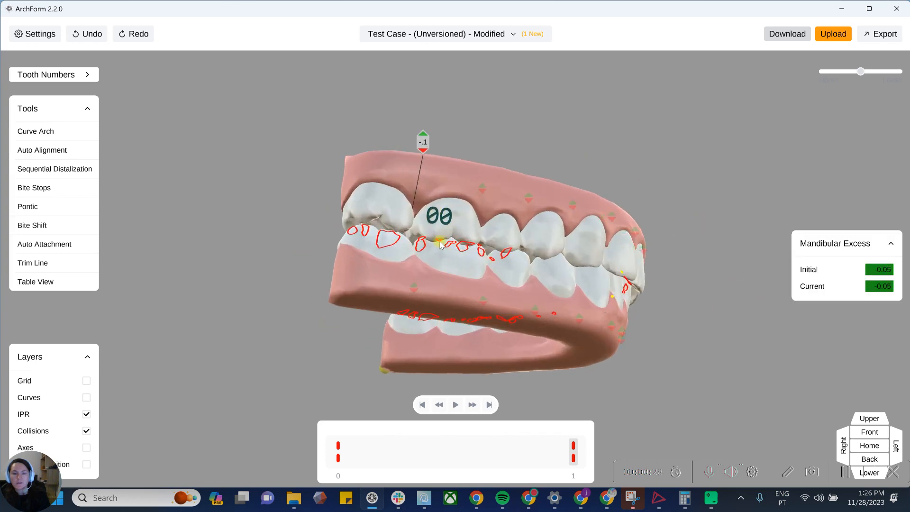
Try to move upper tooth 3 by its buccal surface and undo the movement
{"action": "scroll", "coordinate": [445, 253], "scroll_direction": "up", "scroll_amount": 5}
{"action": "left_click", "coordinate": [420, 184]}
{"action": "left_click_drag", "start_coordinate": [420, 184], "coordinate": [428, 187]}
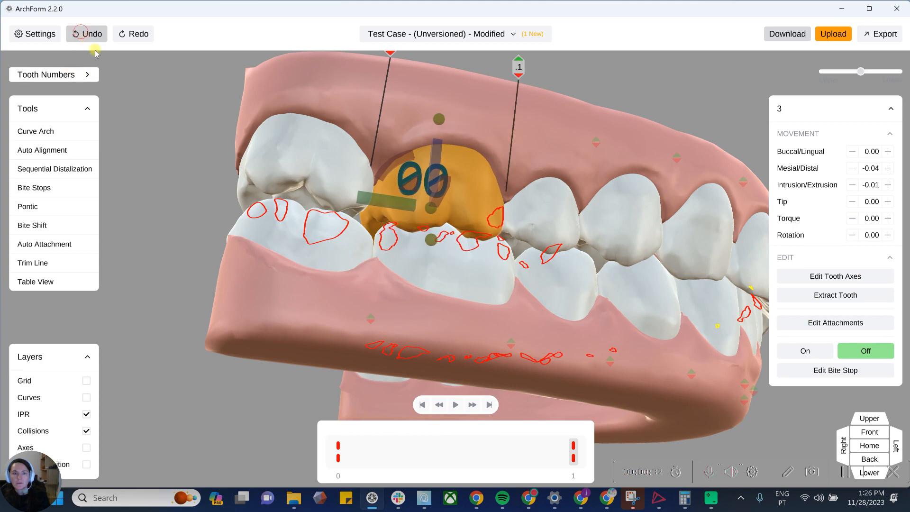
{"action": "left_click", "coordinate": [85, 34]}
{"action": "left_click_drag", "start_coordinate": [248, 338], "coordinate": [301, 319]}
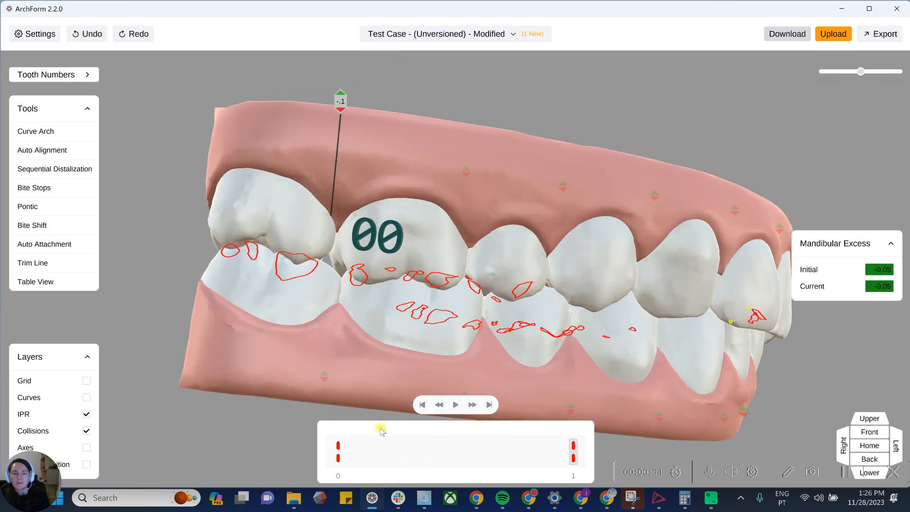
Move the 00 label on the lower left first molar down and back toward the gum behind the tooth
{"action": "scroll", "coordinate": [537, 292], "scroll_direction": "down", "scroll_amount": 3}
{"action": "left_click_drag", "start_coordinate": [459, 232], "coordinate": [325, 246]}
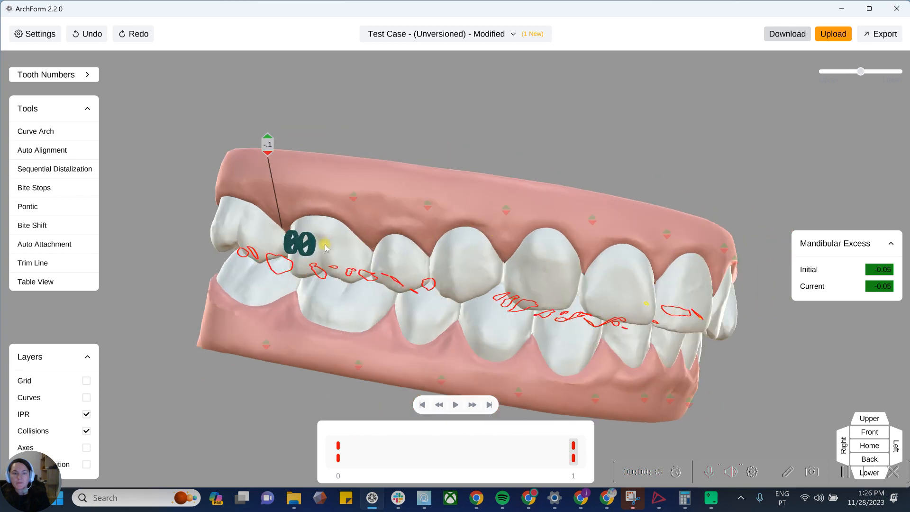
{"action": "scroll", "coordinate": [417, 219], "scroll_direction": "down", "scroll_amount": 1}
{"action": "left_click_drag", "start_coordinate": [416, 219], "coordinate": [608, 217]}
{"action": "right_click_drag", "start_coordinate": [559, 156], "coordinate": [535, 91]}
{"action": "scroll", "coordinate": [617, 280], "scroll_direction": "up", "scroll_amount": 3}
{"action": "scroll", "coordinate": [617, 281], "scroll_direction": "up", "scroll_amount": 2}
{"action": "left_click", "coordinate": [618, 285]}
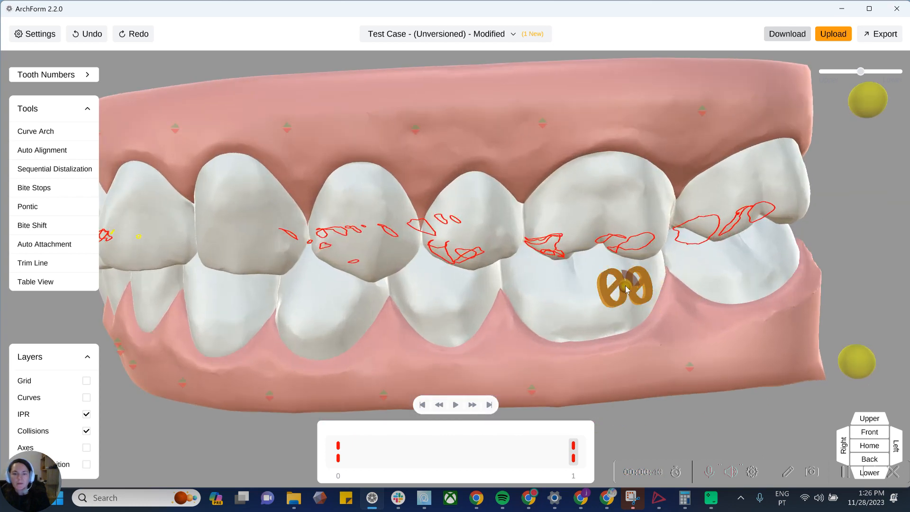
{"action": "left_click_drag", "start_coordinate": [620, 289], "coordinate": [609, 298]}
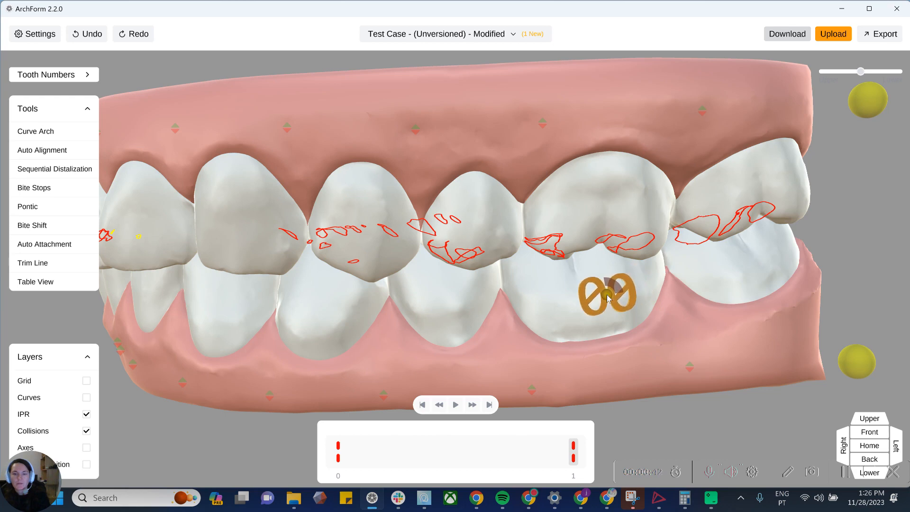
{"action": "right_click_drag", "start_coordinate": [647, 333], "coordinate": [527, 320]}
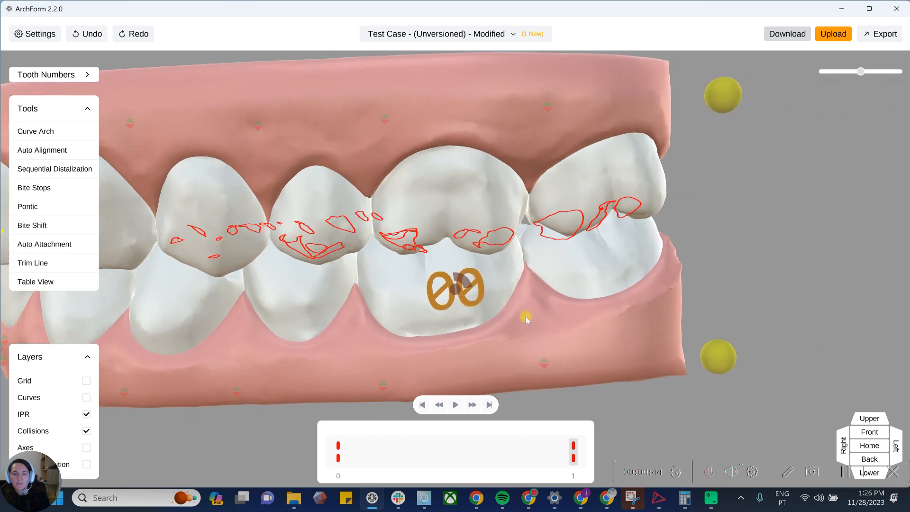
{"action": "left_click_drag", "start_coordinate": [457, 293], "coordinate": [516, 308]}
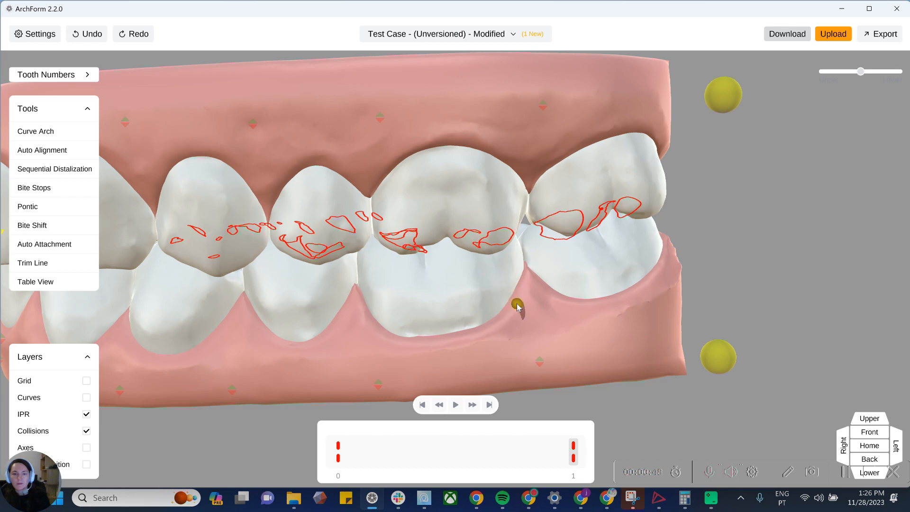
{"action": "left_click", "coordinate": [526, 306]}
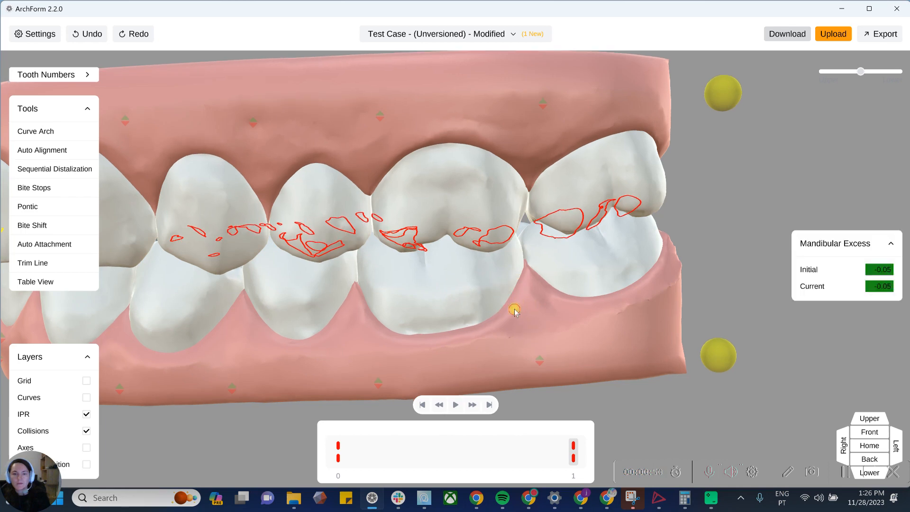
Examine the bite and collision marks around the left back molars
{"action": "scroll", "coordinate": [541, 320], "scroll_direction": "down", "scroll_amount": 3}
{"action": "left_click_drag", "start_coordinate": [569, 331], "coordinate": [682, 302]}
{"action": "scroll", "coordinate": [362, 289], "scroll_direction": "up", "scroll_amount": 2}
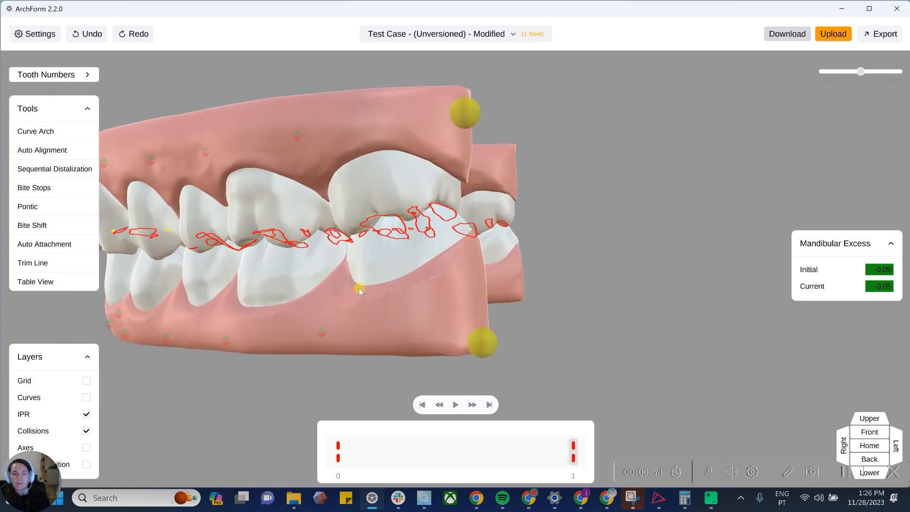
{"action": "scroll", "coordinate": [433, 315], "scroll_direction": "down", "scroll_amount": 2}
{"action": "left_click_drag", "start_coordinate": [556, 298], "coordinate": [454, 205]}
{"action": "left_click_drag", "start_coordinate": [533, 246], "coordinate": [517, 193]}
{"action": "mouse_move", "coordinate": [737, 196]}
{"action": "left_mouse_down"}
{"action": "mouse_move", "coordinate": [695, 254]}
{"action": "mouse_move", "coordinate": [626, 189]}
{"action": "mouse_move", "coordinate": [730, 189]}
{"action": "left_mouse_up"}
Display only the upper arch and examine its collision marks from the occlusal side
{"action": "left_click_drag", "start_coordinate": [860, 73], "coordinate": [823, 74]}
{"action": "left_click_drag", "start_coordinate": [627, 250], "coordinate": [645, 392]}
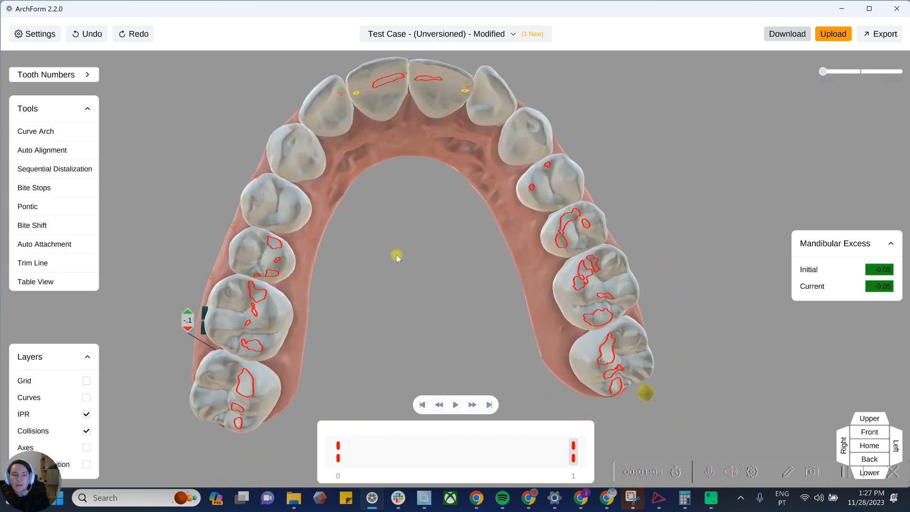
{"action": "left_click_drag", "start_coordinate": [555, 294], "coordinate": [566, 202]}
{"action": "right_click_drag", "start_coordinate": [596, 295], "coordinate": [476, 272]}
{"action": "scroll", "coordinate": [280, 293], "scroll_direction": "up", "scroll_amount": 1}
{"action": "right_click_drag", "start_coordinate": [257, 318], "coordinate": [250, 452]}
{"action": "left_click_drag", "start_coordinate": [411, 185], "coordinate": [472, 269]}
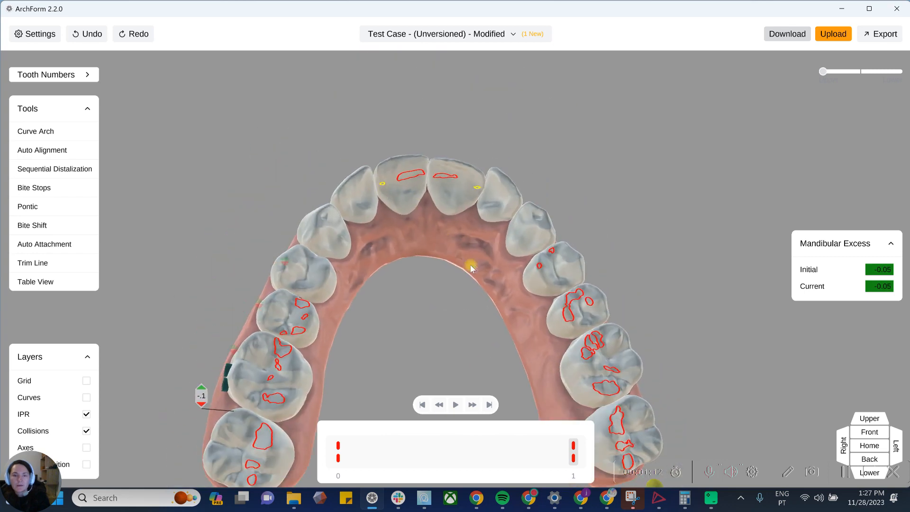
Display only the lower arch and examine its collision marks from the occlusal side and the front
{"action": "left_click_drag", "start_coordinate": [824, 71], "coordinate": [896, 73]}
{"action": "left_click_drag", "start_coordinate": [699, 134], "coordinate": [569, 403]}
{"action": "left_click_drag", "start_coordinate": [518, 178], "coordinate": [508, 445]}
{"action": "left_click_drag", "start_coordinate": [586, 200], "coordinate": [579, 122]}
{"action": "left_click_drag", "start_coordinate": [520, 347], "coordinate": [338, 317]}
{"action": "left_click_drag", "start_coordinate": [584, 321], "coordinate": [623, 272]}
{"action": "left_click_drag", "start_coordinate": [515, 368], "coordinate": [627, 189]}
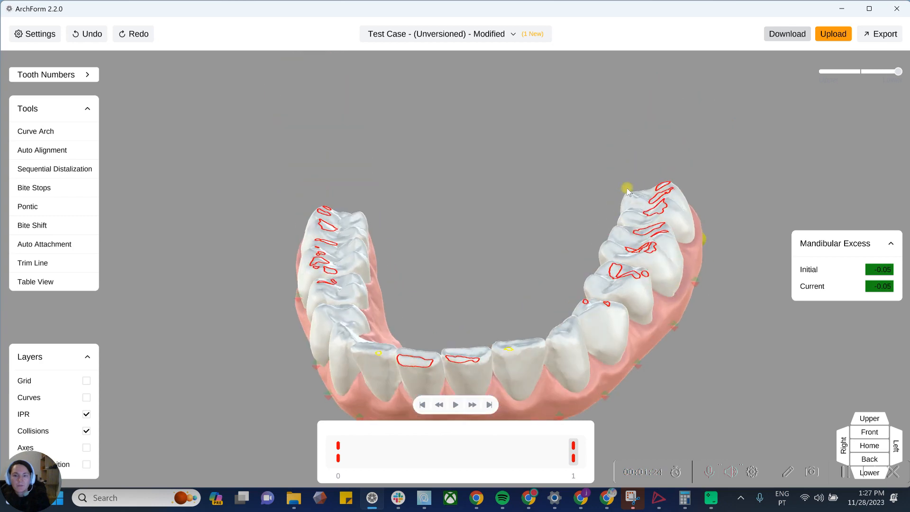
{"action": "left_click_drag", "start_coordinate": [627, 291], "coordinate": [553, 314]}
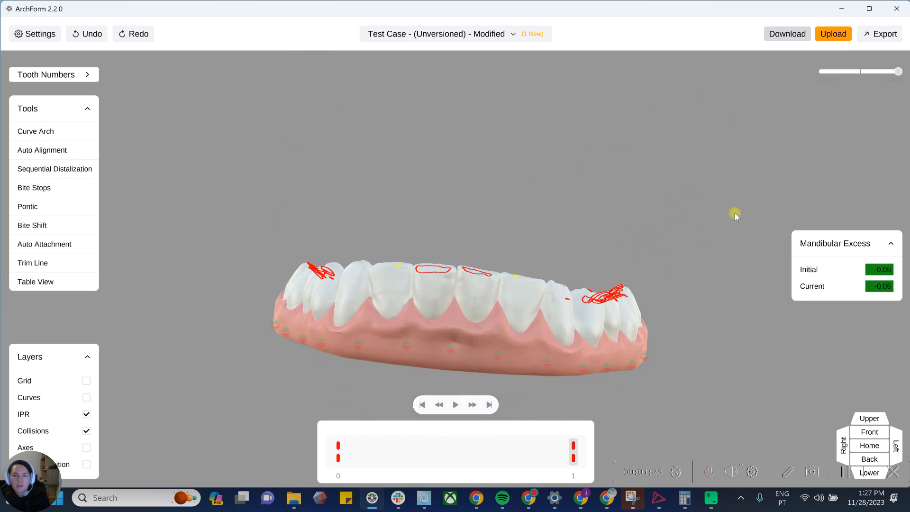
Rotate lower left teeth 21, 22 and 23 one after another from the occlusal side
{"action": "left_click_drag", "start_coordinate": [861, 77], "coordinate": [862, 77]}
{"action": "left_click_drag", "start_coordinate": [706, 166], "coordinate": [709, 235]}
{"action": "left_click", "coordinate": [880, 73]}
{"action": "left_click_drag", "start_coordinate": [541, 237], "coordinate": [587, 330]}
{"action": "left_click", "coordinate": [561, 283]}
{"action": "left_click", "coordinate": [529, 319]}
{"action": "left_click_drag", "start_coordinate": [555, 371], "coordinate": [608, 403]}
{"action": "left_click", "coordinate": [494, 320]}
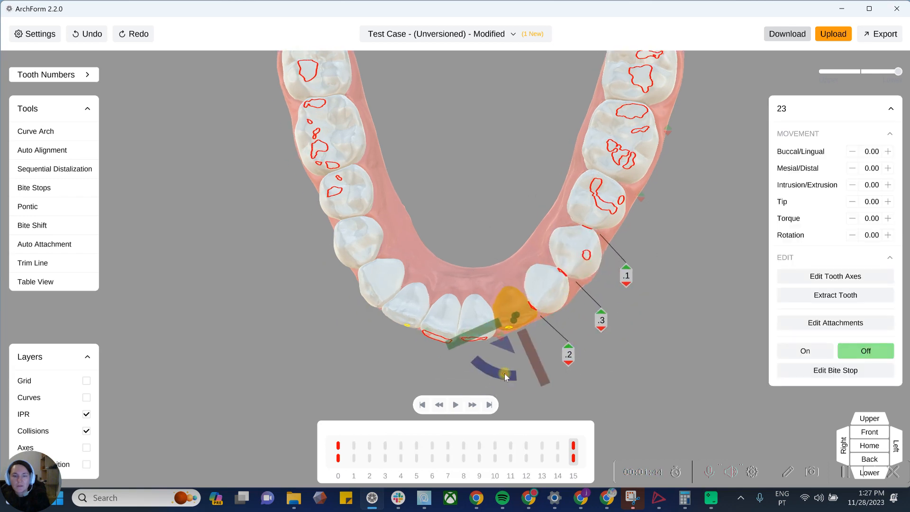
{"action": "left_click_drag", "start_coordinate": [511, 374], "coordinate": [612, 366]}
{"action": "left_click", "coordinate": [479, 267]}
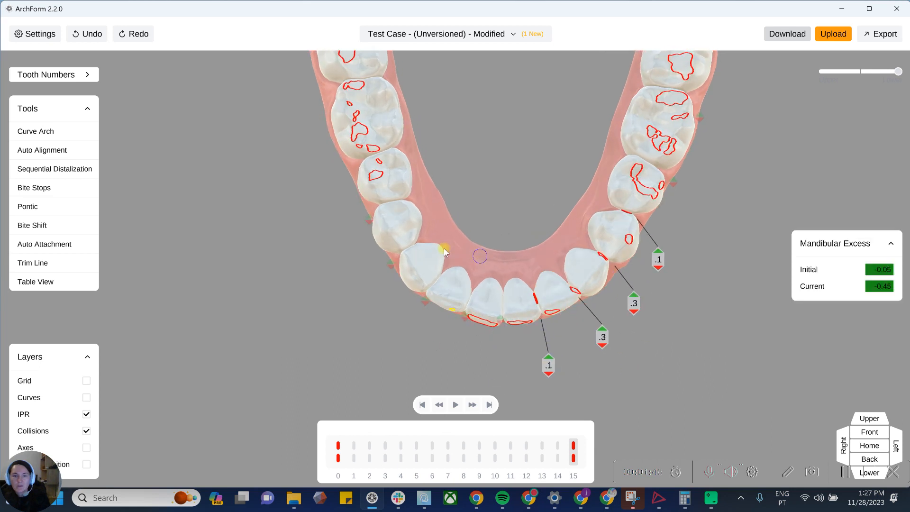
Rotate lower right teeth 28, 27 and 26 one after another from the occlusal side
{"action": "left_click", "coordinate": [411, 242]}
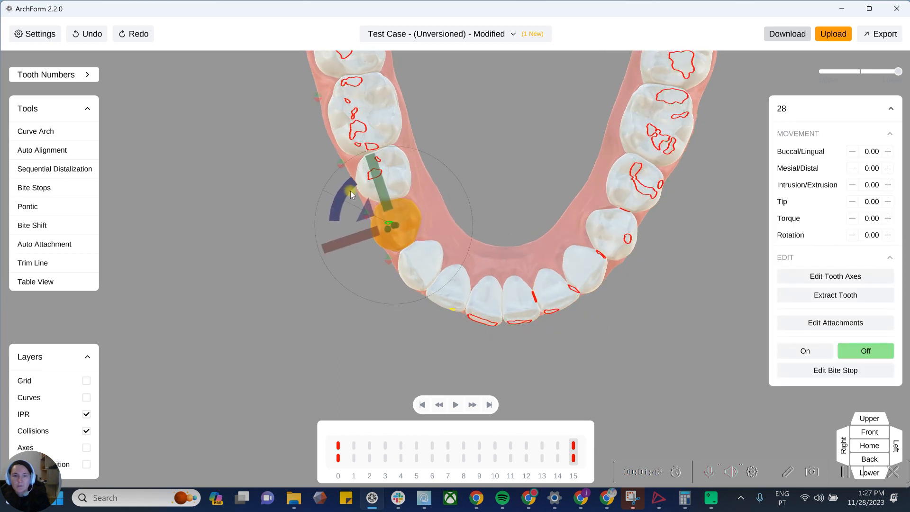
{"action": "left_click", "coordinate": [444, 204]}
{"action": "left_click", "coordinate": [401, 285]}
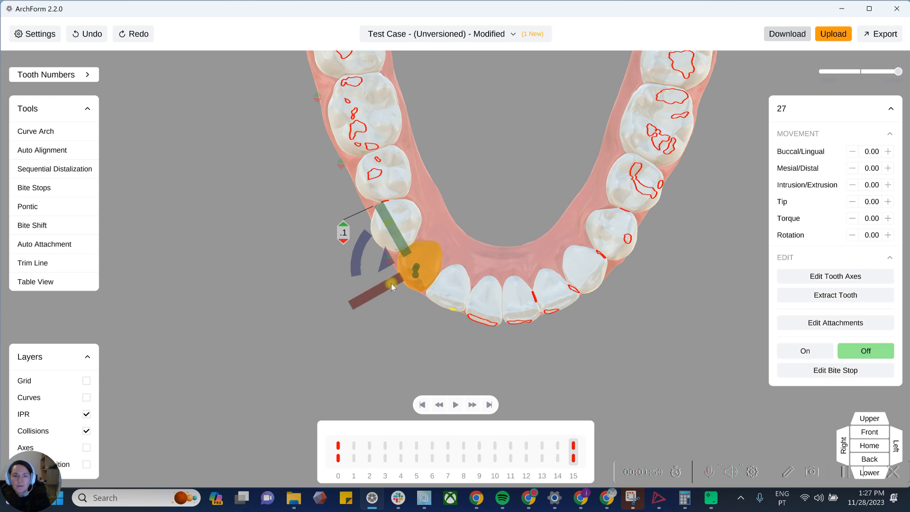
{"action": "left_click", "coordinate": [414, 267]}
{"action": "left_click", "coordinate": [453, 296]}
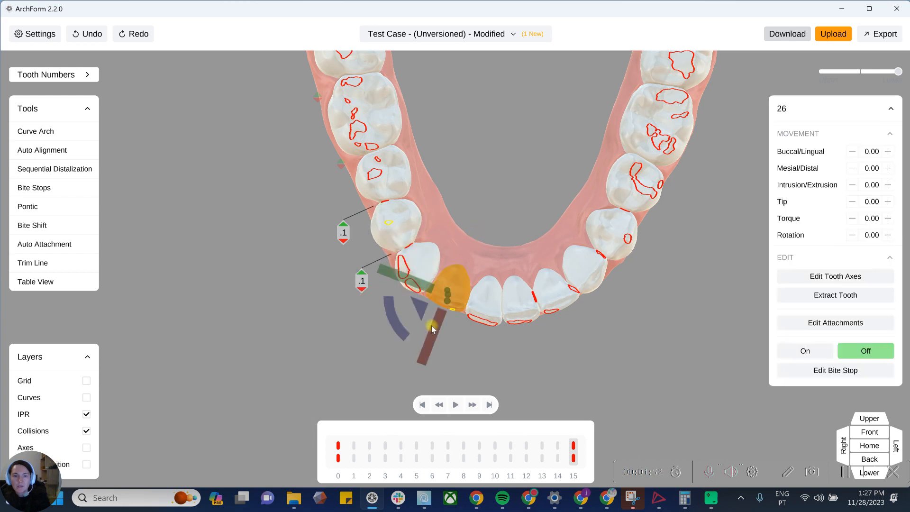
{"action": "left_click_drag", "start_coordinate": [429, 335], "coordinate": [389, 320]}
{"action": "left_click", "coordinate": [496, 222]}
Clear the spacing and IPR values at the lower right contacts between teeth 26 and 29
{"action": "right_click_drag", "start_coordinate": [447, 293], "coordinate": [502, 143]}
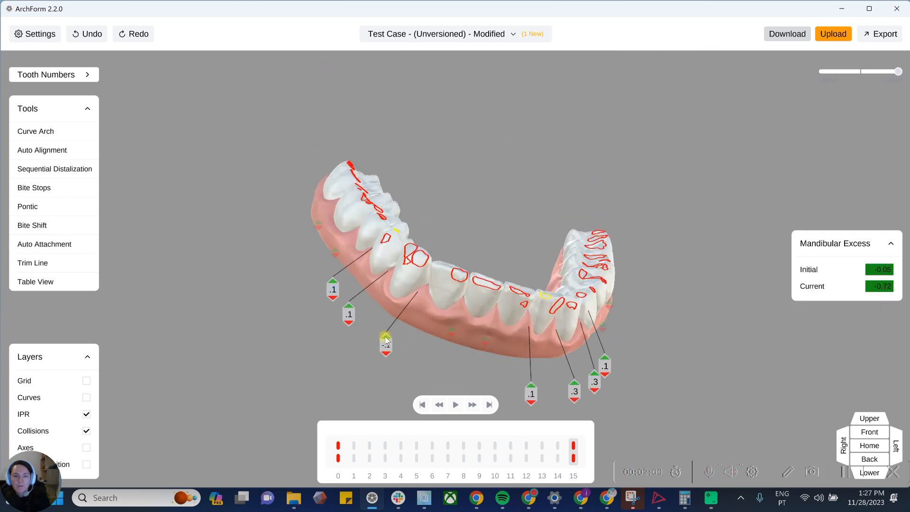
{"action": "left_click", "coordinate": [386, 338]}
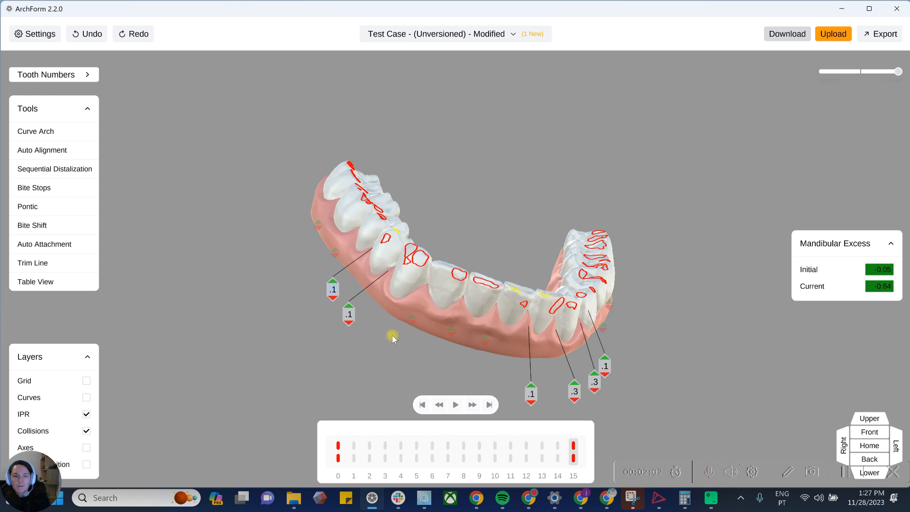
{"action": "scroll", "coordinate": [411, 311], "scroll_direction": "up", "scroll_amount": 2}
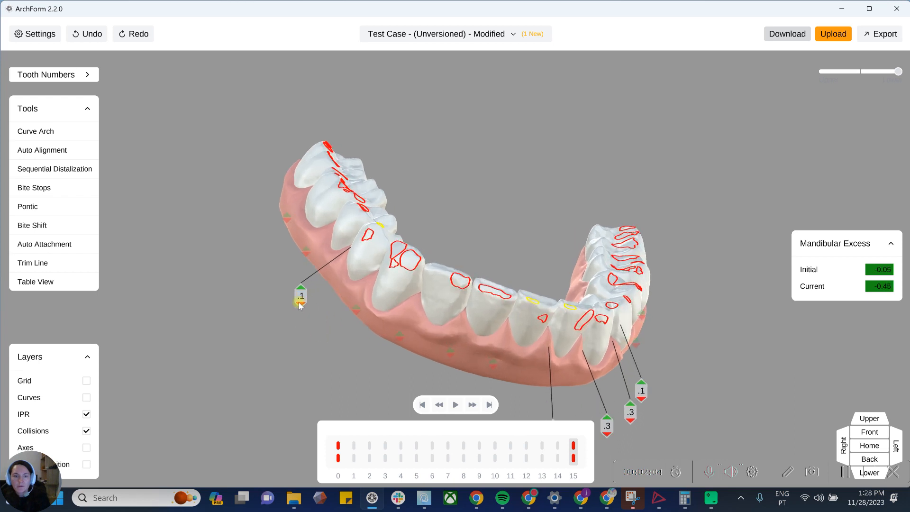
Reduce the IPR values at the lower left contacts between teeth 20 and 24 to zero
{"action": "right_click_drag", "start_coordinate": [480, 246], "coordinate": [451, 349]}
{"action": "right_click_drag", "start_coordinate": [478, 169], "coordinate": [575, 246]}
{"action": "right_click_drag", "start_coordinate": [584, 325], "coordinate": [600, 265]}
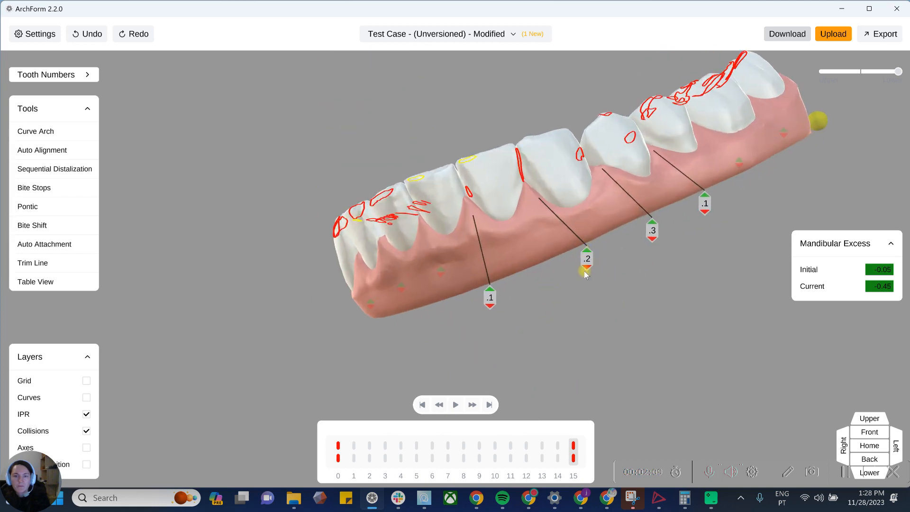
{"action": "left_click", "coordinate": [587, 268]}
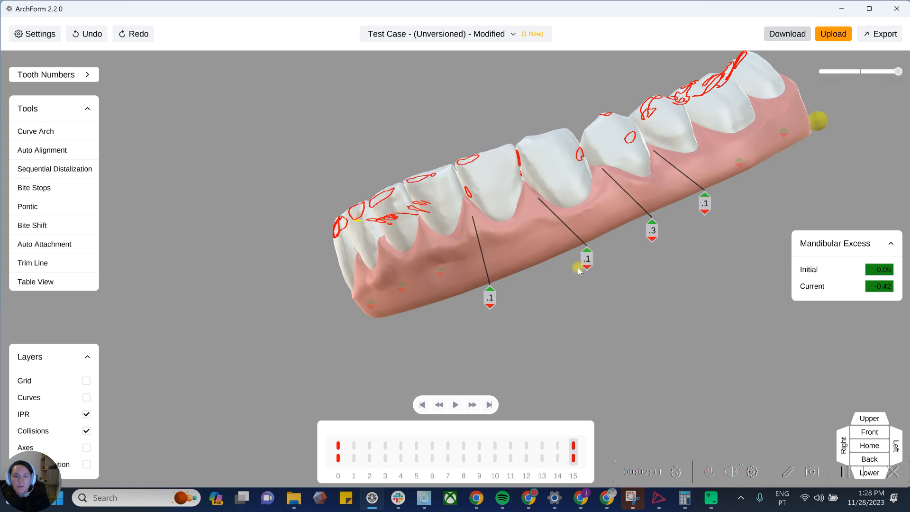
{"action": "left_click", "coordinate": [587, 268]}
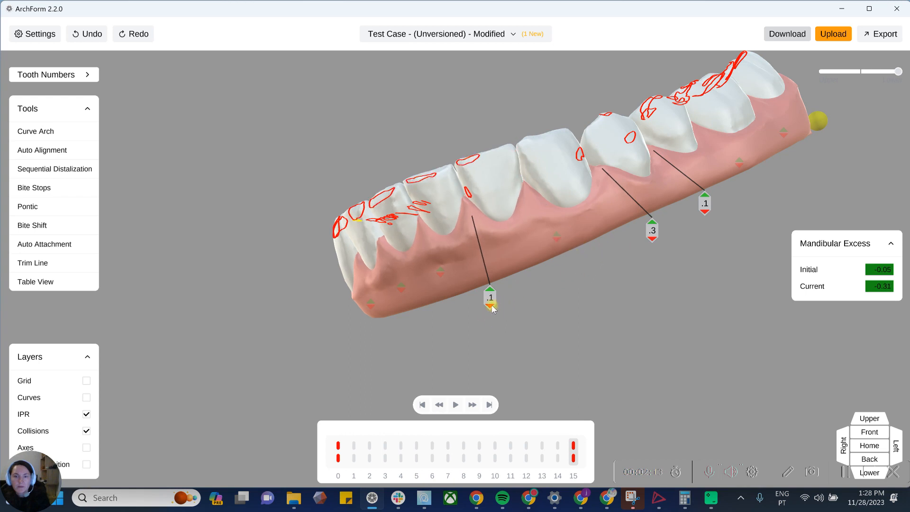
{"action": "left_click", "coordinate": [490, 306]}
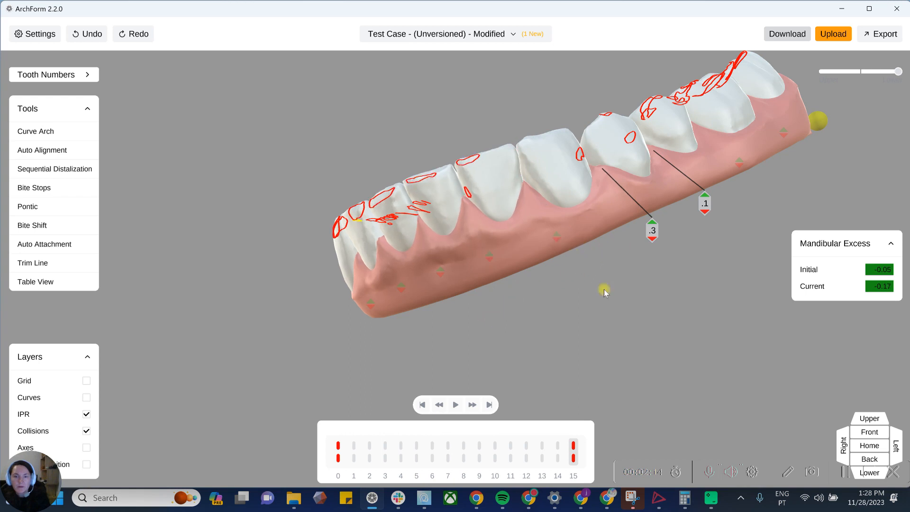
{"action": "left_click", "coordinate": [653, 239]}
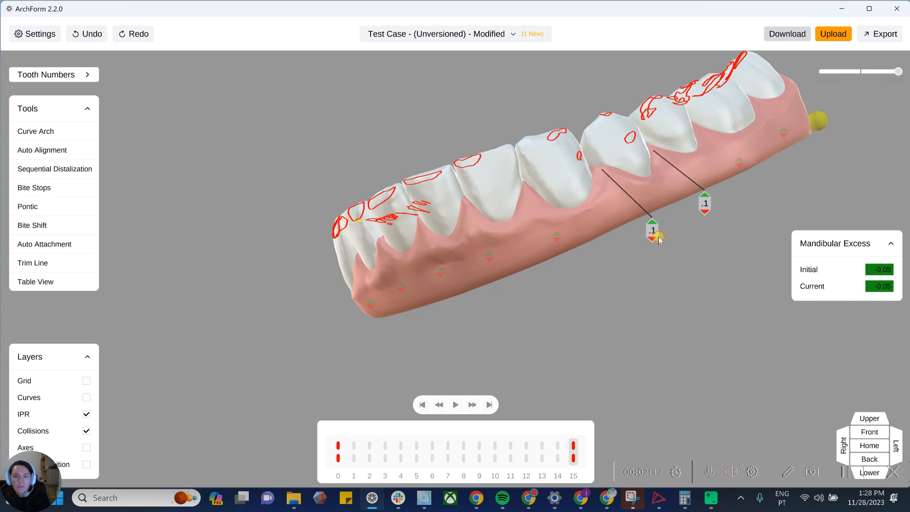
{"action": "left_click_drag", "start_coordinate": [706, 214], "coordinate": [588, 327]}
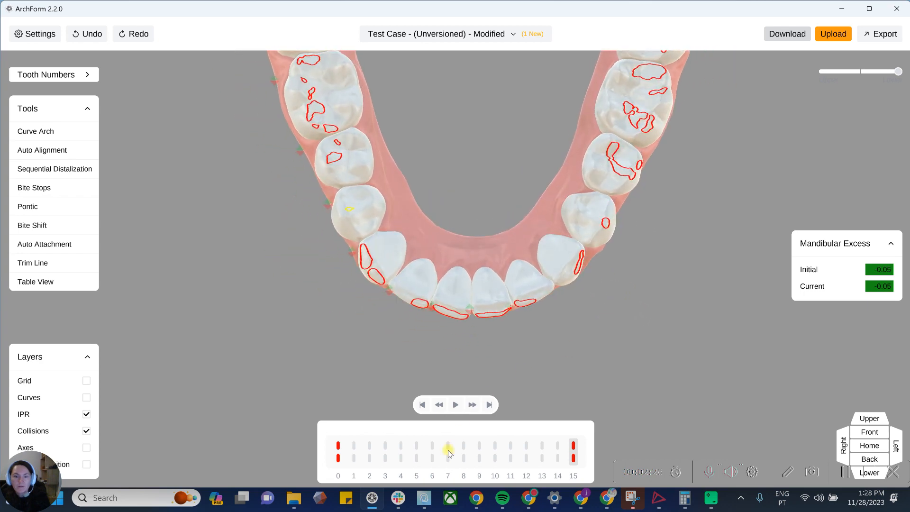
Adjust the position of lower tooth 24 and clear the IPR between teeth 22 and 23 and between 23 and 24
{"action": "left_click_drag", "start_coordinate": [648, 349], "coordinate": [484, 317]}
{"action": "left_click_drag", "start_coordinate": [482, 388], "coordinate": [485, 390]}
{"action": "left_click", "coordinate": [464, 346]}
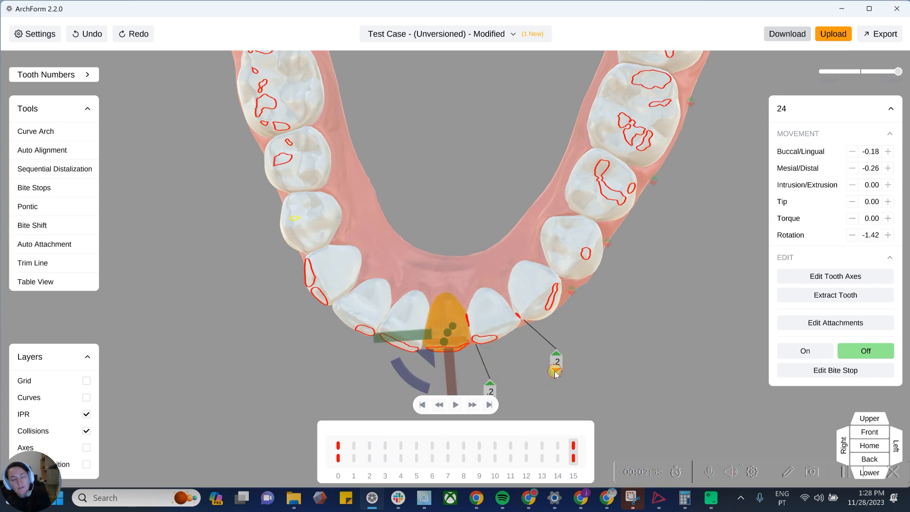
{"action": "left_click_drag", "start_coordinate": [547, 377], "coordinate": [534, 380]}
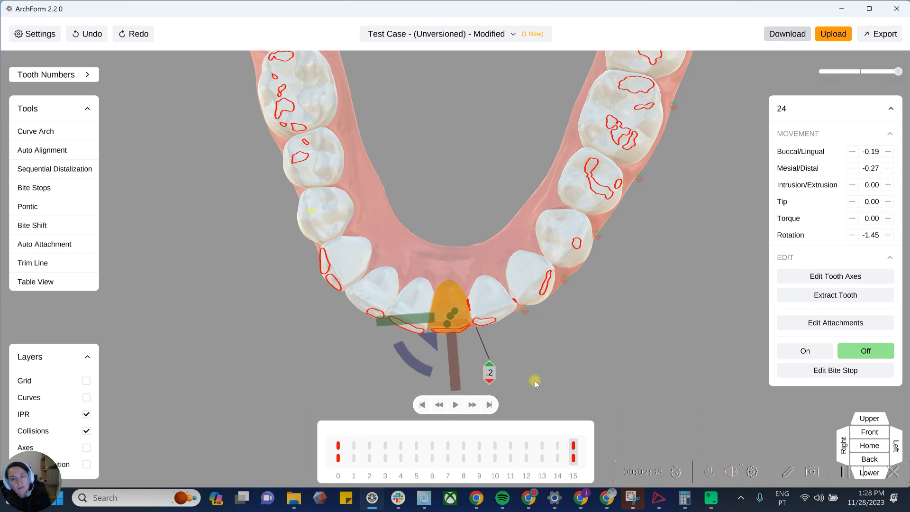
{"action": "left_click", "coordinate": [488, 381]}
{"action": "left_click_drag", "start_coordinate": [527, 381], "coordinate": [471, 305]}
{"action": "scroll", "coordinate": [435, 212], "scroll_direction": "down", "scroll_amount": 2}
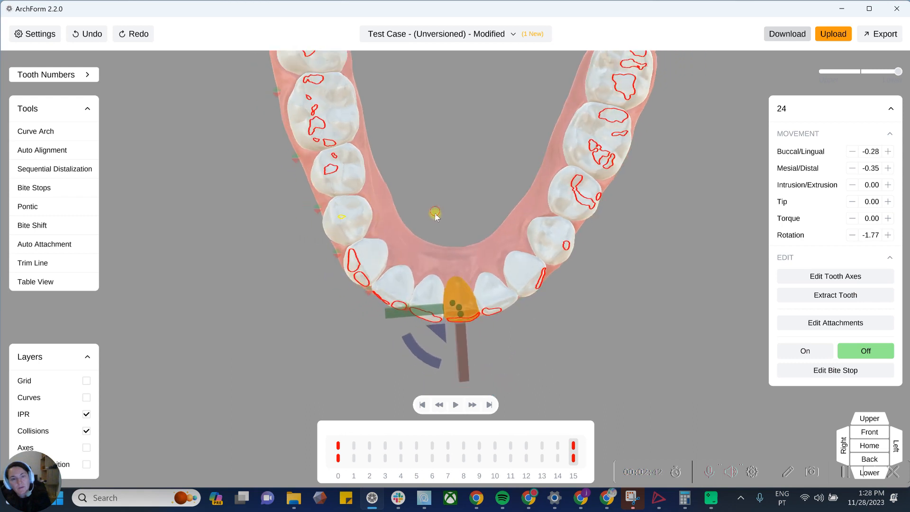
{"action": "left_click", "coordinate": [445, 263]}
Select lower tooth 28 and slightly adjust its rotation from the occlusal side
{"action": "left_click_drag", "start_coordinate": [399, 449], "coordinate": [656, 442]}
{"action": "scroll", "coordinate": [380, 263], "scroll_direction": "down", "scroll_amount": 2}
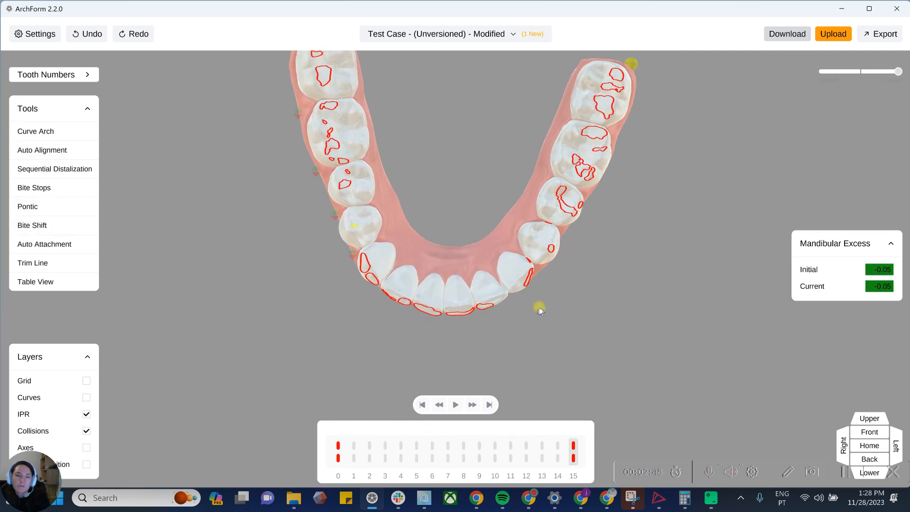
{"action": "scroll", "coordinate": [368, 225], "scroll_direction": "up", "scroll_amount": 2}
{"action": "left_click", "coordinate": [361, 223]}
{"action": "left_click_drag", "start_coordinate": [311, 233], "coordinate": [308, 232]}
{"action": "left_click", "coordinate": [326, 200]}
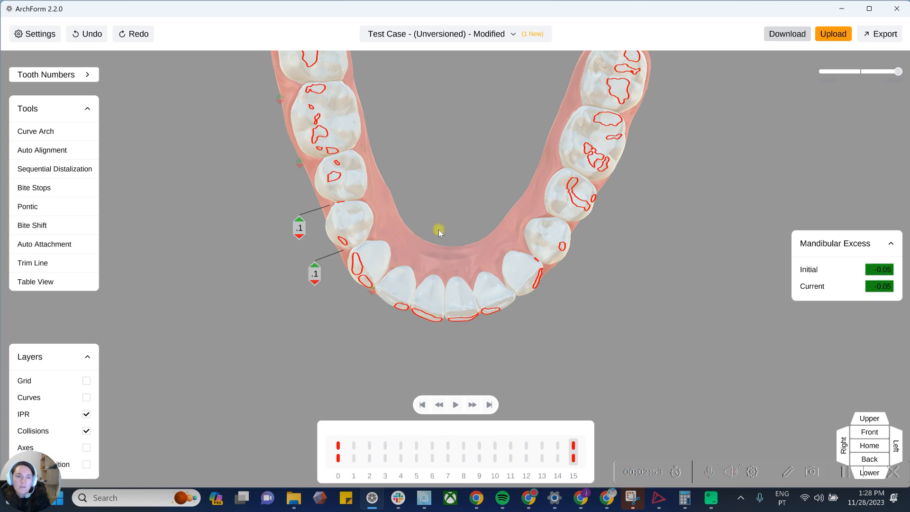
Clear the remaining 0.1 IPR values on both sides of lower tooth 28 and check the lower arch
{"action": "left_click_drag", "start_coordinate": [366, 284], "coordinate": [335, 254]}
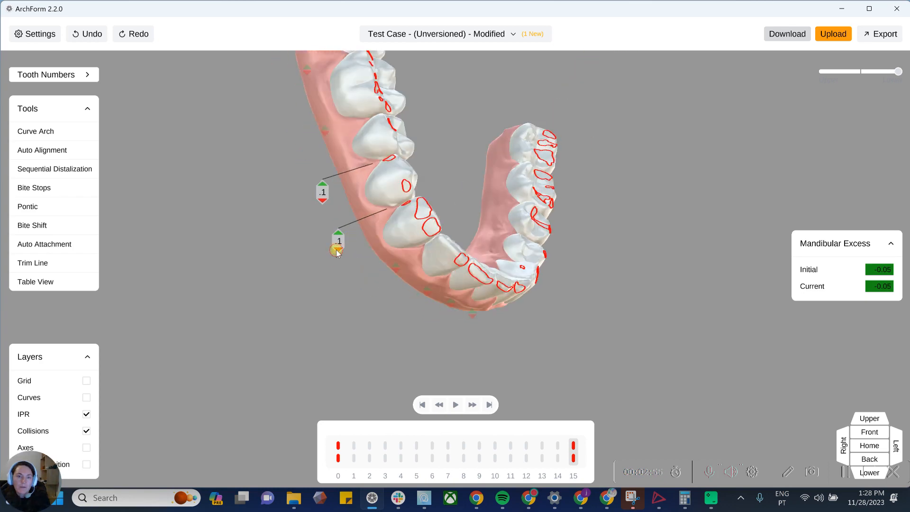
{"action": "mouse_move", "coordinate": [325, 203]}
{"action": "left_mouse_down"}
{"action": "mouse_move", "coordinate": [521, 252]}
{"action": "mouse_move", "coordinate": [404, 338]}
{"action": "mouse_move", "coordinate": [431, 235]}
{"action": "mouse_move", "coordinate": [494, 185]}
{"action": "mouse_move", "coordinate": [567, 305]}
{"action": "mouse_move", "coordinate": [570, 252]}
{"action": "mouse_move", "coordinate": [524, 252]}
{"action": "mouse_move", "coordinate": [394, 222]}
{"action": "left_mouse_up"}
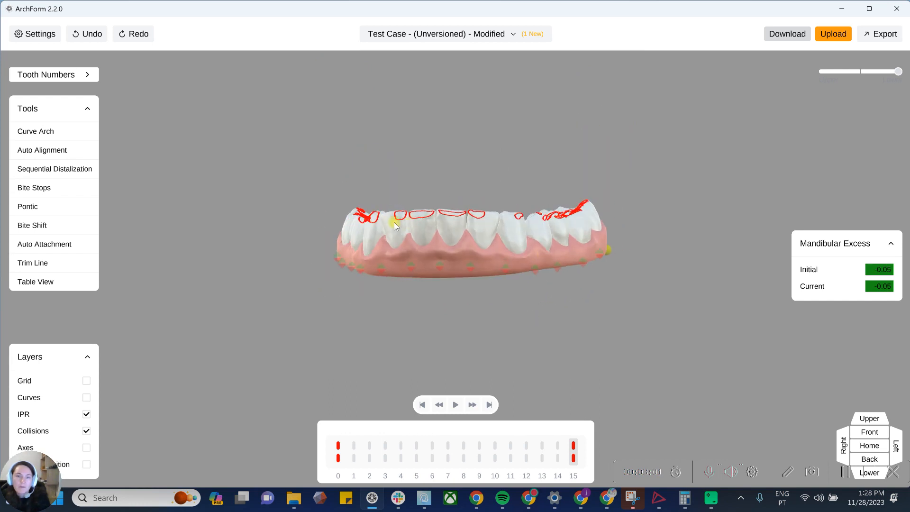
{"action": "left_click_drag", "start_coordinate": [509, 235], "coordinate": [442, 110]}
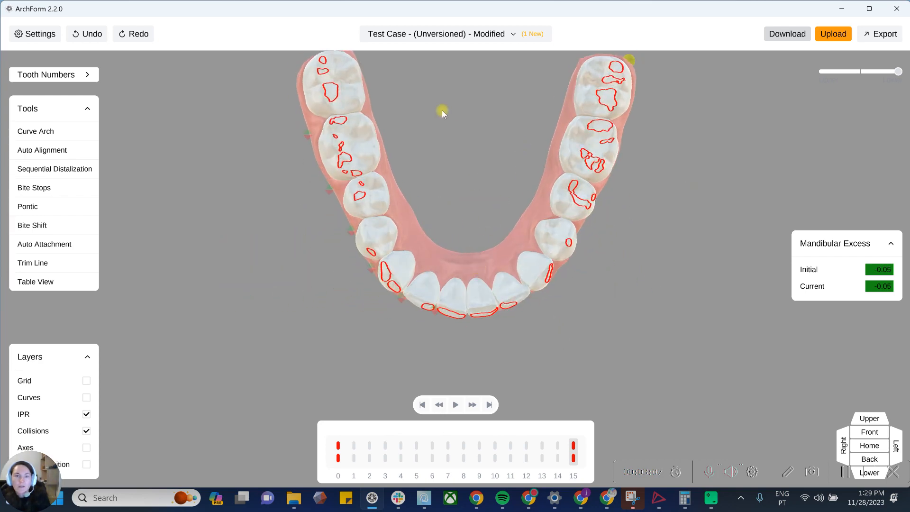
Isolate the upper arch and reposition upper left teeth 9, 10 and 11 buccally, rotating tooth 10 as well
{"action": "left_click", "coordinate": [830, 72]}
{"action": "left_click_drag", "start_coordinate": [465, 283], "coordinate": [567, 268]}
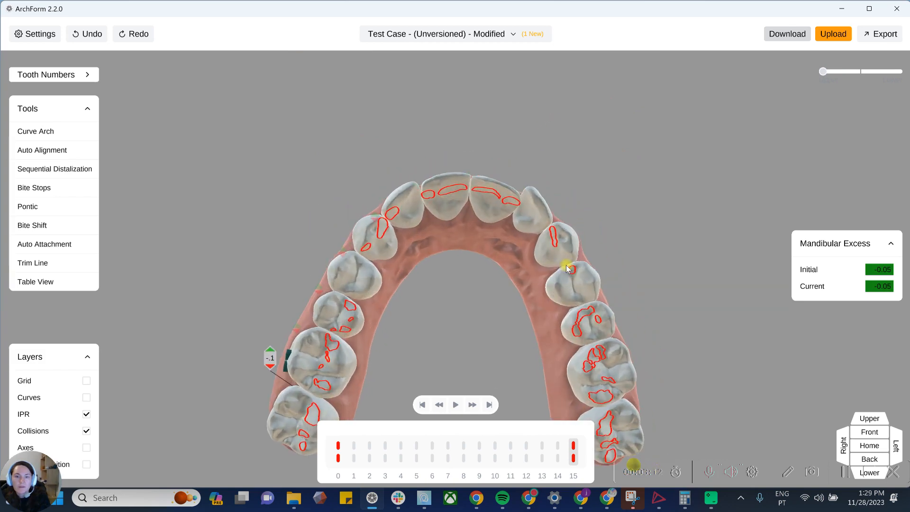
{"action": "left_click", "coordinate": [568, 268]}
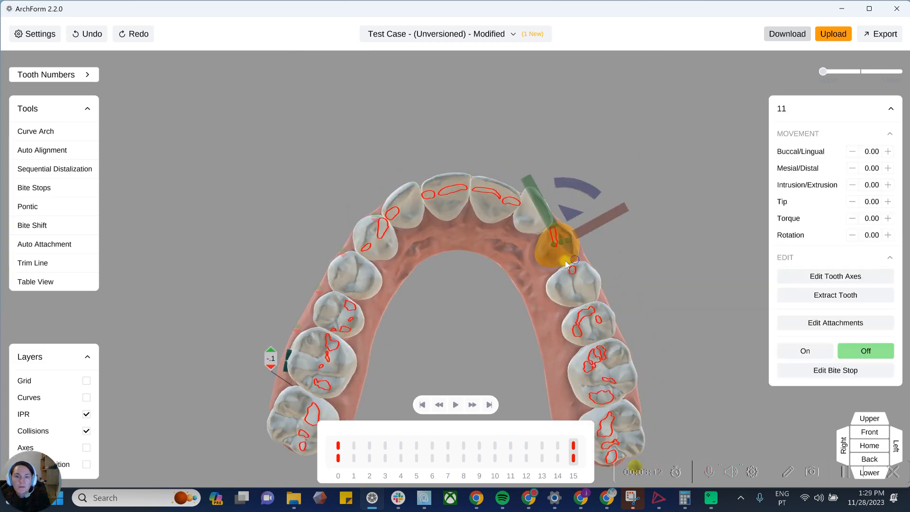
{"action": "left_click", "coordinate": [523, 232]}
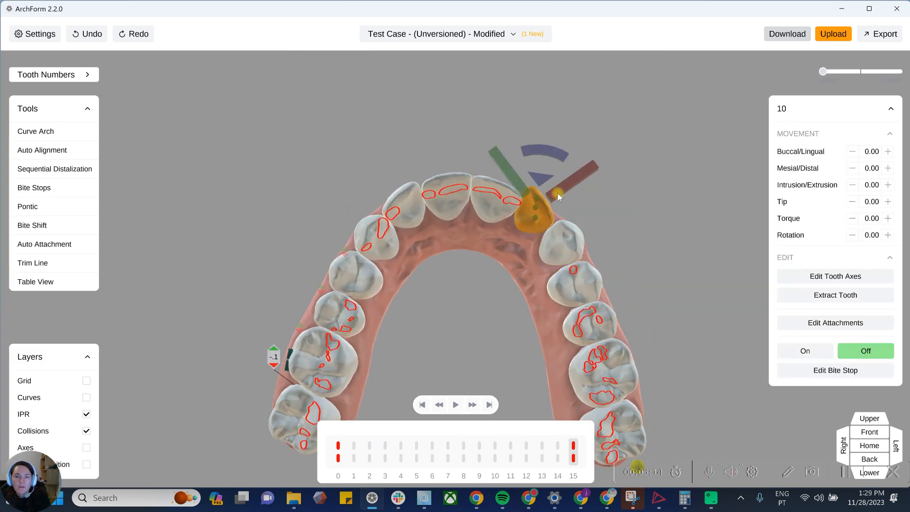
{"action": "left_click", "coordinate": [491, 196]}
{"action": "left_click", "coordinate": [533, 228]}
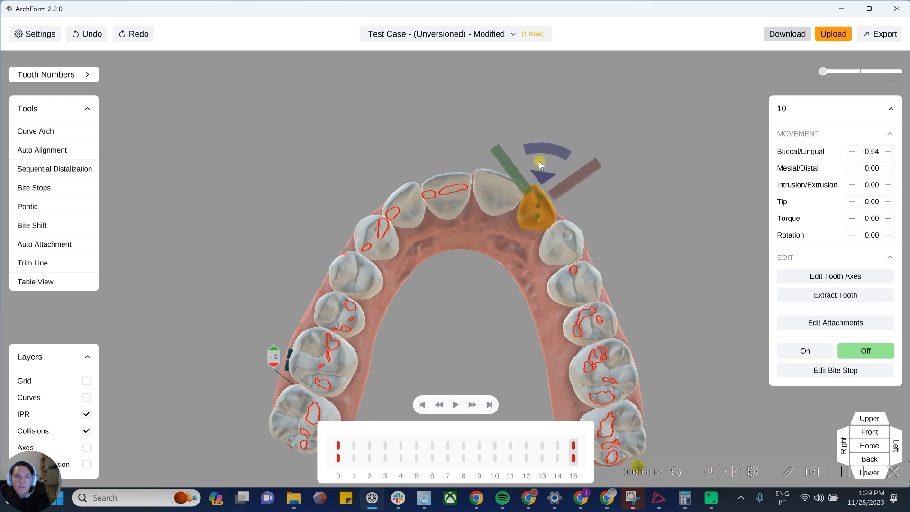
{"action": "left_click_drag", "start_coordinate": [534, 148], "coordinate": [522, 149]}
Reposition upper right teeth 8, 7 and 6 and bring the contact between 6 and 7 to -0.4
{"action": "left_click", "coordinate": [450, 195]}
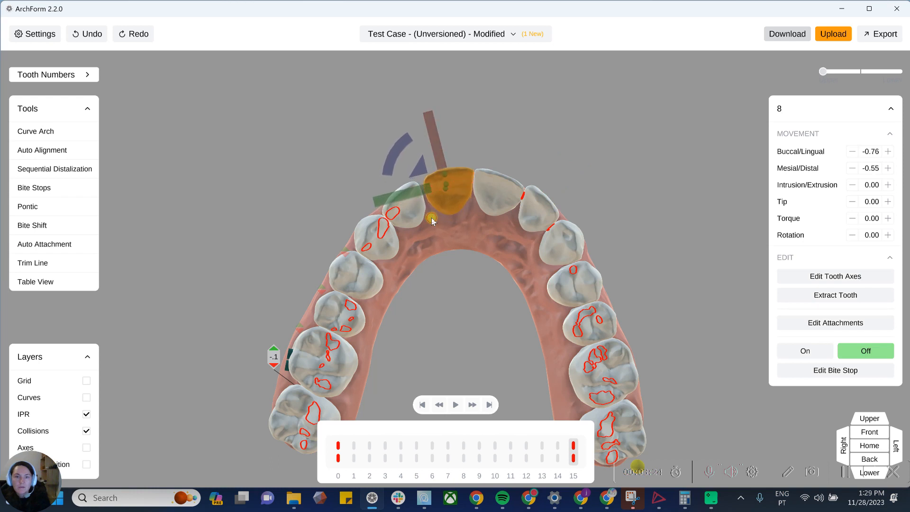
{"action": "left_click", "coordinate": [402, 204]}
{"action": "left_click_drag", "start_coordinate": [347, 187], "coordinate": [359, 183]}
{"action": "left_click_drag", "start_coordinate": [390, 247], "coordinate": [385, 245]}
{"action": "left_click", "coordinate": [415, 257]}
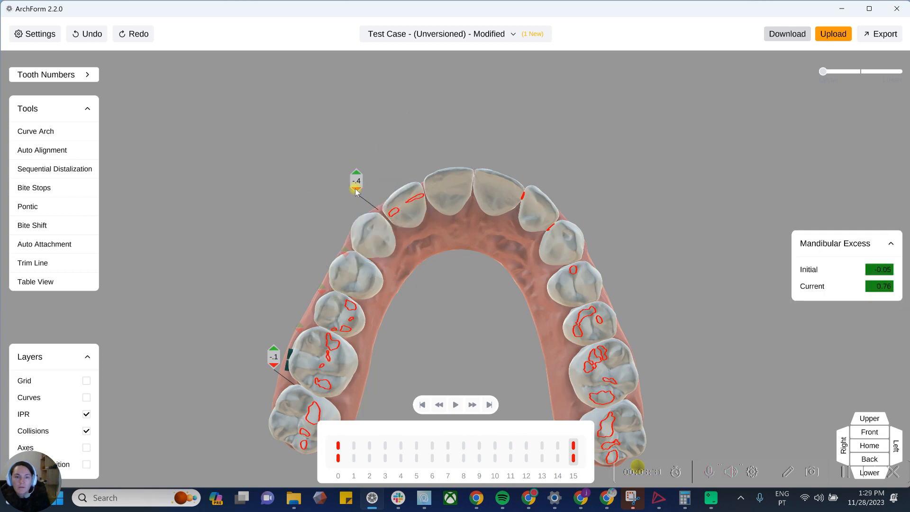
Refine the positions of upper teeth 10 and 11 and clear the IPR at the contacts between teeth 9 and 12
{"action": "scroll", "coordinate": [584, 225], "scroll_direction": "up", "scroll_amount": 1}
{"action": "left_click", "coordinate": [588, 231]}
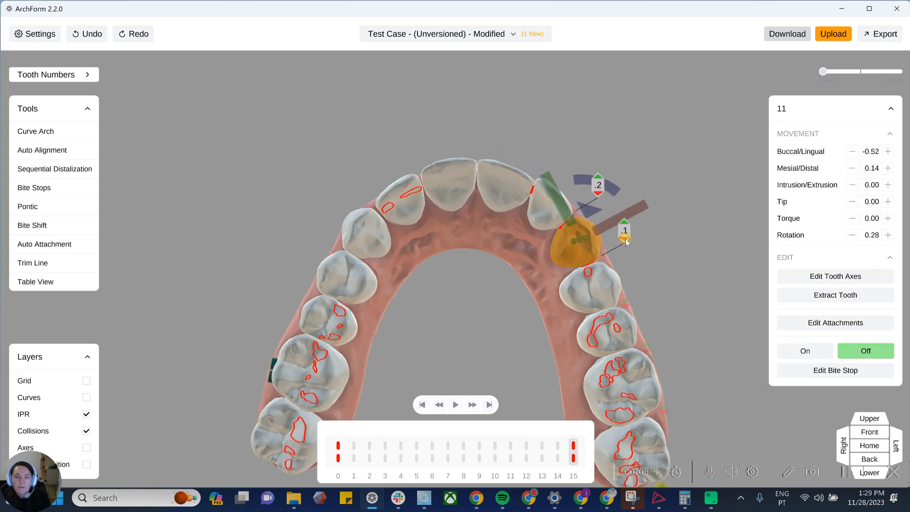
{"action": "left_click", "coordinate": [545, 210]}
{"action": "left_click_drag", "start_coordinate": [581, 172], "coordinate": [577, 177]}
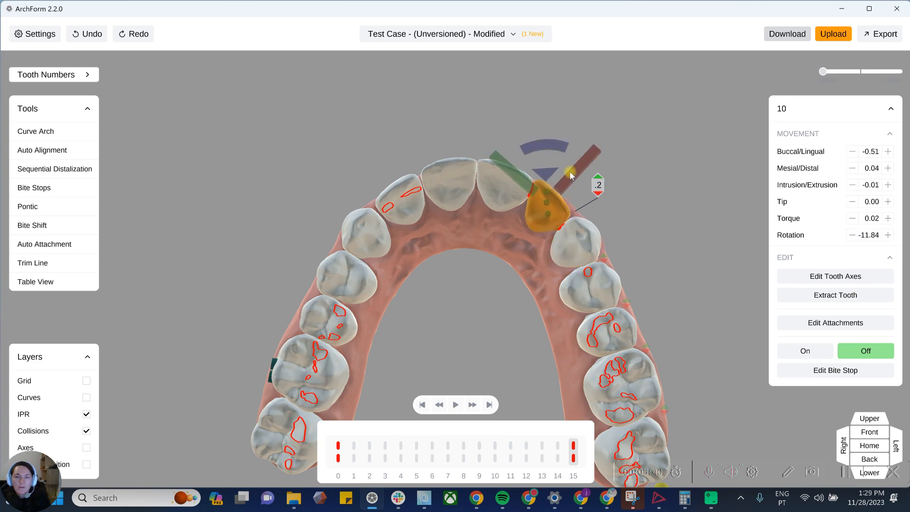
{"action": "left_click", "coordinate": [592, 216]}
{"action": "left_click", "coordinate": [521, 196]}
{"action": "right_click_drag", "start_coordinate": [544, 194], "coordinate": [562, 144]}
{"action": "double_click", "coordinate": [559, 138]}
{"action": "left_click", "coordinate": [570, 156]}
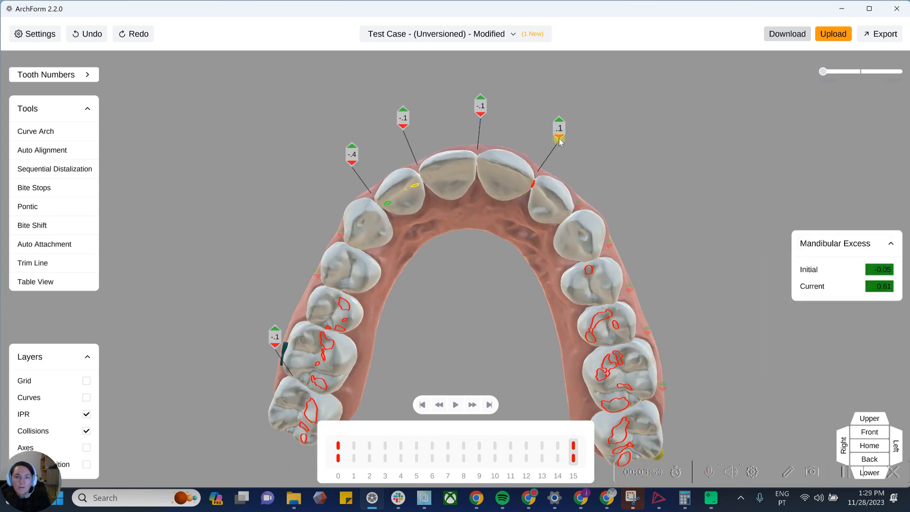
Adjust upper central incisor 9 and canine 6, and remove the spacing and IPR values at the contacts between teeth 6 and 10
{"action": "right_click_drag", "start_coordinate": [509, 202], "coordinate": [417, 193]}
{"action": "scroll", "coordinate": [416, 222], "scroll_direction": "up", "scroll_amount": 2}
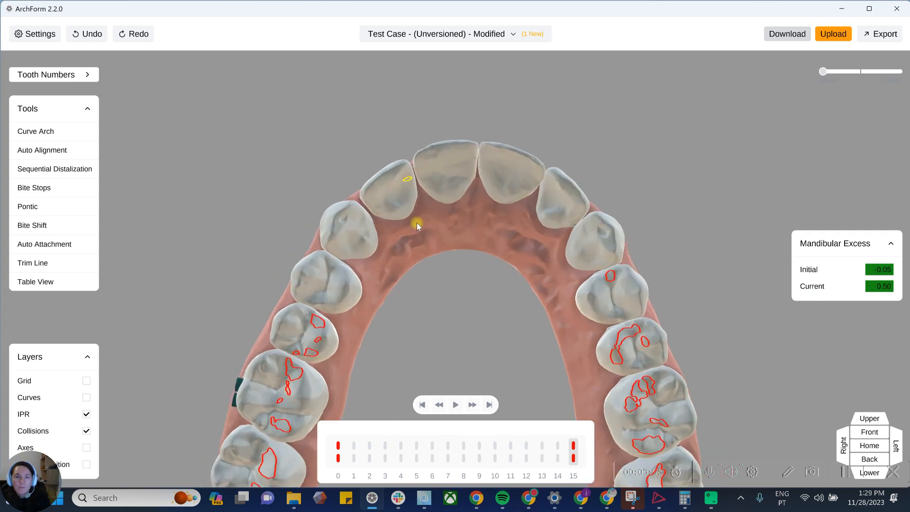
{"action": "scroll", "coordinate": [436, 240], "scroll_direction": "down", "scroll_amount": 1}
{"action": "left_click", "coordinate": [487, 184]}
{"action": "left_click_drag", "start_coordinate": [493, 112], "coordinate": [516, 145]}
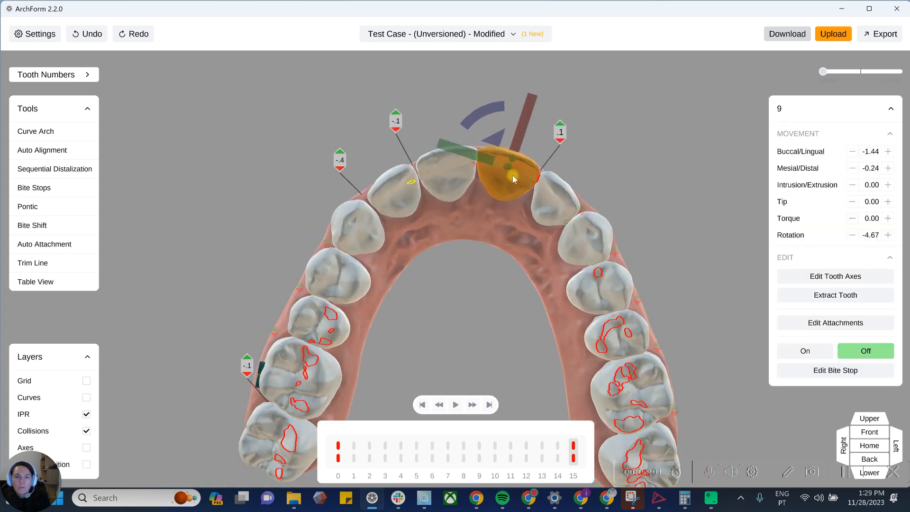
{"action": "left_click", "coordinate": [355, 223]}
{"action": "left_click", "coordinate": [340, 155]}
{"action": "left_click", "coordinate": [340, 155]}
{"action": "left_click", "coordinate": [398, 115]}
{"action": "left_click", "coordinate": [476, 160]}
{"action": "left_click", "coordinate": [559, 142]}
Clear the remaining 0.1 IPR values at the upper anterior contacts between teeth 7 and 11
{"action": "right_click_drag", "start_coordinate": [612, 213], "coordinate": [589, 207]}
{"action": "right_click_drag", "start_coordinate": [612, 265], "coordinate": [406, 279]}
{"action": "left_click", "coordinate": [406, 278]}
{"action": "left_click", "coordinate": [308, 231]}
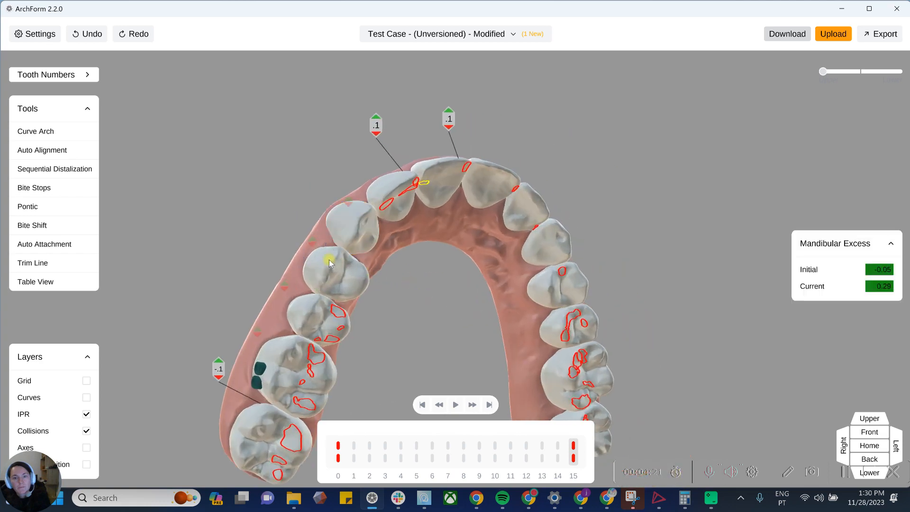
{"action": "left_click", "coordinate": [374, 137]}
{"action": "right_click_drag", "start_coordinate": [561, 161], "coordinate": [531, 228]}
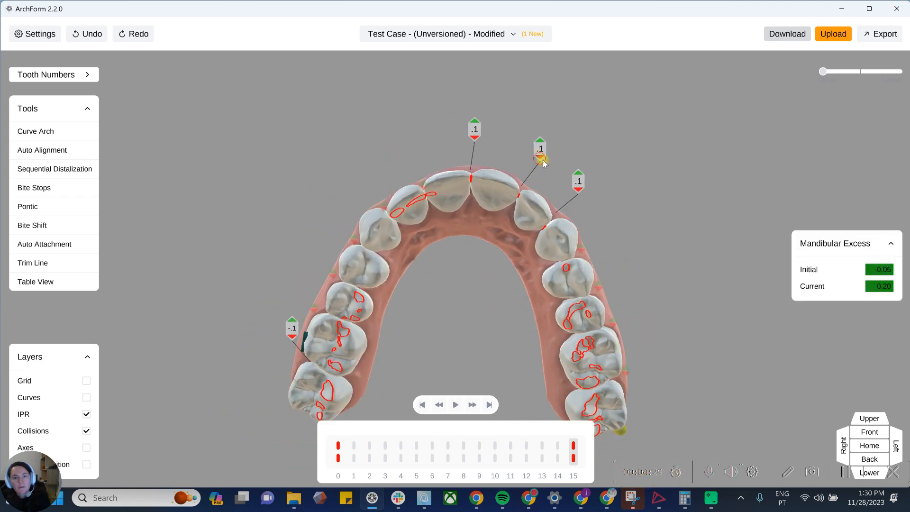
{"action": "right_click_drag", "start_coordinate": [485, 180], "coordinate": [792, 115]}
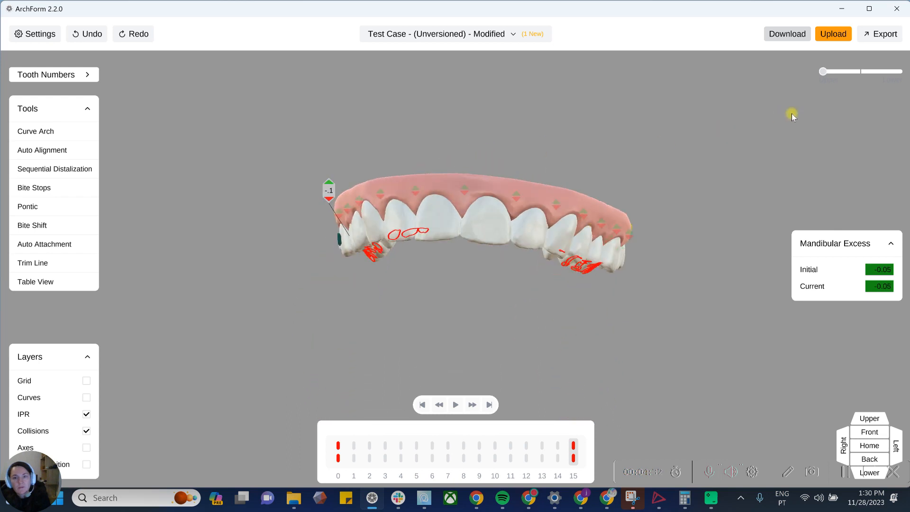
Check the anterior bite with both arches displayed, and adjust the position of tooth 26 on the isolated lower arch
{"action": "left_click", "coordinate": [861, 73]}
{"action": "right_click_drag", "start_coordinate": [705, 184], "coordinate": [739, 130]}
{"action": "left_click_drag", "start_coordinate": [859, 74], "coordinate": [860, 72]}
{"action": "right_click_drag", "start_coordinate": [778, 109], "coordinate": [657, 144]}
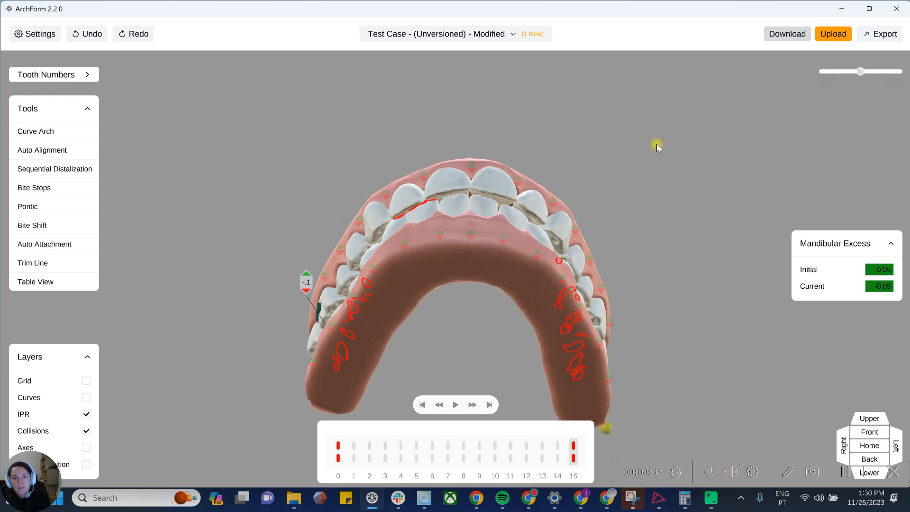
{"action": "right_click_drag", "start_coordinate": [489, 192], "coordinate": [506, 205]}
{"action": "left_click_drag", "start_coordinate": [861, 71], "coordinate": [897, 72]}
{"action": "right_click_drag", "start_coordinate": [652, 175], "coordinate": [431, 243]}
{"action": "left_click", "coordinate": [453, 246]}
{"action": "left_click", "coordinate": [419, 185]}
{"action": "left_click", "coordinate": [418, 186]}
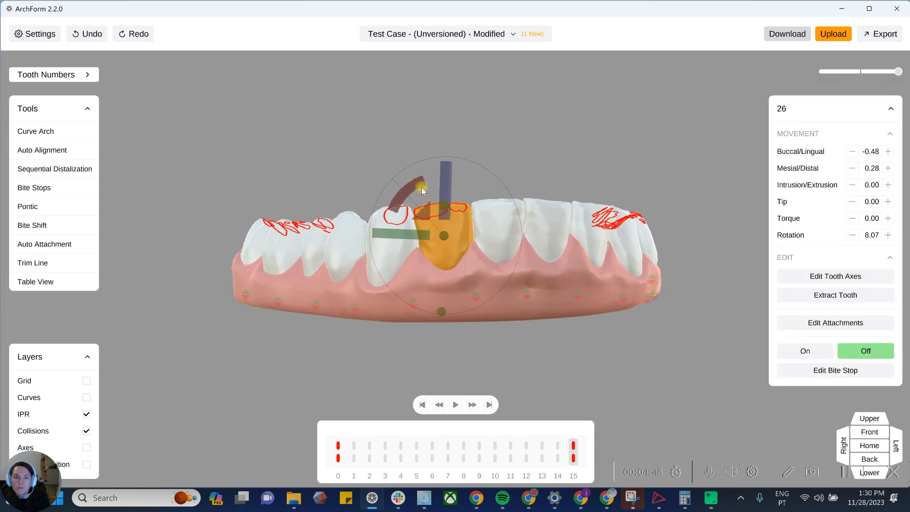
{"action": "left_click", "coordinate": [448, 283]}
Adjust lower canine 27 and clear the spacing and IPR values at the contacts between teeth 25 and 28
{"action": "right_click_drag", "start_coordinate": [364, 265], "coordinate": [459, 263]}
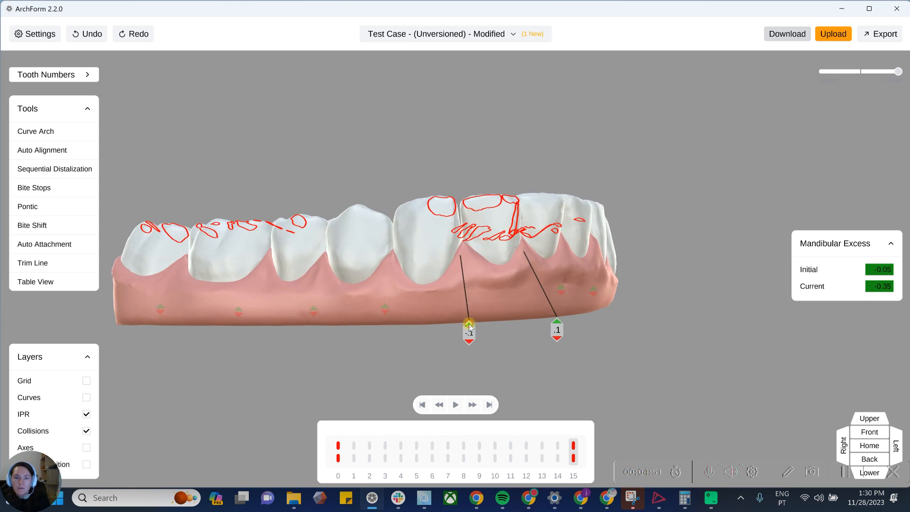
{"action": "left_click", "coordinate": [441, 272]}
{"action": "left_click_drag", "start_coordinate": [402, 192], "coordinate": [500, 278]}
{"action": "left_click", "coordinate": [479, 294]}
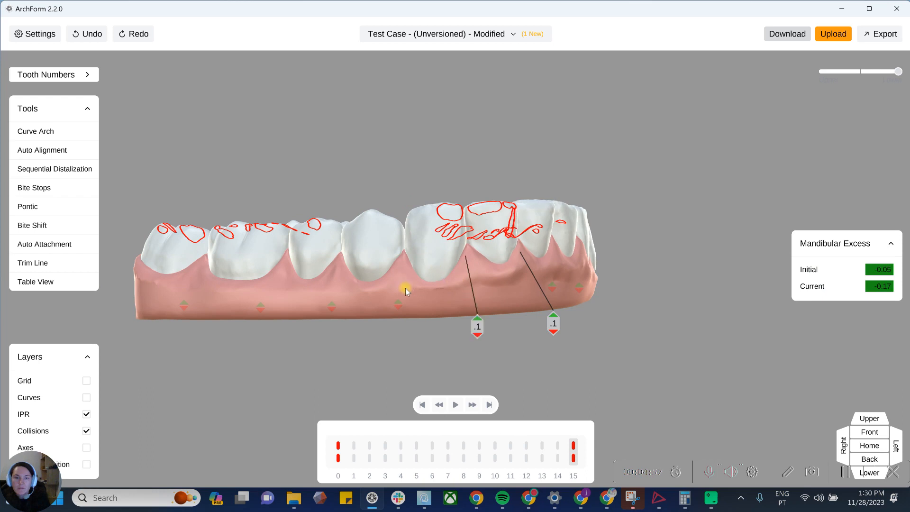
{"action": "scroll", "coordinate": [492, 337], "scroll_direction": "up", "scroll_amount": 2}
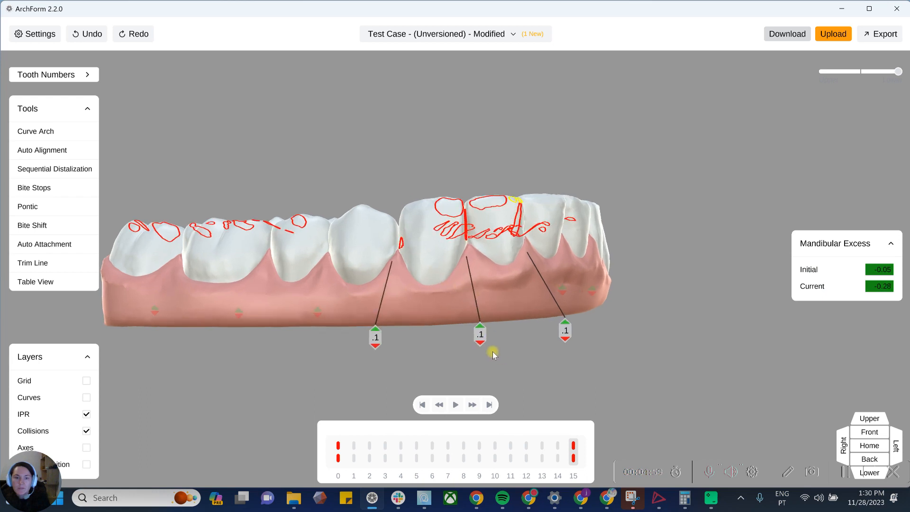
{"action": "mouse_move", "coordinate": [579, 299]}
{"action": "left_mouse_down"}
{"action": "mouse_move", "coordinate": [489, 351]}
{"action": "mouse_move", "coordinate": [569, 335]}
{"action": "mouse_move", "coordinate": [539, 372]}
{"action": "mouse_move", "coordinate": [507, 309]}
{"action": "mouse_move", "coordinate": [538, 251]}
{"action": "left_mouse_up"}
Reposition lower central incisor 24 from the front and clear the IPR between teeth 23 and 24
{"action": "left_click", "coordinate": [532, 223]}
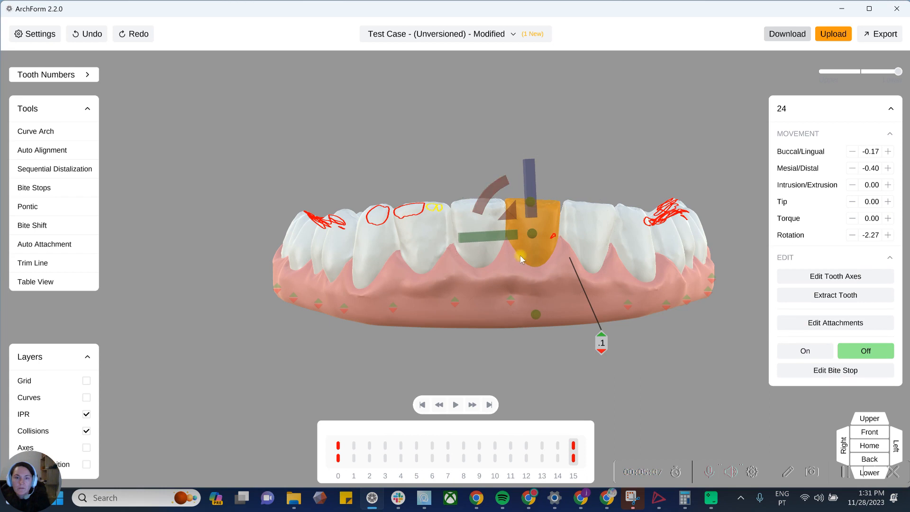
{"action": "left_click", "coordinate": [531, 291]}
{"action": "left_click_drag", "start_coordinate": [574, 291], "coordinate": [527, 290]}
{"action": "left_click_drag", "start_coordinate": [563, 213], "coordinate": [495, 197]}
{"action": "left_click", "coordinate": [567, 292]}
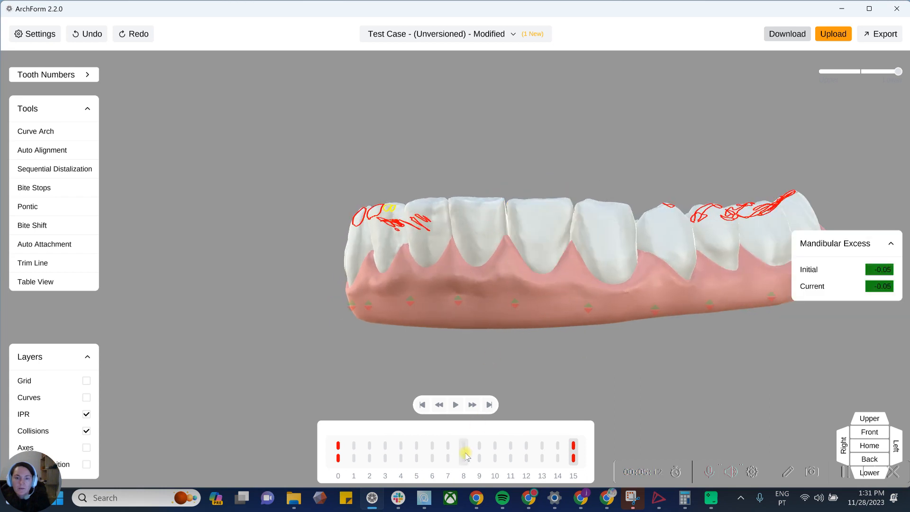
Tip lower tooth 24 to 1.87, refine its rotation from the occlusal side, and clear the IPR around it
{"action": "left_click", "coordinate": [545, 241]}
{"action": "left_click", "coordinate": [544, 281]}
{"action": "left_click_drag", "start_coordinate": [518, 244], "coordinate": [449, 235]}
{"action": "left_click", "coordinate": [449, 234]}
{"action": "left_click_drag", "start_coordinate": [384, 289], "coordinate": [411, 311]}
{"action": "left_click_drag", "start_coordinate": [510, 304], "coordinate": [523, 299]}
{"action": "left_click", "coordinate": [553, 241]}
{"action": "left_click", "coordinate": [527, 236]}
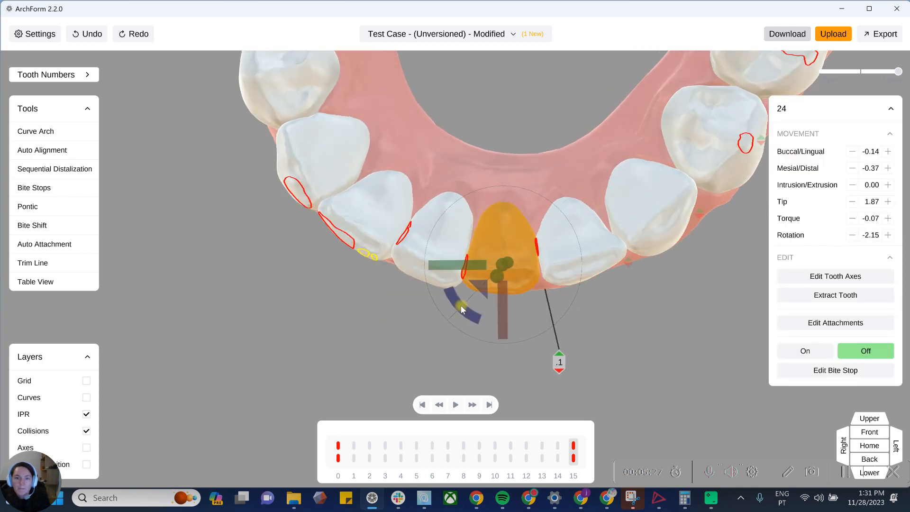
{"action": "left_click", "coordinate": [519, 314]}
{"action": "left_click_drag", "start_coordinate": [558, 351], "coordinate": [552, 382]}
{"action": "left_click_drag", "start_coordinate": [439, 352], "coordinate": [558, 173]}
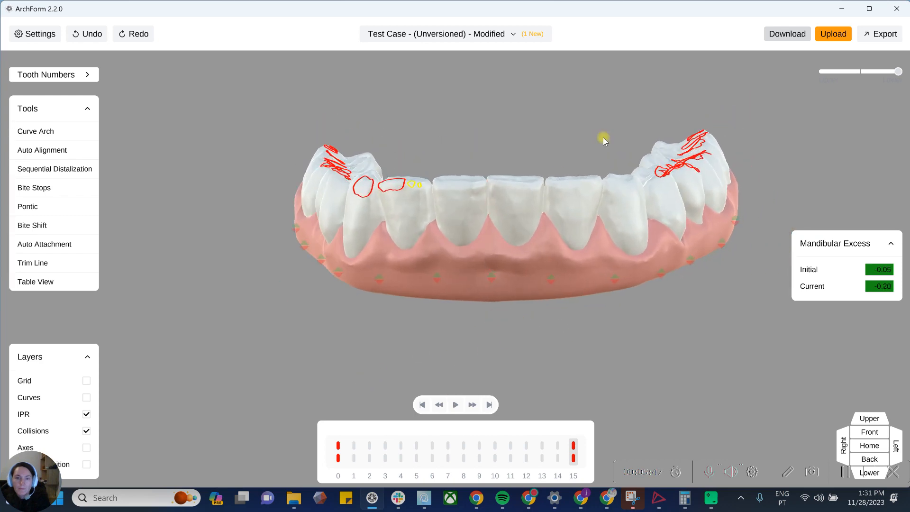
Display both arches together and adjust the torque and position of upper lateral incisor 7
{"action": "left_click_drag", "start_coordinate": [718, 216], "coordinate": [730, 242]}
{"action": "left_click", "coordinate": [380, 193]}
{"action": "left_click_drag", "start_coordinate": [583, 202], "coordinate": [394, 191]}
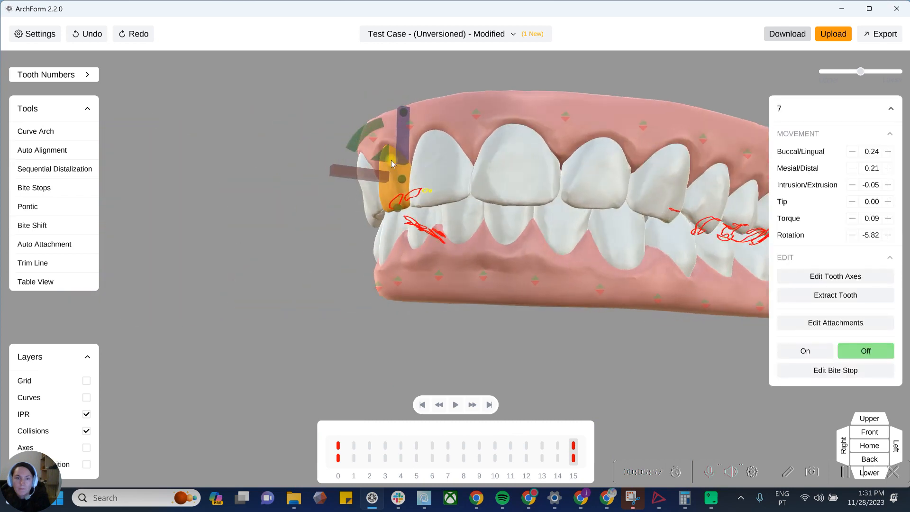
{"action": "left_click_drag", "start_coordinate": [362, 133], "coordinate": [365, 131]}
{"action": "left_click_drag", "start_coordinate": [294, 199], "coordinate": [379, 197]}
{"action": "left_click_drag", "start_coordinate": [382, 134], "coordinate": [391, 130]}
Adjust upper central incisor 8 to an intrusion/extrusion of -0.31 and a tip of -2.35
{"action": "left_click", "coordinate": [450, 166]}
{"action": "left_click_drag", "start_coordinate": [454, 143], "coordinate": [469, 157]}
{"action": "left_click_drag", "start_coordinate": [411, 126], "coordinate": [416, 123]}
{"action": "left_click_drag", "start_coordinate": [426, 131], "coordinate": [474, 137]}
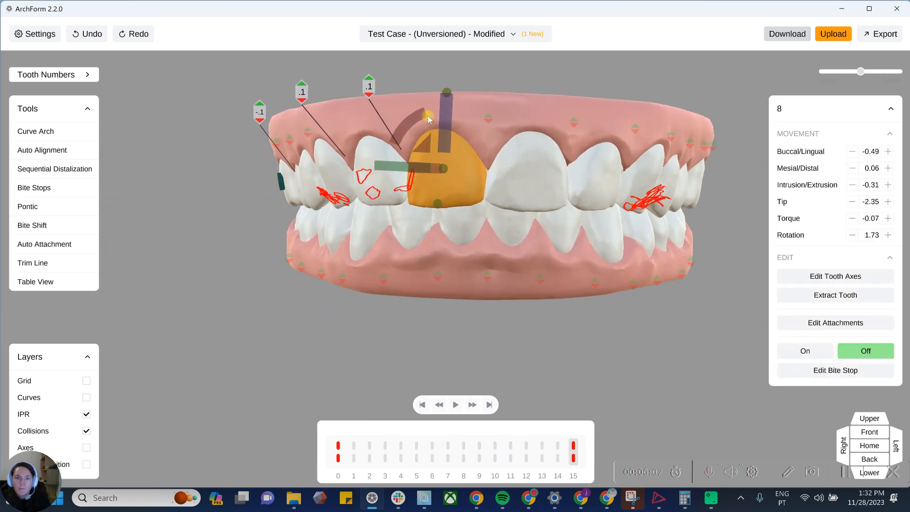
Adjust upper central incisor 9 to a tip of 0.45 and a torque of 4.08
{"action": "left_click", "coordinate": [536, 127]}
{"action": "left_click_drag", "start_coordinate": [701, 188], "coordinate": [542, 126]}
{"action": "scroll", "coordinate": [562, 120], "scroll_direction": "down", "scroll_amount": 1}
{"action": "left_click_drag", "start_coordinate": [588, 248], "coordinate": [469, 201]}
{"action": "left_click", "coordinate": [540, 175]}
{"action": "left_click_drag", "start_coordinate": [479, 95], "coordinate": [493, 99]}
{"action": "left_click_drag", "start_coordinate": [611, 189], "coordinate": [679, 143]}
{"action": "left_click", "coordinate": [680, 127]}
Reposition upper tooth 9 to buccal/lingual -0.83, mesial/distal -0.49 and rotation -2.38
{"action": "left_click_drag", "start_coordinate": [679, 127], "coordinate": [533, 172]}
{"action": "left_click", "coordinate": [534, 170]}
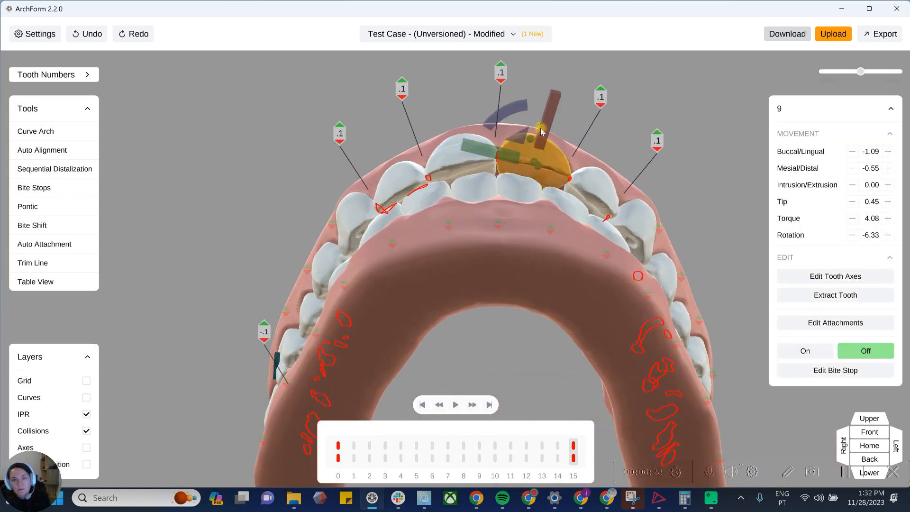
{"action": "left_click_drag", "start_coordinate": [513, 117], "coordinate": [585, 155]}
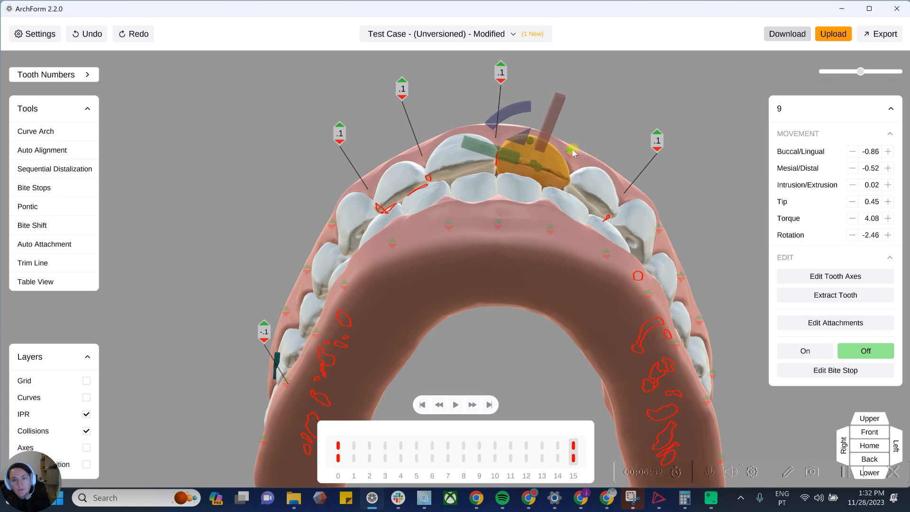
{"action": "left_click_drag", "start_coordinate": [564, 183], "coordinate": [588, 192]}
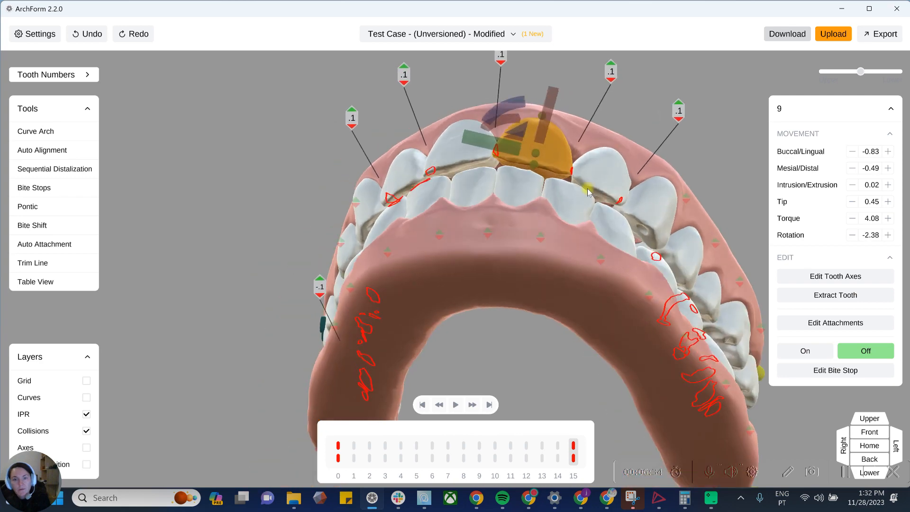
{"action": "left_click_drag", "start_coordinate": [813, 77], "coordinate": [792, 84]}
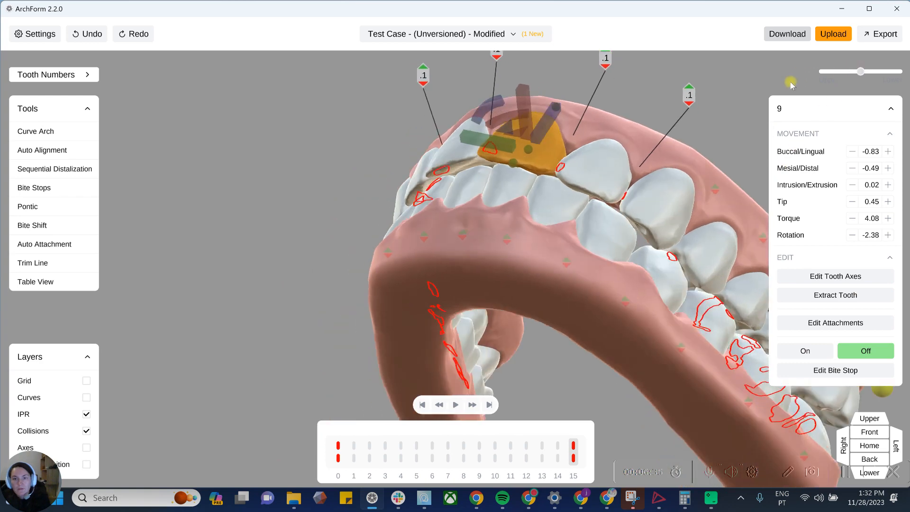
Isolate the upper arch, reposition teeth 10 and 11, and reduce the IPR at the contact between them
{"action": "left_click", "coordinate": [832, 74]}
{"action": "right_click_drag", "start_coordinate": [686, 184], "coordinate": [705, 204]}
{"action": "right_click_drag", "start_coordinate": [733, 141], "coordinate": [547, 294]}
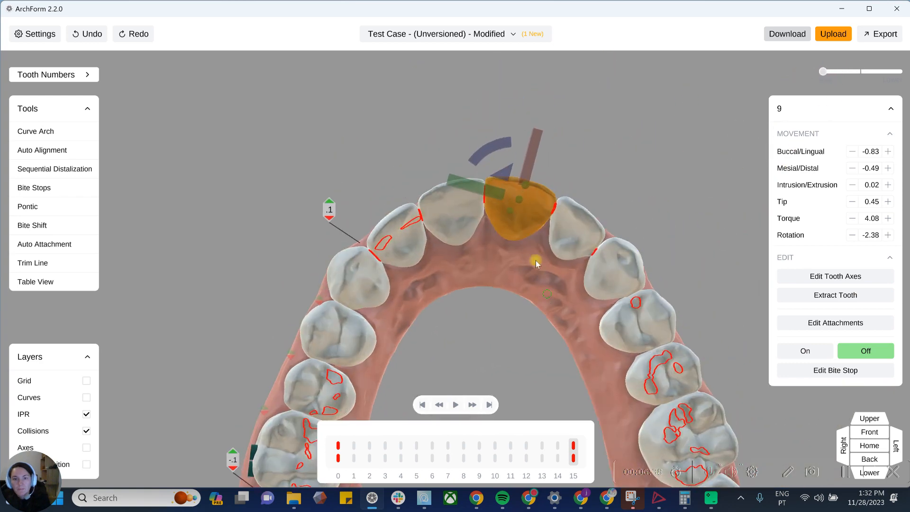
{"action": "middle_click_drag", "start_coordinate": [536, 261], "coordinate": [530, 258]}
{"action": "right_click_drag", "start_coordinate": [579, 268], "coordinate": [605, 249]}
{"action": "left_click", "coordinate": [628, 214]}
{"action": "left_click", "coordinate": [606, 203]}
{"action": "left_click", "coordinate": [588, 182]}
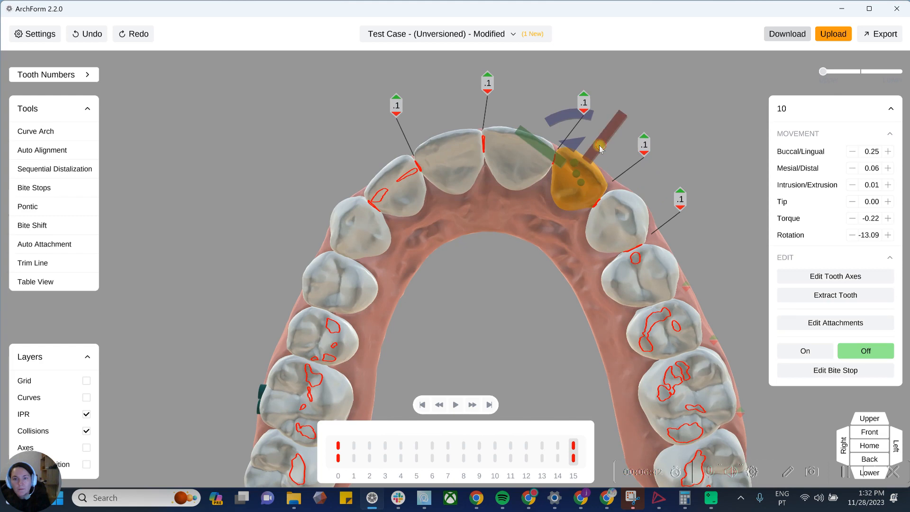
{"action": "left_click", "coordinate": [643, 153]}
Reposition upper lateral incisor 7 away from its bite collisions and clear the IPR between teeth 7 and 8
{"action": "right_click_drag", "start_coordinate": [388, 245], "coordinate": [385, 250]}
{"action": "left_click_drag", "start_coordinate": [385, 233], "coordinate": [380, 227]}
{"action": "left_click", "coordinate": [403, 192]}
{"action": "left_click", "coordinate": [449, 197]}
{"action": "right_click_drag", "start_coordinate": [449, 197], "coordinate": [438, 201]}
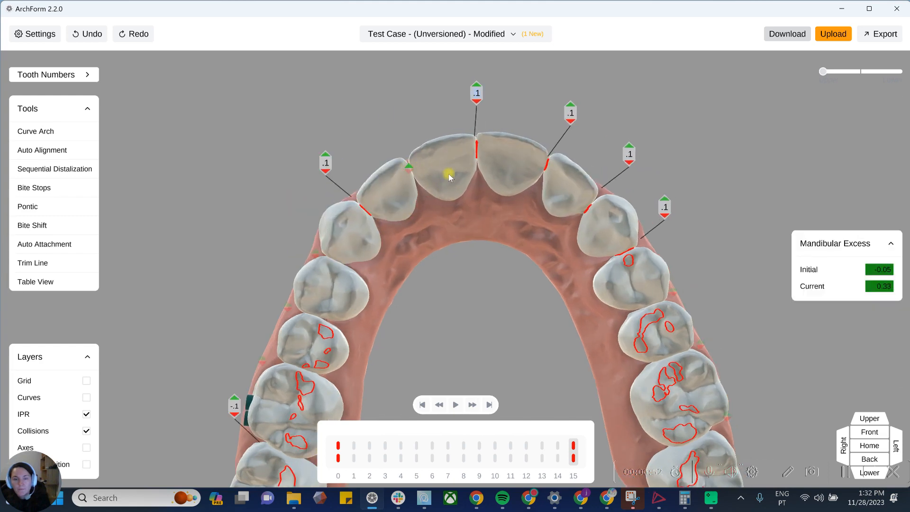
Reposition upper central incisor 8 along its buccal/lingual axis
{"action": "left_click", "coordinate": [450, 135]}
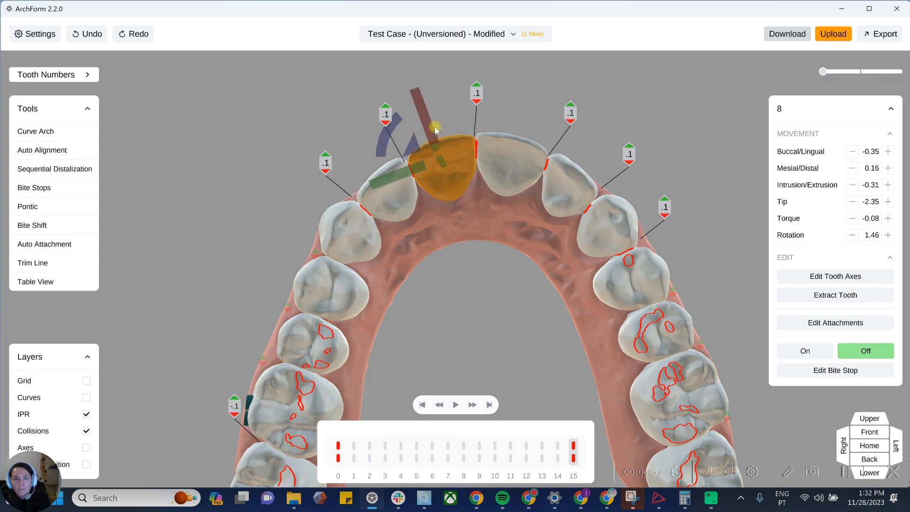
{"action": "left_click", "coordinate": [478, 139]}
{"action": "scroll", "coordinate": [482, 374], "scroll_direction": "down", "scroll_amount": 1}
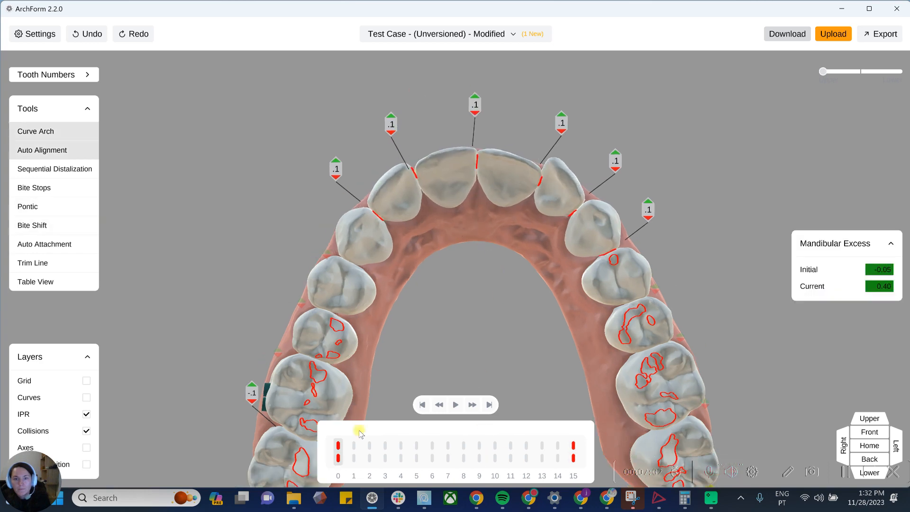
{"action": "left_click", "coordinate": [88, 34]}
{"action": "scroll", "coordinate": [689, 284], "scroll_direction": "down", "scroll_amount": 1}
Show both arches together and inspect the anterior bite from the front
{"action": "left_click_drag", "start_coordinate": [823, 71], "coordinate": [859, 71]}
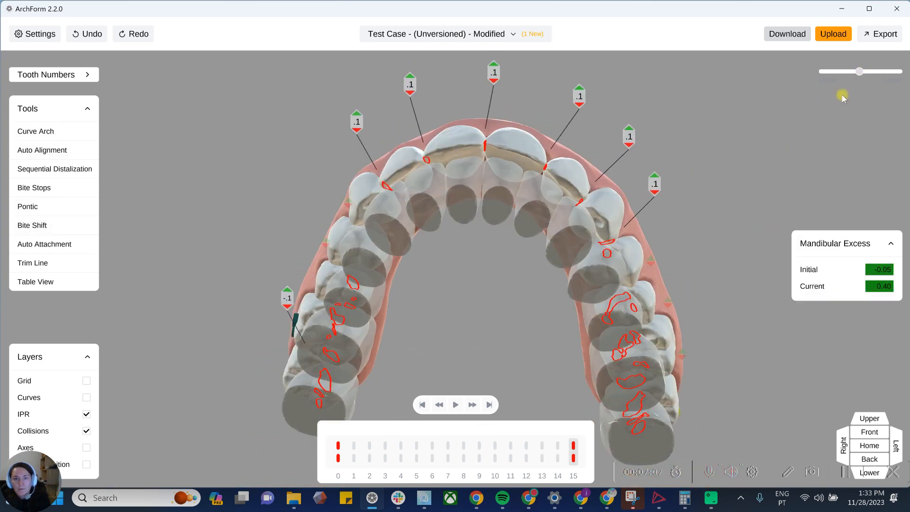
{"action": "left_click_drag", "start_coordinate": [728, 164], "coordinate": [741, 414]}
{"action": "left_click_drag", "start_coordinate": [726, 199], "coordinate": [564, 311]}
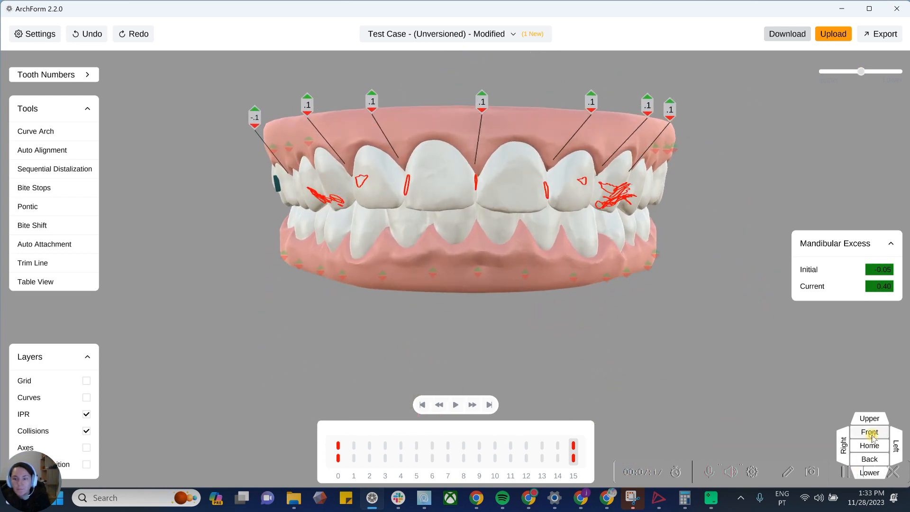
{"action": "left_click", "coordinate": [873, 432]}
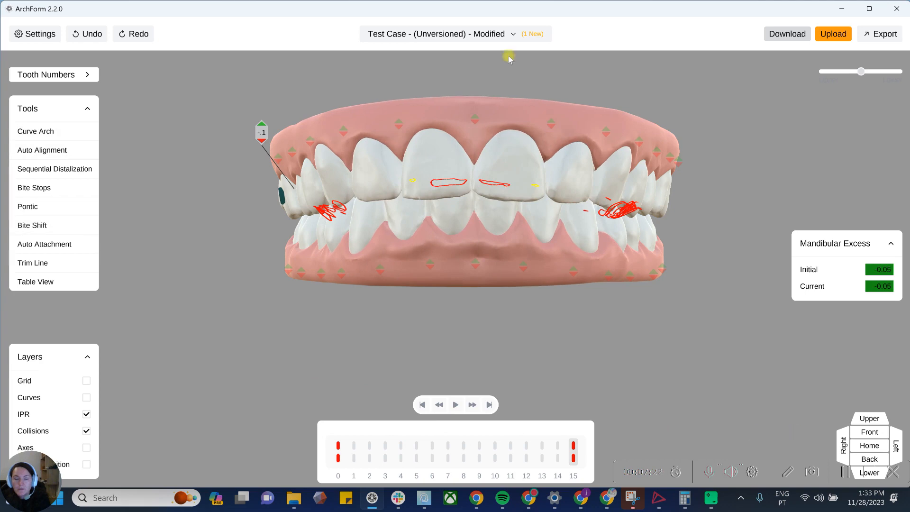
Adjust the torque of upper canine 6 to 6.24
{"action": "left_click", "coordinate": [339, 163]}
{"action": "left_click_drag", "start_coordinate": [260, 143], "coordinate": [244, 144]}
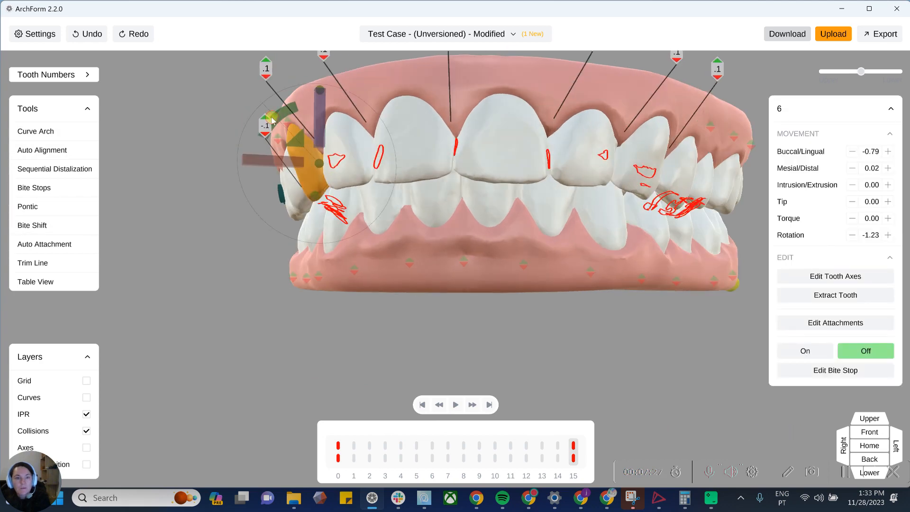
{"action": "left_click_drag", "start_coordinate": [365, 303], "coordinate": [459, 305]}
{"action": "left_click", "coordinate": [459, 305]}
{"action": "scroll", "coordinate": [459, 305], "scroll_direction": "down", "scroll_amount": 3}
Adjust the torque of upper canine 11 to 3.29
{"action": "left_click", "coordinate": [323, 141]}
{"action": "mouse_move", "coordinate": [632, 204]}
{"action": "left_mouse_down"}
{"action": "mouse_move", "coordinate": [606, 189]}
{"action": "mouse_move", "coordinate": [642, 152]}
{"action": "left_mouse_up"}
{"action": "left_click", "coordinate": [677, 234]}
{"action": "left_click_drag", "start_coordinate": [622, 242], "coordinate": [570, 122]}
{"action": "left_click_drag", "start_coordinate": [539, 176], "coordinate": [630, 288]}
{"action": "left_click_drag", "start_coordinate": [461, 454], "coordinate": [579, 228]}
Adjust the tip of upper central incisor 9 to -0.82
{"action": "left_click", "coordinate": [496, 192]}
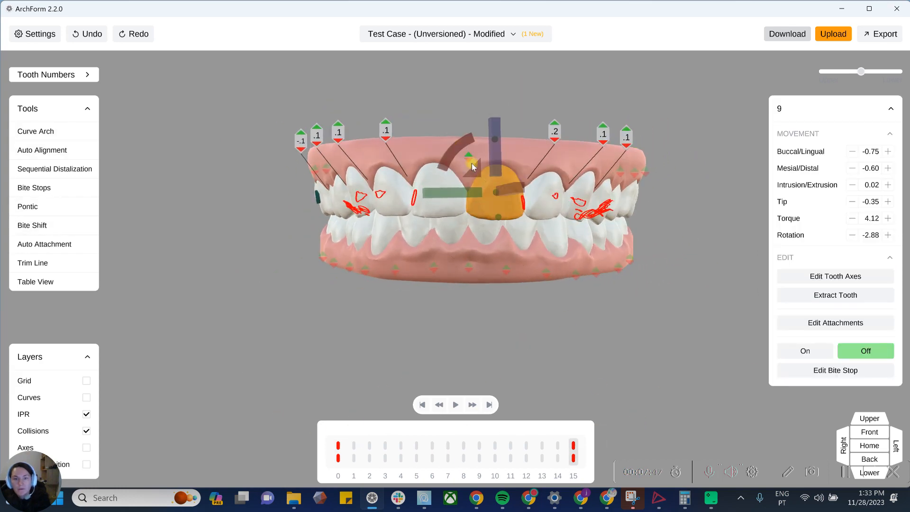
{"action": "left_click", "coordinate": [471, 159]}
{"action": "left_click", "coordinate": [554, 141]}
{"action": "left_click_drag", "start_coordinate": [562, 304], "coordinate": [531, 287]}
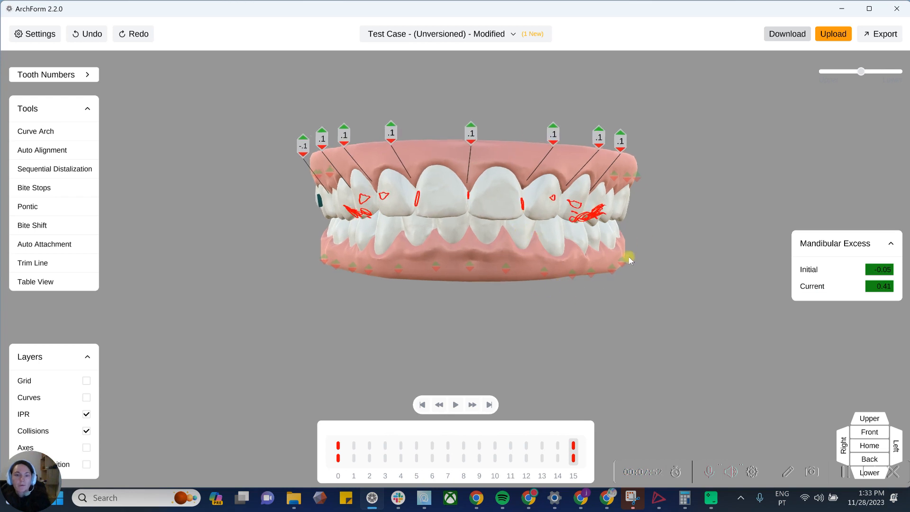
Examine the occlusion of both arches from several angles
{"action": "right_click_drag", "start_coordinate": [629, 260], "coordinate": [670, 319]}
{"action": "scroll", "coordinate": [671, 319], "scroll_direction": "up", "scroll_amount": 3}
{"action": "left_click_drag", "start_coordinate": [564, 299], "coordinate": [579, 307]}
{"action": "scroll", "coordinate": [585, 201], "scroll_direction": "down", "scroll_amount": 2}
{"action": "left_click_drag", "start_coordinate": [470, 455], "coordinate": [588, 360]}
{"action": "right_click_drag", "start_coordinate": [569, 244], "coordinate": [560, 184]}
Isolate the upper arch and examine the inclination of central incisor 9 from the side
{"action": "left_click_drag", "start_coordinate": [861, 72], "coordinate": [823, 71]}
{"action": "right_click_drag", "start_coordinate": [630, 220], "coordinate": [609, 225]}
{"action": "scroll", "coordinate": [545, 188], "scroll_direction": "up", "scroll_amount": 3}
{"action": "left_click", "coordinate": [565, 147]}
{"action": "right_click_drag", "start_coordinate": [565, 148], "coordinate": [613, 231]}
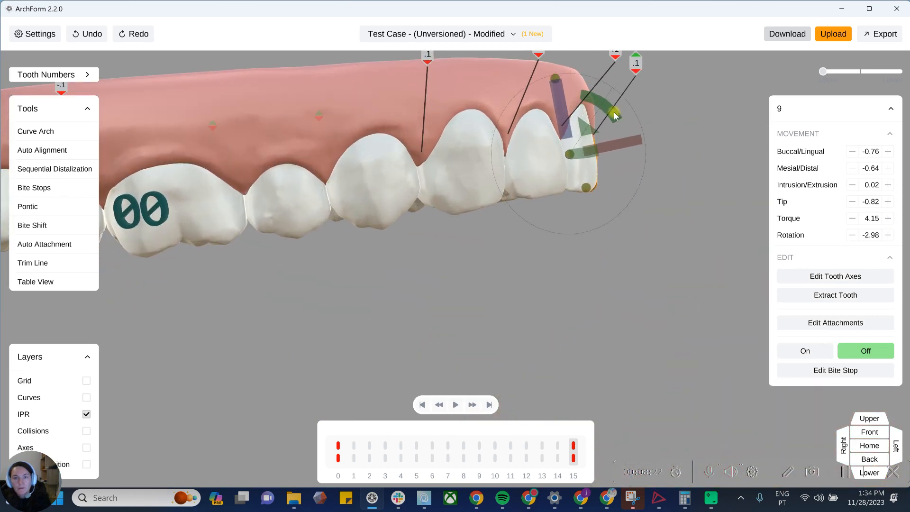
{"action": "left_click", "coordinate": [644, 242]}
Compare the upper arch at stage 0 and stage 15 from the occlusal view
{"action": "scroll", "coordinate": [516, 242], "scroll_direction": "down", "scroll_amount": 3}
{"action": "right_click_drag", "start_coordinate": [516, 242], "coordinate": [512, 178]}
{"action": "left_click", "coordinate": [338, 451]}
{"action": "left_click", "coordinate": [574, 451]}
{"action": "right_click_drag", "start_coordinate": [536, 353], "coordinate": [453, 321]}
{"action": "scroll", "coordinate": [454, 321], "scroll_direction": "down", "scroll_amount": 1}
{"action": "right_click_drag", "start_coordinate": [568, 231], "coordinate": [493, 253]}
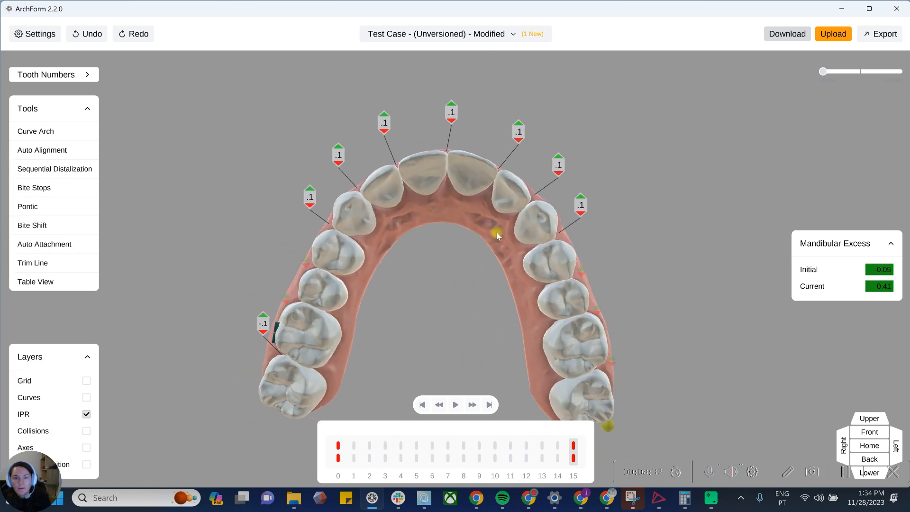
{"action": "left_click", "coordinate": [338, 452]}
{"action": "left_click", "coordinate": [573, 451]}
Try a buccal/lingual shift of upper canine 11, turn on the collision display, and undo the last movement
{"action": "left_click", "coordinate": [536, 223]}
{"action": "left_click_drag", "start_coordinate": [571, 204], "coordinate": [568, 206]}
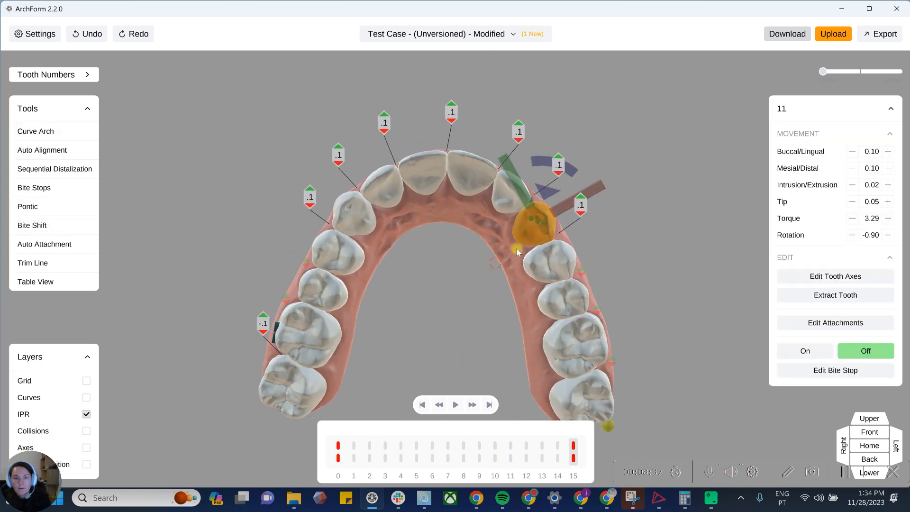
{"action": "left_click", "coordinate": [495, 264]}
{"action": "left_click", "coordinate": [88, 433]}
{"action": "left_click", "coordinate": [86, 37]}
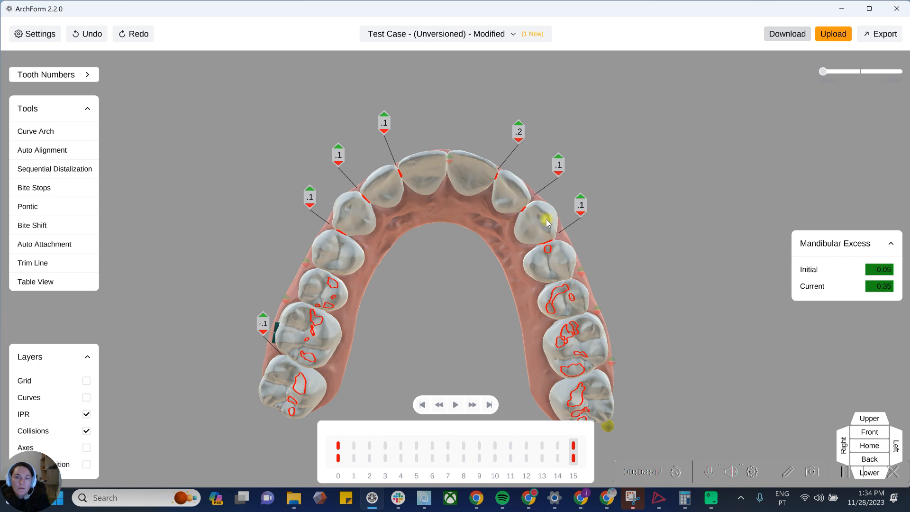
Try to reposition upper canine 11 further along its buccal/lingual axis
{"action": "left_click", "coordinate": [545, 218]}
{"action": "left_click_drag", "start_coordinate": [597, 195], "coordinate": [560, 238]}
{"action": "left_click_drag", "start_coordinate": [593, 195], "coordinate": [592, 189]}
{"action": "left_click", "coordinate": [87, 37]}
{"action": "left_click", "coordinate": [87, 37]}
Move upper canine 11 slightly lingually to ease its contacts with the neighbouring teeth
{"action": "middle_click_drag", "start_coordinate": [622, 232], "coordinate": [583, 226]}
{"action": "scroll", "coordinate": [577, 182], "scroll_direction": "up", "scroll_amount": 3}
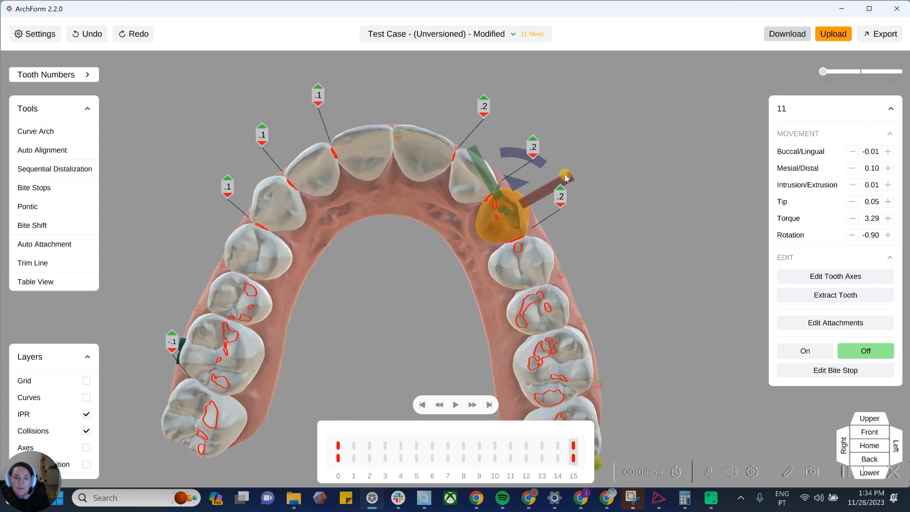
{"action": "left_click_drag", "start_coordinate": [564, 175], "coordinate": [563, 176]}
{"action": "left_click", "coordinate": [585, 241]}
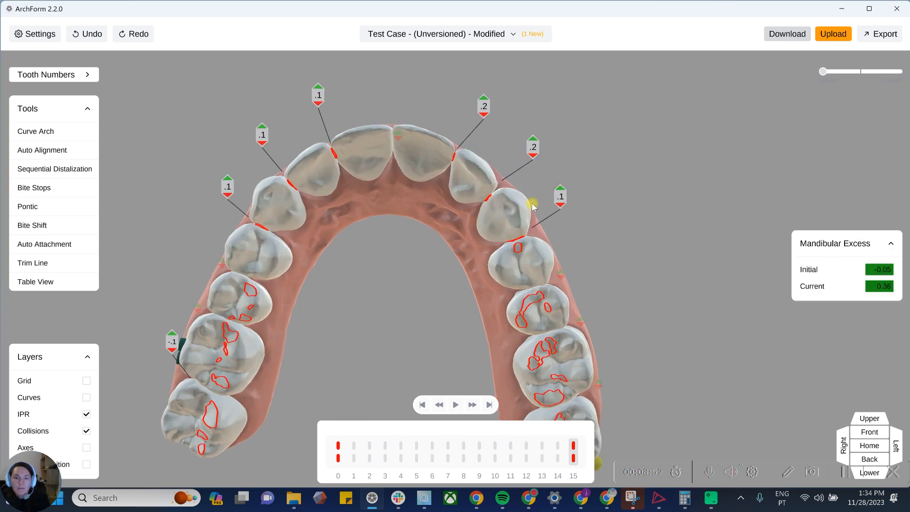
{"action": "scroll", "coordinate": [548, 246], "scroll_direction": "down", "scroll_amount": 1}
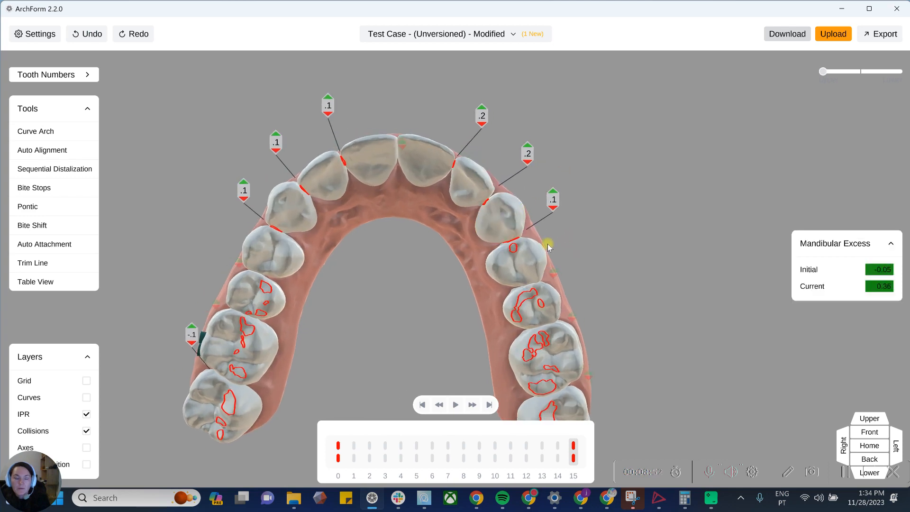
Reduce the IPR between upper teeth 9 and 10 to 0.1
{"action": "left_click", "coordinate": [482, 124]}
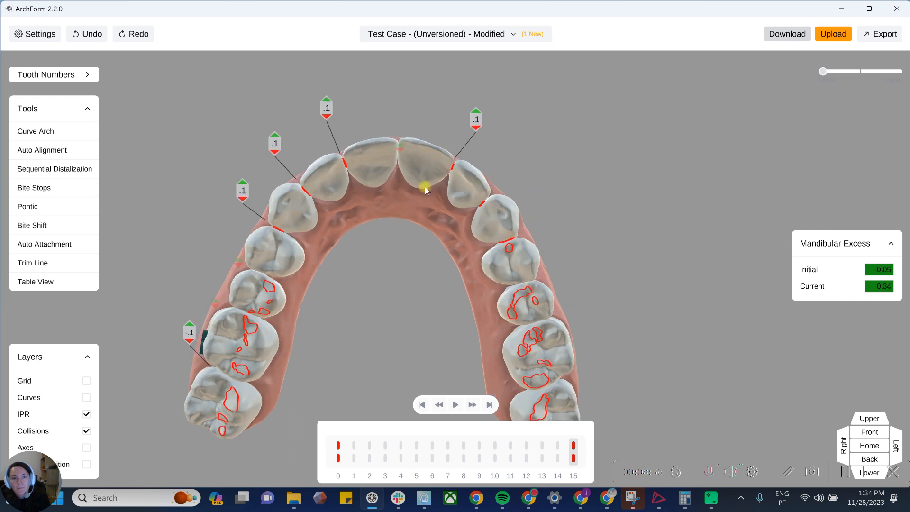
{"action": "left_click_drag", "start_coordinate": [392, 209], "coordinate": [437, 201]}
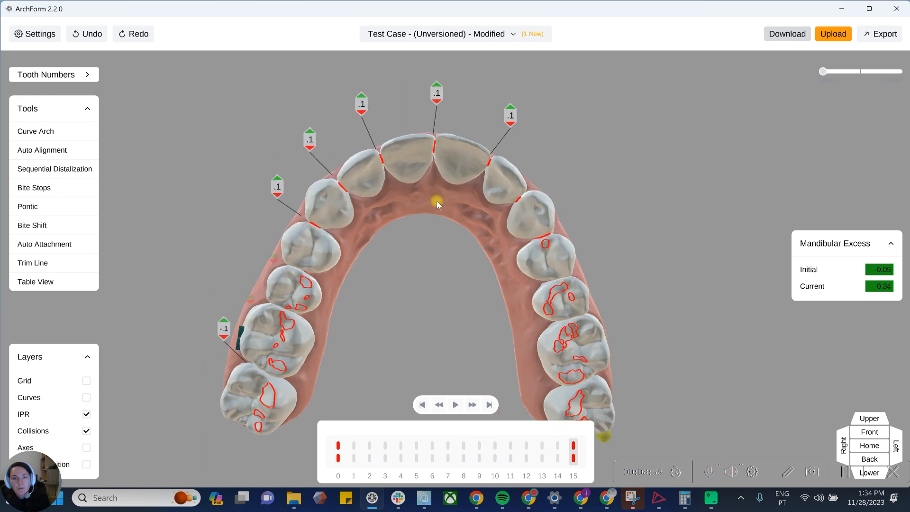
Show the grid over the front view of the upper arch and hide the collisions
{"action": "left_click_drag", "start_coordinate": [465, 460], "coordinate": [756, 426]}
{"action": "scroll", "coordinate": [599, 147], "scroll_direction": "down", "scroll_amount": 1}
{"action": "left_click_drag", "start_coordinate": [599, 148], "coordinate": [614, 198]}
{"action": "scroll", "coordinate": [636, 264], "scroll_direction": "up", "scroll_amount": 4}
{"action": "left_click", "coordinate": [600, 276]}
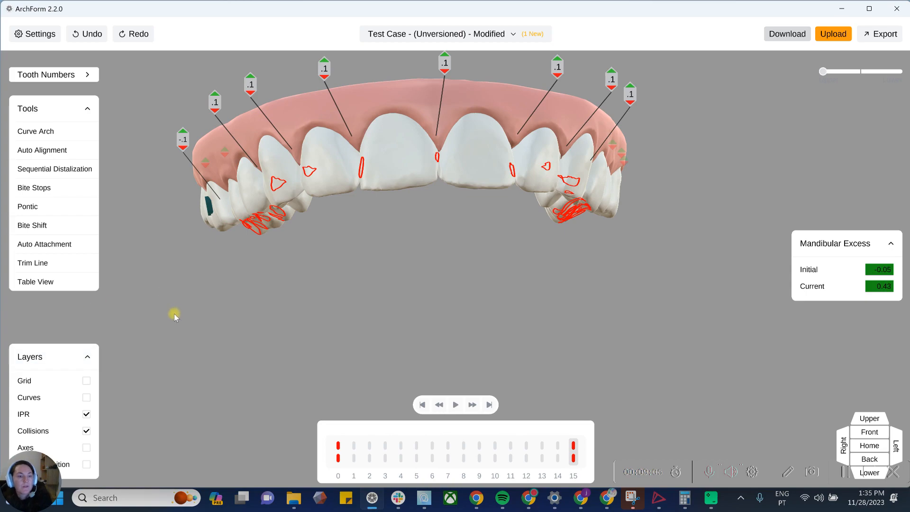
{"action": "left_click", "coordinate": [88, 381]}
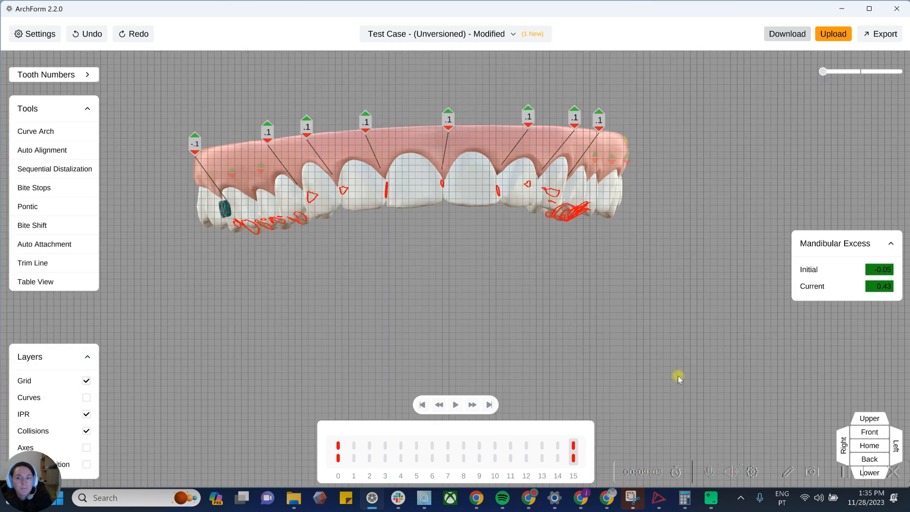
{"action": "left_click", "coordinate": [875, 437]}
{"action": "scroll", "coordinate": [527, 238], "scroll_direction": "up", "scroll_amount": 5}
{"action": "right_click_drag", "start_coordinate": [558, 230], "coordinate": [569, 299]}
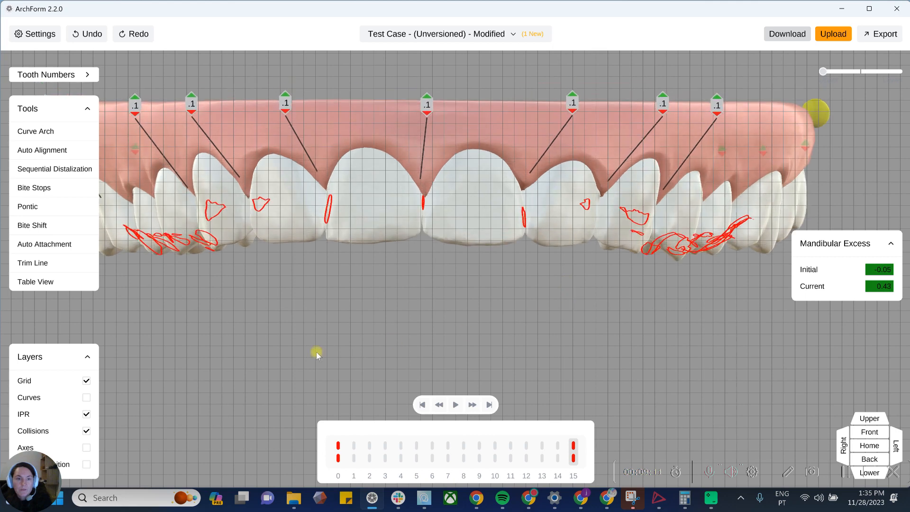
{"action": "left_click", "coordinate": [87, 432]}
{"action": "scroll", "coordinate": [480, 355], "scroll_direction": "up", "scroll_amount": 2}
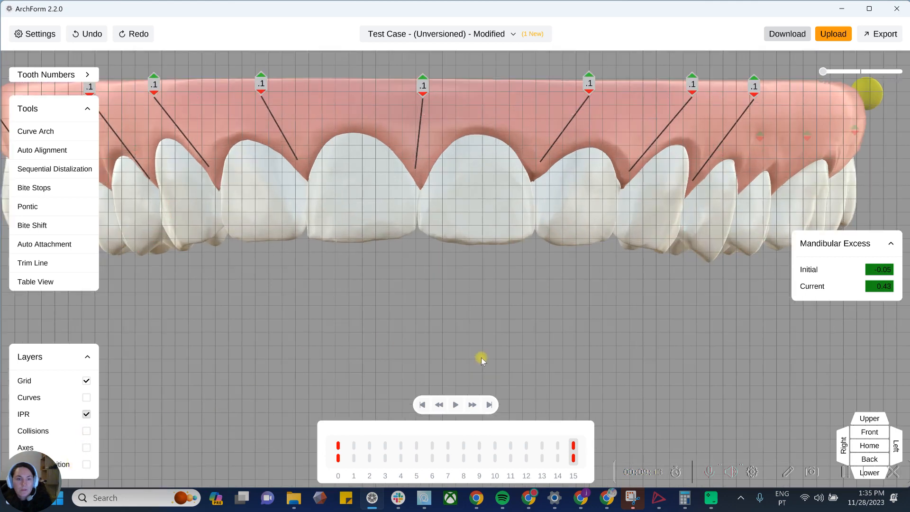
Compare upper canine 11 at stages 0 and 15, and adjust its torque to 4.40
{"action": "left_click", "coordinate": [650, 220]}
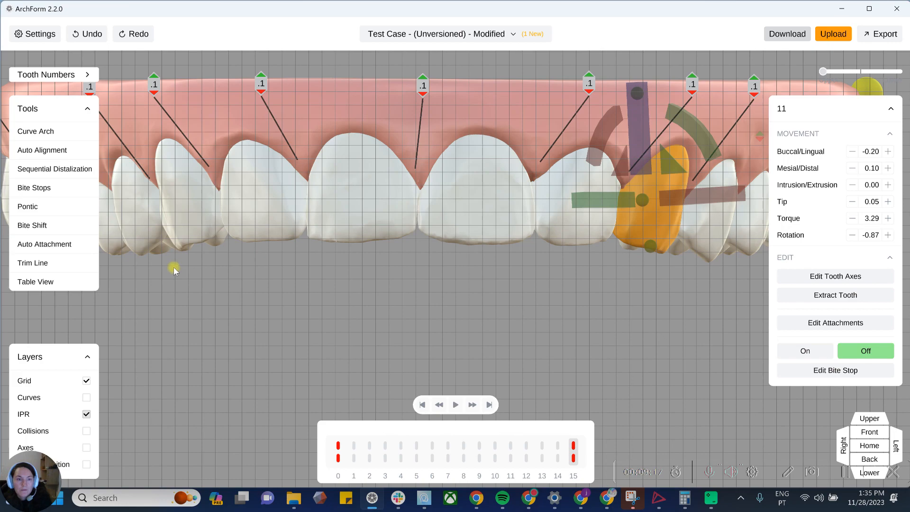
{"action": "left_click", "coordinate": [338, 452]}
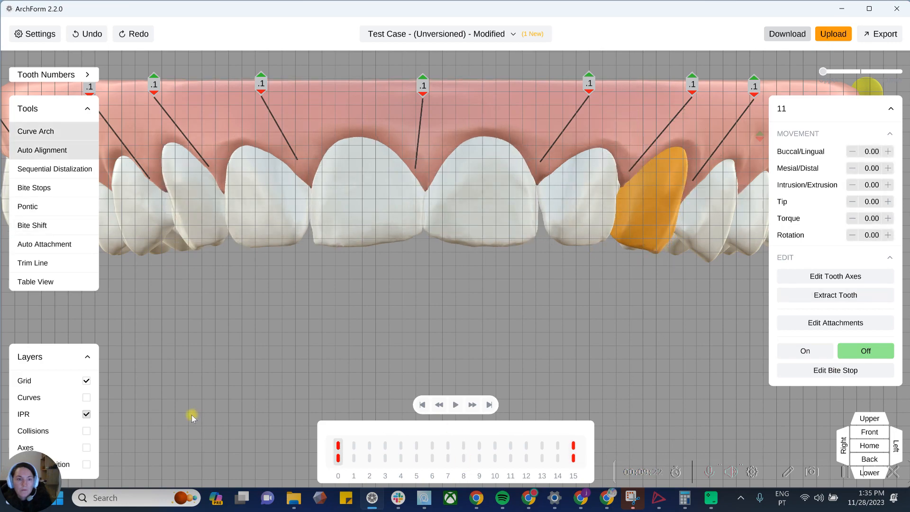
{"action": "left_click", "coordinate": [573, 452]}
{"action": "right_click_drag", "start_coordinate": [627, 265], "coordinate": [625, 368]}
{"action": "left_click_drag", "start_coordinate": [717, 240], "coordinate": [720, 249]}
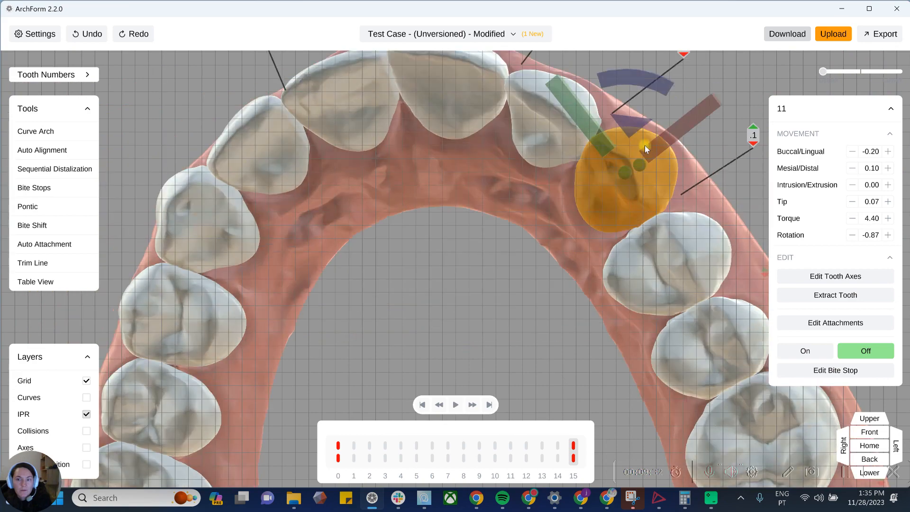
{"action": "right_click_drag", "start_coordinate": [645, 146], "coordinate": [646, 142]}
{"action": "left_click", "coordinate": [660, 142]}
{"action": "left_click", "coordinate": [662, 144]}
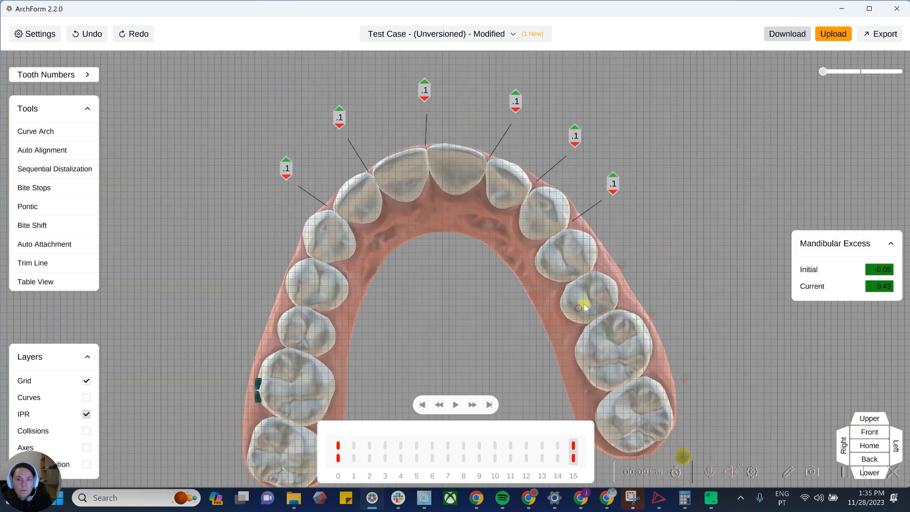
View the upper arch from the front and adjust the height of lateral incisor 7 against the grid
{"action": "right_click_drag", "start_coordinate": [590, 273], "coordinate": [604, 182]}
{"action": "left_click", "coordinate": [869, 432]}
{"action": "scroll", "coordinate": [299, 278], "scroll_direction": "up", "scroll_amount": 5}
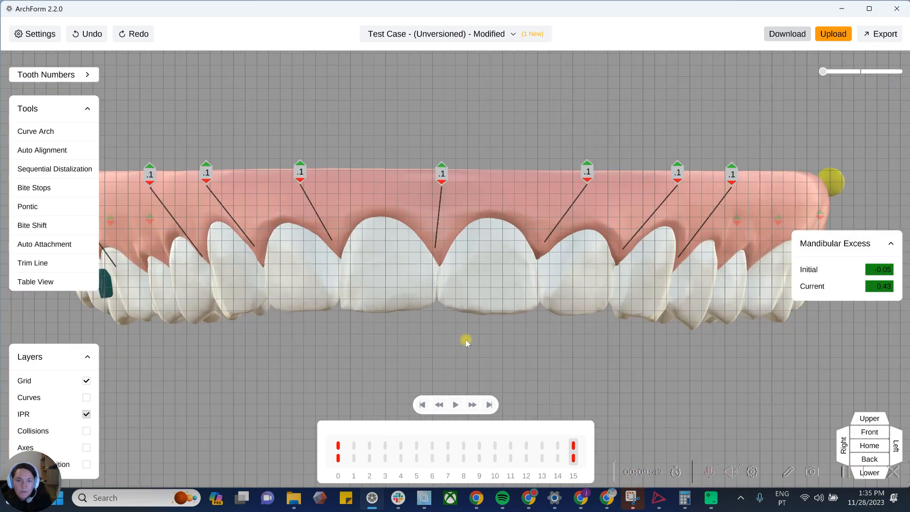
{"action": "left_click", "coordinate": [246, 296]}
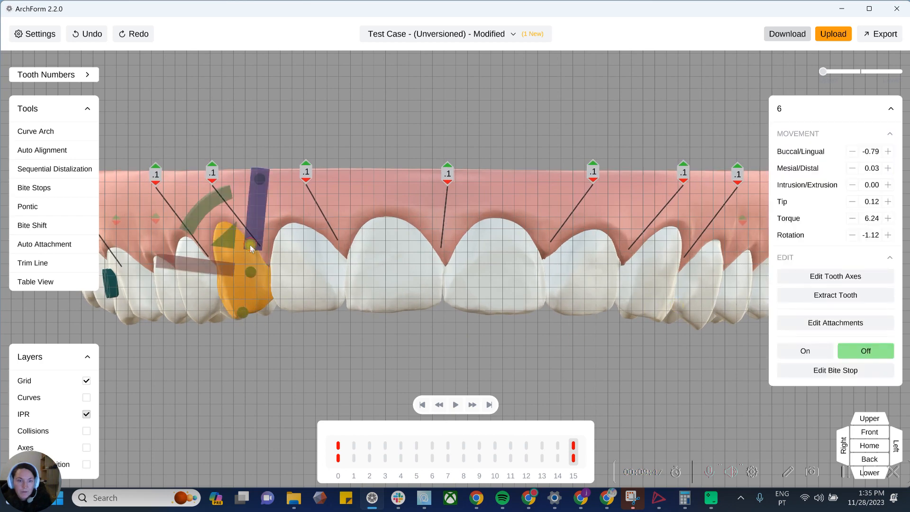
{"action": "left_click", "coordinate": [271, 340]}
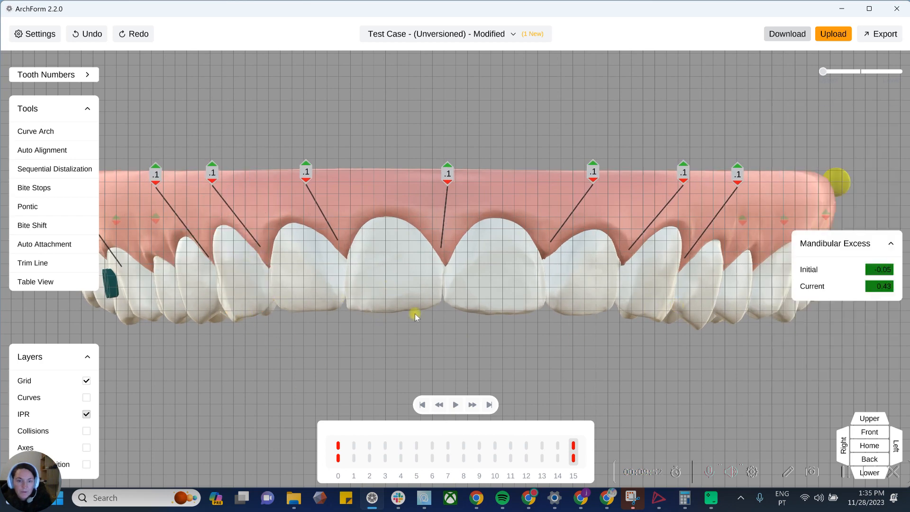
{"action": "left_click", "coordinate": [273, 278]}
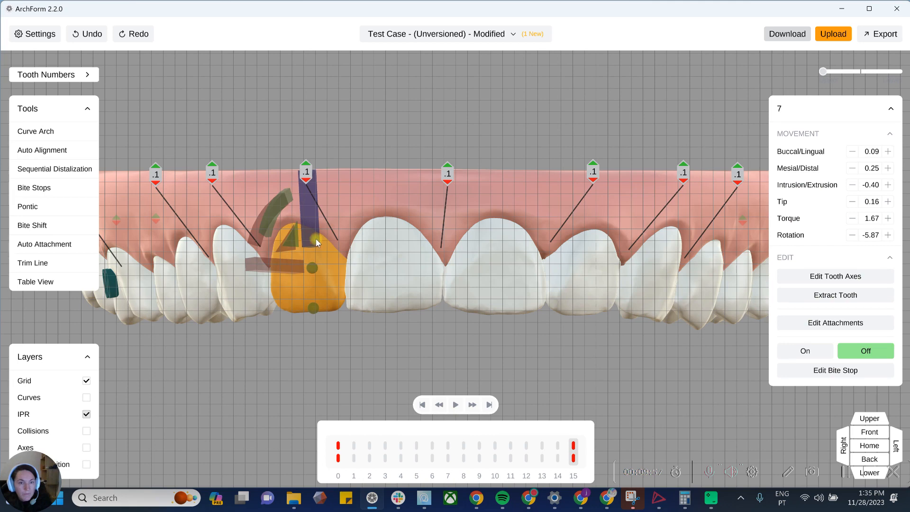
Extrude upper central incisor 8 slightly to level its edge against the grid
{"action": "left_click", "coordinate": [388, 277]}
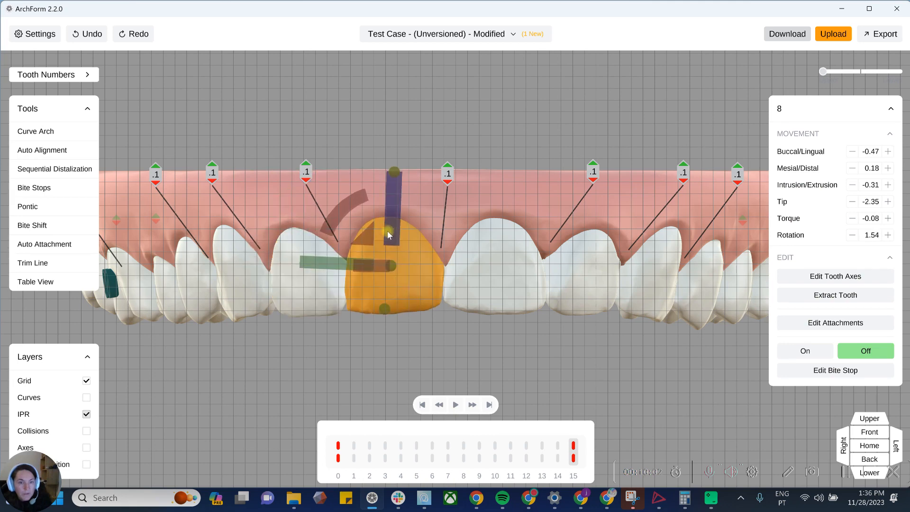
{"action": "left_click", "coordinate": [469, 277]}
{"action": "left_click", "coordinate": [393, 288]}
{"action": "left_click_drag", "start_coordinate": [394, 239], "coordinate": [394, 243]}
{"action": "left_click", "coordinate": [467, 335]}
Extrude upper lateral incisor 10 slightly to level it with the adjacent incisors
{"action": "left_click", "coordinate": [583, 294]}
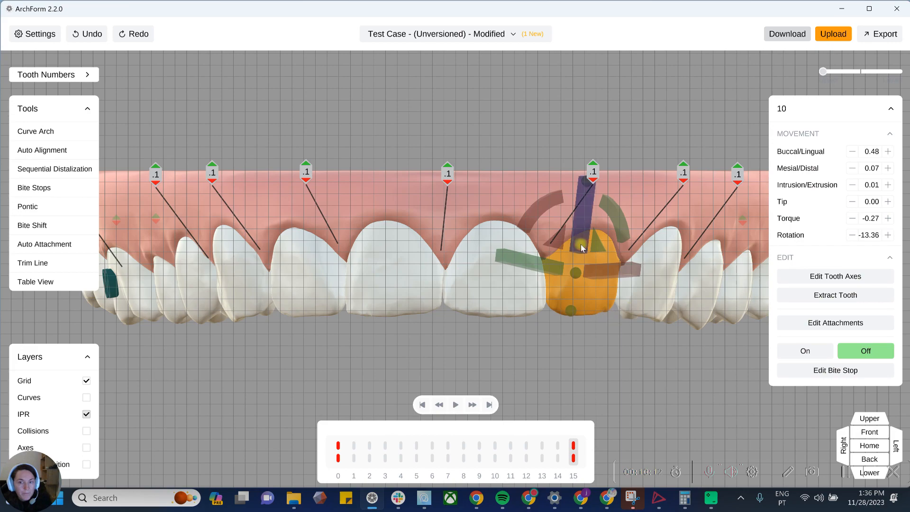
{"action": "left_click_drag", "start_coordinate": [582, 244], "coordinate": [582, 246]}
{"action": "left_click", "coordinate": [582, 376]}
Turn the collision display back on and clear the IPR between upper teeth 7 and 8
{"action": "left_click_drag", "start_coordinate": [455, 458], "coordinate": [703, 469]}
{"action": "scroll", "coordinate": [502, 358], "scroll_direction": "down", "scroll_amount": 5}
{"action": "scroll", "coordinate": [502, 358], "scroll_direction": "up", "scroll_amount": 2}
{"action": "left_click", "coordinate": [87, 431]}
{"action": "scroll", "coordinate": [417, 367], "scroll_direction": "down", "scroll_amount": 4}
{"action": "left_click_drag", "start_coordinate": [405, 382], "coordinate": [582, 174]}
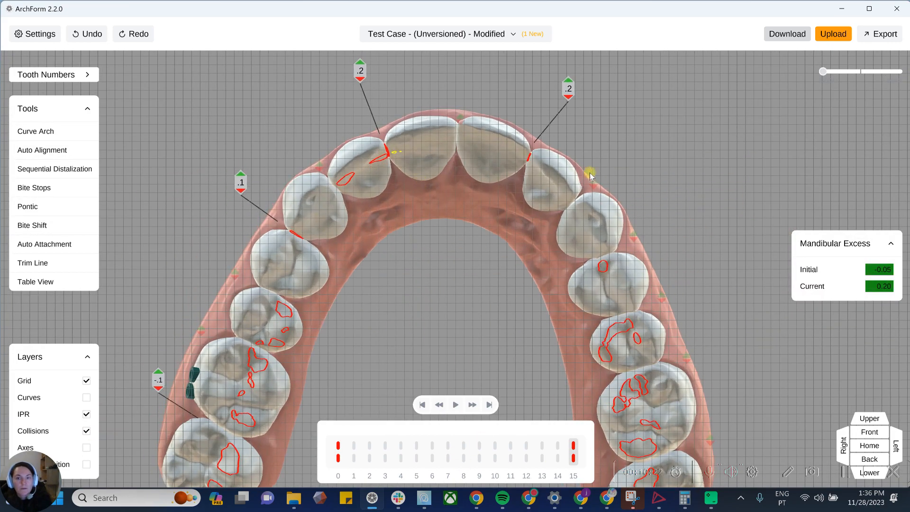
{"action": "left_click_drag", "start_coordinate": [467, 183], "coordinate": [558, 152]}
{"action": "left_click", "coordinate": [375, 108]}
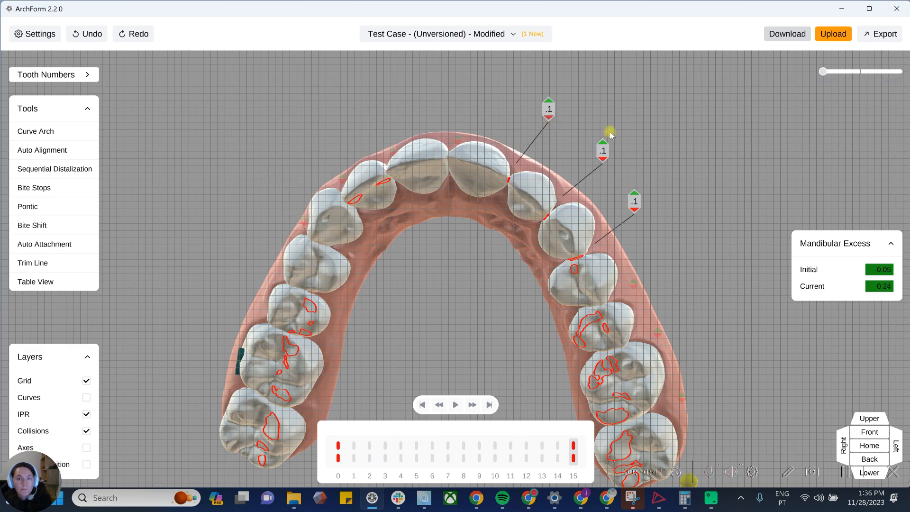
Isolate the lower arch in front view and adjust lower canine 27 to an intrusion/extrusion of -0.19
{"action": "left_click_drag", "start_coordinate": [615, 267], "coordinate": [601, 319]}
{"action": "left_click", "coordinate": [869, 431]}
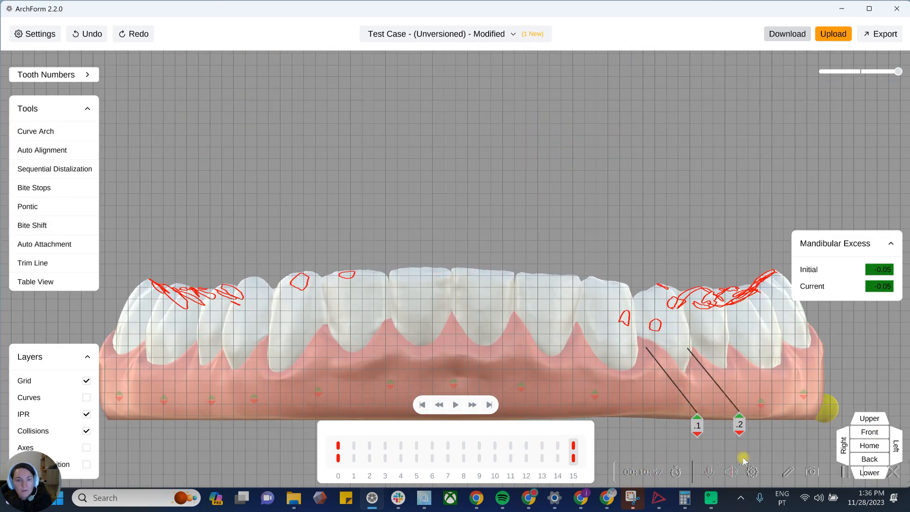
{"action": "left_click", "coordinate": [313, 277]}
{"action": "left_click_drag", "start_coordinate": [308, 252], "coordinate": [306, 255]}
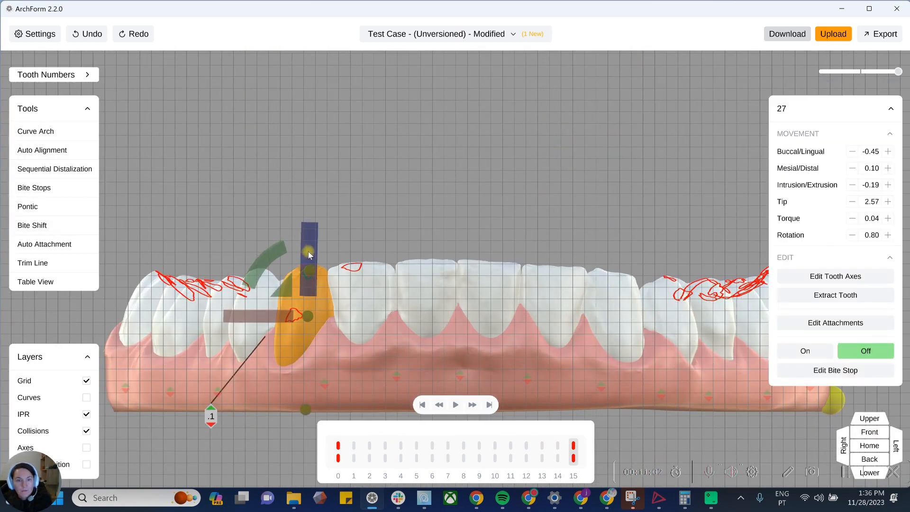
Set lower canine 27's intrusion/extrusion to -0.25 and check its contacts from the occlusal side
{"action": "left_click", "coordinate": [309, 255]}
{"action": "left_click", "coordinate": [370, 247]}
{"action": "left_click_drag", "start_coordinate": [369, 246], "coordinate": [435, 298]}
{"action": "scroll", "coordinate": [435, 298], "scroll_direction": "up", "scroll_amount": 5}
{"action": "left_click", "coordinate": [346, 320]}
{"action": "left_click_drag", "start_coordinate": [297, 378], "coordinate": [309, 394]}
{"action": "left_click", "coordinate": [268, 284]}
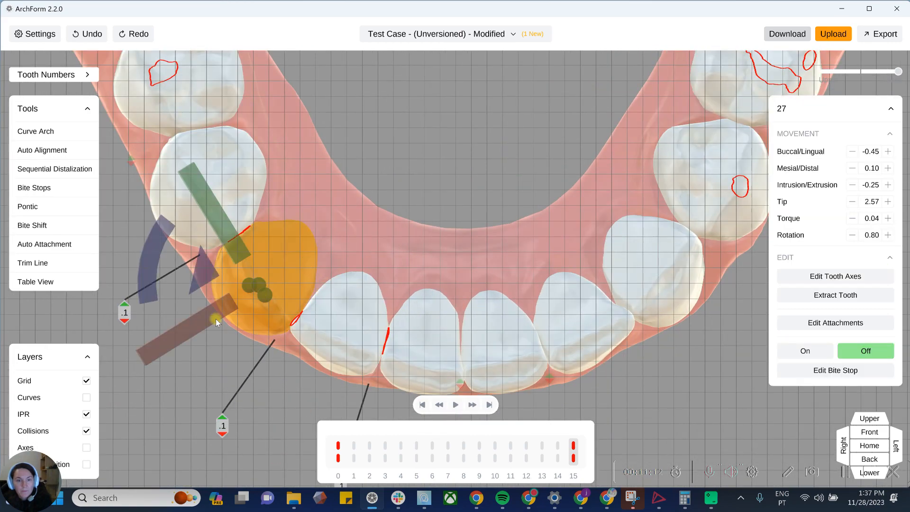
{"action": "left_click", "coordinate": [195, 274]}
{"action": "left_click_drag", "start_coordinate": [188, 262], "coordinate": [317, 357]}
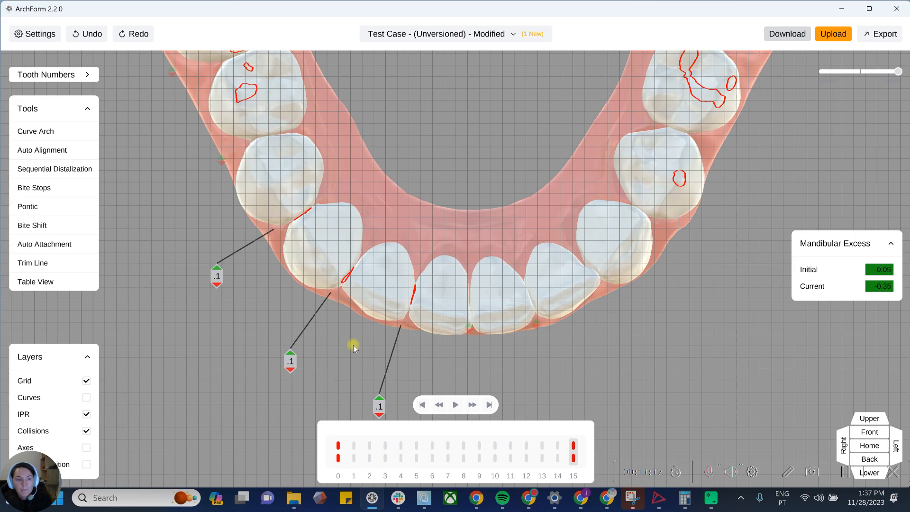
Clear the 0.1 IPR values at the contacts between lower teeth 24 and 28
{"action": "left_click", "coordinate": [217, 285]}
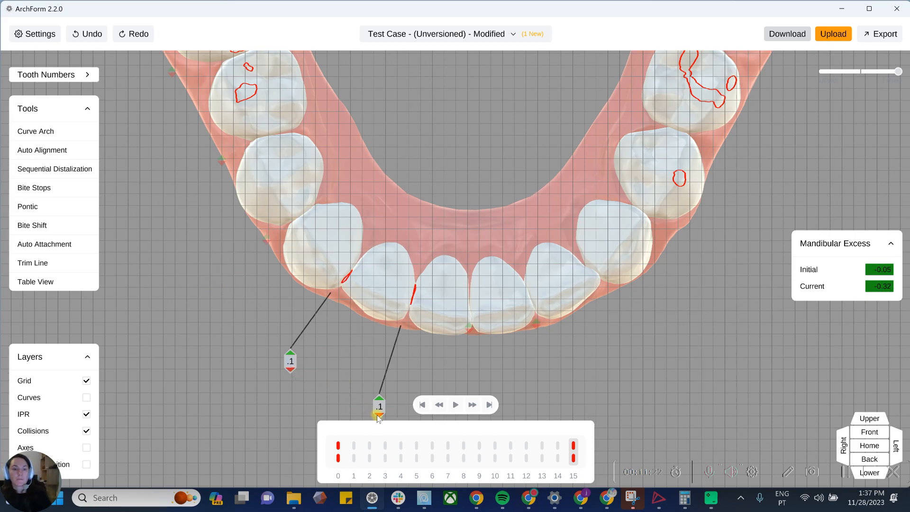
{"action": "left_click", "coordinate": [378, 416]}
{"action": "scroll", "coordinate": [485, 374], "scroll_direction": "down", "scroll_amount": 1}
{"action": "left_click_drag", "start_coordinate": [485, 375], "coordinate": [474, 362]}
{"action": "right_click_drag", "start_coordinate": [473, 362], "coordinate": [473, 334]}
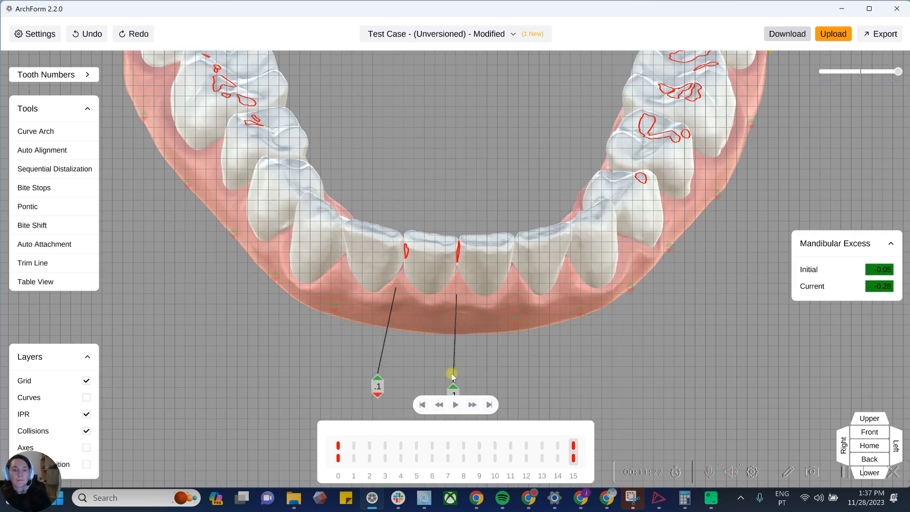
{"action": "left_click_drag", "start_coordinate": [452, 374], "coordinate": [451, 352]}
{"action": "left_click", "coordinate": [451, 329]}
{"action": "left_click_drag", "start_coordinate": [514, 247], "coordinate": [457, 258]}
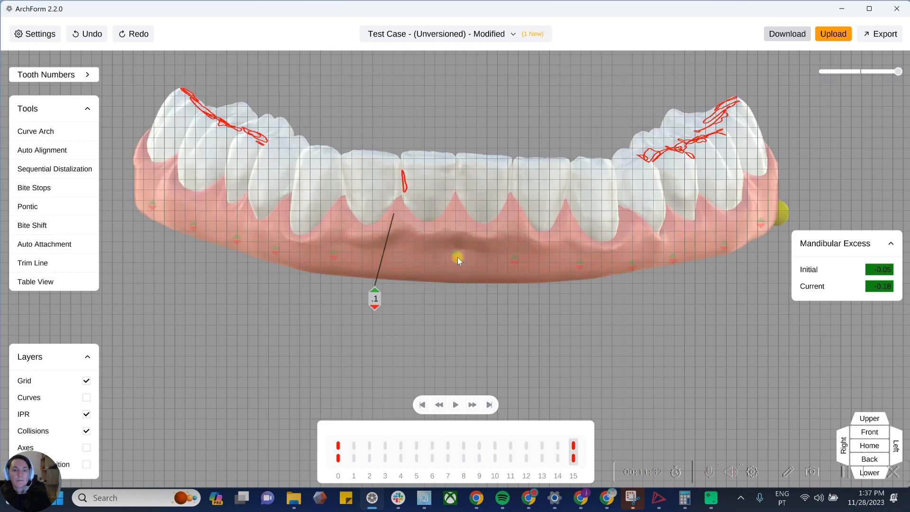
{"action": "left_click", "coordinate": [374, 309]}
{"action": "mouse_move", "coordinate": [733, 404]}
{"action": "left_mouse_down"}
{"action": "mouse_move", "coordinate": [582, 243]}
{"action": "mouse_move", "coordinate": [427, 182]}
{"action": "left_mouse_up"}
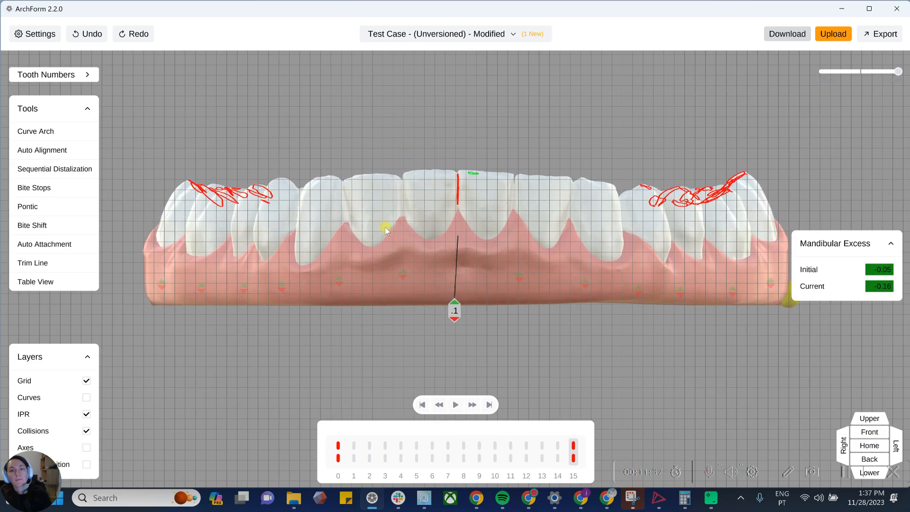
Level the lower incisor edges against the grid, correcting the IPR between neighbouring teeth
{"action": "left_click", "coordinate": [599, 205]}
{"action": "left_click", "coordinate": [546, 224]}
{"action": "left_click", "coordinate": [493, 204]}
{"action": "mouse_move", "coordinate": [482, 150]}
{"action": "left_mouse_down"}
{"action": "mouse_move", "coordinate": [482, 162]}
{"action": "mouse_move", "coordinate": [436, 177]}
{"action": "mouse_move", "coordinate": [434, 162]}
{"action": "mouse_move", "coordinate": [480, 172]}
{"action": "left_mouse_up"}
{"action": "left_click", "coordinate": [438, 202]}
{"action": "left_click", "coordinate": [402, 274]}
{"action": "left_click", "coordinate": [339, 278]}
{"action": "left_click", "coordinate": [439, 201]}
{"action": "left_click", "coordinate": [473, 194]}
{"action": "left_click", "coordinate": [510, 282]}
{"action": "left_click", "coordinate": [541, 209]}
{"action": "left_click_drag", "start_coordinate": [539, 155], "coordinate": [539, 158]}
Clear all remaining IPR between the lower front teeth
{"action": "left_click", "coordinate": [583, 304]}
{"action": "left_click", "coordinate": [302, 321]}
{"action": "left_click", "coordinate": [380, 320]}
{"action": "left_click", "coordinate": [541, 321]}
{"action": "left_click", "coordinate": [455, 321]}
{"action": "scroll", "coordinate": [732, 170], "scroll_direction": "down", "scroll_amount": 3}
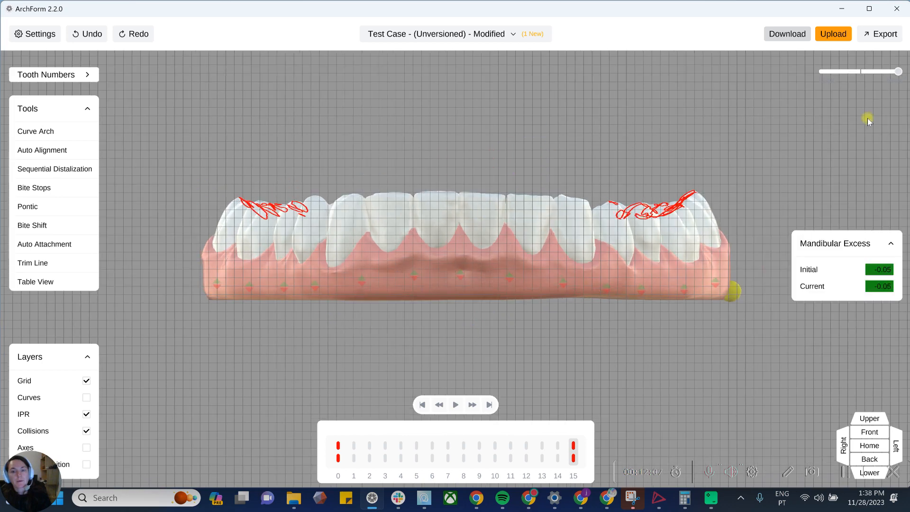
Return the lower arch to front view and hide the grid
{"action": "left_click", "coordinate": [861, 72]}
{"action": "left_click_drag", "start_coordinate": [660, 136], "coordinate": [616, 115]}
{"action": "left_click", "coordinate": [898, 72]}
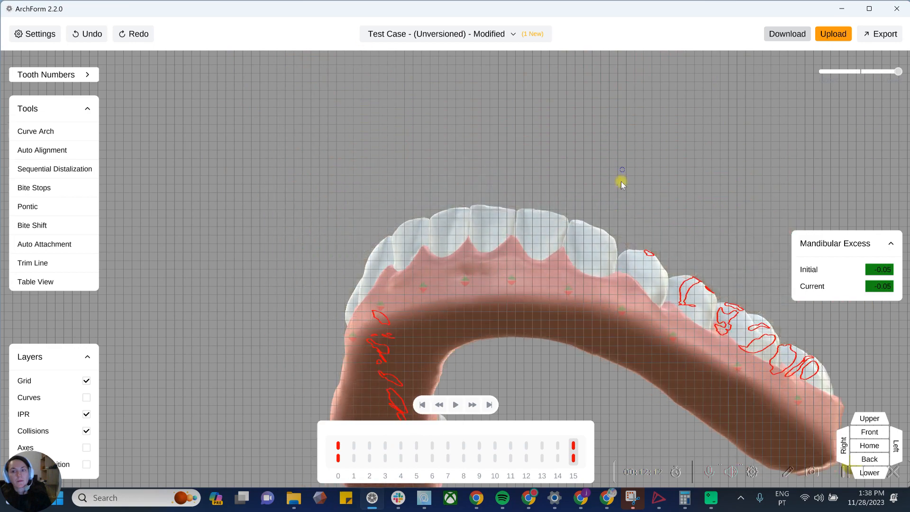
{"action": "left_click", "coordinate": [870, 432]}
{"action": "left_click", "coordinate": [87, 380]}
{"action": "left_click_drag", "start_coordinate": [467, 387], "coordinate": [424, 375]}
{"action": "mouse_move", "coordinate": [414, 411]}
{"action": "left_mouse_down"}
{"action": "mouse_move", "coordinate": [612, 223]}
{"action": "mouse_move", "coordinate": [687, 219]}
{"action": "mouse_move", "coordinate": [528, 330]}
{"action": "left_mouse_up"}
Show both arches and slightly intrude upper premolar 12 to relieve its bite collision
{"action": "left_click", "coordinate": [688, 220]}
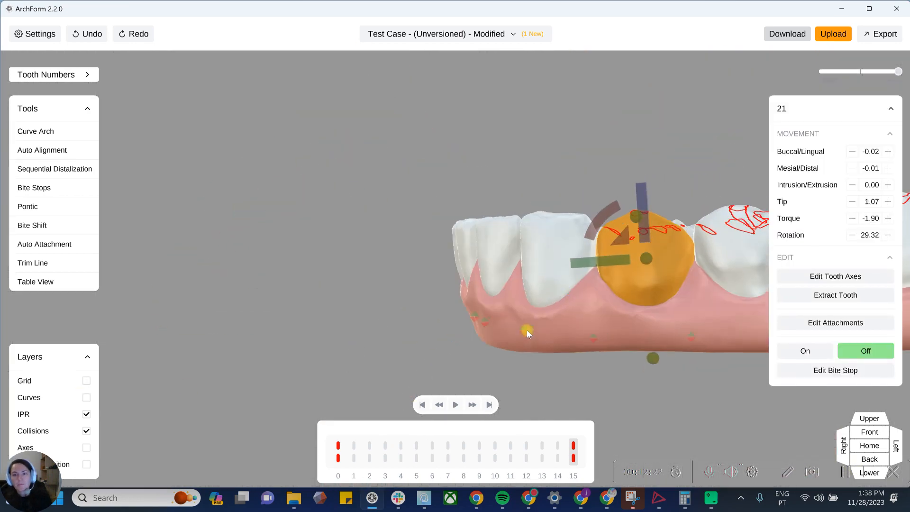
{"action": "left_click", "coordinate": [856, 72]}
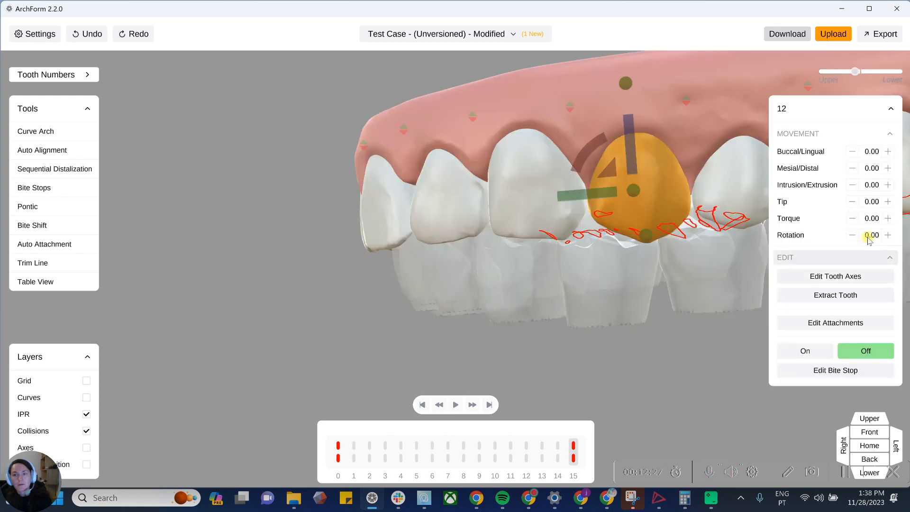
{"action": "left_click", "coordinate": [853, 185]}
{"action": "left_click", "coordinate": [852, 185]}
{"action": "left_click_drag", "start_coordinate": [678, 138], "coordinate": [758, 265]}
Examine lower premolar 21's movement values and rotation from below with both arches shown
{"action": "left_click", "coordinate": [862, 71]}
{"action": "left_click_drag", "start_coordinate": [682, 227], "coordinate": [616, 379]}
{"action": "left_click", "coordinate": [576, 271]}
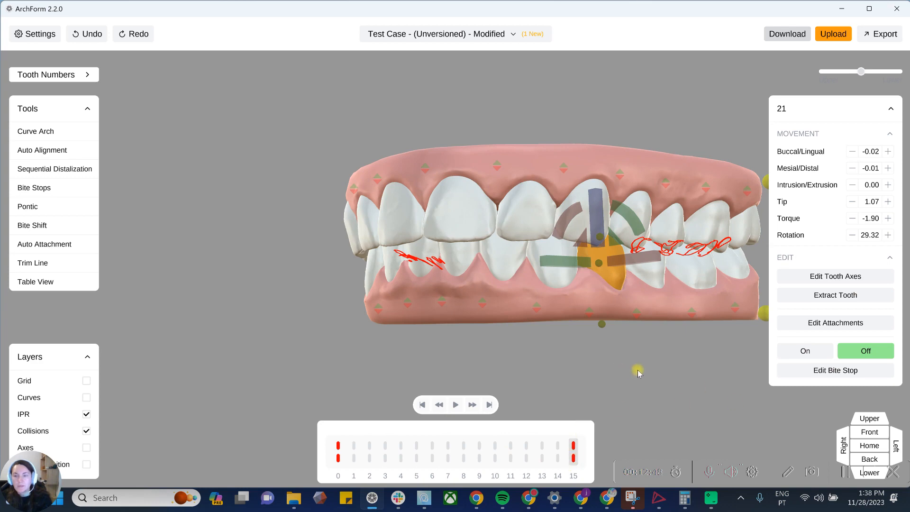
{"action": "left_click_drag", "start_coordinate": [561, 319], "coordinate": [760, 257]}
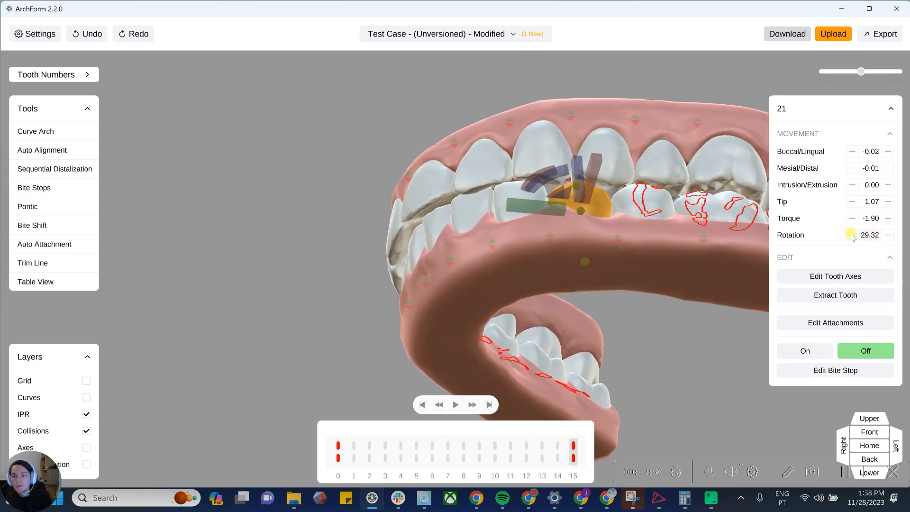
Review the staging step sizes in the settings and compare stage 0 with stage 15
{"action": "left_click", "coordinate": [33, 42]}
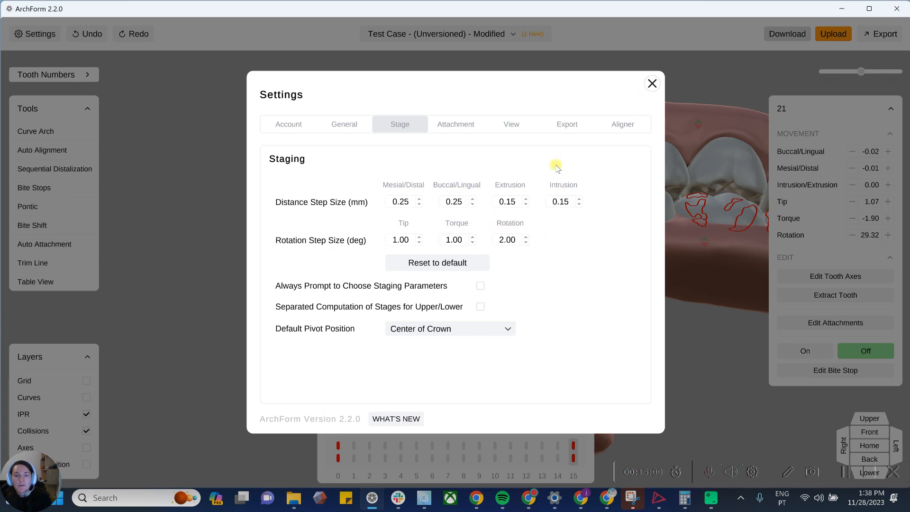
{"action": "left_click", "coordinate": [652, 84]}
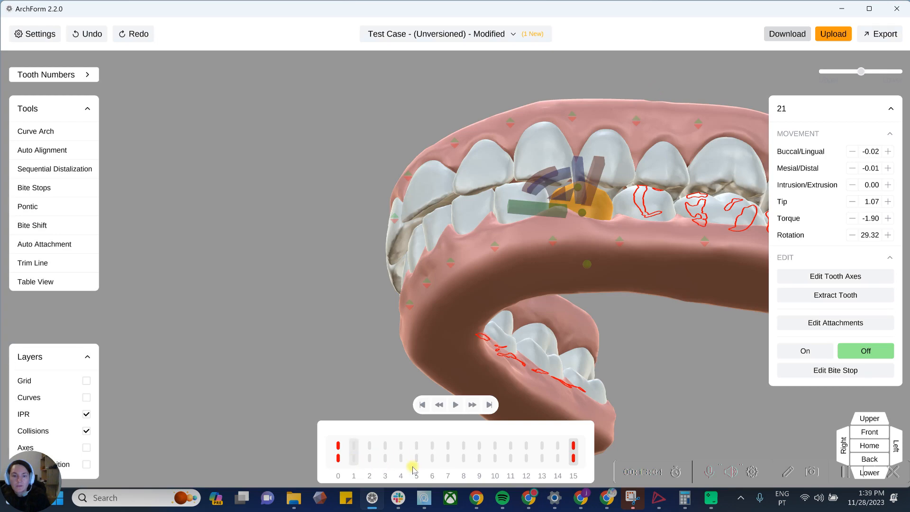
{"action": "left_click", "coordinate": [338, 458]}
{"action": "left_click", "coordinate": [574, 459]}
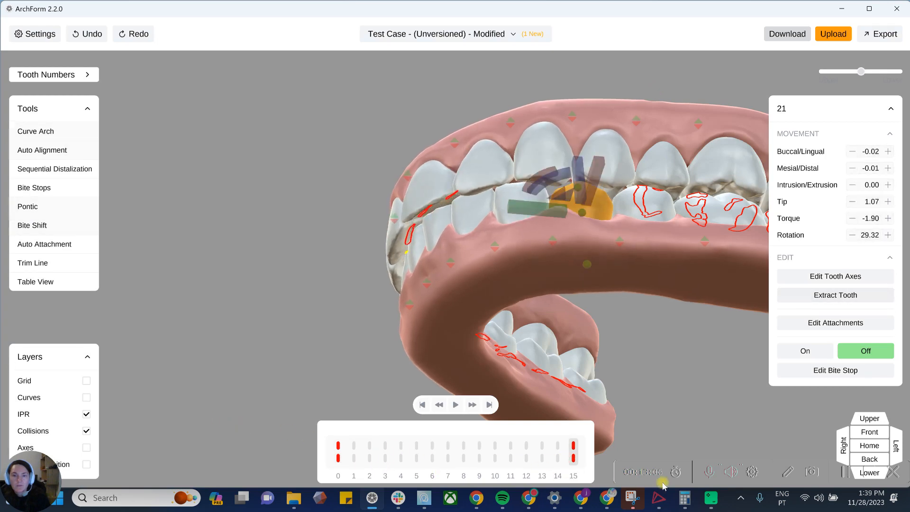
Adjust the buccal/lingual position of upper central incisor 9 and clear the IPR between upper teeth 9 and 10
{"action": "left_click_drag", "start_coordinate": [664, 306], "coordinate": [532, 190]}
{"action": "left_click", "coordinate": [527, 195]}
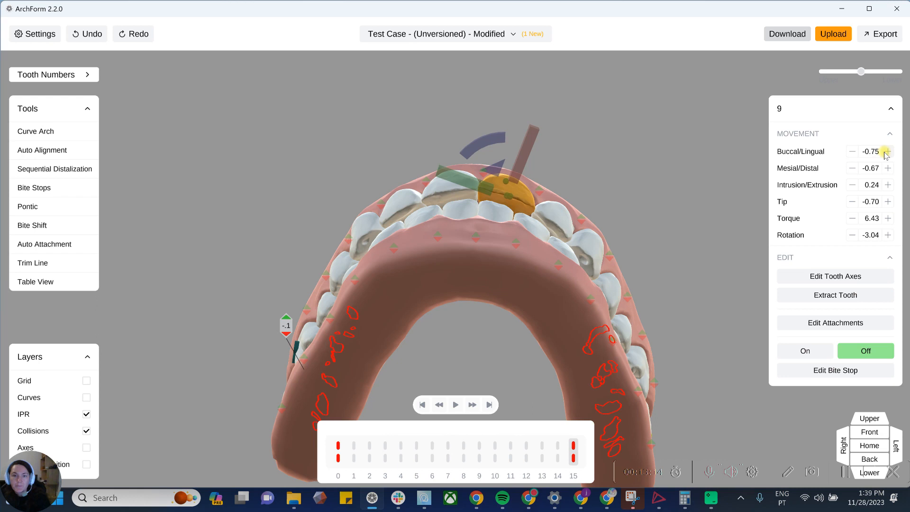
{"action": "left_click", "coordinate": [489, 121]}
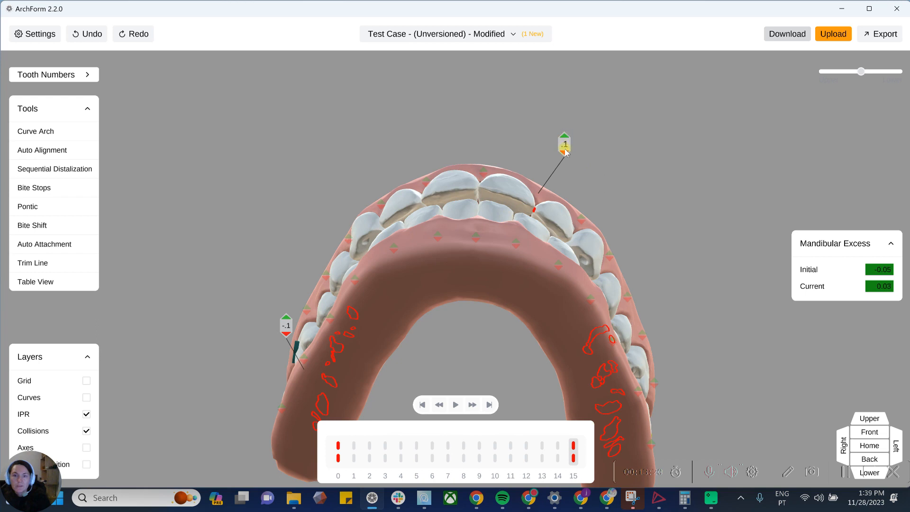
{"action": "left_click_drag", "start_coordinate": [591, 174], "coordinate": [573, 189]}
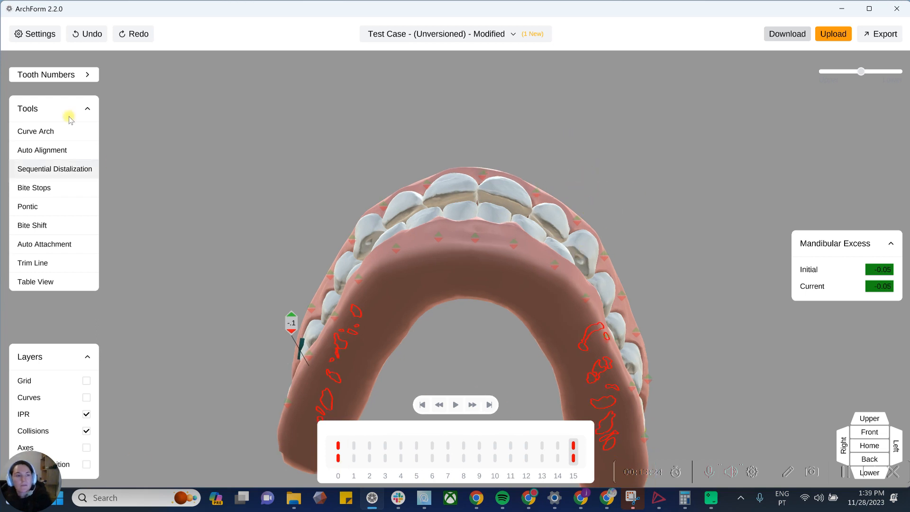
Review the auto-attachment rules for the upper centrals in the settings
{"action": "left_click", "coordinate": [34, 34]}
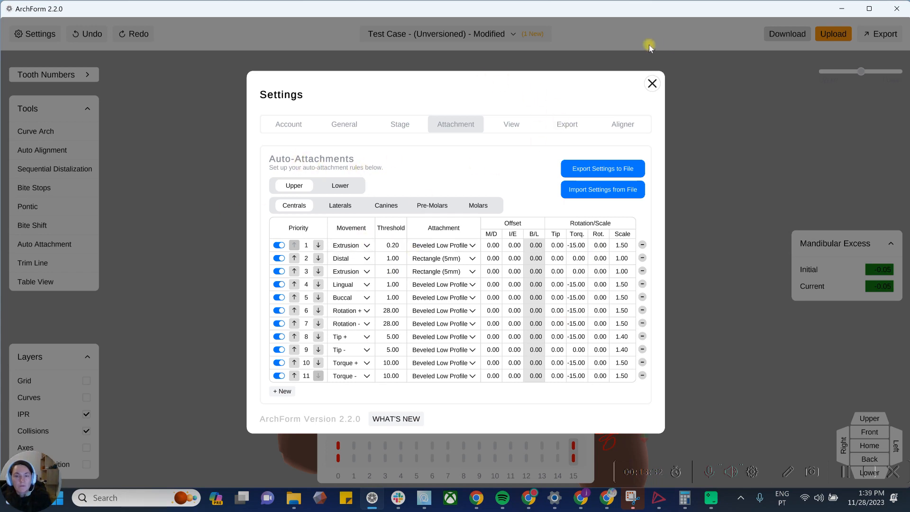
{"action": "left_click", "coordinate": [652, 84]}
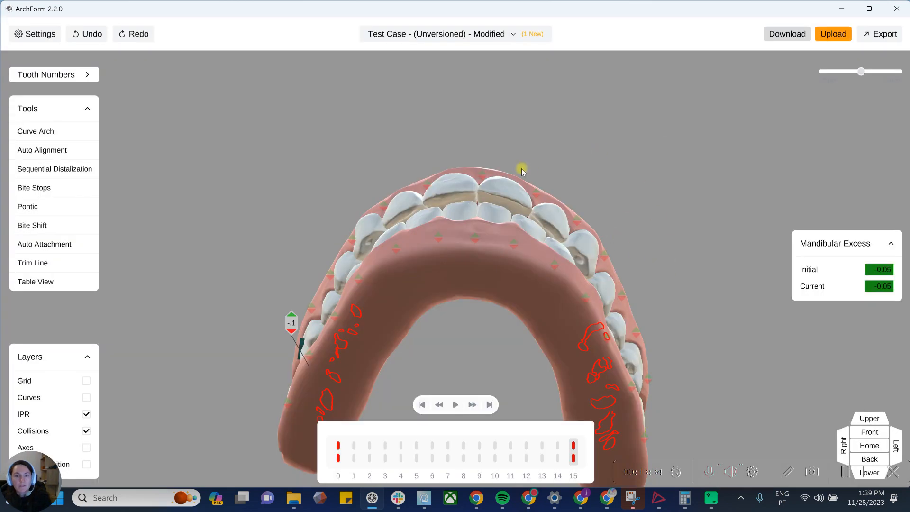
{"action": "scroll", "coordinate": [522, 171], "scroll_direction": "up", "scroll_amount": 2}
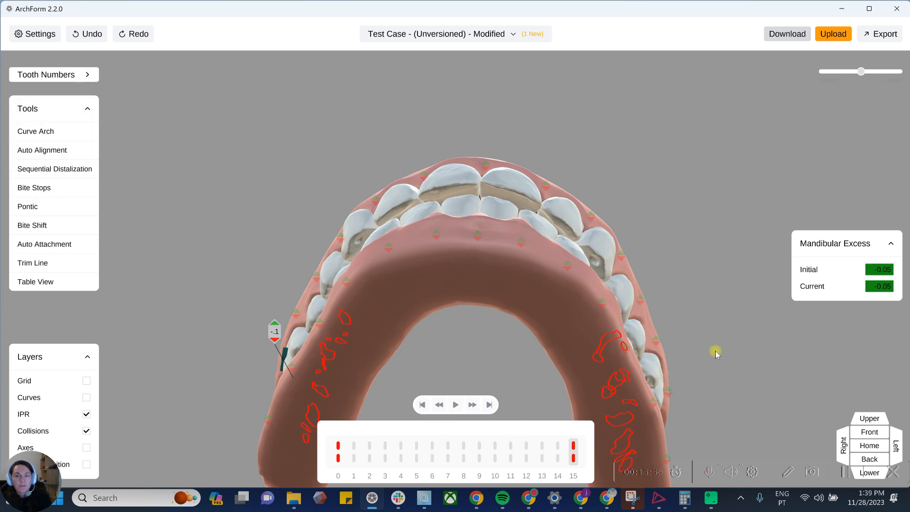
Check the attachment tools for upper lateral incisor 10 and leave them unchanged
{"action": "left_click_drag", "start_coordinate": [753, 356], "coordinate": [579, 204]}
{"action": "left_click", "coordinate": [547, 204]}
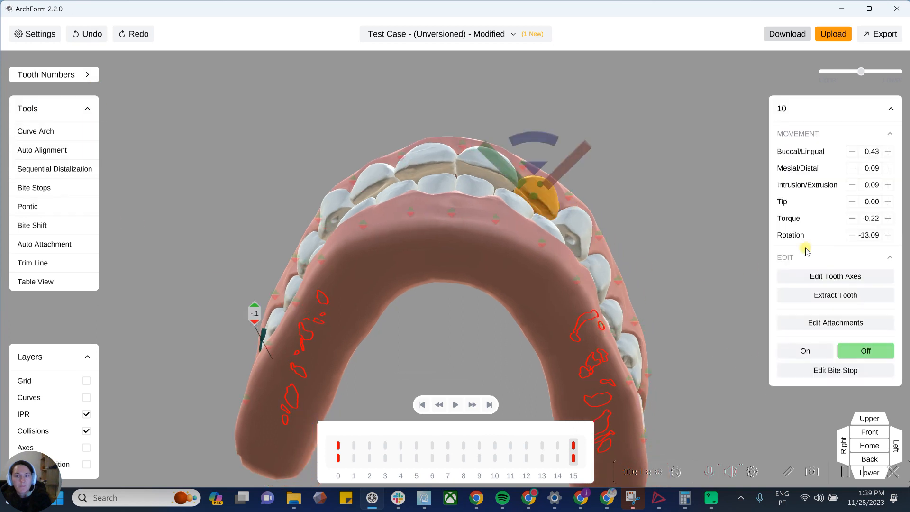
{"action": "left_click", "coordinate": [834, 322]}
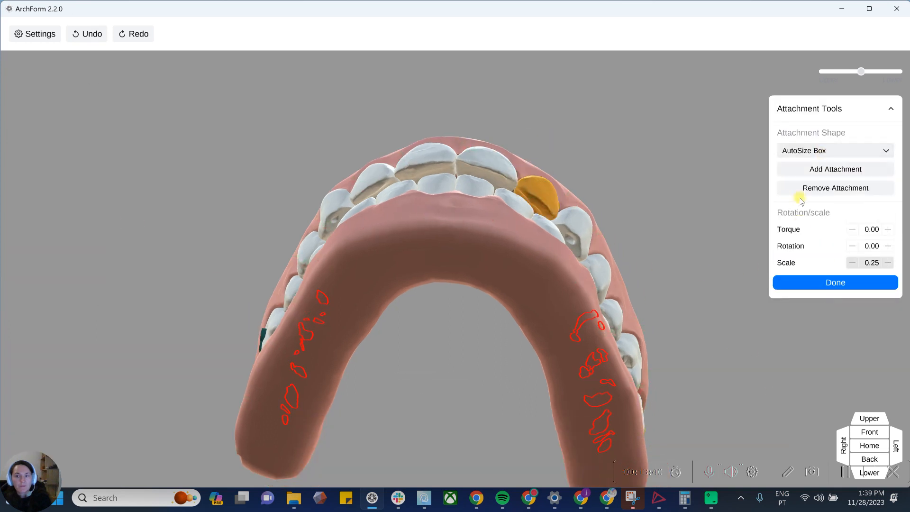
{"action": "left_click", "coordinate": [827, 283]}
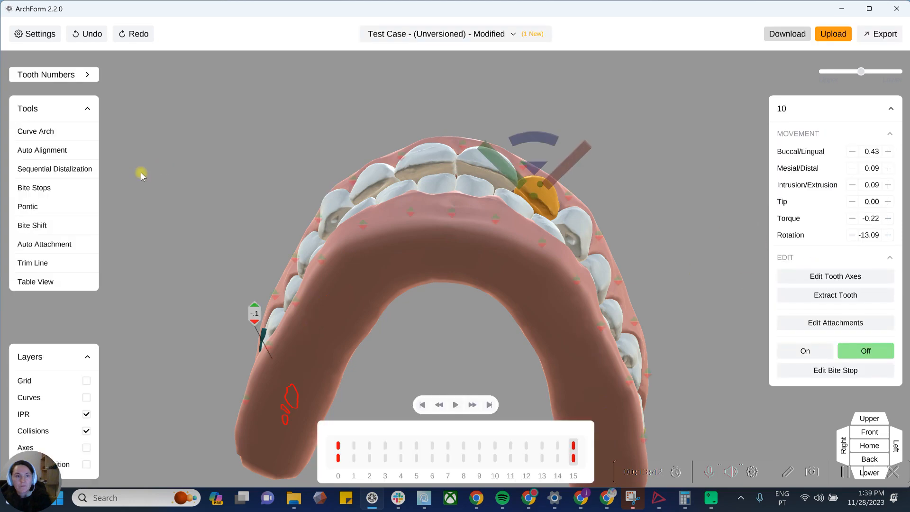
Generate automatic attachments on the teeth and inspect them from the front and side
{"action": "left_click", "coordinate": [36, 244]}
{"action": "left_click_drag", "start_coordinate": [410, 272], "coordinate": [607, 363]}
{"action": "scroll", "coordinate": [425, 278], "scroll_direction": "up", "scroll_amount": 3}
{"action": "left_click_drag", "start_coordinate": [445, 258], "coordinate": [436, 228]}
{"action": "scroll", "coordinate": [531, 295], "scroll_direction": "down", "scroll_amount": 2}
{"action": "left_click_drag", "start_coordinate": [533, 298], "coordinate": [335, 343]}
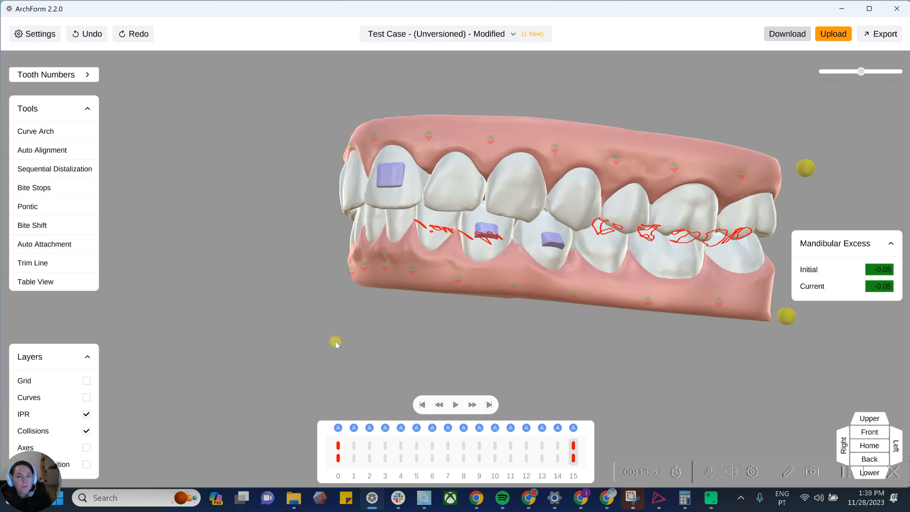
Turn the attachment on lower premolar 21 vertical, set its scale to 1.20 and center it on the tooth
{"action": "scroll", "coordinate": [445, 277], "scroll_direction": "up", "scroll_amount": 5}
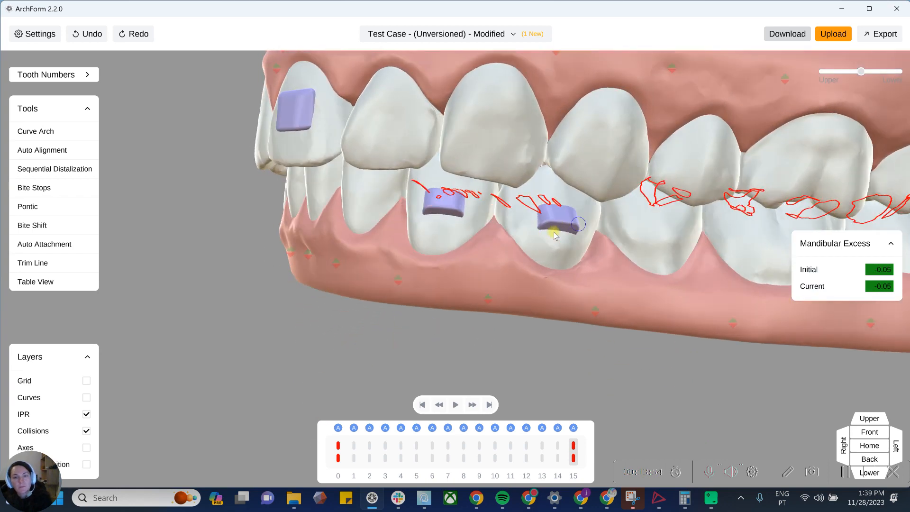
{"action": "left_click", "coordinate": [581, 247]}
{"action": "left_click", "coordinate": [825, 323]}
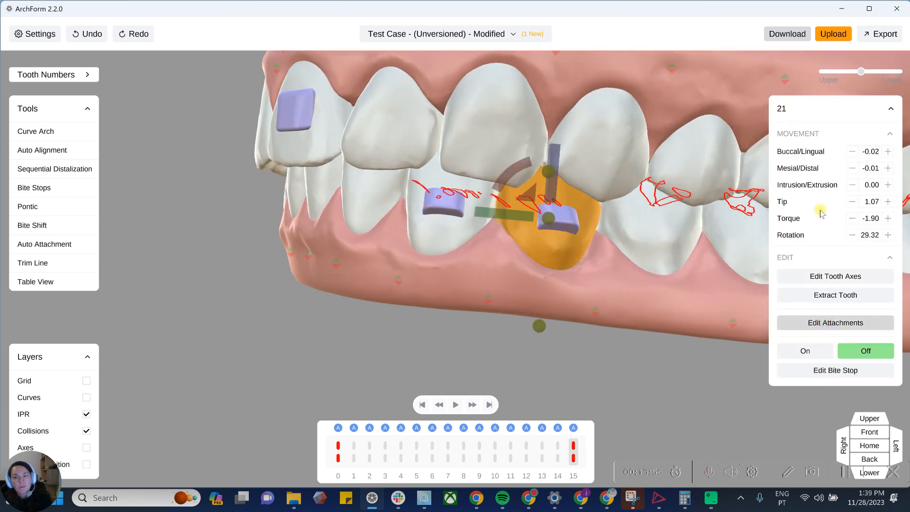
{"action": "left_click_drag", "start_coordinate": [548, 210], "coordinate": [509, 220]}
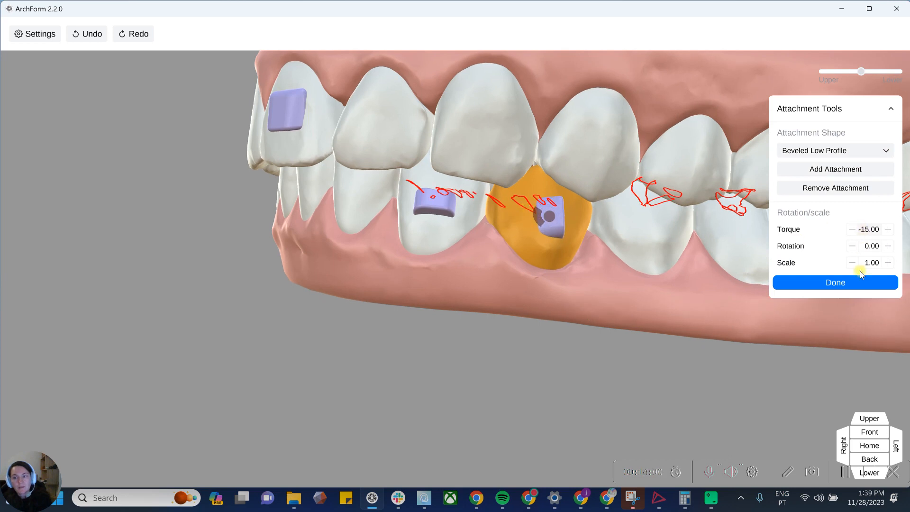
{"action": "left_click", "coordinate": [888, 262]}
{"action": "left_click_drag", "start_coordinate": [671, 264], "coordinate": [564, 260]}
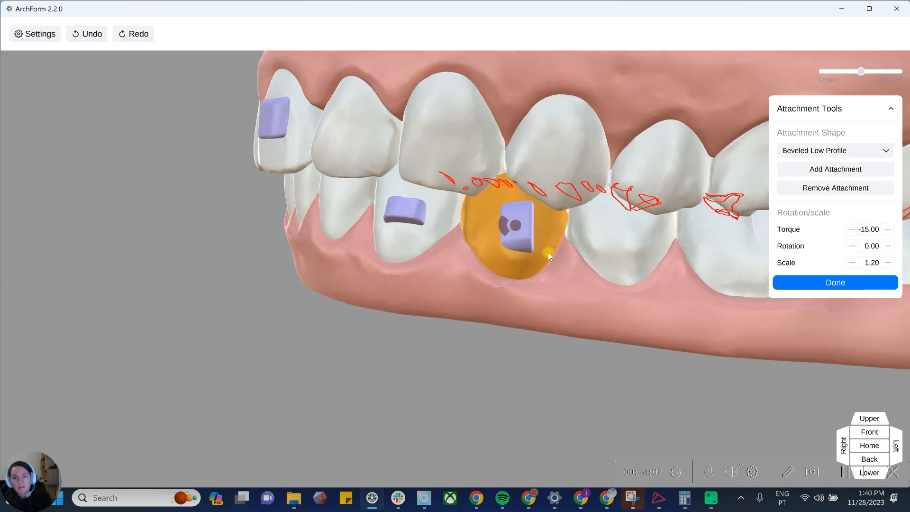
{"action": "left_click_drag", "start_coordinate": [508, 226], "coordinate": [508, 224]}
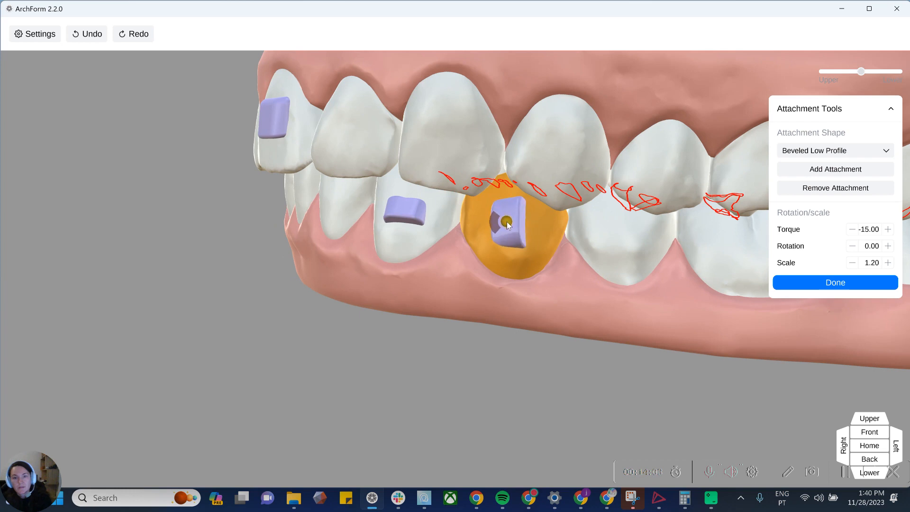
{"action": "left_click", "coordinate": [811, 285]}
Turn the attachment on lower canine 22 vertical and set its scale to 1.25
{"action": "left_click_drag", "start_coordinate": [524, 291], "coordinate": [539, 269]}
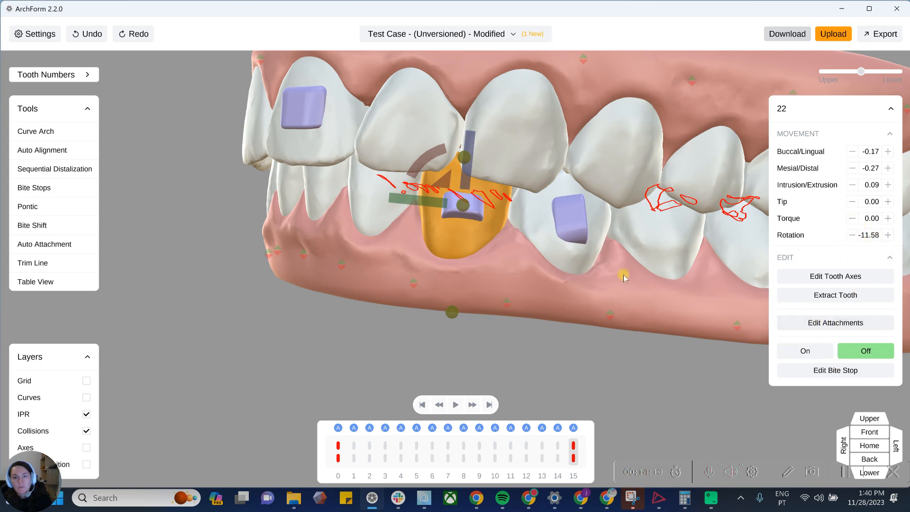
{"action": "left_click_drag", "start_coordinate": [451, 453], "coordinate": [769, 471]}
{"action": "left_click", "coordinate": [833, 323]}
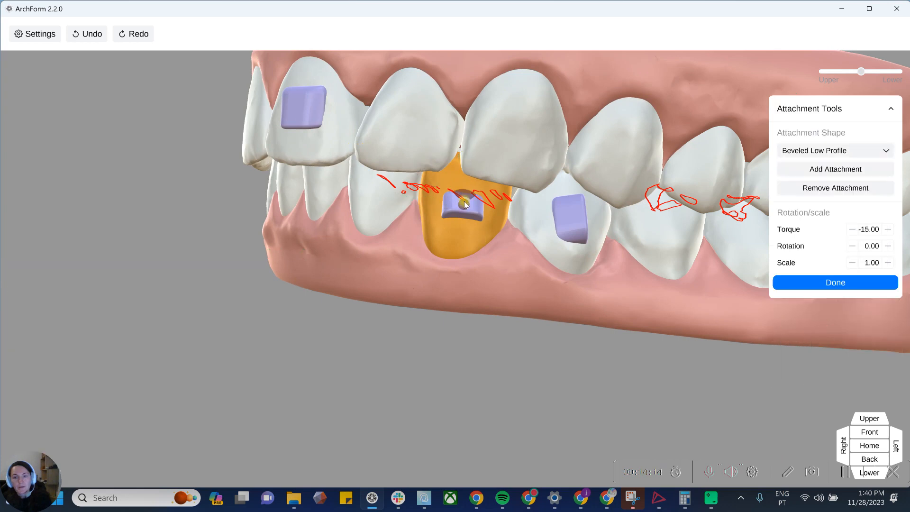
{"action": "left_click_drag", "start_coordinate": [468, 196], "coordinate": [482, 210]}
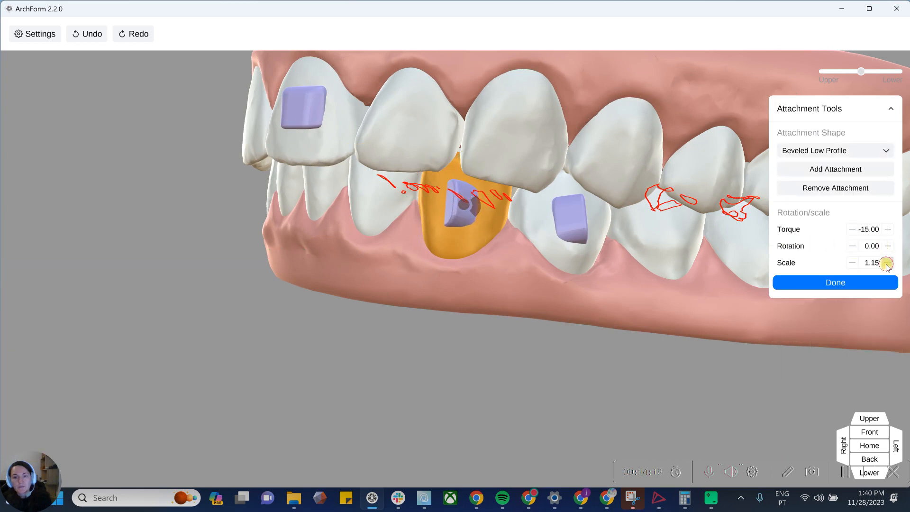
{"action": "left_click", "coordinate": [859, 283]}
Turn the attachment on lower premolar 28 vertical and set its scale to 1.25
{"action": "left_click_drag", "start_coordinate": [662, 347], "coordinate": [546, 293]}
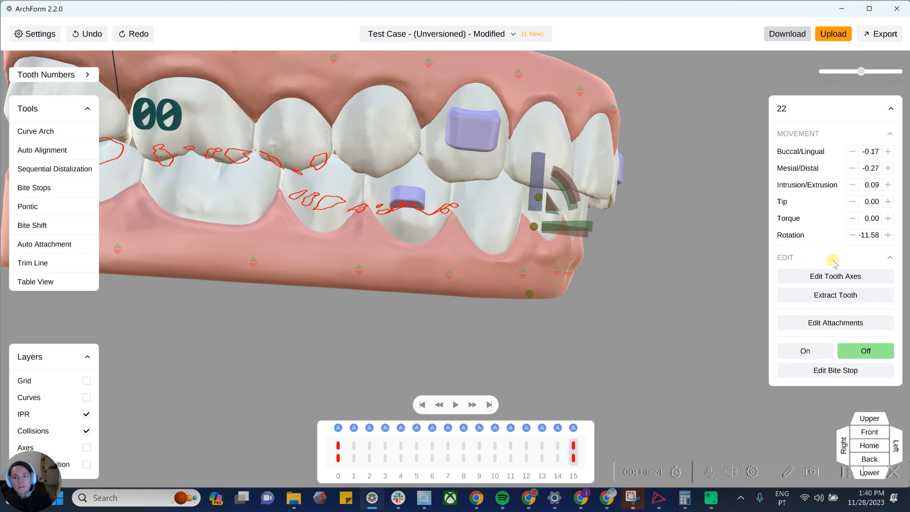
{"action": "left_click", "coordinate": [827, 321]}
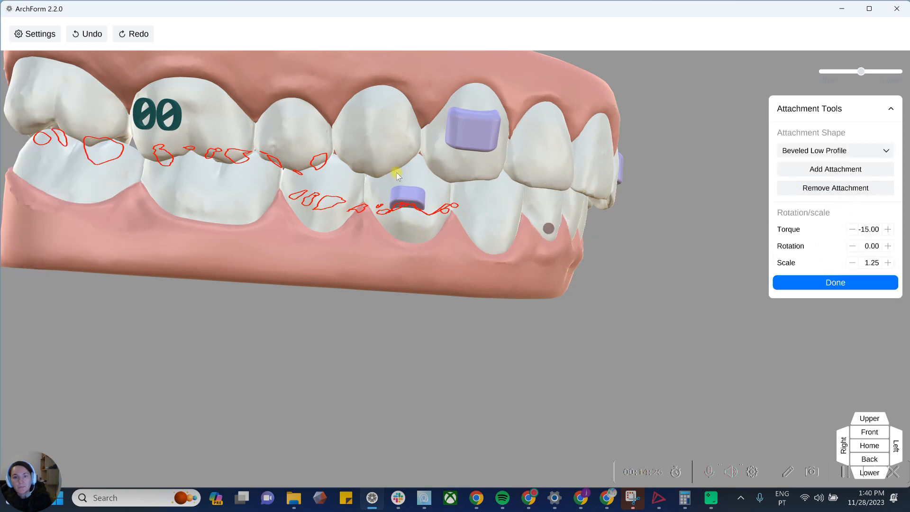
{"action": "left_click", "coordinate": [425, 196]}
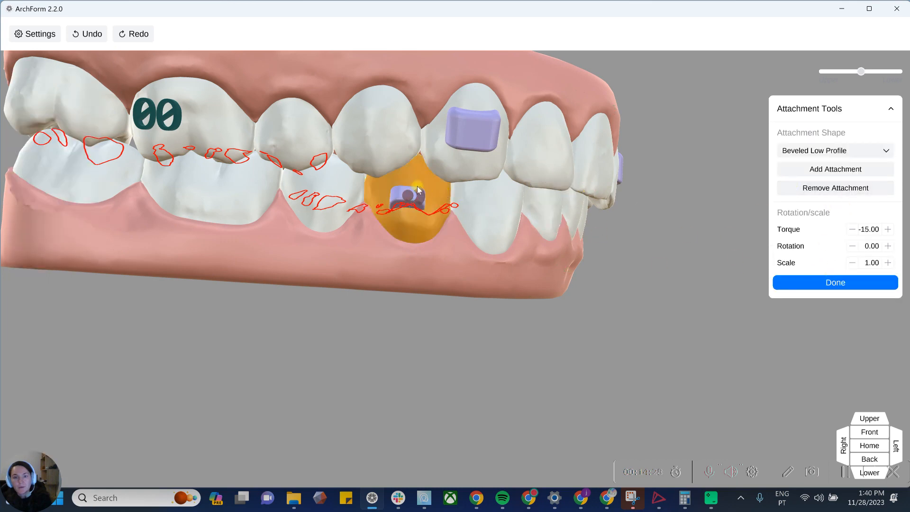
{"action": "mouse_move", "coordinate": [418, 198]}
{"action": "left_mouse_down"}
{"action": "mouse_move", "coordinate": [410, 217]}
{"action": "mouse_move", "coordinate": [411, 198]}
{"action": "left_mouse_up"}
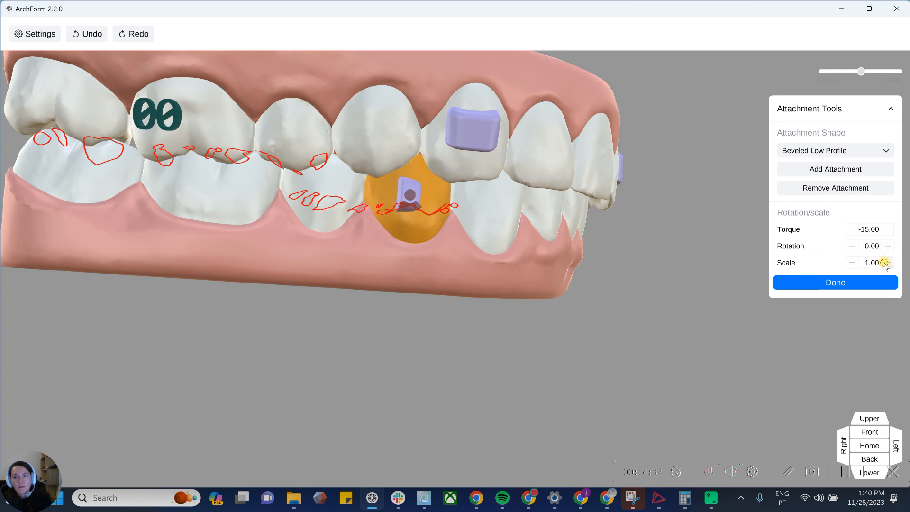
{"action": "left_click", "coordinate": [797, 283]}
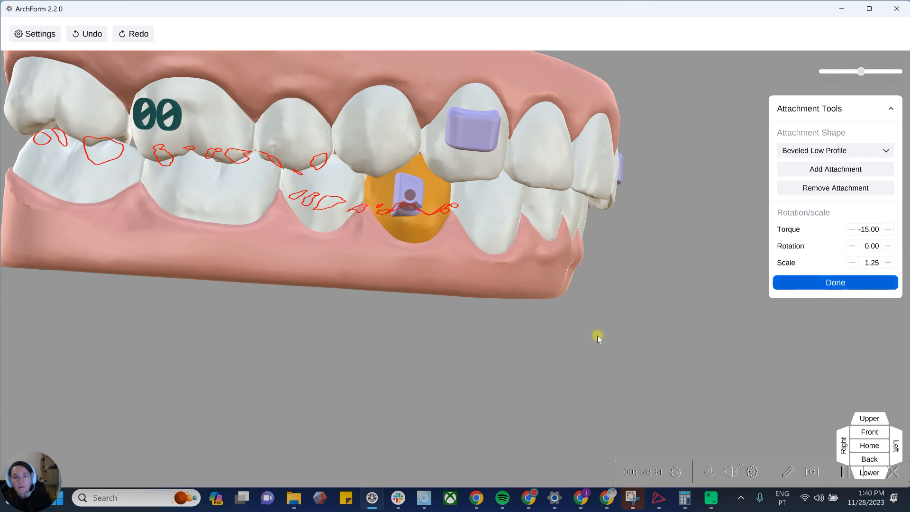
Set the torque of the attachment on upper central incisor 9 to 15.00
{"action": "left_click_drag", "start_coordinate": [450, 458], "coordinate": [790, 463]}
{"action": "right_click_drag", "start_coordinate": [636, 337], "coordinate": [533, 121]}
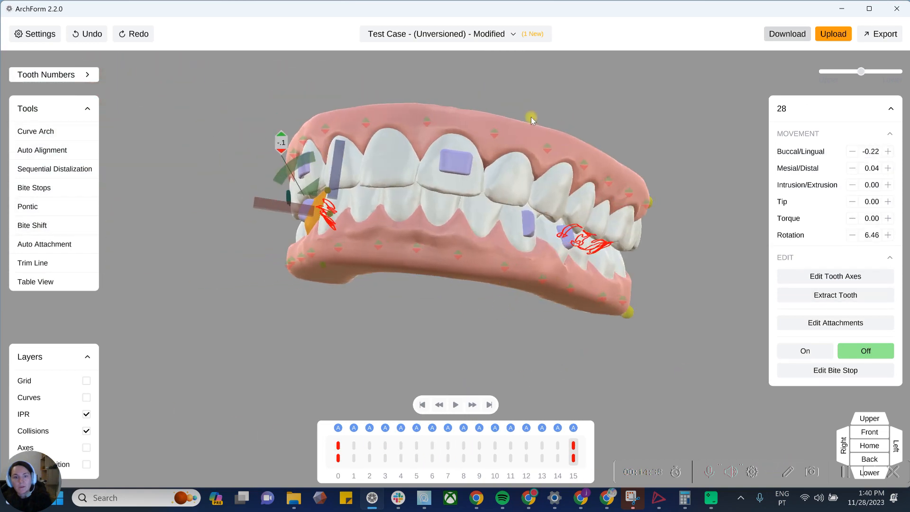
{"action": "right_click_drag", "start_coordinate": [574, 311], "coordinate": [475, 147]}
{"action": "left_click", "coordinate": [490, 198]}
{"action": "middle_click_drag", "start_coordinate": [493, 211], "coordinate": [459, 259]}
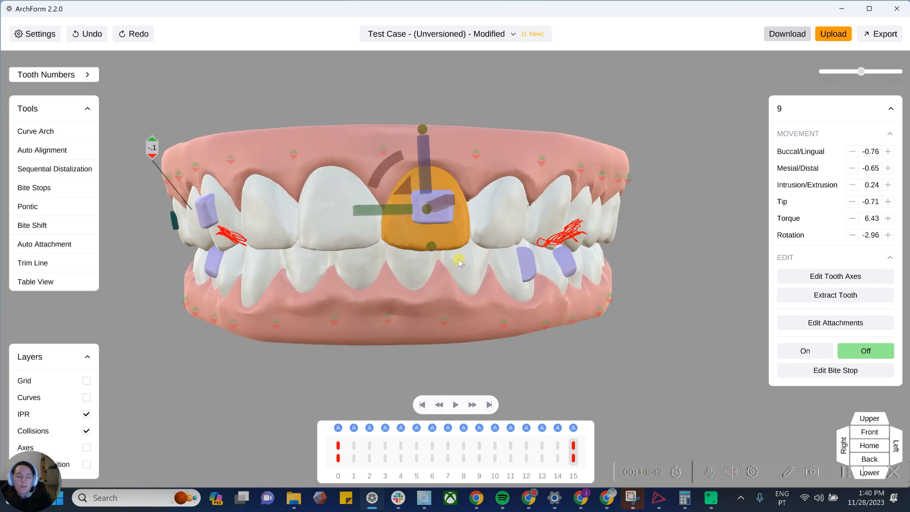
{"action": "scroll", "coordinate": [459, 259], "scroll_direction": "up", "scroll_amount": 5}
{"action": "scroll", "coordinate": [465, 232], "scroll_direction": "down", "scroll_amount": 2}
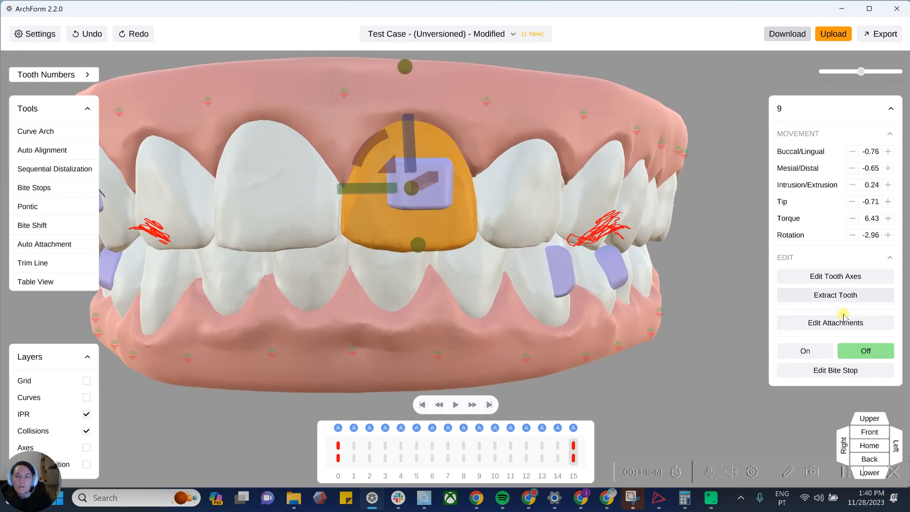
{"action": "left_click", "coordinate": [826, 326]}
{"action": "left_click", "coordinate": [861, 230]}
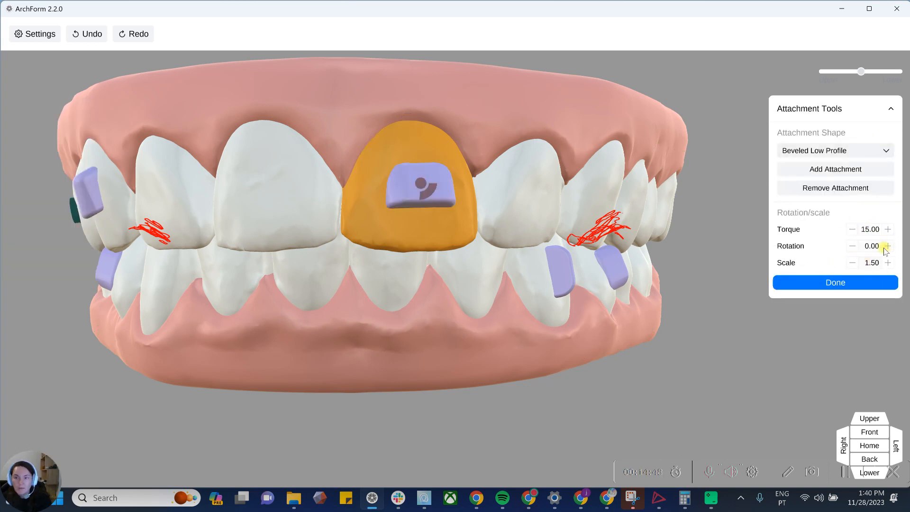
Move the attachment on upper central incisor 9 toward the incisal edge and reduce its scale
{"action": "left_click_drag", "start_coordinate": [409, 186], "coordinate": [418, 215]}
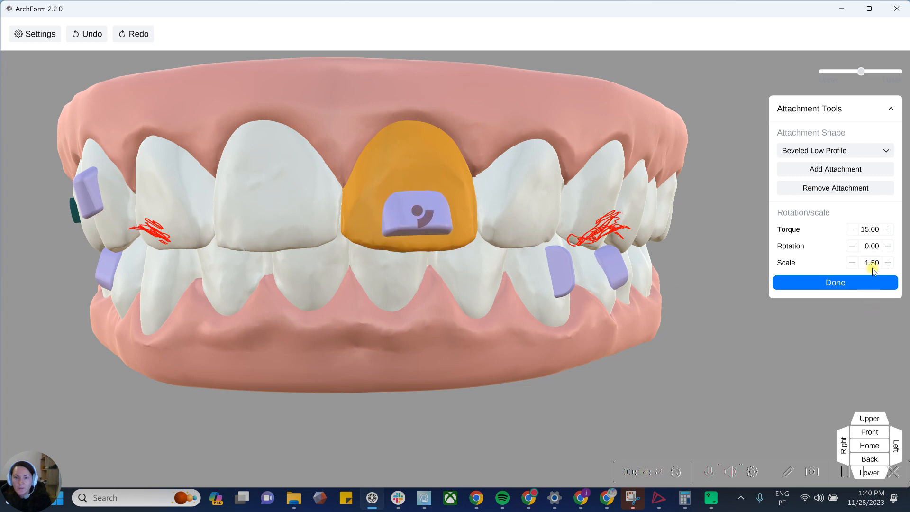
{"action": "left_click", "coordinate": [852, 262]}
{"action": "left_click", "coordinate": [814, 283]}
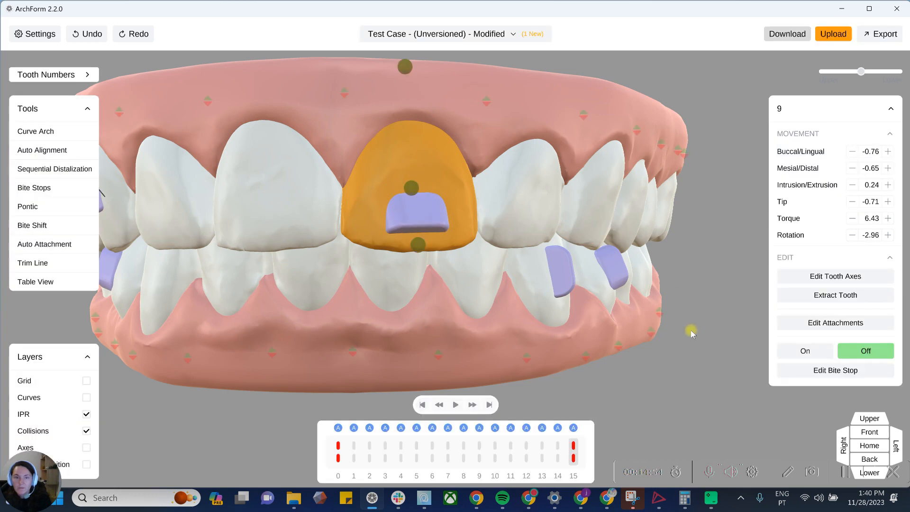
Set the torque of the attachment on upper canine 6 to 16.00 and adjust its position on the tooth
{"action": "left_click", "coordinate": [258, 157]}
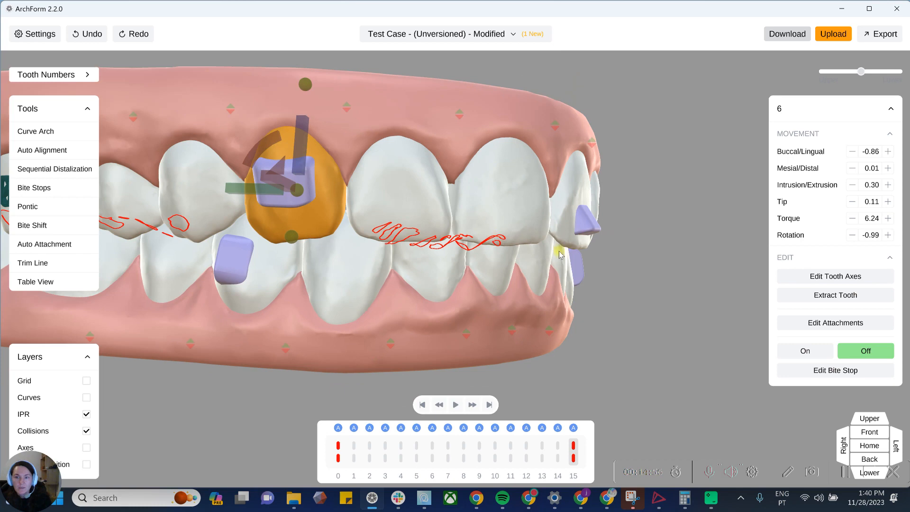
{"action": "left_click", "coordinate": [859, 323]}
{"action": "left_click", "coordinate": [855, 231]}
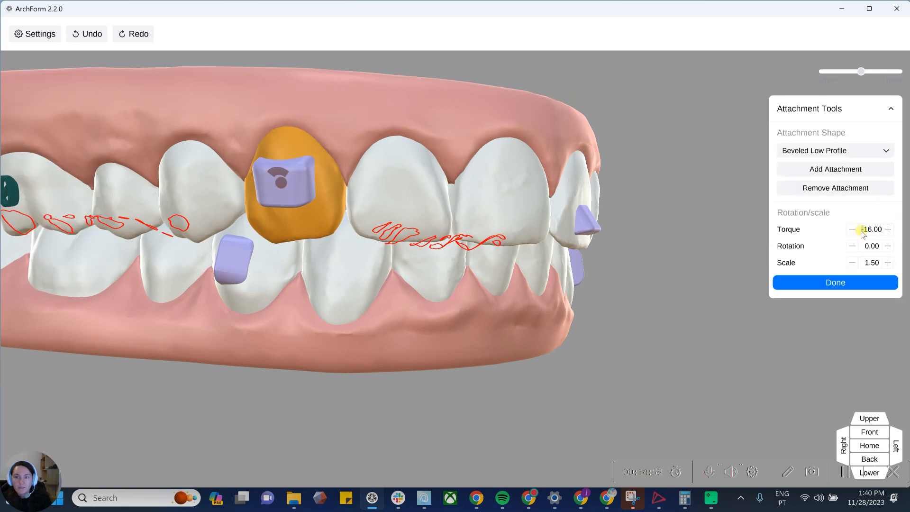
{"action": "key", "text": "BackSpace"}
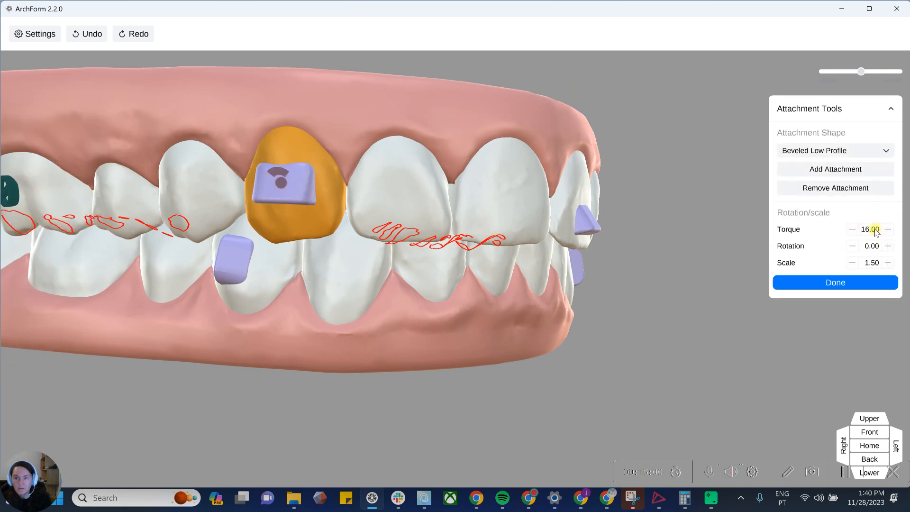
{"action": "mouse_move", "coordinate": [295, 183]}
{"action": "left_mouse_down"}
{"action": "mouse_move", "coordinate": [310, 184]}
{"action": "mouse_move", "coordinate": [312, 175]}
{"action": "left_mouse_up"}
{"action": "left_click", "coordinate": [824, 286]}
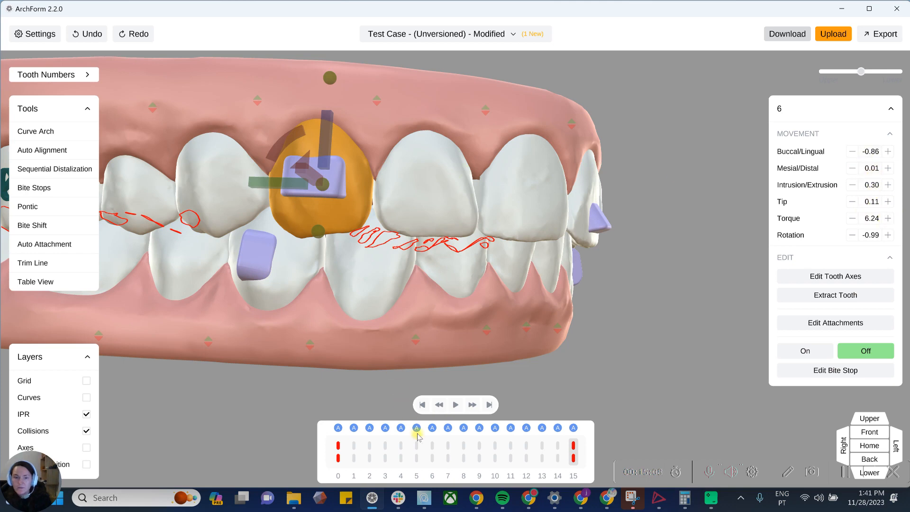
Move the attachment on upper canine 6 toward the cusp tip, with scale 1.25 and rotation -2.00
{"action": "left_click", "coordinate": [420, 455]}
{"action": "left_click", "coordinate": [573, 456]}
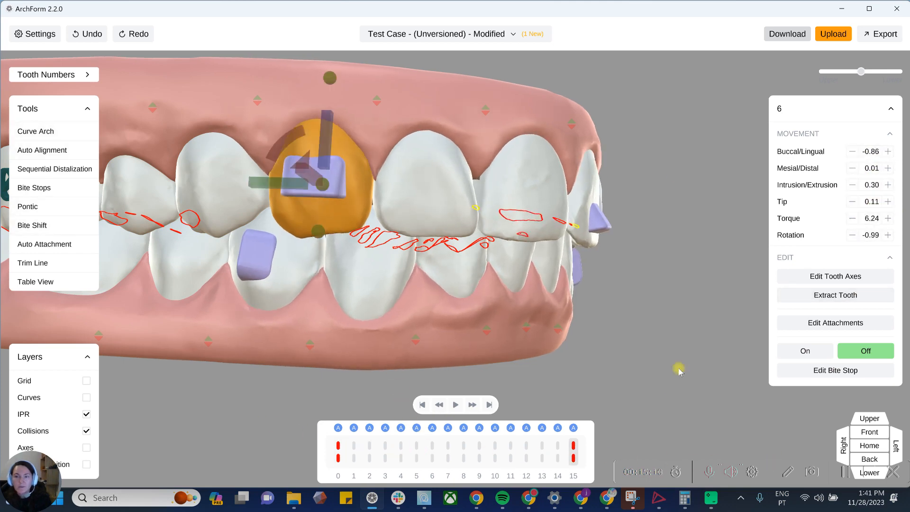
{"action": "left_click", "coordinate": [836, 322]}
{"action": "left_click_drag", "start_coordinate": [367, 170], "coordinate": [365, 193]}
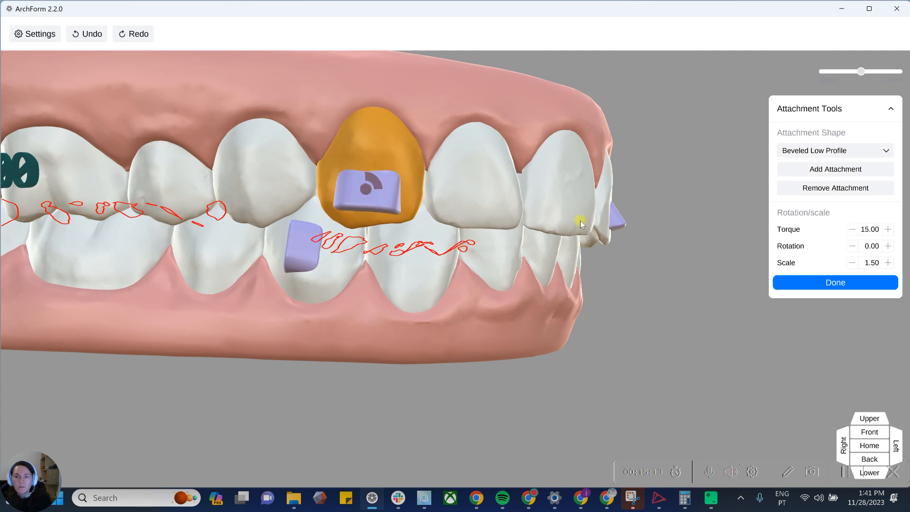
{"action": "left_click", "coordinate": [852, 263]}
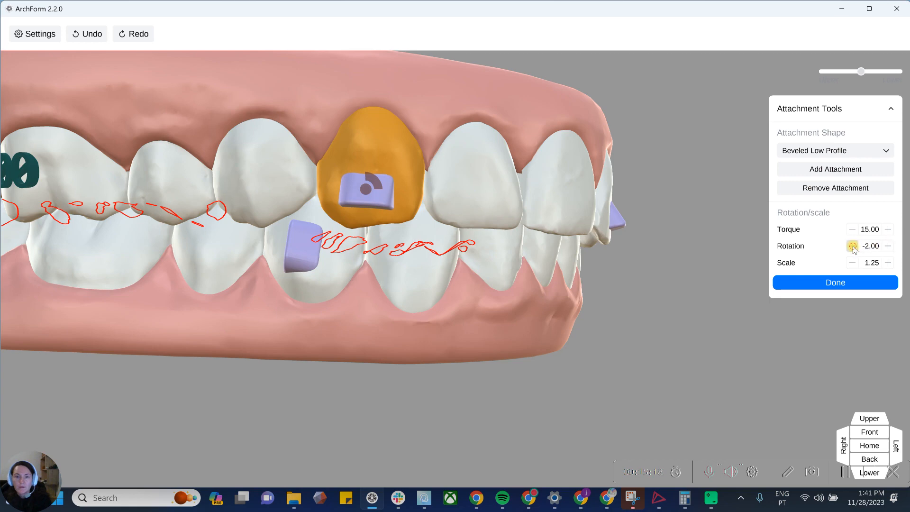
{"action": "scroll", "coordinate": [647, 354], "scroll_direction": "down", "scroll_amount": 5}
{"action": "left_click_drag", "start_coordinate": [639, 349], "coordinate": [697, 426]}
{"action": "left_click", "coordinate": [836, 284]}
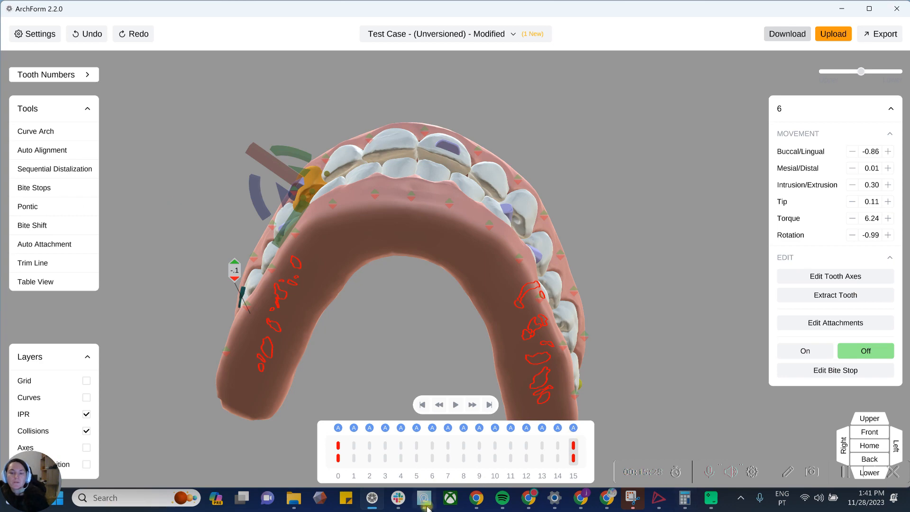
Insert upper and lower goals at stage 5 of the treatment timeline
{"action": "left_click_drag", "start_coordinate": [498, 319], "coordinate": [471, 293]}
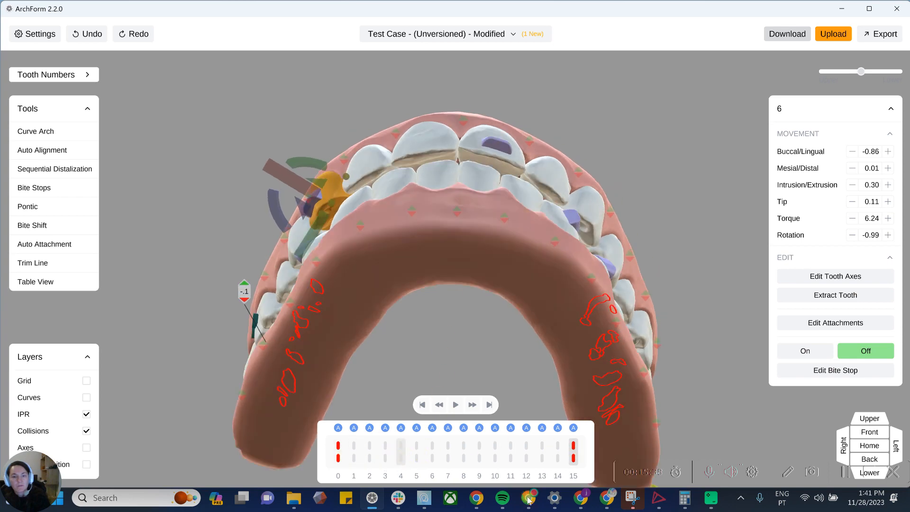
{"action": "right_click_drag", "start_coordinate": [619, 408], "coordinate": [626, 389]}
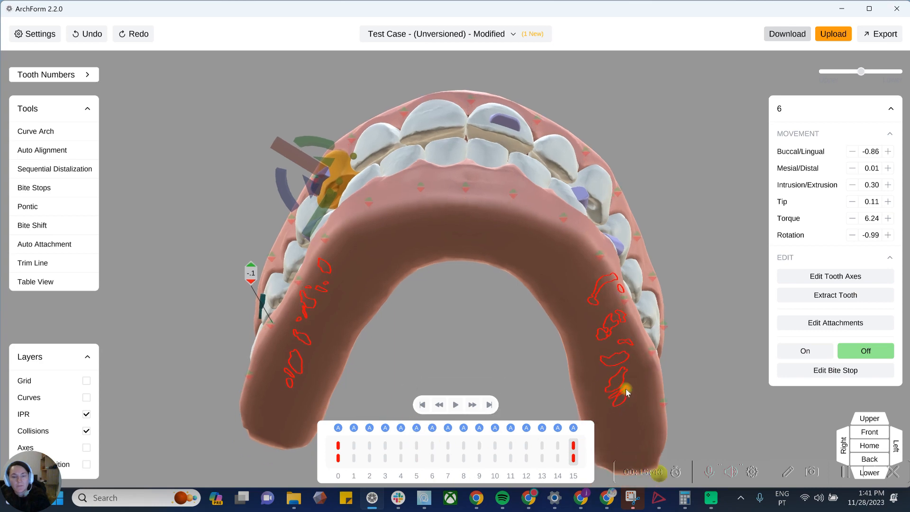
{"action": "scroll", "coordinate": [489, 170], "scroll_direction": "up", "scroll_amount": 2}
{"action": "right_click_drag", "start_coordinate": [492, 171], "coordinate": [488, 186]}
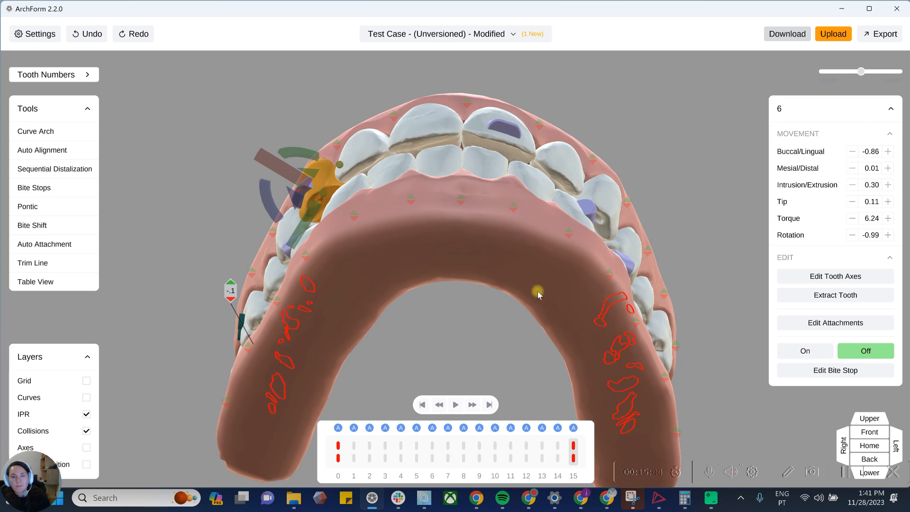
{"action": "right_click_drag", "start_coordinate": [553, 330], "coordinate": [553, 344]}
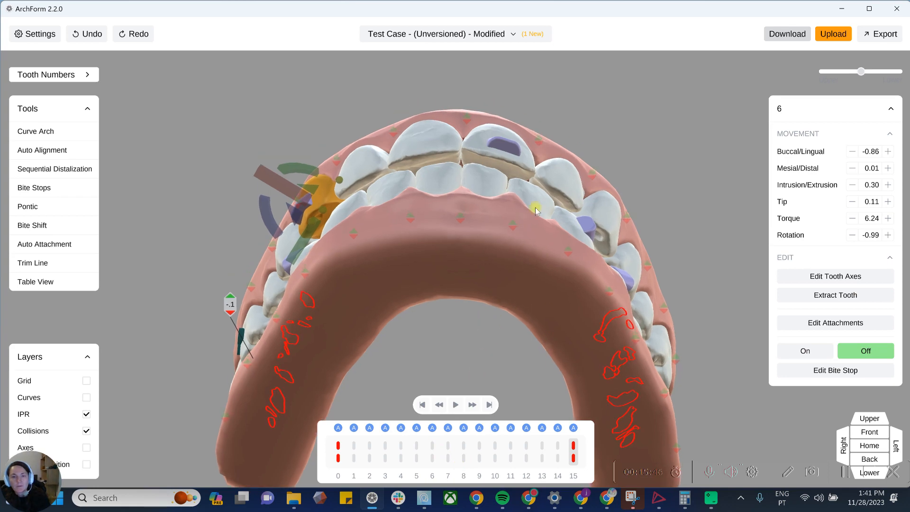
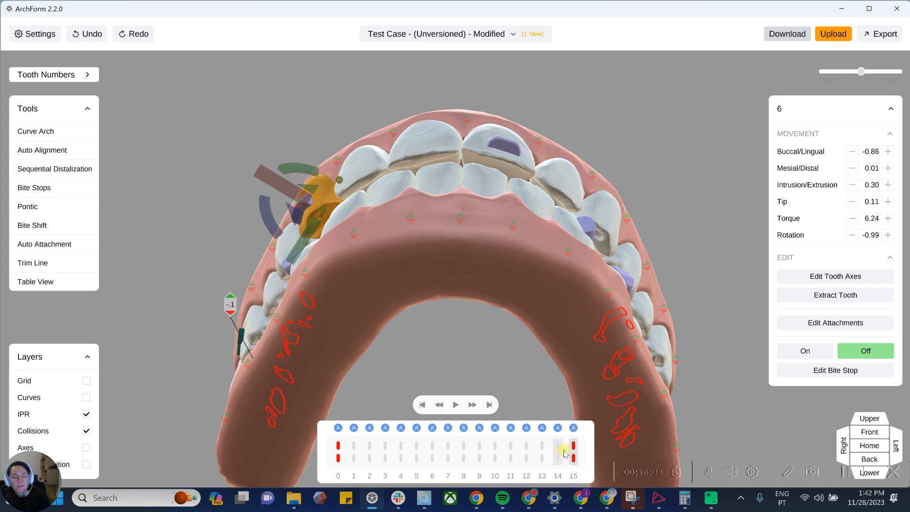
{"action": "right_click", "coordinate": [416, 462]}
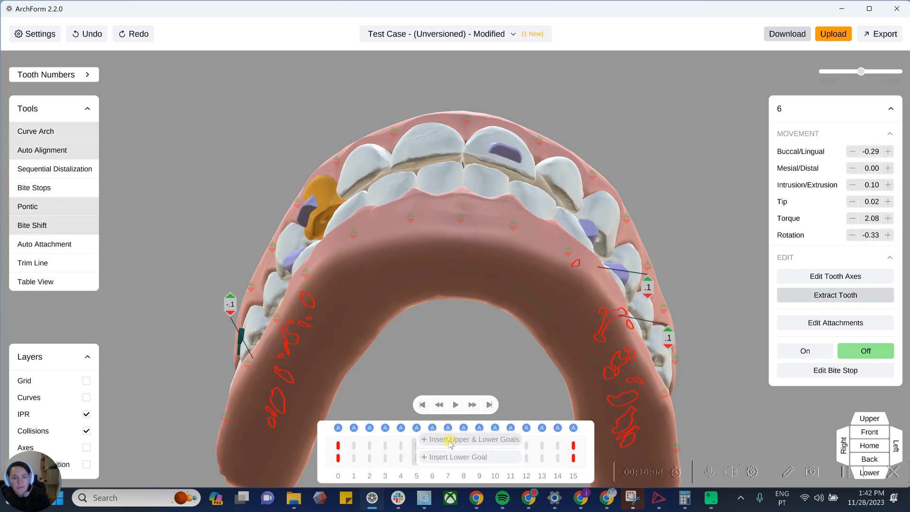
{"action": "left_click", "coordinate": [451, 442]}
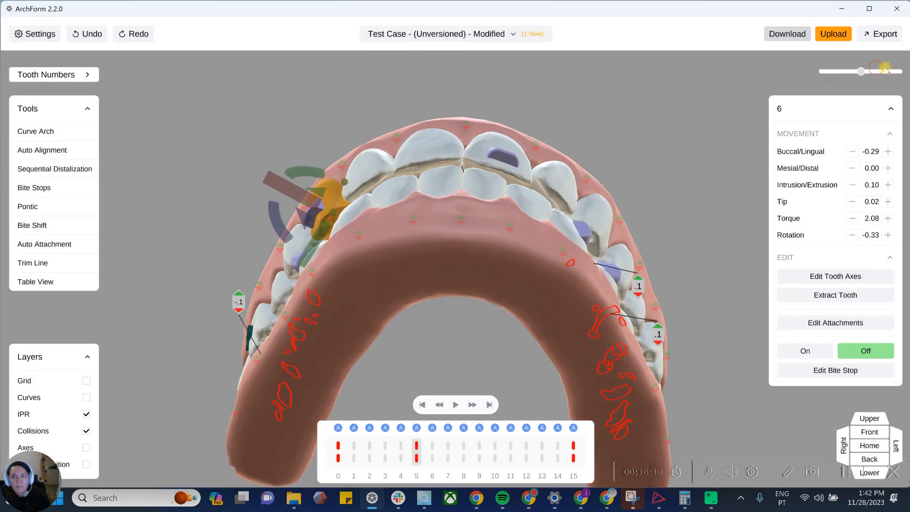
Show only the lower arch and view it from the occlusal side
{"action": "left_click", "coordinate": [892, 72]}
{"action": "left_click_drag", "start_coordinate": [678, 148], "coordinate": [576, 394]}
{"action": "left_click_drag", "start_coordinate": [689, 72], "coordinate": [656, 334]}
{"action": "left_click", "coordinate": [652, 342]}
{"action": "left_click", "coordinate": [682, 286]}
{"action": "left_click_drag", "start_coordinate": [667, 278], "coordinate": [637, 340]}
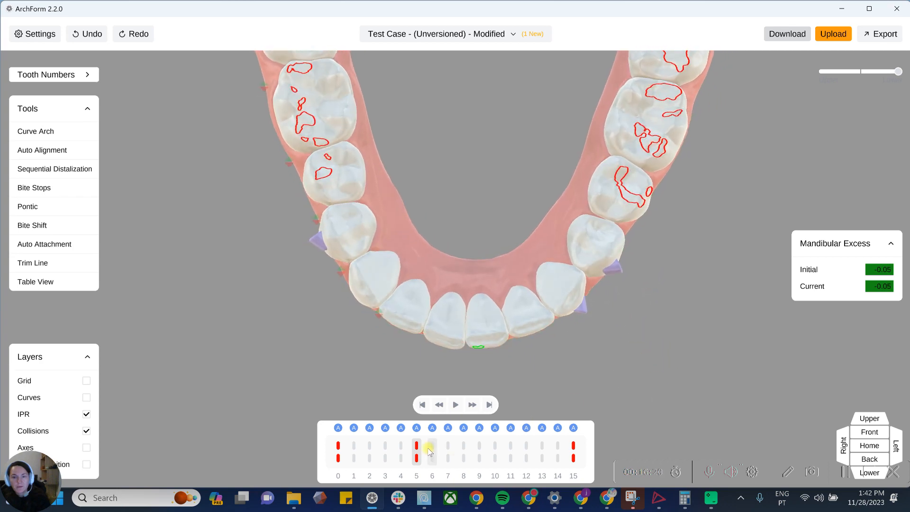
Compare the positions of the lower premolars on both sides across the treatment stages
{"action": "left_click_drag", "start_coordinate": [408, 450], "coordinate": [282, 440]}
{"action": "left_click_drag", "start_coordinate": [337, 446], "coordinate": [604, 495]}
{"action": "left_click", "coordinate": [349, 229]}
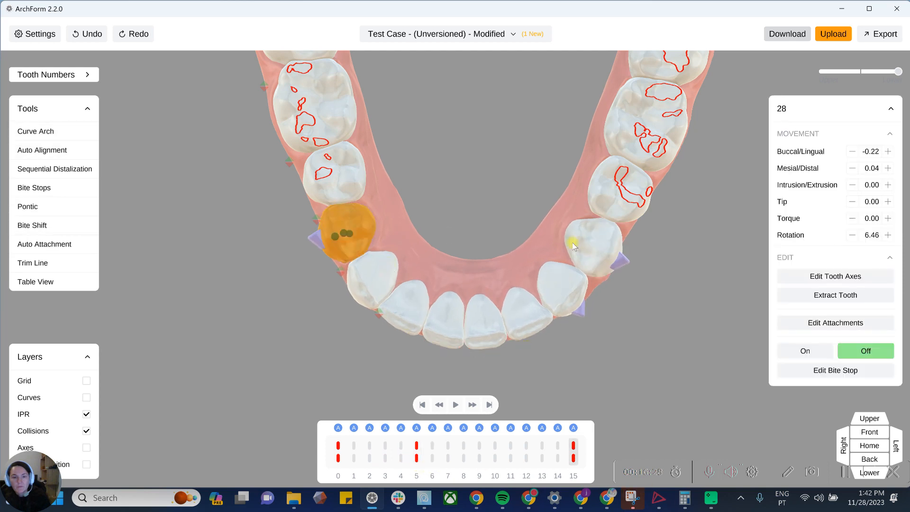
{"action": "left_click", "coordinate": [584, 243]}
{"action": "left_click", "coordinate": [695, 436]}
{"action": "left_click_drag", "start_coordinate": [353, 453], "coordinate": [565, 364]}
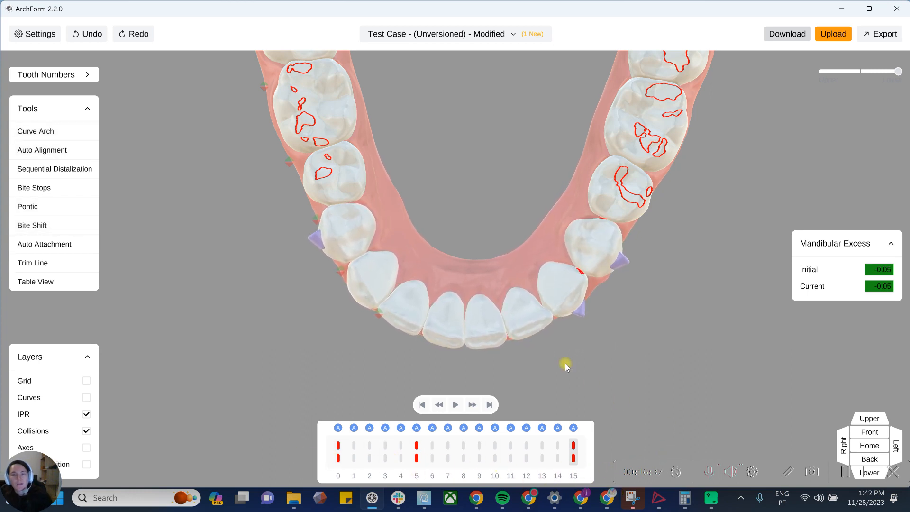
At the stage 5 goal, decrease the Buccal/Lingual movement of lower premolar 28 by two increments
{"action": "left_click", "coordinate": [417, 451]}
{"action": "left_click_drag", "start_coordinate": [630, 261], "coordinate": [452, 236]}
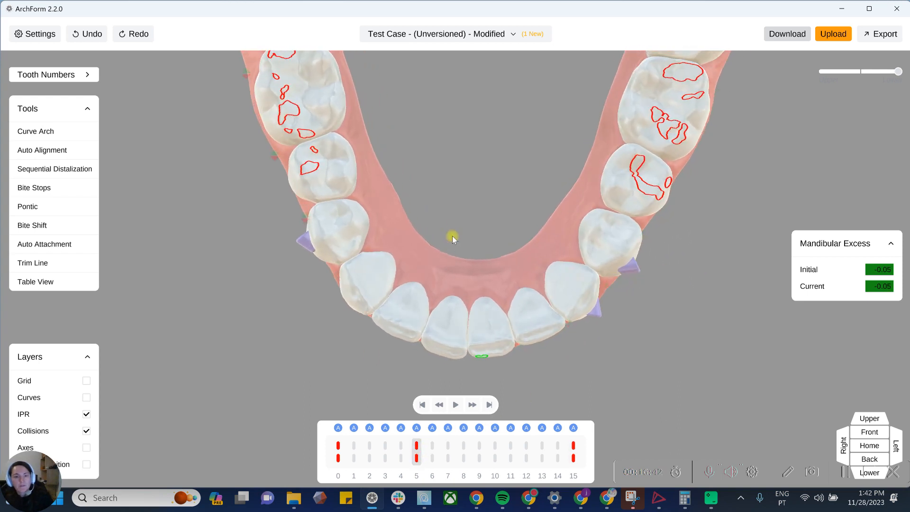
{"action": "left_click", "coordinate": [349, 232]}
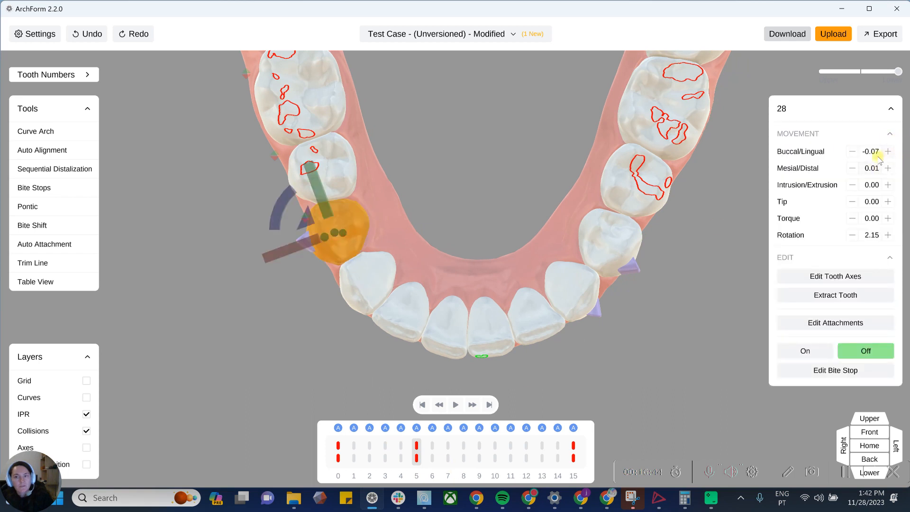
{"action": "left_click", "coordinate": [854, 152]}
{"action": "left_click", "coordinate": [853, 152]}
Decrease the Buccal/Lingual movement of lower premolar 21 by four increments at the stage 5 goal
{"action": "left_click", "coordinate": [622, 231]}
{"action": "left_click", "coordinate": [852, 152]}
{"action": "left_click", "coordinate": [852, 151]}
{"action": "left_click", "coordinate": [852, 152]}
{"action": "left_click", "coordinate": [852, 152]}
Adjust the IPR value between lower teeth 20 and 21 to -.2 and between 21 and 22 to .1
{"action": "left_click", "coordinate": [575, 279]}
{"action": "left_click_drag", "start_coordinate": [650, 331], "coordinate": [657, 297]}
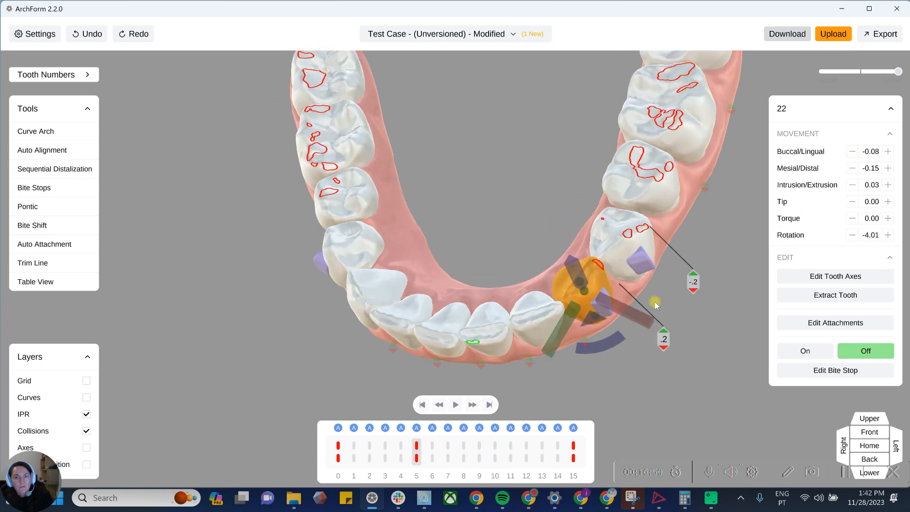
{"action": "left_click", "coordinate": [692, 293]}
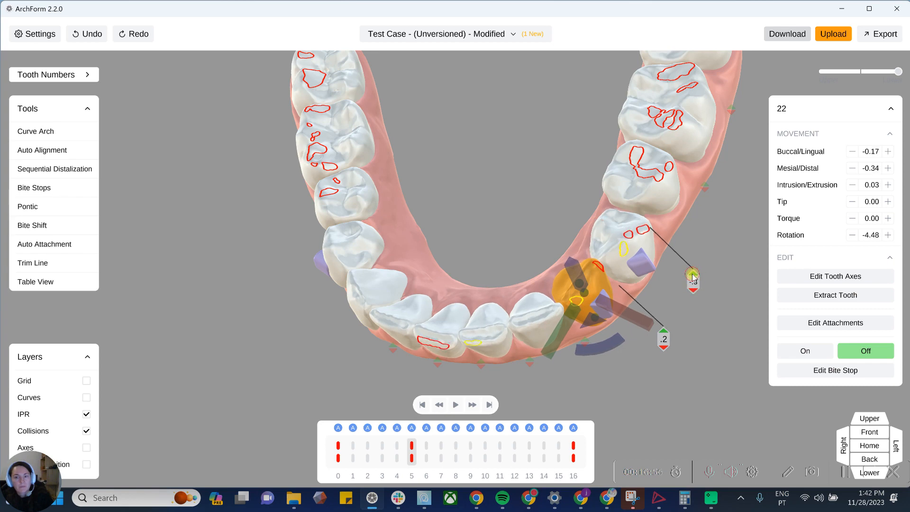
{"action": "left_click", "coordinate": [692, 275]}
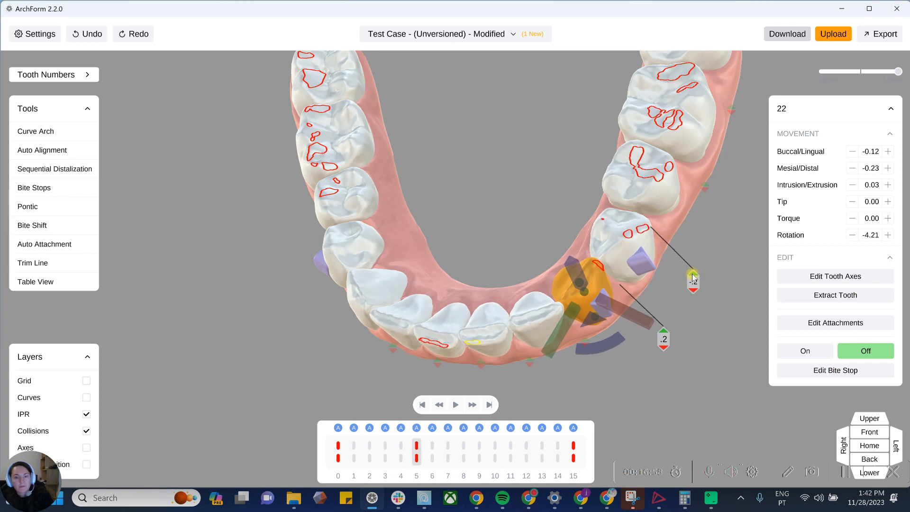
{"action": "left_click", "coordinate": [686, 340]}
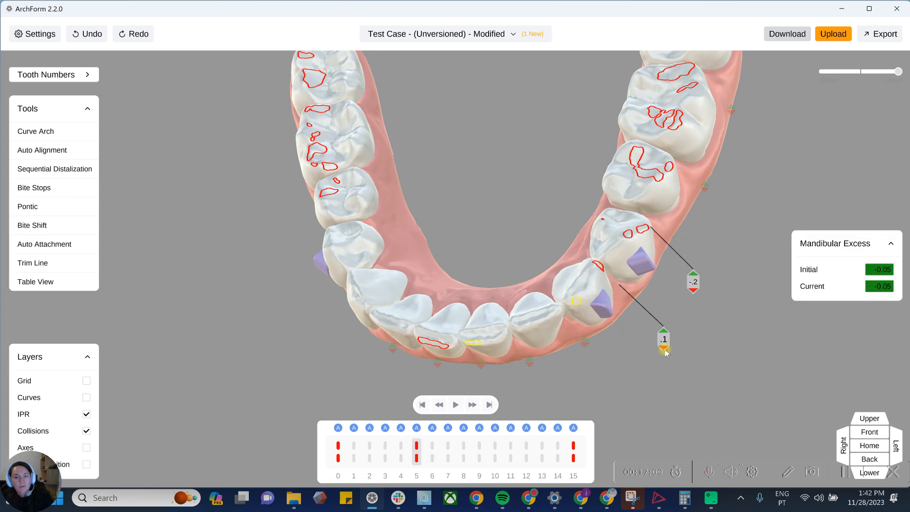
Lower the IPR value between lower teeth 21 and 22 by one increment and set tooth 21's Buccal/Lingual movement to -0.51
{"action": "left_click", "coordinate": [664, 350]}
{"action": "left_click_drag", "start_coordinate": [665, 349], "coordinate": [644, 286]}
{"action": "left_click", "coordinate": [586, 258]}
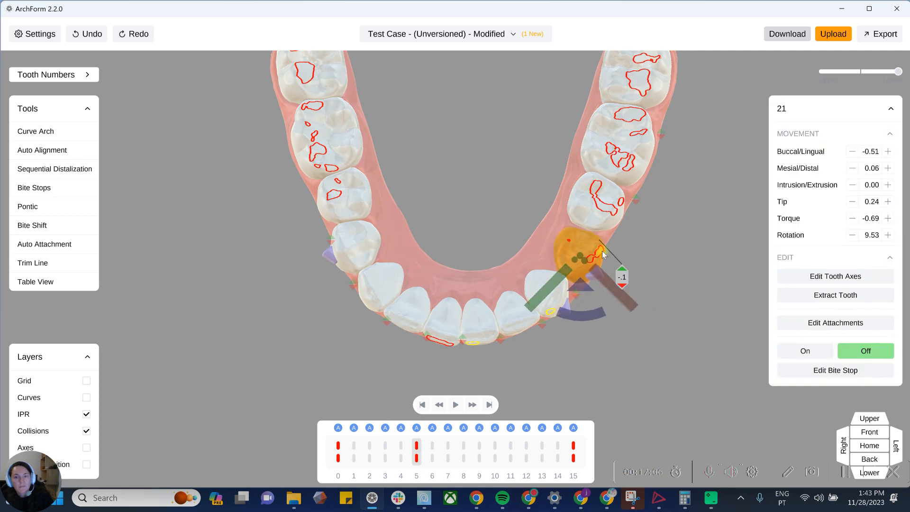
{"action": "left_click", "coordinate": [648, 340]}
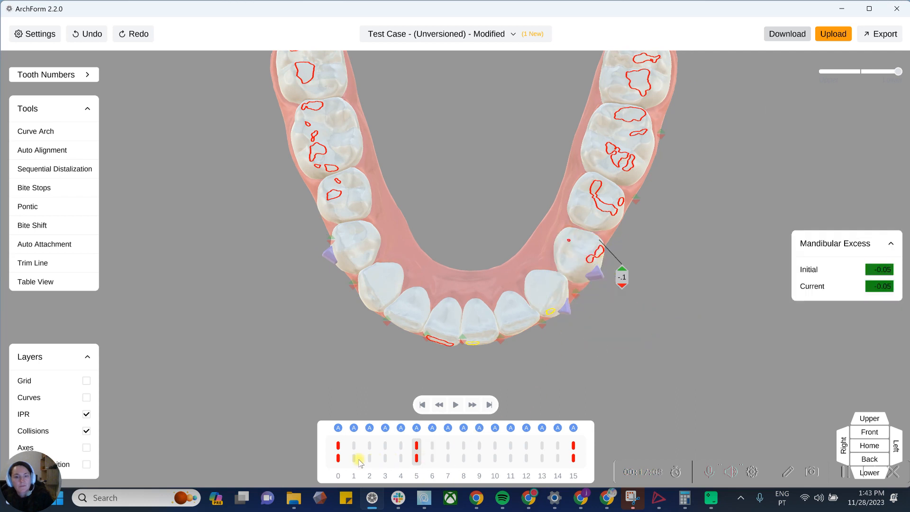
Review the lower premolars from stage 0 through the stage 5 goal and inspect the movement values of tooth 28
{"action": "left_click", "coordinate": [342, 460]}
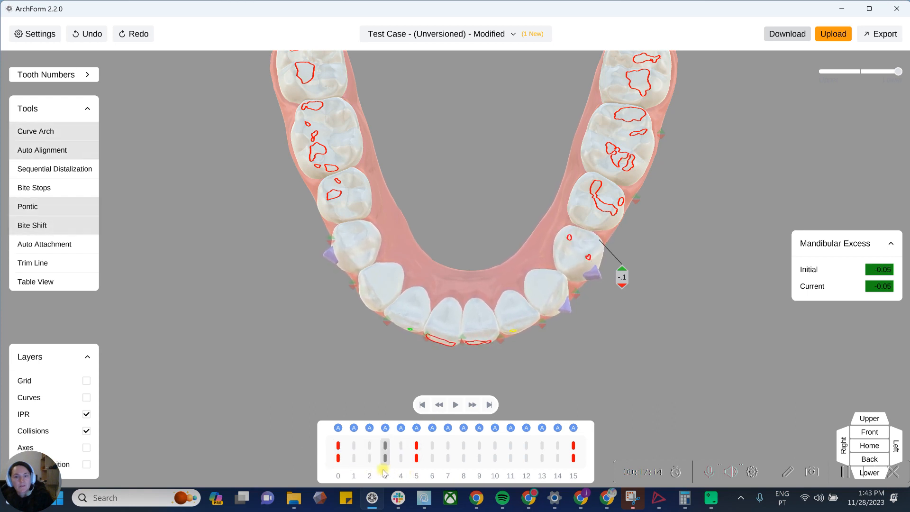
{"action": "left_click_drag", "start_coordinate": [350, 464], "coordinate": [426, 467]}
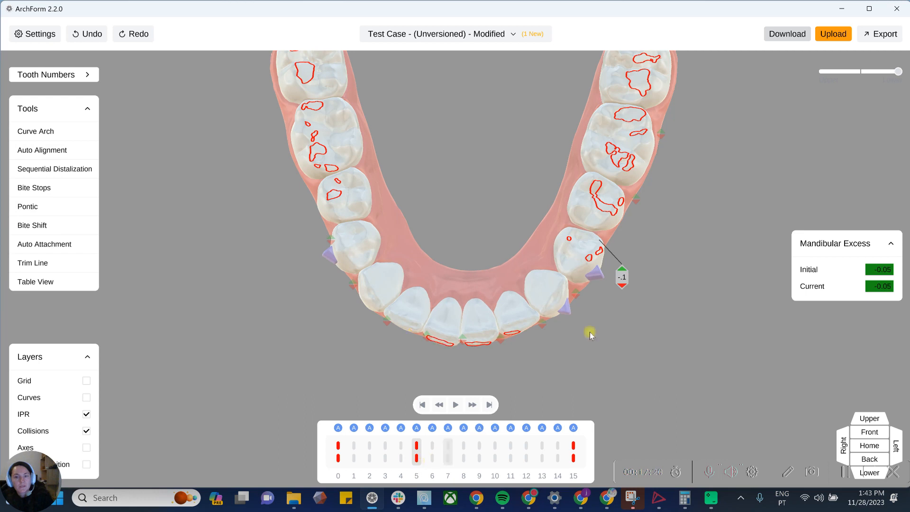
{"action": "right_click_drag", "start_coordinate": [599, 264], "coordinate": [608, 247]}
{"action": "right_click_drag", "start_coordinate": [570, 300], "coordinate": [402, 252]}
{"action": "left_click", "coordinate": [367, 241]}
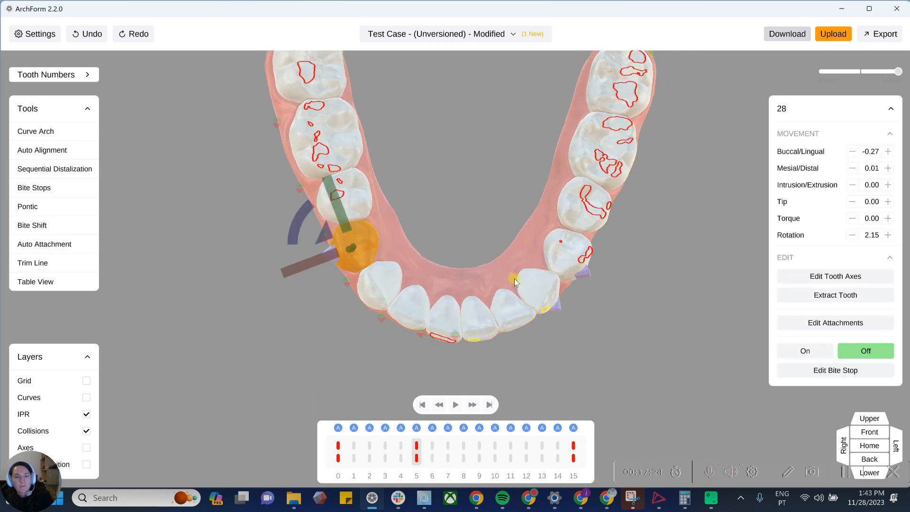
{"action": "left_click", "coordinate": [627, 388]}
{"action": "scroll", "coordinate": [621, 382], "scroll_direction": "down", "scroll_amount": 2}
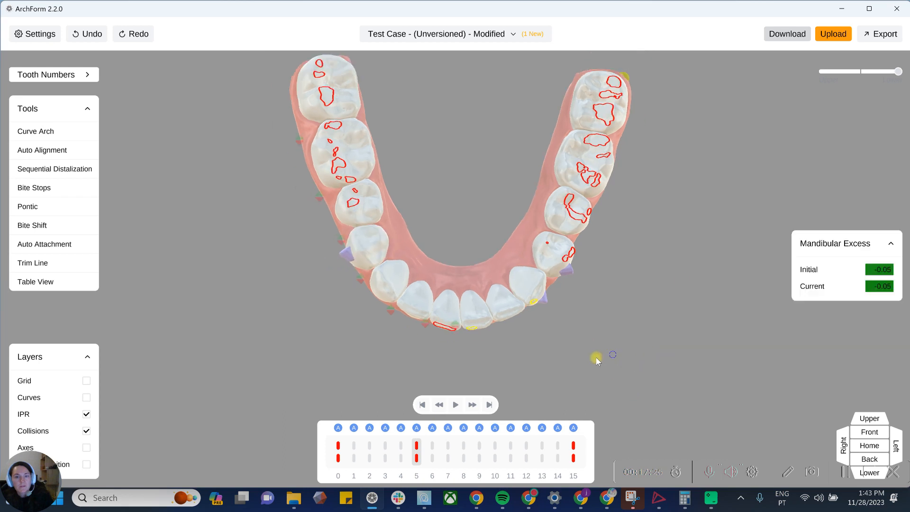
{"action": "right_click_drag", "start_coordinate": [595, 356], "coordinate": [580, 348]}
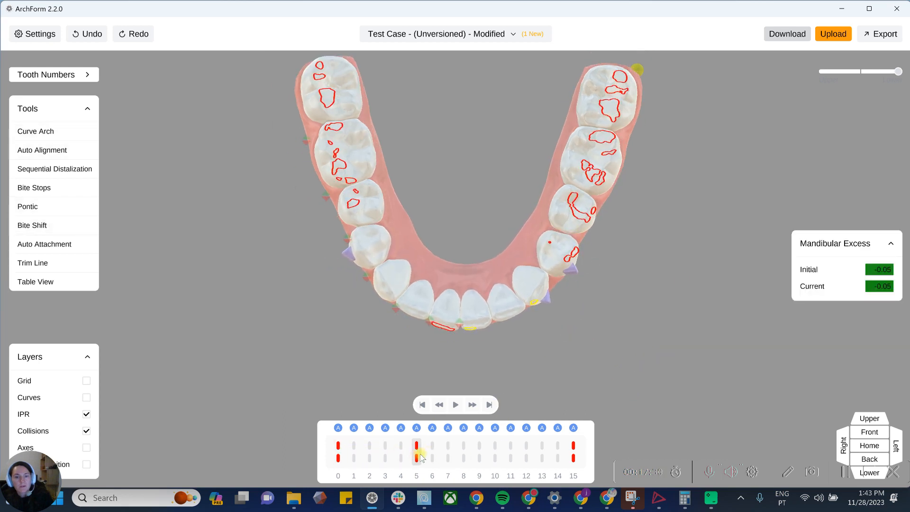
At the stage 5 goal, decrease the Buccal/Lingual movement of lower canines 27 and 22
{"action": "left_click", "coordinate": [394, 289]}
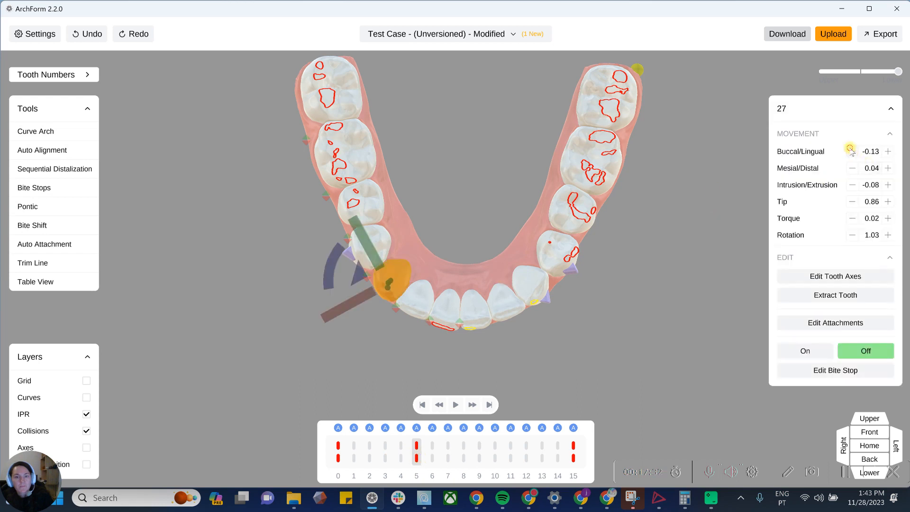
{"action": "left_click", "coordinate": [583, 358]}
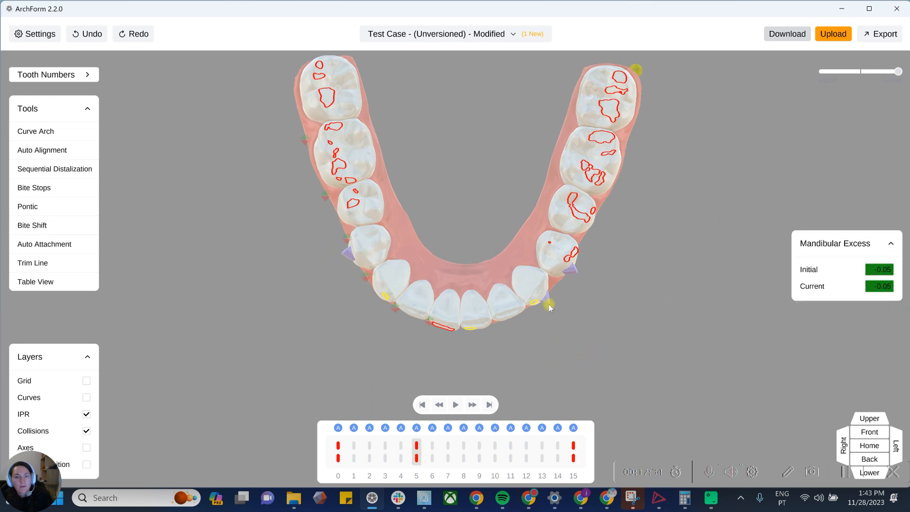
{"action": "left_click", "coordinate": [545, 284]}
{"action": "left_click", "coordinate": [727, 298]}
{"action": "mouse_move", "coordinate": [409, 449]}
{"action": "left_mouse_down"}
{"action": "mouse_move", "coordinate": [343, 445]}
{"action": "mouse_move", "coordinate": [425, 457]}
{"action": "left_mouse_up"}
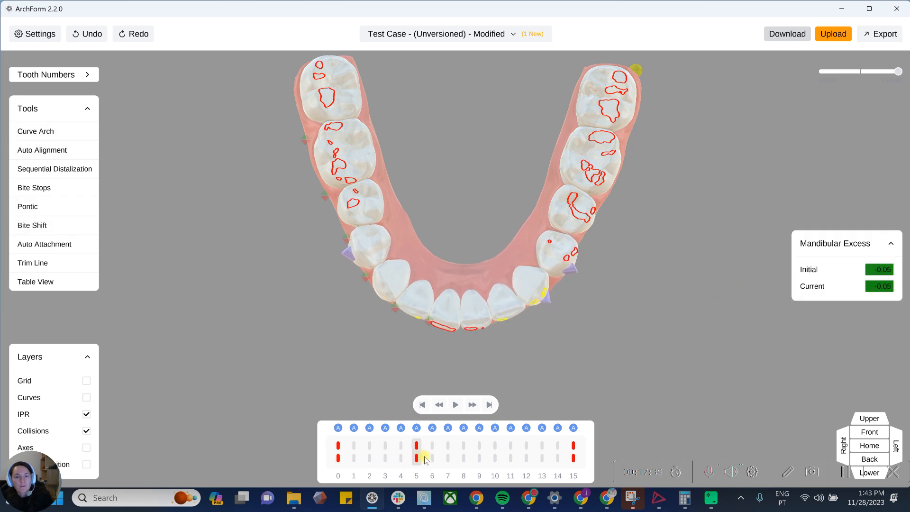
Switch to the upper arch and decrease the Buccal/Lingual movement of teeth 12 and 11 at the stage 5 goal
{"action": "left_click", "coordinate": [844, 73]}
{"action": "right_click_drag", "start_coordinate": [601, 230], "coordinate": [575, 249]}
{"action": "left_click", "coordinate": [573, 247]}
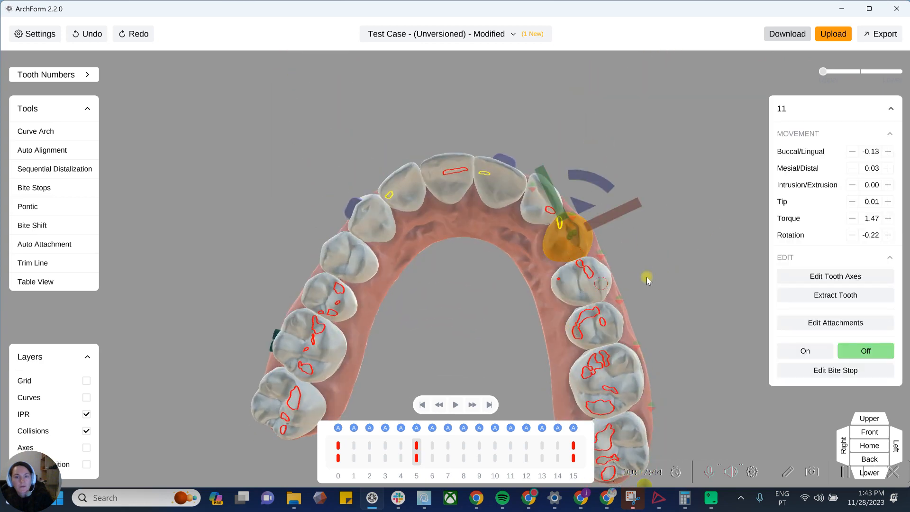
{"action": "left_click", "coordinate": [601, 283]}
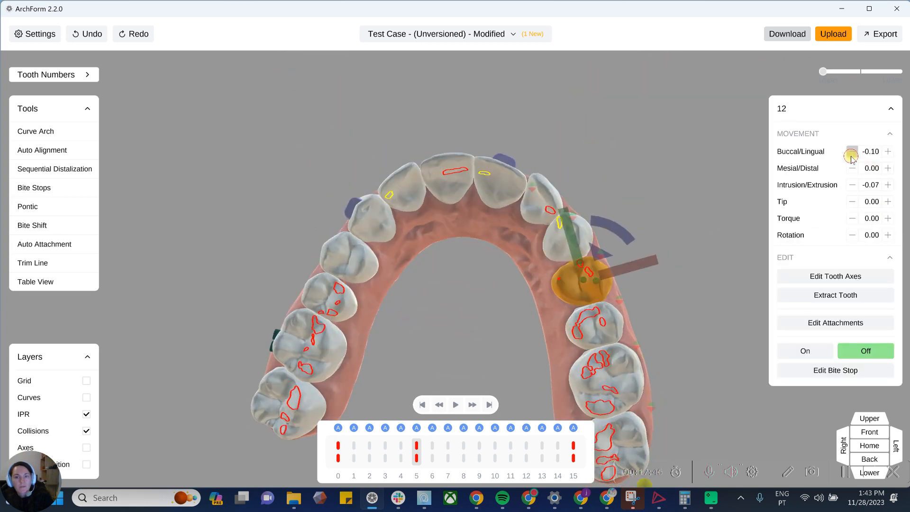
{"action": "left_click", "coordinate": [576, 260]}
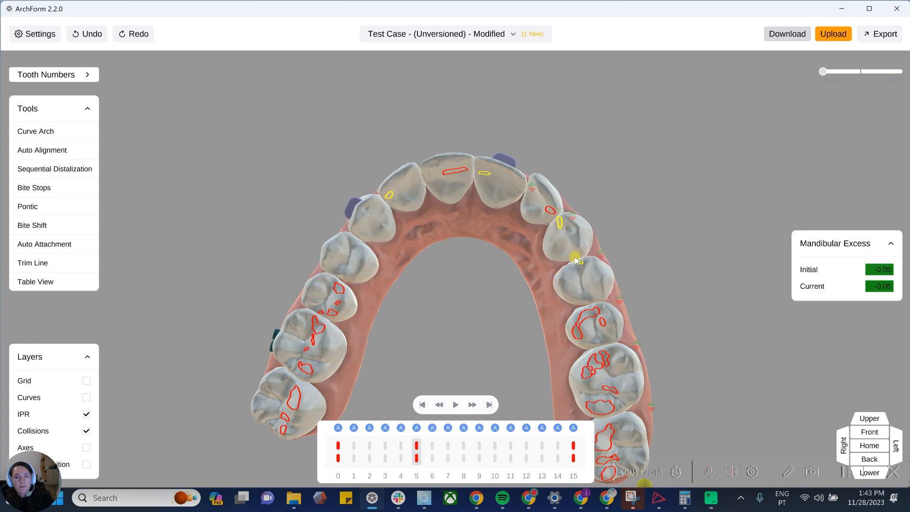
{"action": "left_click", "coordinate": [579, 252]}
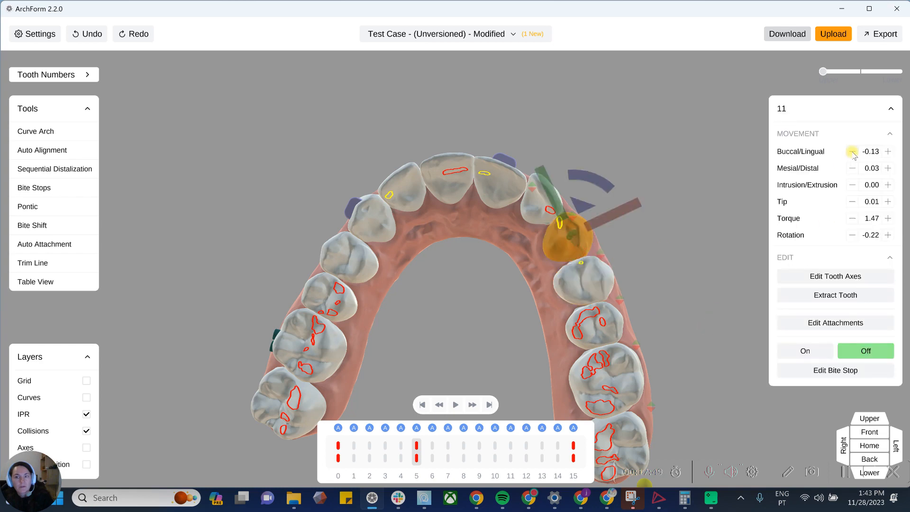
{"action": "left_click", "coordinate": [731, 258]}
Decrease the Buccal/Lingual movement of upper lateral incisor 10 and set that of central incisor 9 to -0.65
{"action": "left_click", "coordinate": [538, 217]}
{"action": "left_click", "coordinate": [852, 151]}
{"action": "left_click", "coordinate": [505, 207]}
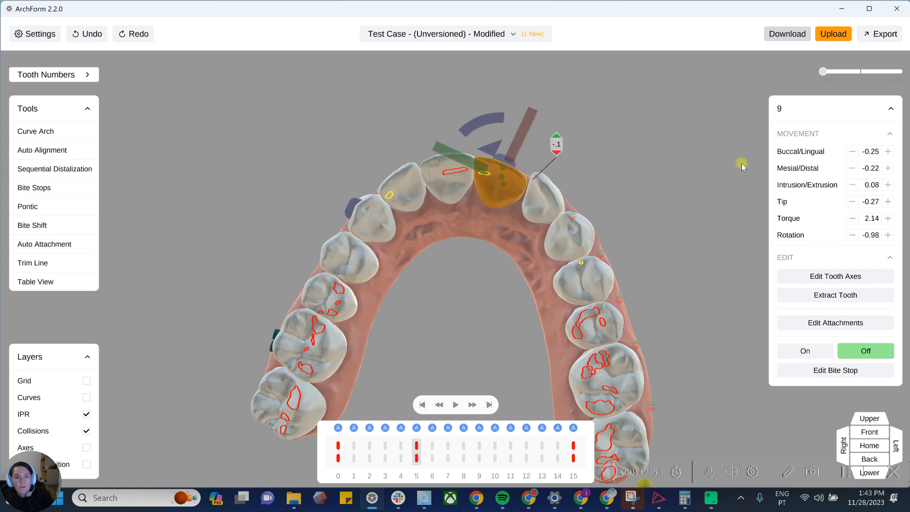
{"action": "left_click", "coordinate": [852, 153]}
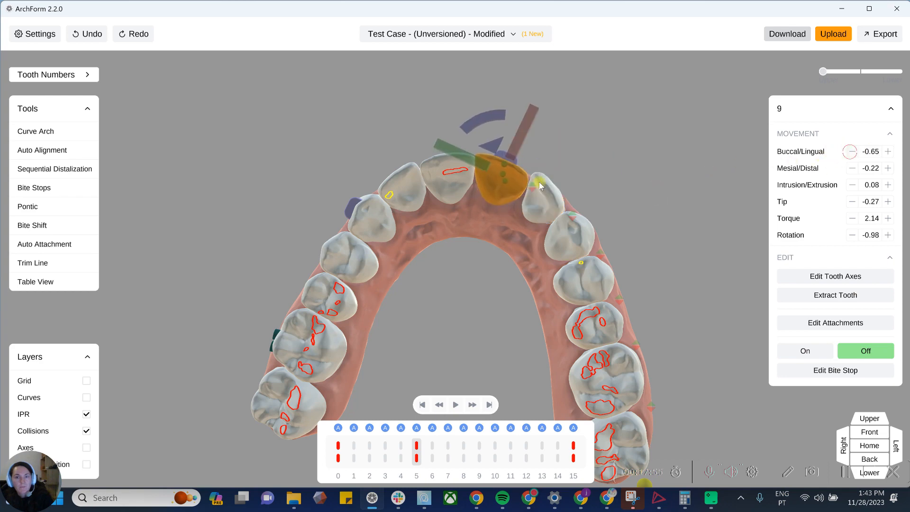
Set the Buccal/Lingual movement of upper central incisor 8 to -0.48 and of lateral incisor 7 to -0.29
{"action": "left_click", "coordinate": [458, 199]}
{"action": "left_click", "coordinate": [853, 152]}
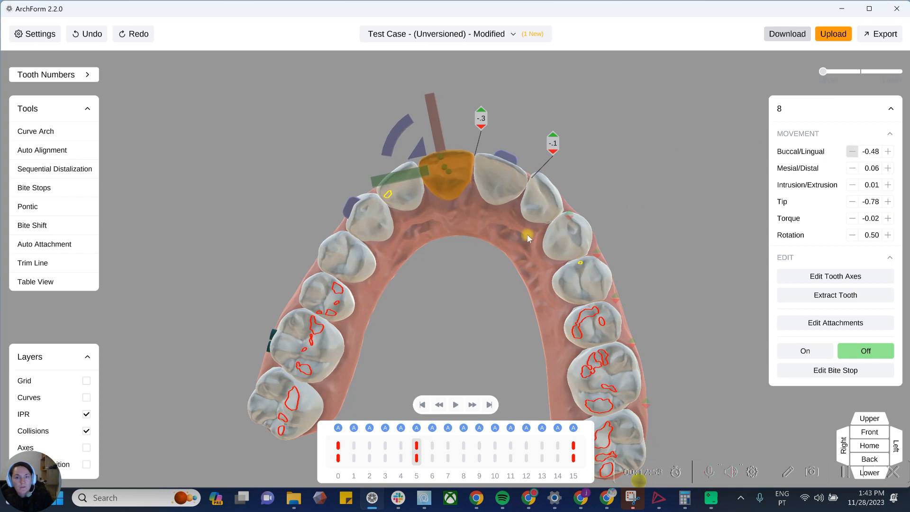
{"action": "left_click", "coordinate": [418, 204]}
{"action": "left_click", "coordinate": [851, 153]}
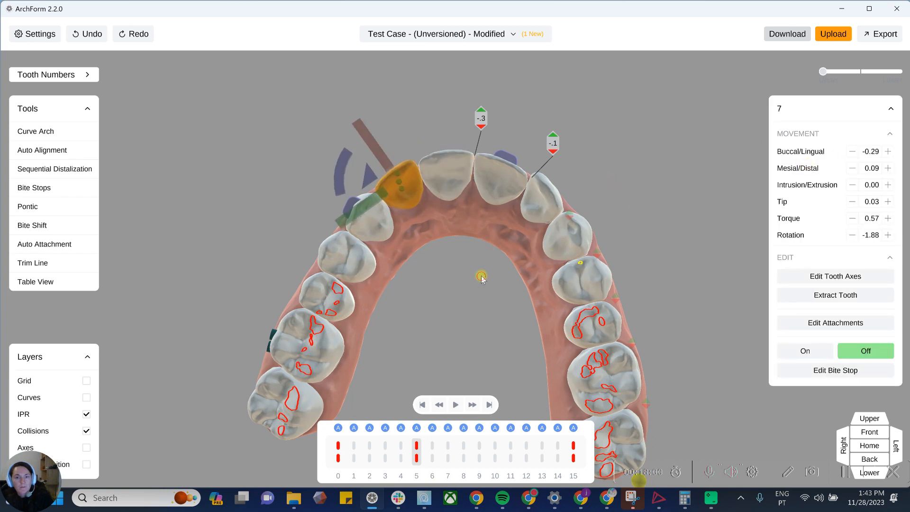
Set the Buccal/Lingual movement of upper canine 6 to -0.39 at the stage 5 goal
{"action": "left_click", "coordinate": [383, 228]}
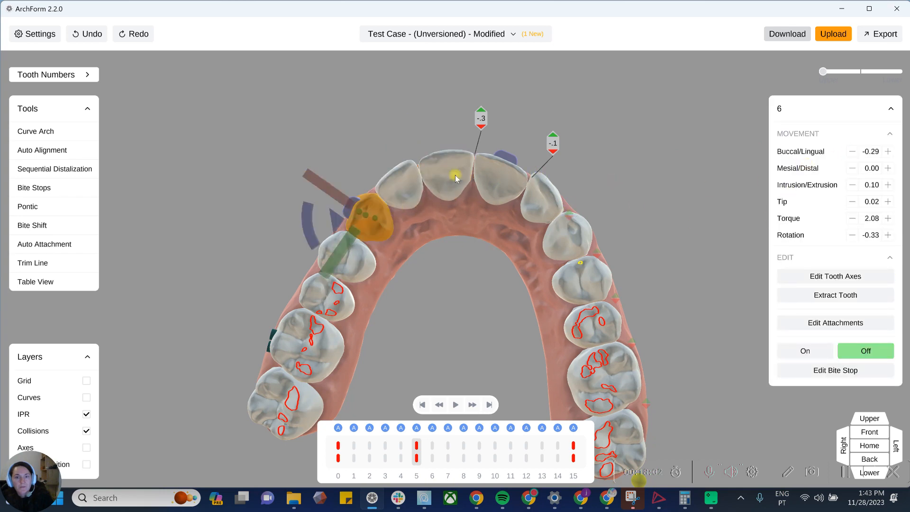
{"action": "left_click_drag", "start_coordinate": [392, 239], "coordinate": [388, 240]}
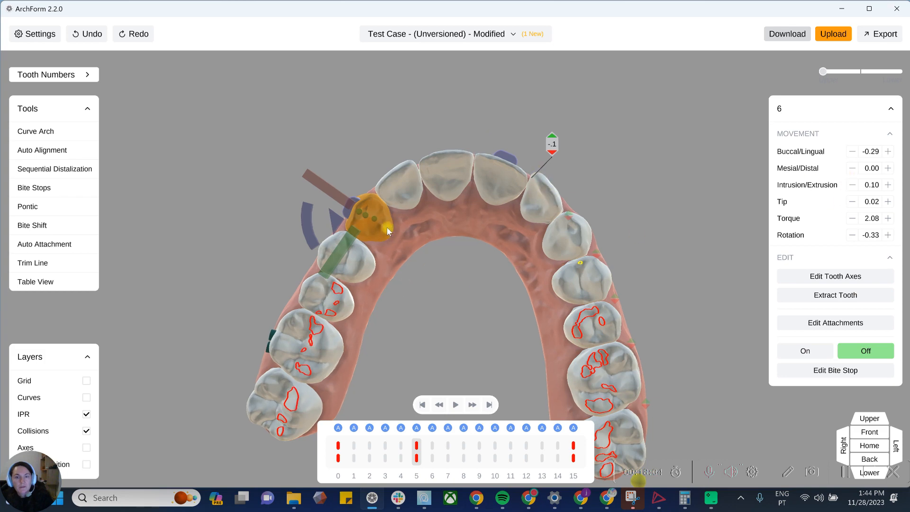
{"action": "left_click", "coordinate": [505, 287]}
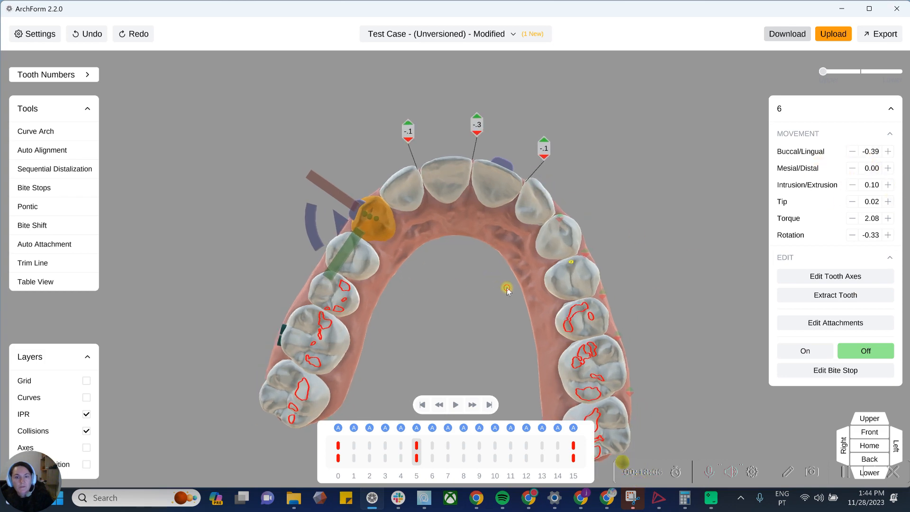
Check tooth 9 at stage 15 and set its stage 5 Buccal/Lingual movement to -0.75 and Mesial/Distal movement to -0.42
{"action": "left_click_drag", "start_coordinate": [417, 457], "coordinate": [575, 439]}
{"action": "left_click", "coordinate": [494, 174]}
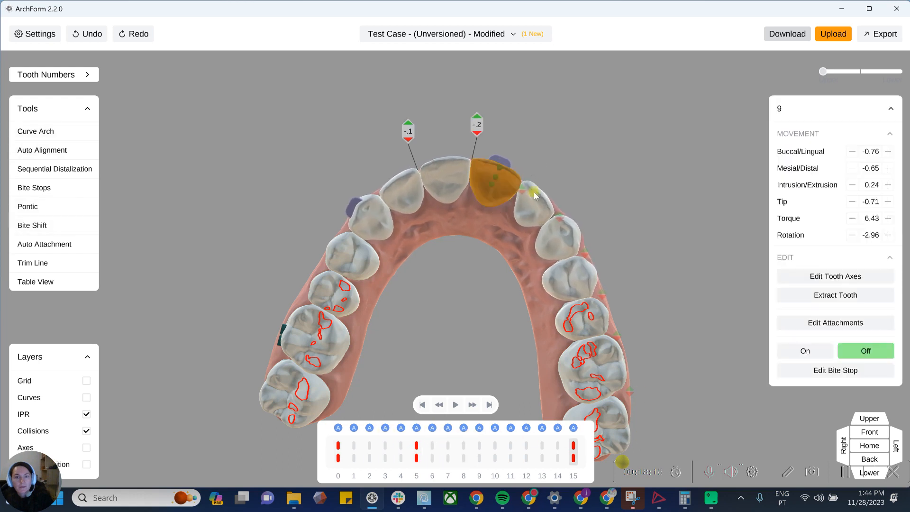
{"action": "scroll", "coordinate": [517, 372], "scroll_direction": "up", "scroll_amount": 2}
{"action": "scroll", "coordinate": [518, 372], "scroll_direction": "up", "scroll_amount": 2}
{"action": "left_click_drag", "start_coordinate": [417, 446], "coordinate": [647, 480]}
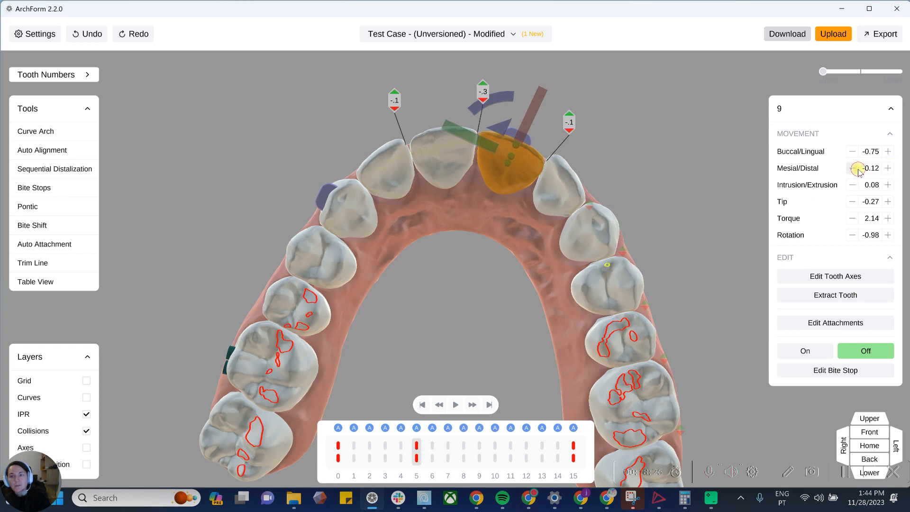
{"action": "left_click", "coordinate": [568, 305]}
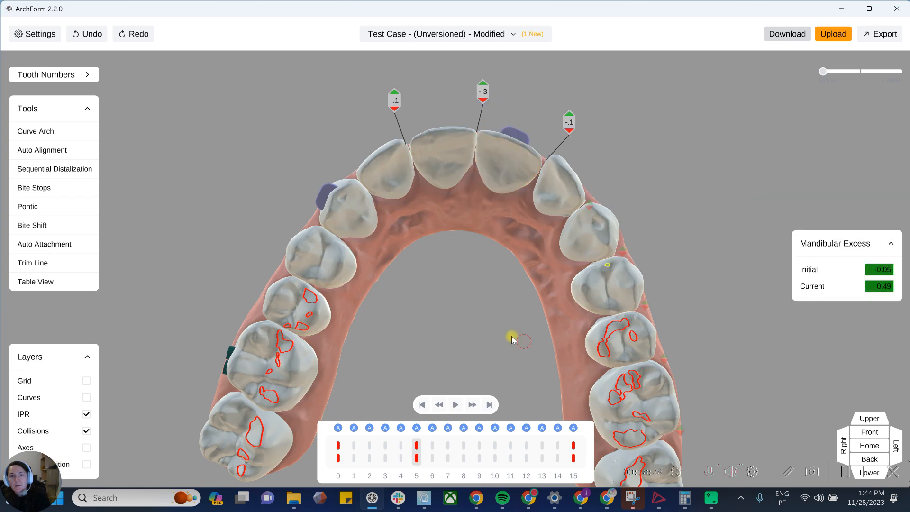
{"action": "left_click", "coordinate": [496, 185]}
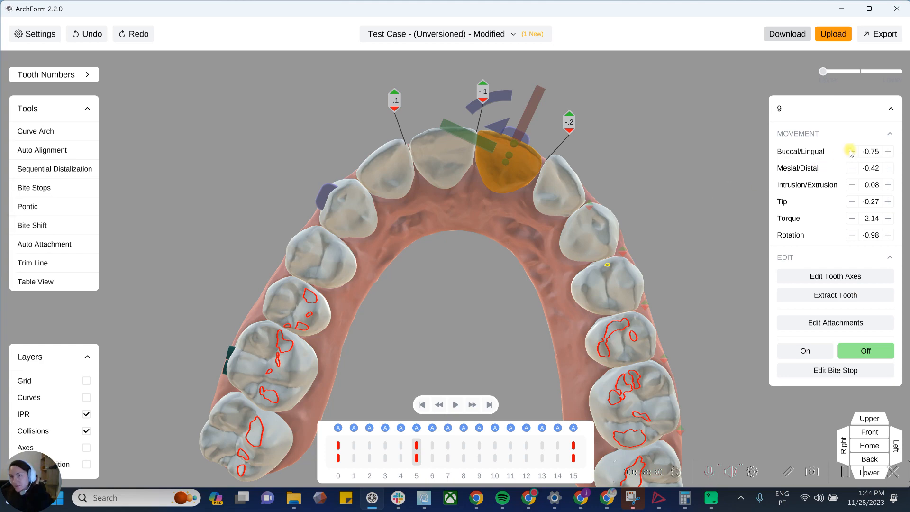
{"action": "left_click", "coordinate": [498, 247]}
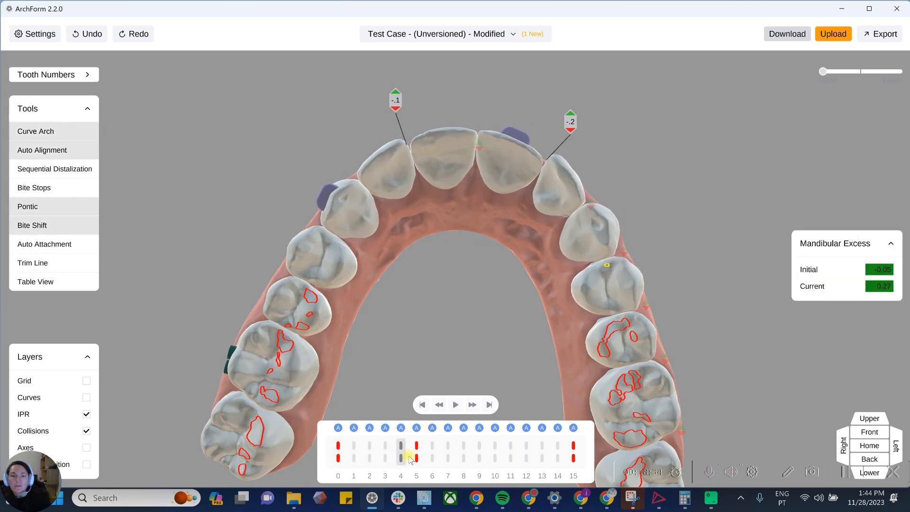
Check the stages around the stage 5 goal, set tooth 8's Buccal/Lingual movement there to -0.58 and decrease that of canine 6
{"action": "left_click", "coordinate": [440, 460]}
{"action": "left_click", "coordinate": [385, 452]}
{"action": "left_click_drag", "start_coordinate": [401, 456], "coordinate": [412, 472]}
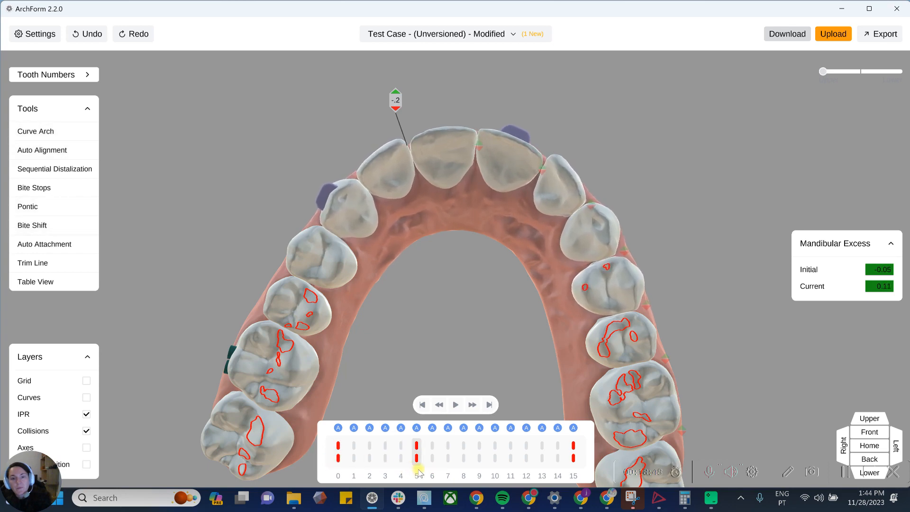
{"action": "left_click", "coordinate": [442, 176]}
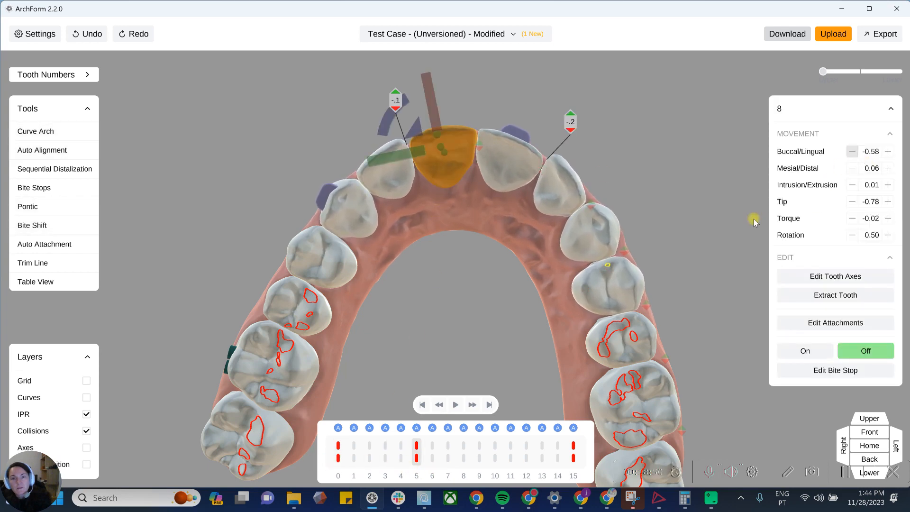
{"action": "left_click", "coordinate": [358, 223]}
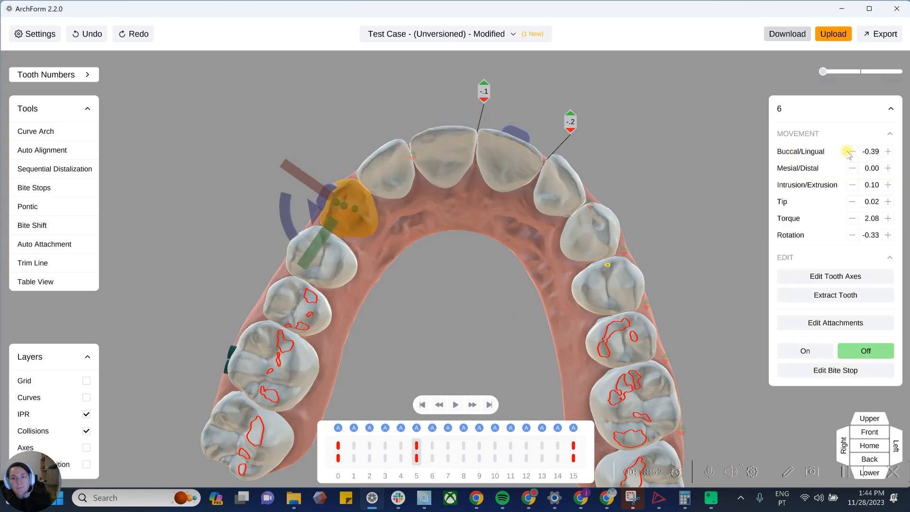
{"action": "left_click", "coordinate": [471, 317]}
{"action": "mouse_move", "coordinate": [380, 462]}
{"action": "left_mouse_down"}
{"action": "mouse_move", "coordinate": [437, 460]}
{"action": "mouse_move", "coordinate": [425, 456]}
{"action": "left_mouse_up"}
Insert upper and lower goals at stage 10 and decrease the Buccal/Lingual movement of upper lateral incisor 7 there
{"action": "right_click", "coordinate": [495, 457]}
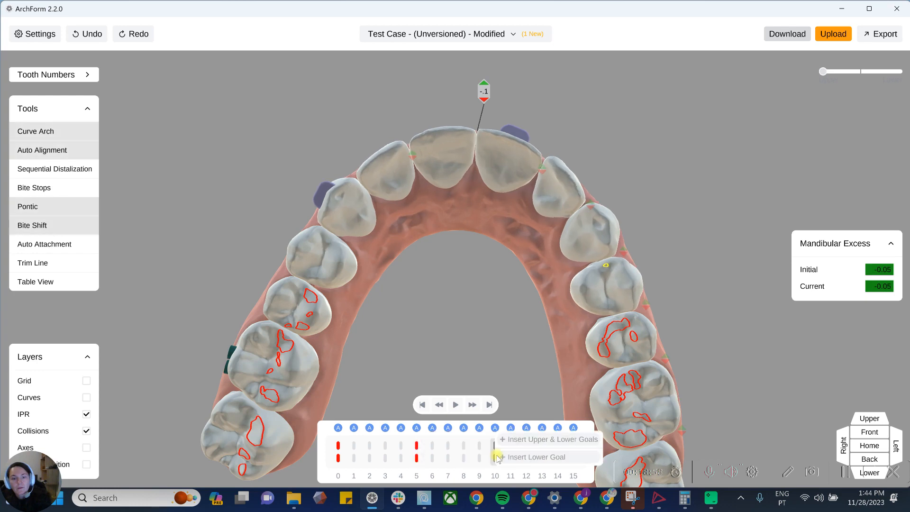
{"action": "left_click", "coordinate": [522, 438]}
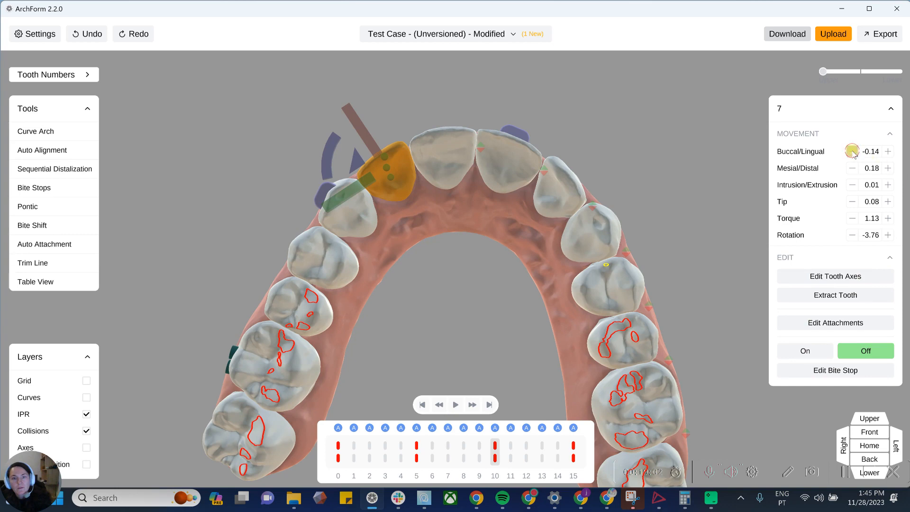
{"action": "left_click", "coordinate": [546, 302]}
Review the upper arch through stage 15, switch to the lower arch and compare its tooth positions across the stages
{"action": "mouse_move", "coordinate": [419, 459]}
{"action": "left_mouse_down"}
{"action": "mouse_move", "coordinate": [338, 457]}
{"action": "mouse_move", "coordinate": [524, 469]}
{"action": "mouse_move", "coordinate": [610, 493]}
{"action": "left_mouse_up"}
{"action": "scroll", "coordinate": [708, 186], "scroll_direction": "down", "scroll_amount": 1}
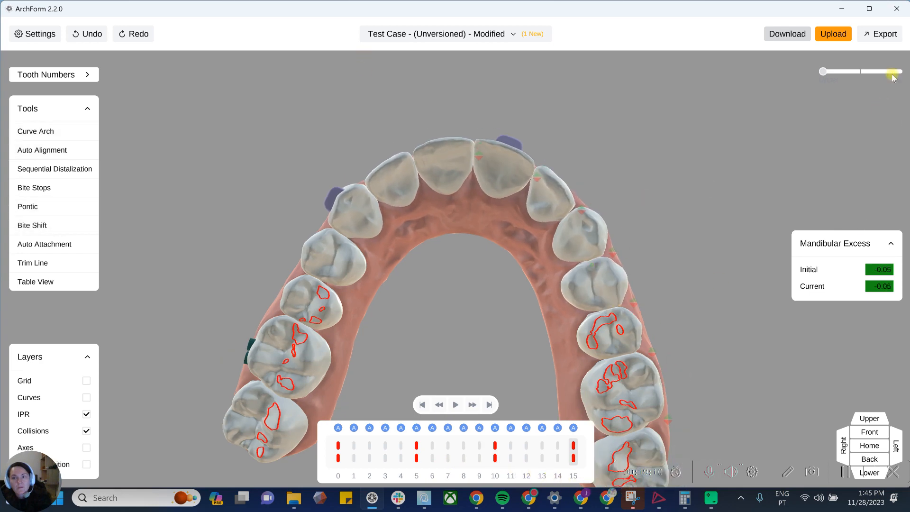
{"action": "left_click", "coordinate": [893, 74]}
{"action": "right_click_drag", "start_coordinate": [474, 308], "coordinate": [526, 394]}
{"action": "scroll", "coordinate": [500, 310], "scroll_direction": "up", "scroll_amount": 3}
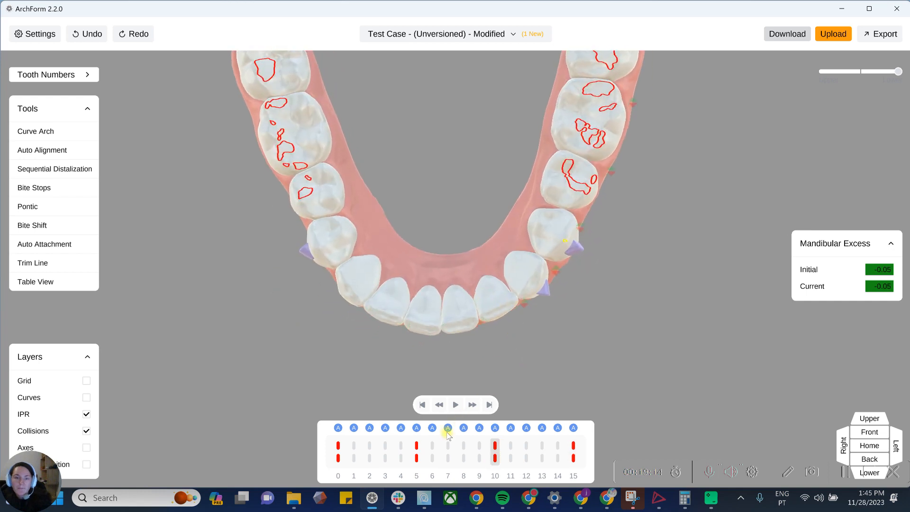
{"action": "mouse_move", "coordinate": [407, 461]}
{"action": "left_mouse_down"}
{"action": "mouse_move", "coordinate": [414, 455]}
{"action": "mouse_move", "coordinate": [284, 443]}
{"action": "mouse_move", "coordinate": [394, 462]}
{"action": "left_mouse_up"}
{"action": "left_click", "coordinate": [394, 462]}
{"action": "left_click", "coordinate": [432, 464]}
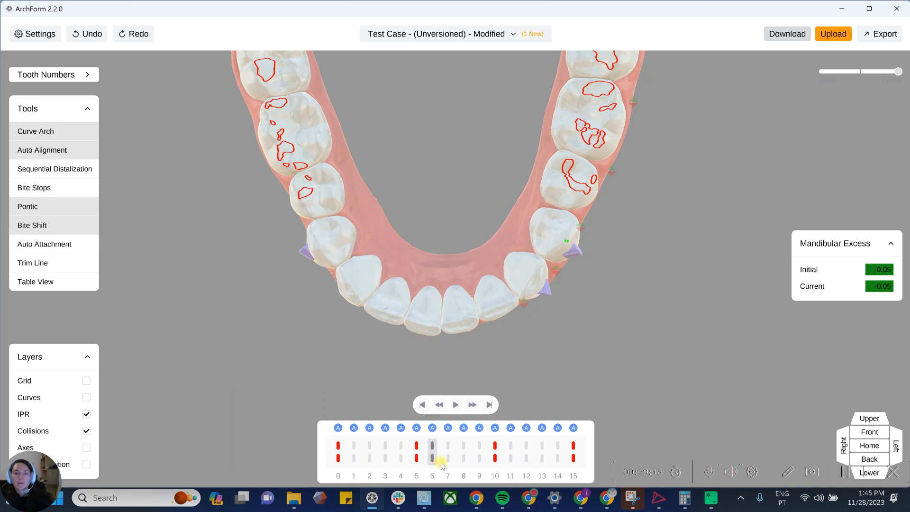
At the stage 10 goal, decrease the Buccal/Lingual movement of lower teeth 28 and 21 and set tooth 22's to -0.24
{"action": "left_click_drag", "start_coordinate": [455, 467], "coordinate": [495, 450]}
{"action": "left_click", "coordinate": [339, 235]}
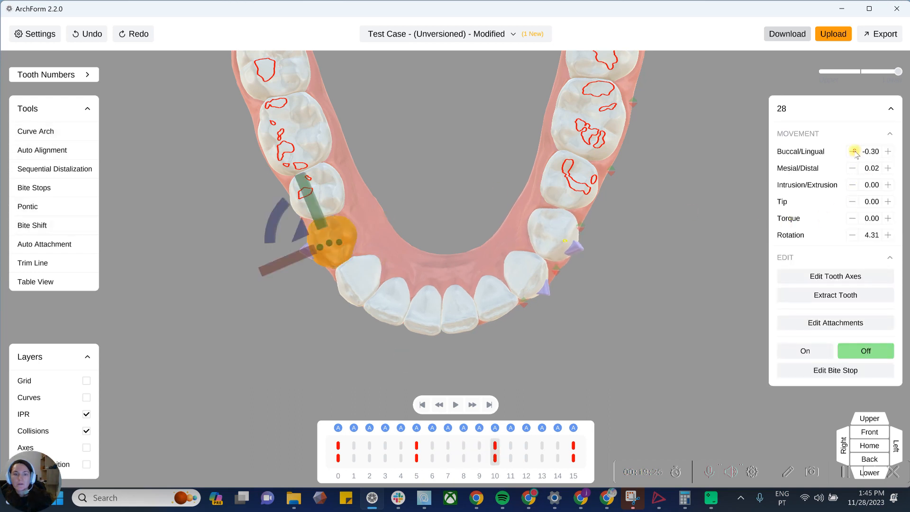
{"action": "left_click", "coordinate": [669, 306]}
{"action": "left_click", "coordinate": [553, 228]}
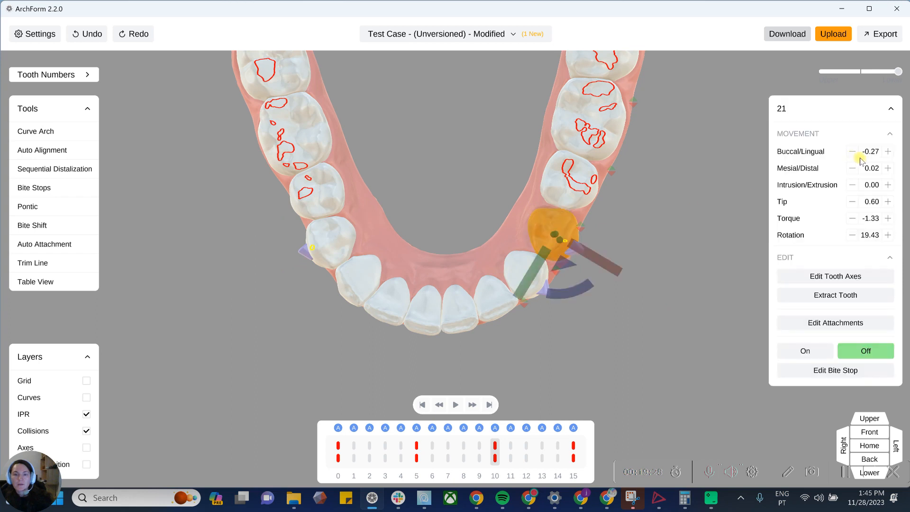
{"action": "left_click", "coordinate": [582, 297]}
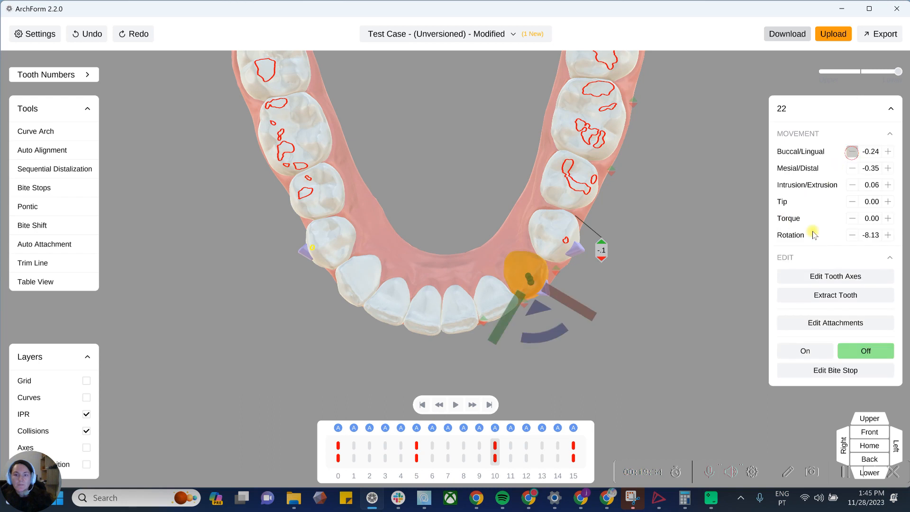
{"action": "left_click", "coordinate": [633, 374]}
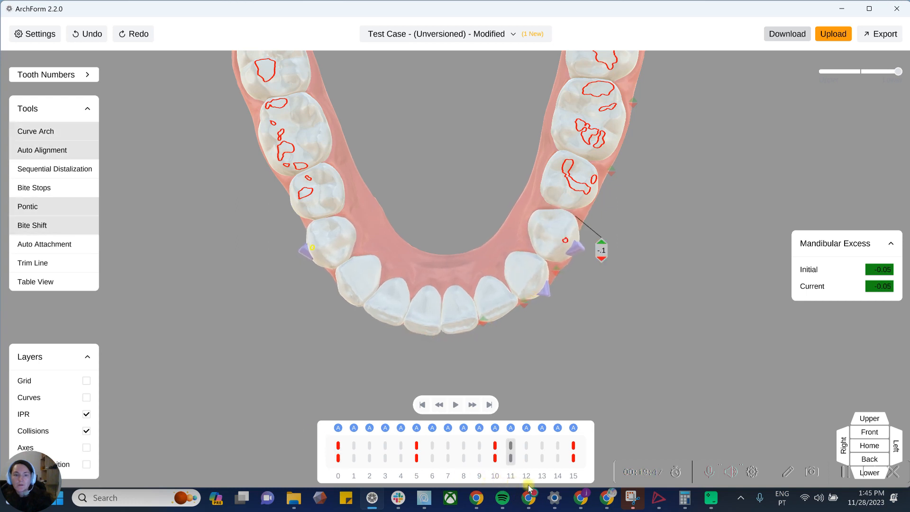
Adjust lower canine 27 and lower lateral incisor 23 at the stage 10 goal
{"action": "left_click", "coordinate": [497, 467]}
{"action": "left_click", "coordinate": [365, 274]}
{"action": "left_click", "coordinate": [573, 361]}
{"action": "left_click", "coordinate": [496, 295]}
{"action": "left_click", "coordinate": [743, 285]}
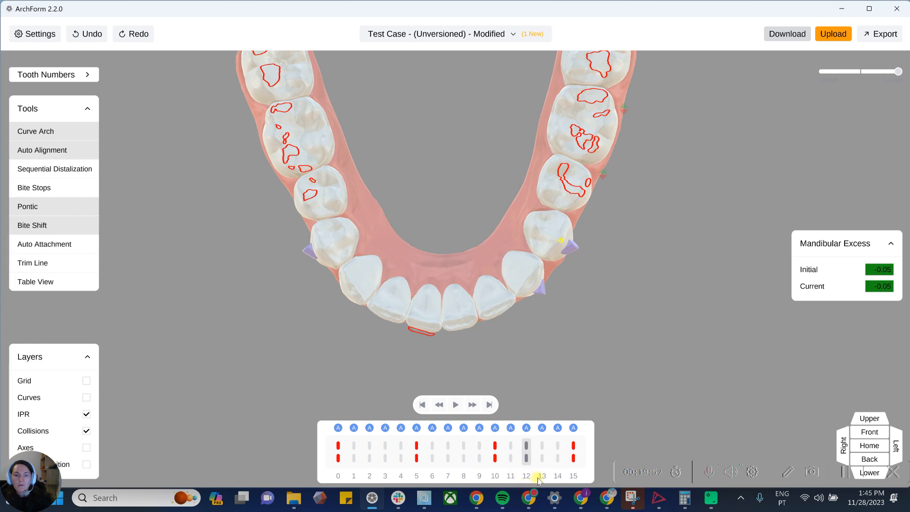
Switch to the upper arch and decrease the Buccal/Lingual movement of teeth 10, 5 and 12 at stage 10
{"action": "left_click_drag", "start_coordinate": [787, 212], "coordinate": [556, 260]}
{"action": "left_click", "coordinate": [525, 213]}
{"action": "left_click", "coordinate": [851, 151]}
{"action": "left_click", "coordinate": [419, 276]}
{"action": "left_click", "coordinate": [313, 263]}
{"action": "left_click", "coordinate": [852, 152]}
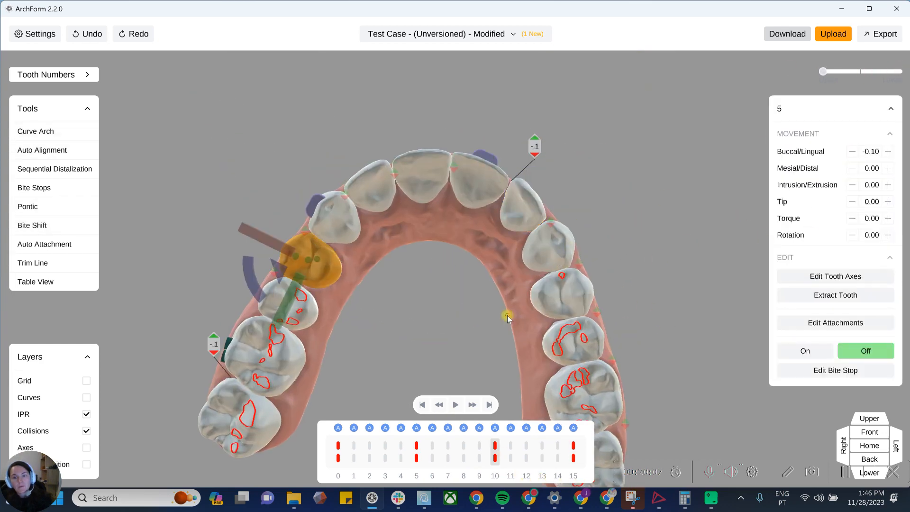
{"action": "left_click", "coordinate": [560, 299]}
{"action": "left_click", "coordinate": [852, 152]}
{"action": "left_click", "coordinate": [671, 304]}
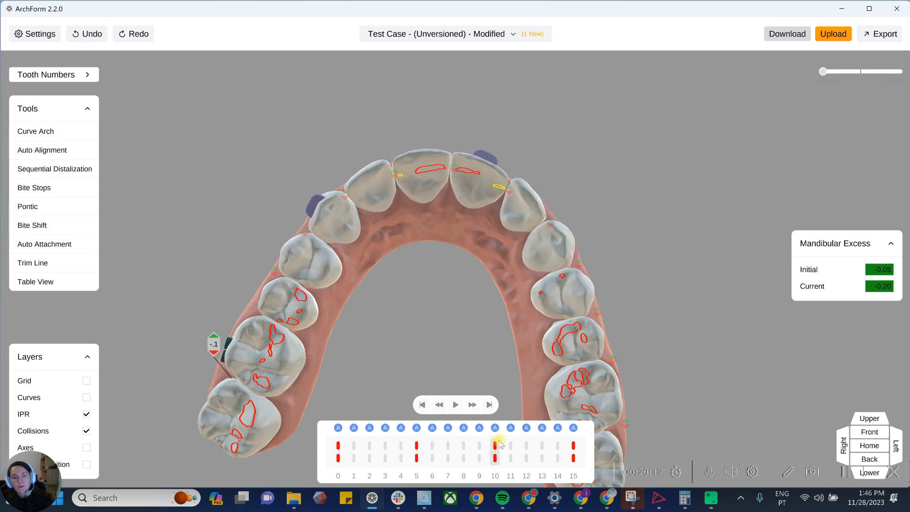
Decrease upper canine 11's Buccal/Lingual movement at stage 10 and check the stages leading up to it
{"action": "mouse_move", "coordinate": [481, 455]}
{"action": "left_mouse_down"}
{"action": "mouse_move", "coordinate": [541, 460]}
{"action": "mouse_move", "coordinate": [498, 459]}
{"action": "left_mouse_up"}
{"action": "left_click", "coordinate": [542, 247]}
{"action": "left_click", "coordinate": [852, 152]}
{"action": "left_click", "coordinate": [682, 280]}
{"action": "left_click_drag", "start_coordinate": [429, 458], "coordinate": [496, 448]}
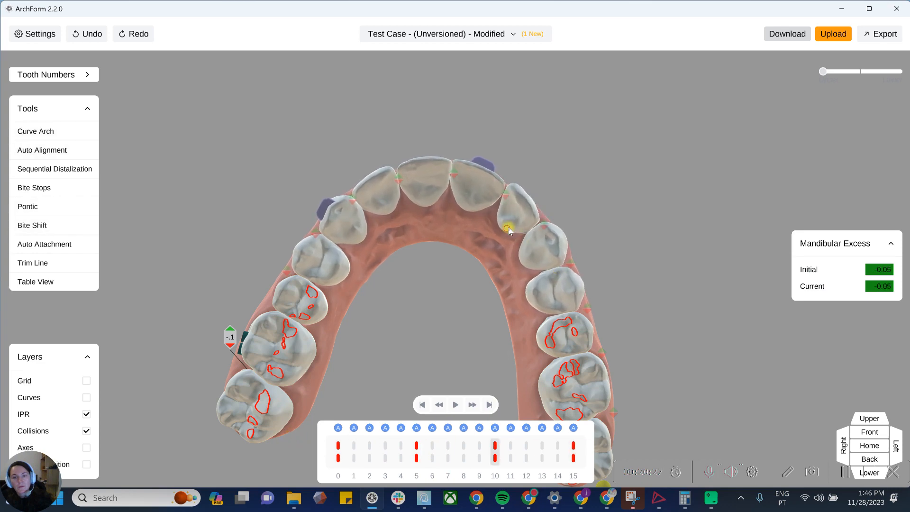
Adjust upper lateral incisor 10 at stage 10 and review the upper arch from stage 5 through stage 15
{"action": "left_click", "coordinate": [509, 230]}
{"action": "left_click", "coordinate": [687, 281]}
{"action": "right_click_drag", "start_coordinate": [642, 313], "coordinate": [617, 362]}
{"action": "left_click_drag", "start_coordinate": [417, 459], "coordinate": [574, 456]}
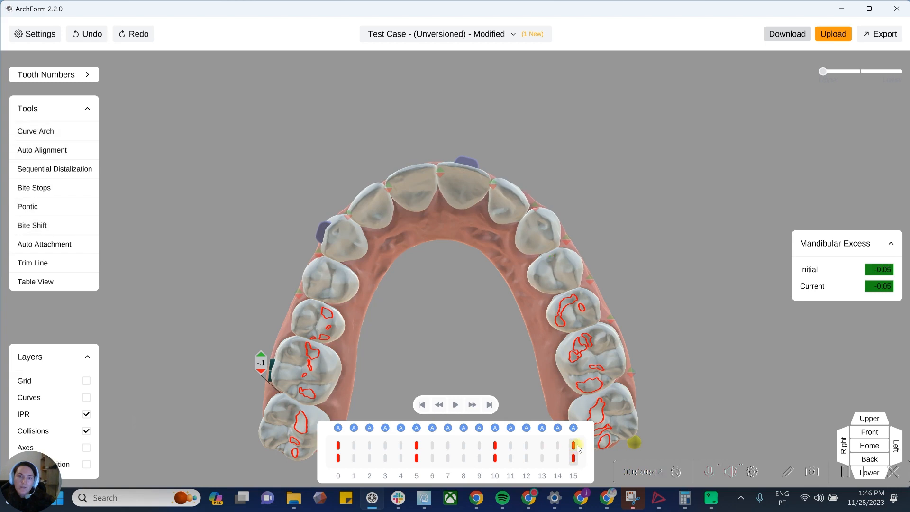
Inspect the contact between lower teeth 21 and 22 in the late stages and insert upper and lower goals at stage 13
{"action": "left_click", "coordinate": [891, 78]}
{"action": "left_click_drag", "start_coordinate": [592, 295], "coordinate": [530, 490]}
{"action": "left_click_drag", "start_coordinate": [512, 460], "coordinate": [545, 462]}
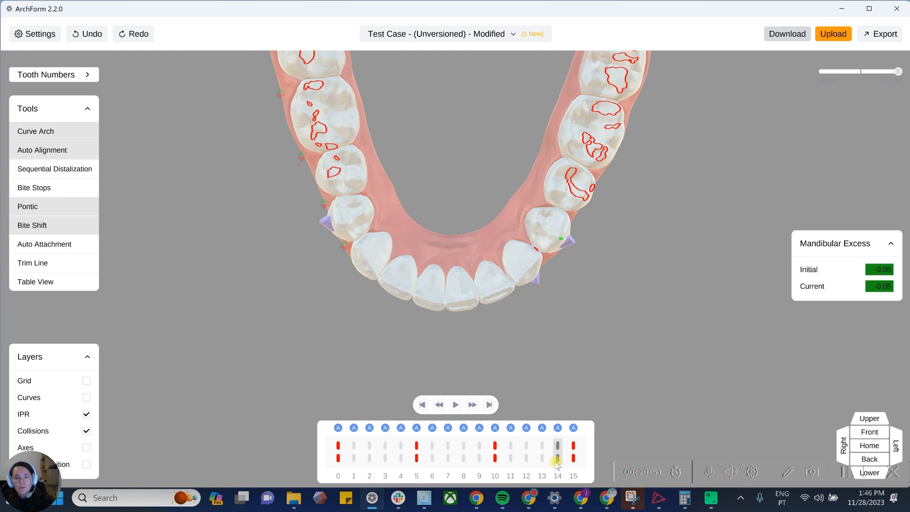
{"action": "left_click_drag", "start_coordinate": [557, 465], "coordinate": [544, 464]}
{"action": "left_click_drag", "start_coordinate": [566, 341], "coordinate": [499, 237]}
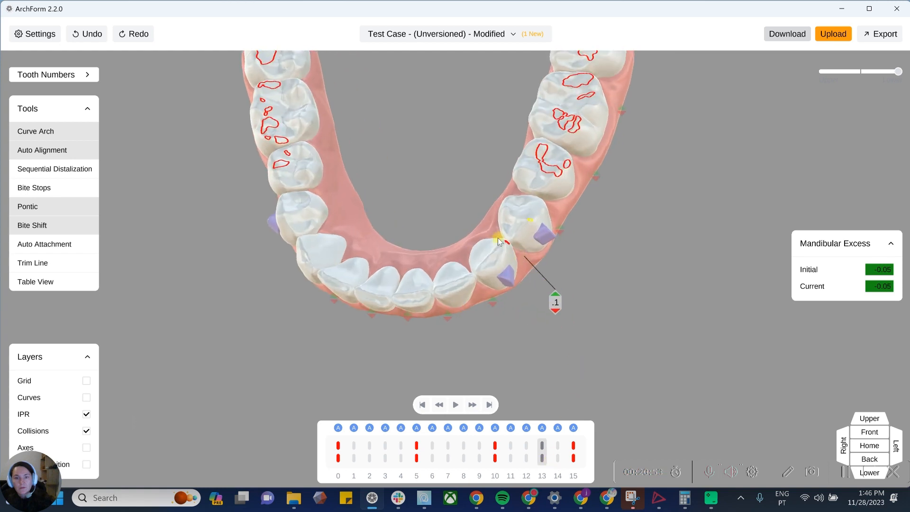
{"action": "left_click_drag", "start_coordinate": [579, 388], "coordinate": [565, 383]}
{"action": "left_click_drag", "start_coordinate": [521, 272], "coordinate": [517, 255]}
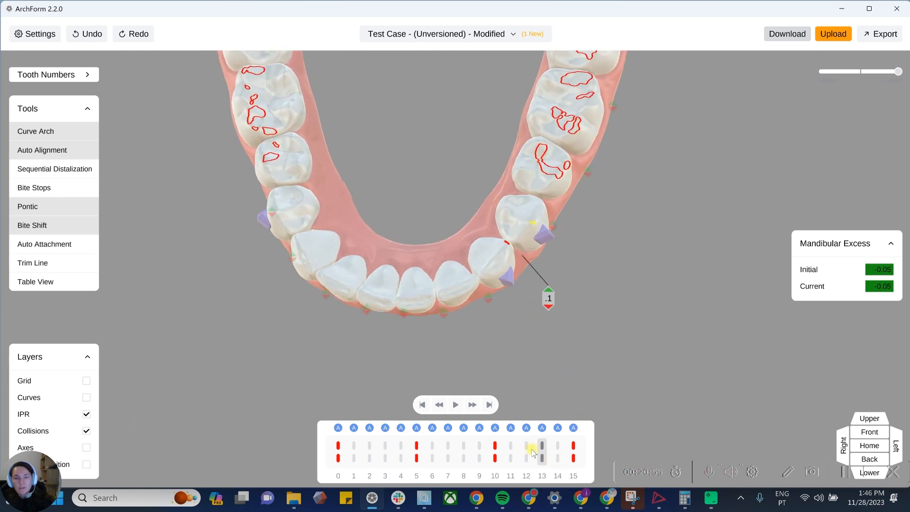
{"action": "right_click", "coordinate": [546, 461]}
{"action": "left_click", "coordinate": [576, 440]}
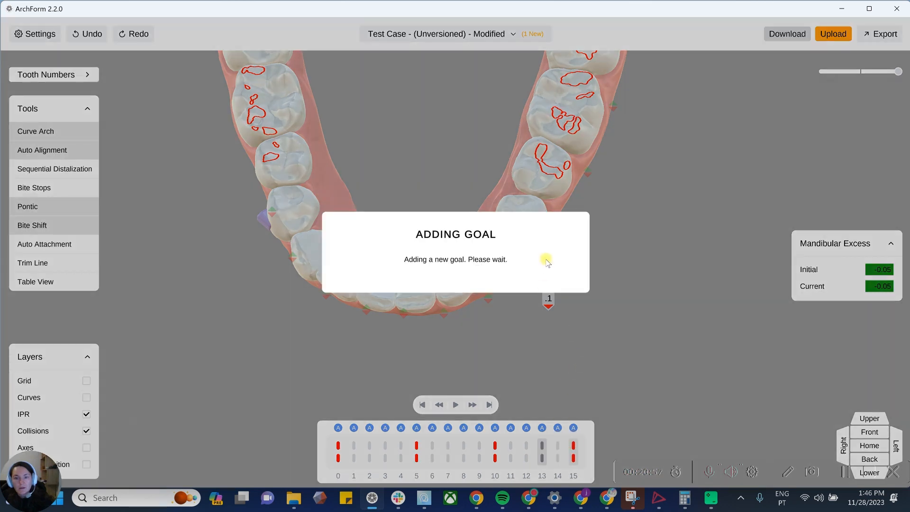
Review the lower arch from stage 13 to 15 and across the whole sequence, ending with a front view
{"action": "left_click_drag", "start_coordinate": [554, 357], "coordinate": [582, 404]}
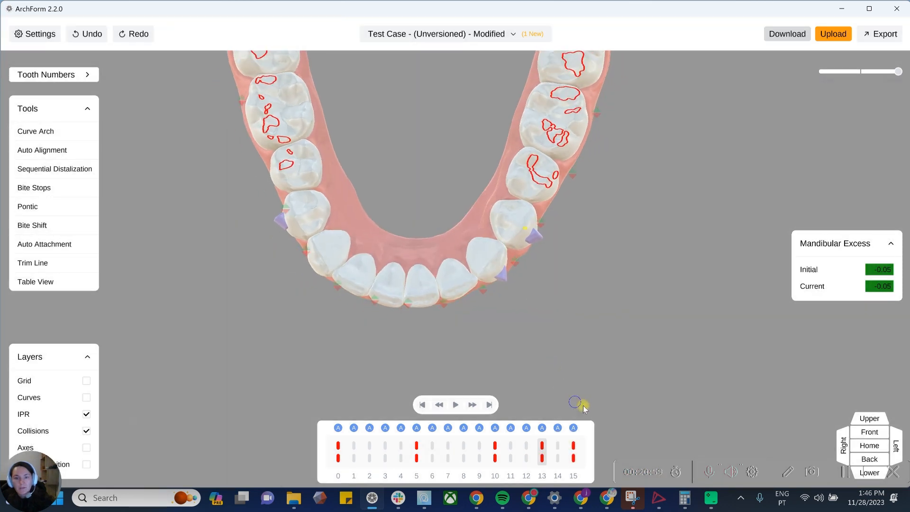
{"action": "left_click", "coordinate": [557, 460]}
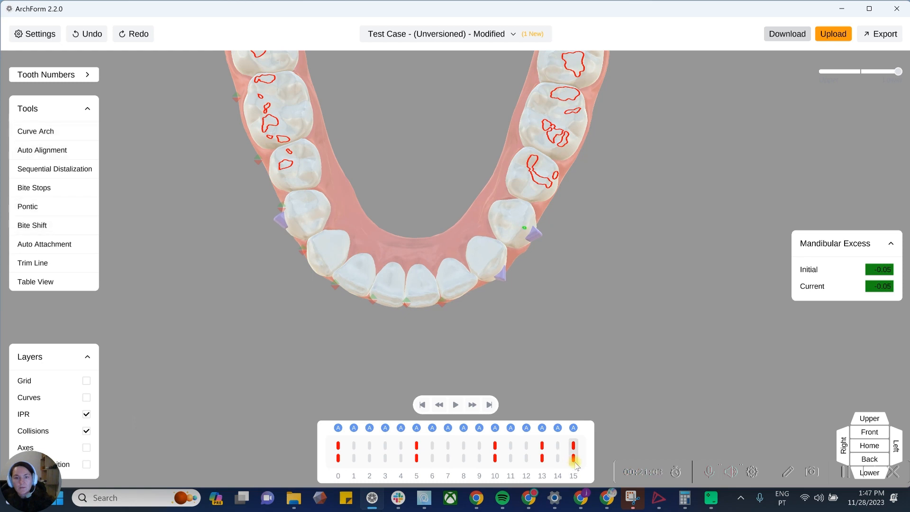
{"action": "left_click", "coordinate": [354, 453]}
{"action": "left_click_drag", "start_coordinate": [402, 459], "coordinate": [636, 505]}
{"action": "scroll", "coordinate": [564, 346], "scroll_direction": "down", "scroll_amount": 2}
{"action": "left_click_drag", "start_coordinate": [495, 269], "coordinate": [504, 310]}
{"action": "left_click_drag", "start_coordinate": [539, 228], "coordinate": [264, 337]}
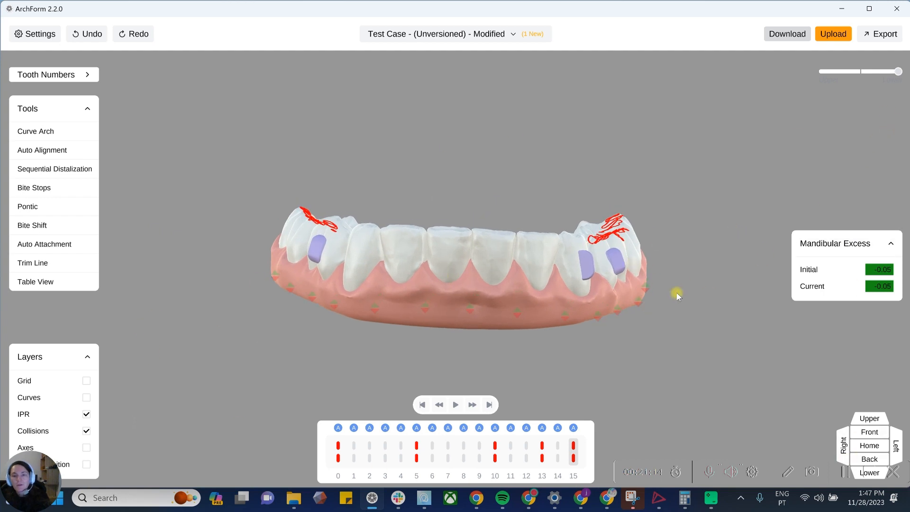
Upload the modified Test Case setup and switch to the ArchForm dashboard in Chrome, opening a Test Case patient page
{"action": "left_click", "coordinate": [835, 34]}
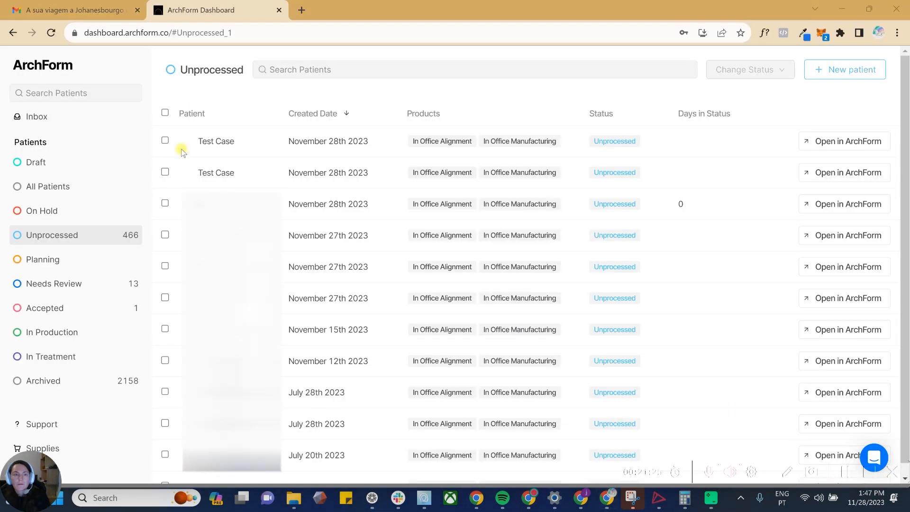
{"action": "left_click_drag", "start_coordinate": [85, 33], "coordinate": [171, 33]}
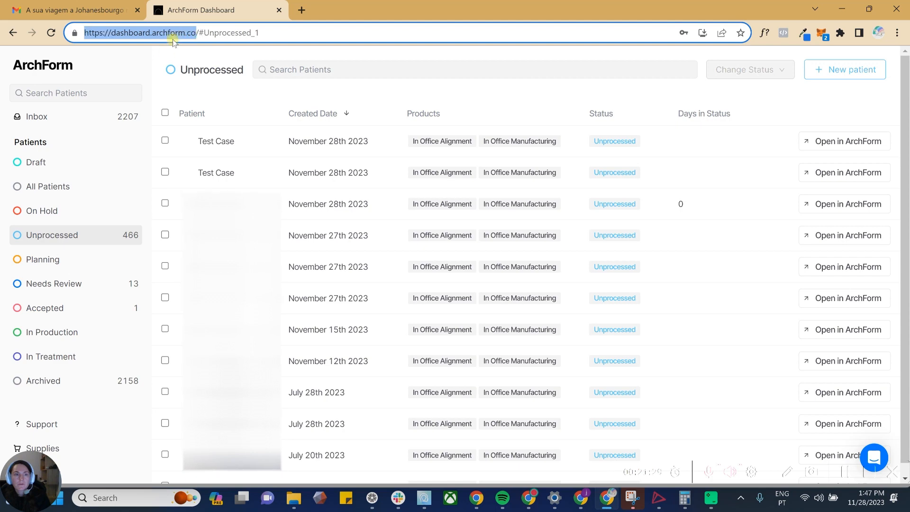
{"action": "left_click_drag", "start_coordinate": [410, 86], "coordinate": [489, 355]}
{"action": "left_click", "coordinate": [478, 277]}
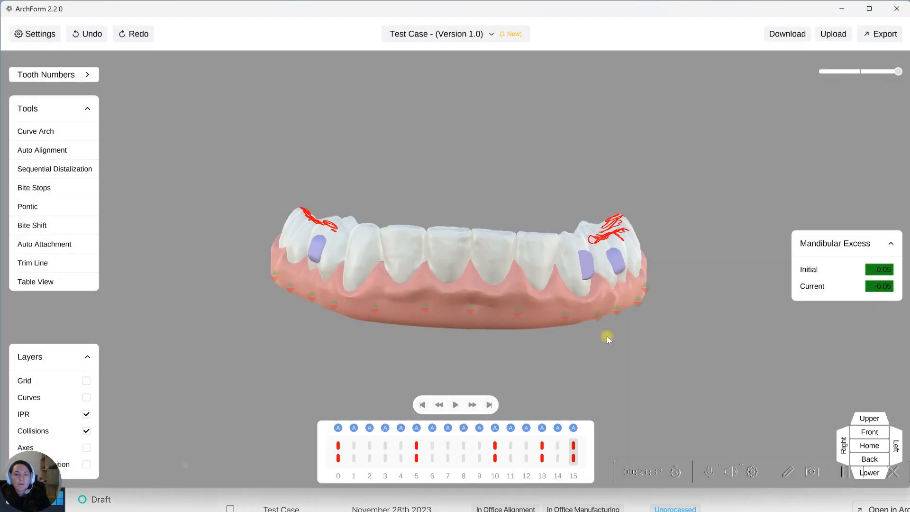
{"action": "left_click", "coordinate": [670, 490]}
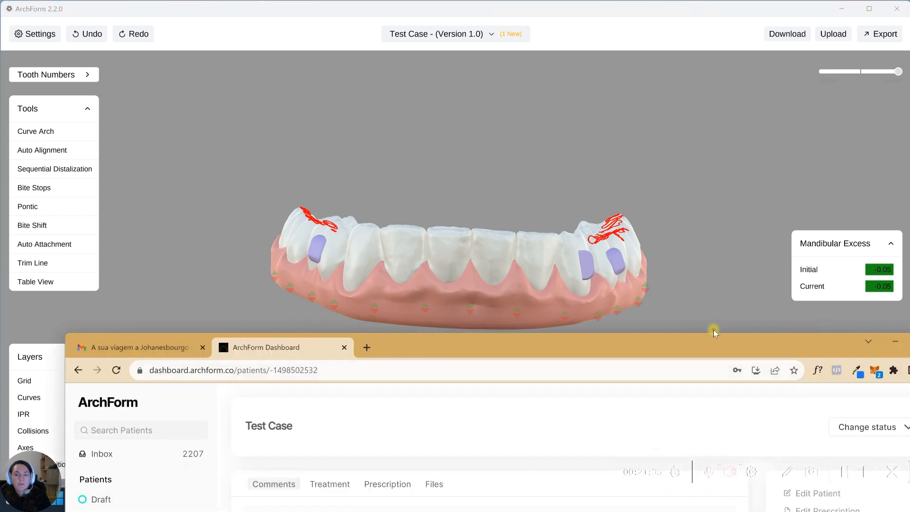
{"action": "left_click_drag", "start_coordinate": [714, 330], "coordinate": [723, 359]}
{"action": "left_click", "coordinate": [741, 504]}
{"action": "left_click_drag", "start_coordinate": [765, 339], "coordinate": [644, 277]}
{"action": "left_click", "coordinate": [805, 281]}
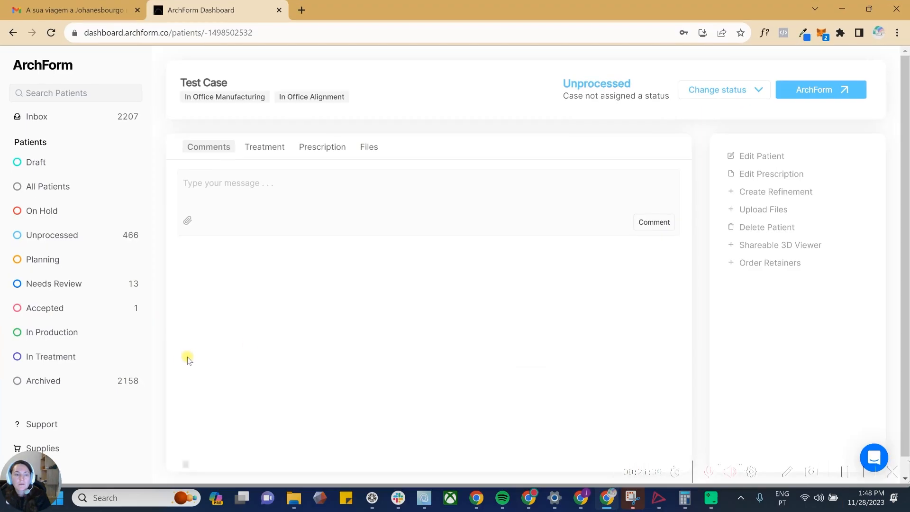
Return to the Unprocessed patients, open the first Test Case and reload its page
{"action": "left_click", "coordinate": [64, 232]}
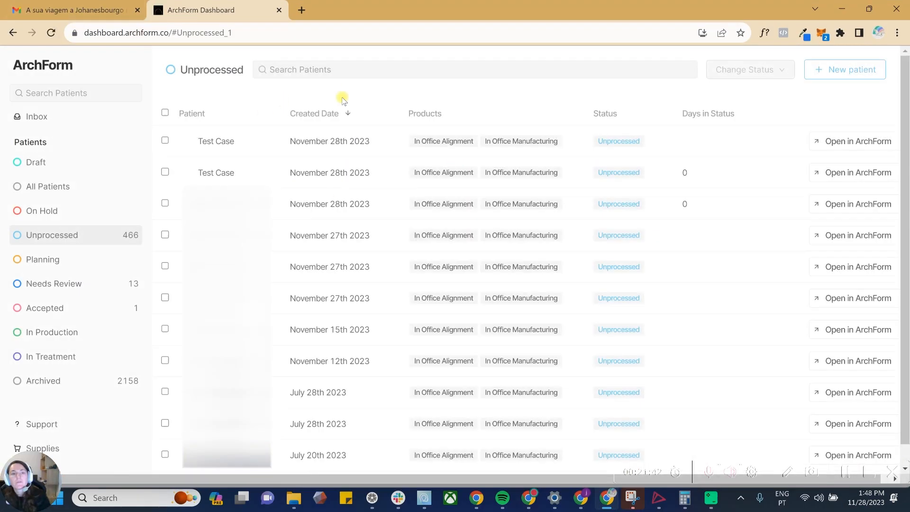
{"action": "left_click", "coordinate": [302, 142]}
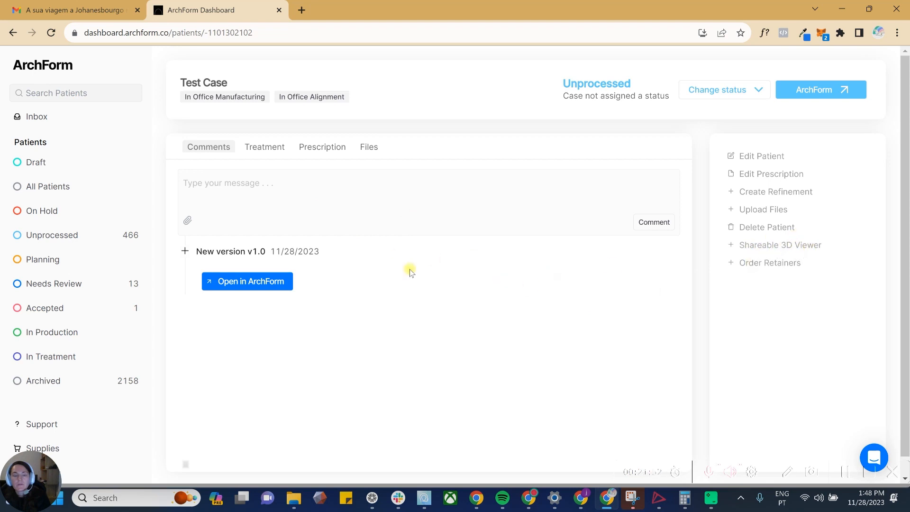
{"action": "left_click", "coordinate": [51, 33]}
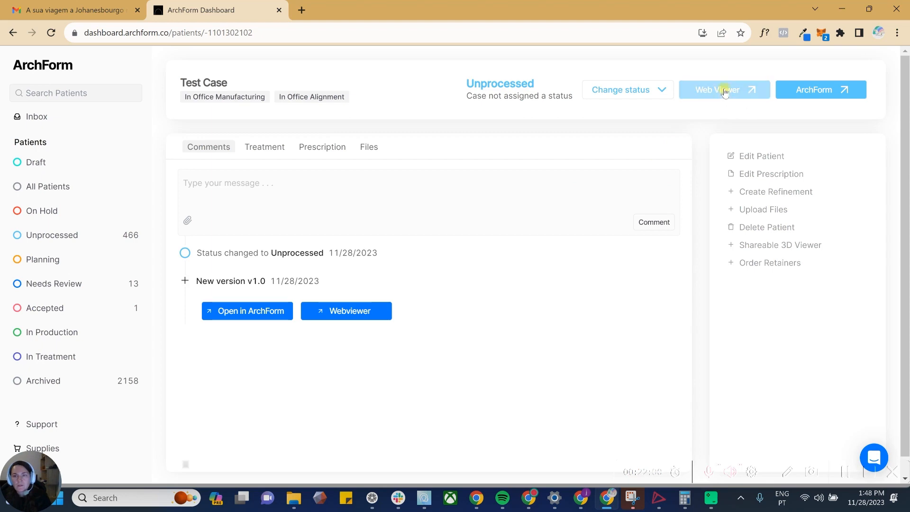
Create the case's shareable 3D viewer links, copy the minimal patient view link and open it in a new tab
{"action": "left_click", "coordinate": [779, 247]}
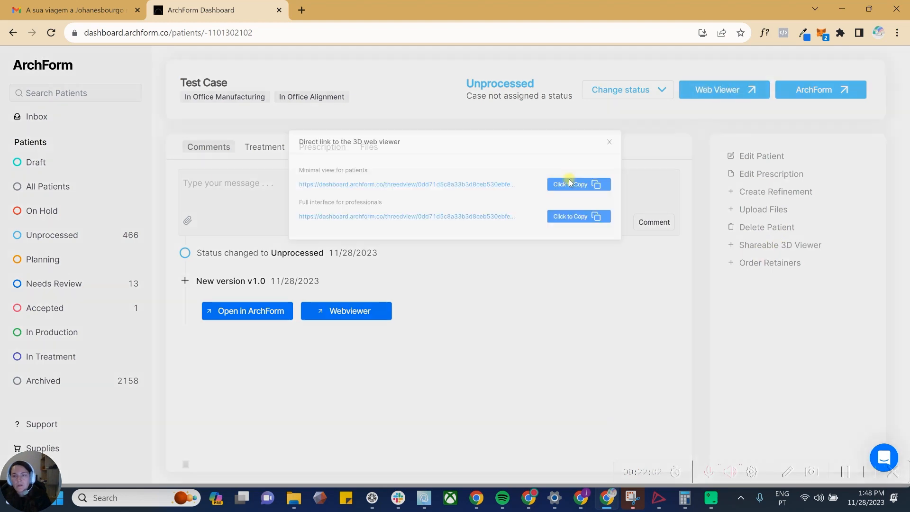
{"action": "left_click", "coordinate": [617, 181]}
{"action": "key", "text": "ctrl+t"}
{"action": "right_click", "coordinate": [258, 34]}
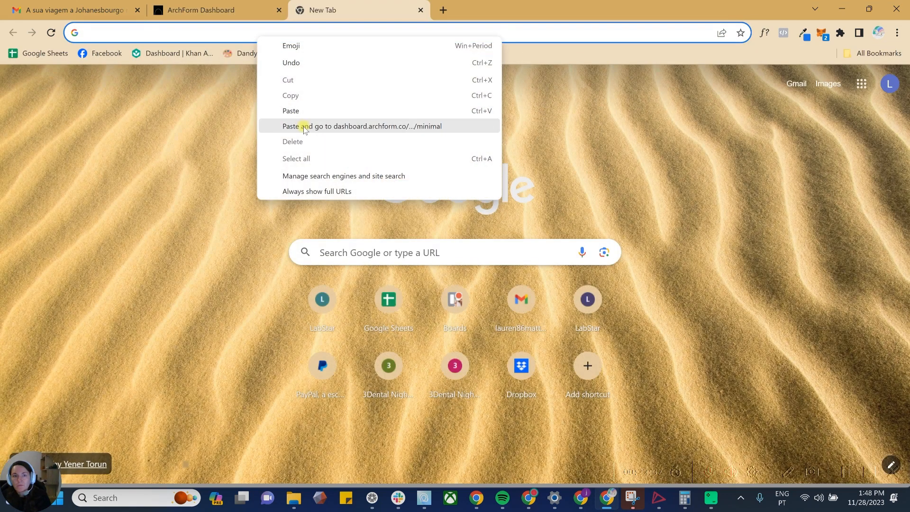
{"action": "left_click", "coordinate": [303, 125]}
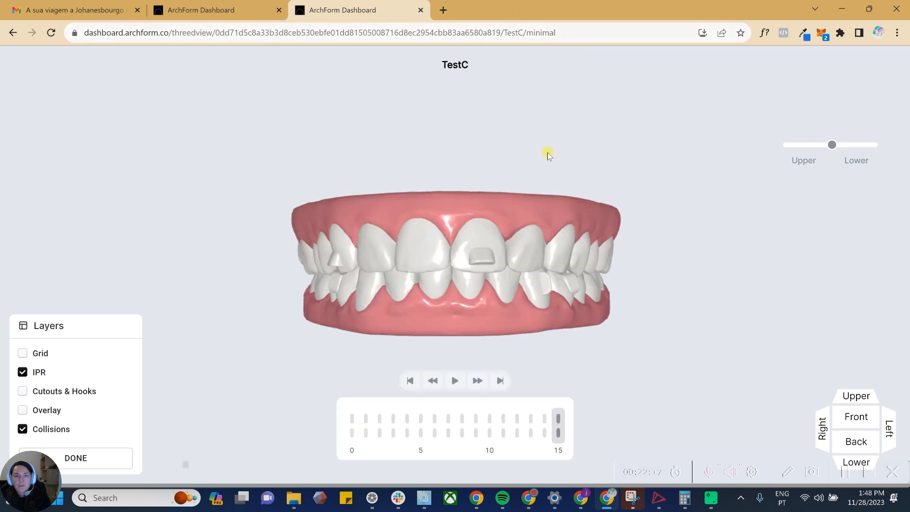
Review the staged treatment in the web viewer, isolate the lower arch and examine it from the occlusal side
{"action": "mouse_move", "coordinate": [491, 432]}
{"action": "left_mouse_down"}
{"action": "mouse_move", "coordinate": [293, 409]}
{"action": "mouse_move", "coordinate": [573, 445]}
{"action": "left_mouse_up"}
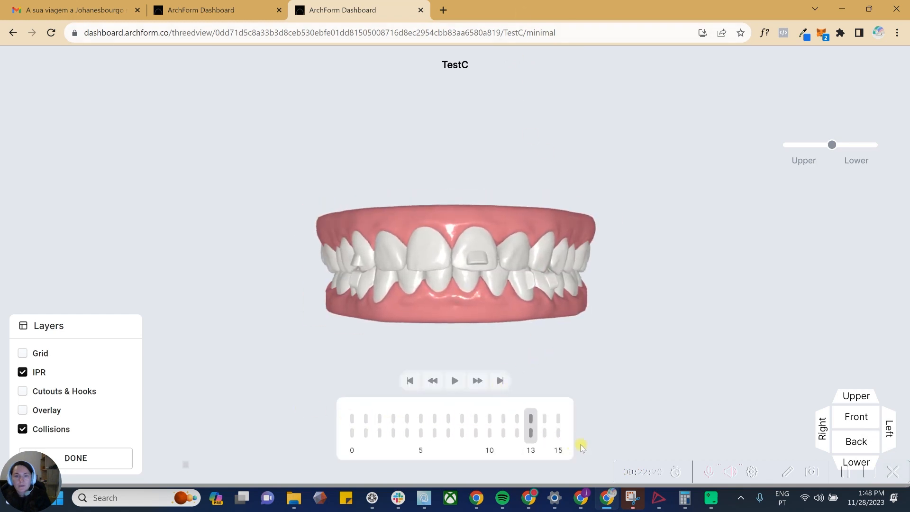
{"action": "mouse_move", "coordinate": [540, 316]}
{"action": "left_mouse_down"}
{"action": "mouse_move", "coordinate": [721, 325]}
{"action": "mouse_move", "coordinate": [508, 329]}
{"action": "mouse_move", "coordinate": [524, 301]}
{"action": "mouse_move", "coordinate": [262, 266]}
{"action": "left_mouse_up"}
{"action": "left_click_drag", "start_coordinate": [832, 146], "coordinate": [885, 160]}
{"action": "left_click_drag", "start_coordinate": [690, 218], "coordinate": [569, 302]}
{"action": "left_click_drag", "start_coordinate": [685, 303], "coordinate": [448, 254]}
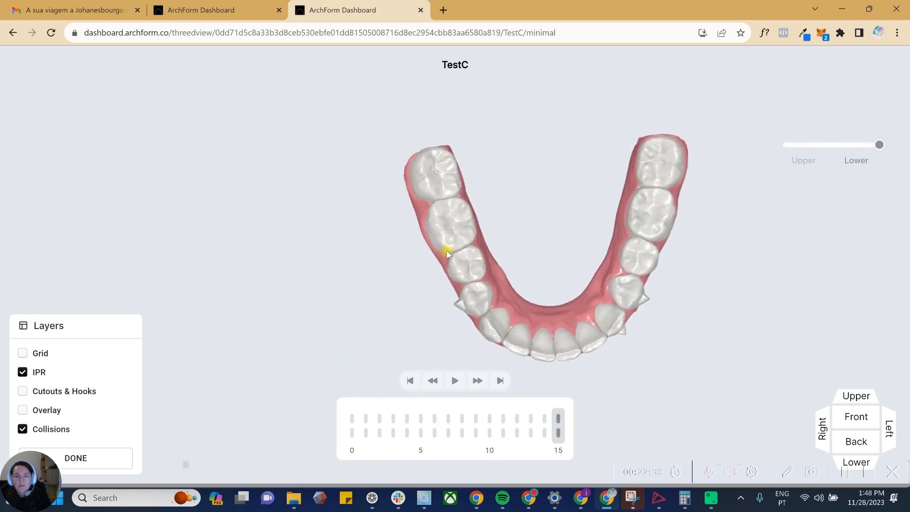
Close the 3D viewer links on the case page and switch back to the ArchForm desktop app
{"action": "left_click", "coordinate": [201, 10]}
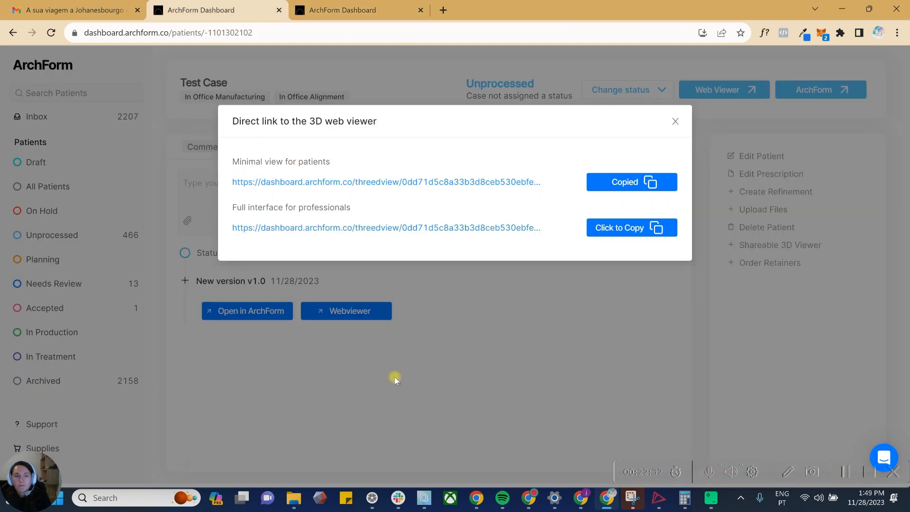
{"action": "left_click", "coordinate": [676, 121]}
{"action": "left_click", "coordinate": [842, 9]}
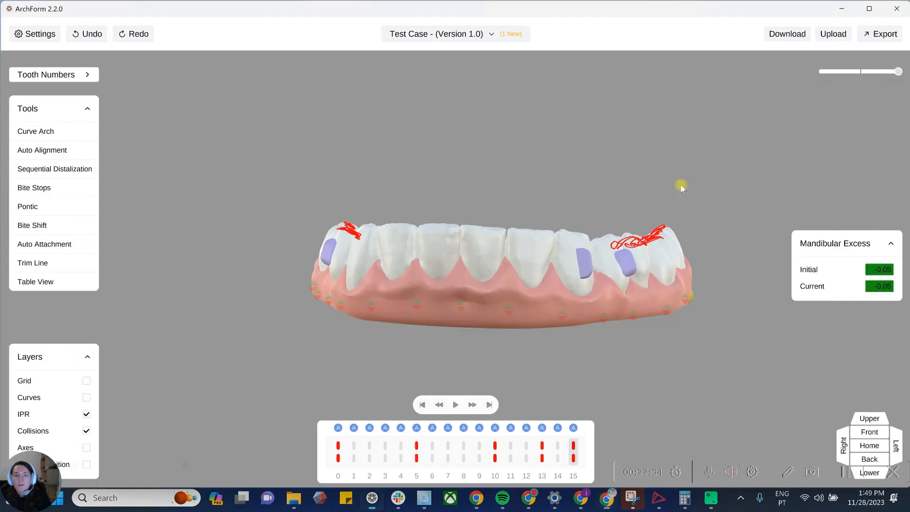
{"action": "right_click_drag", "start_coordinate": [629, 237], "coordinate": [605, 237]}
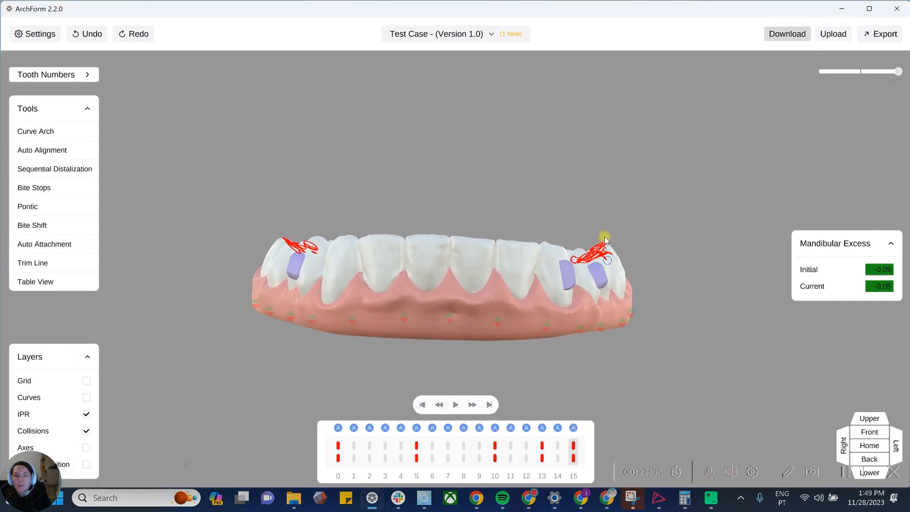
Open the model printing export settings for the setup and check the available export orientations
{"action": "left_click", "coordinate": [882, 34]}
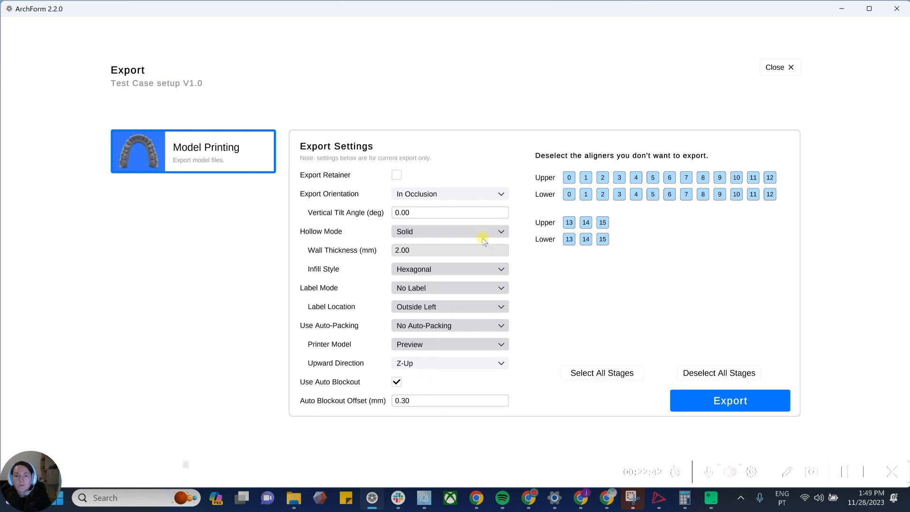
{"action": "left_click", "coordinate": [437, 195]}
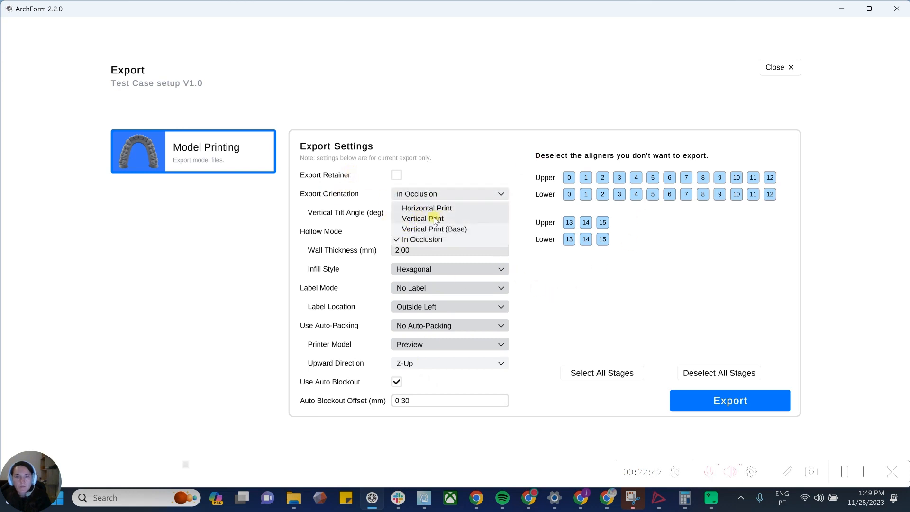
{"action": "left_click", "coordinate": [483, 138]}
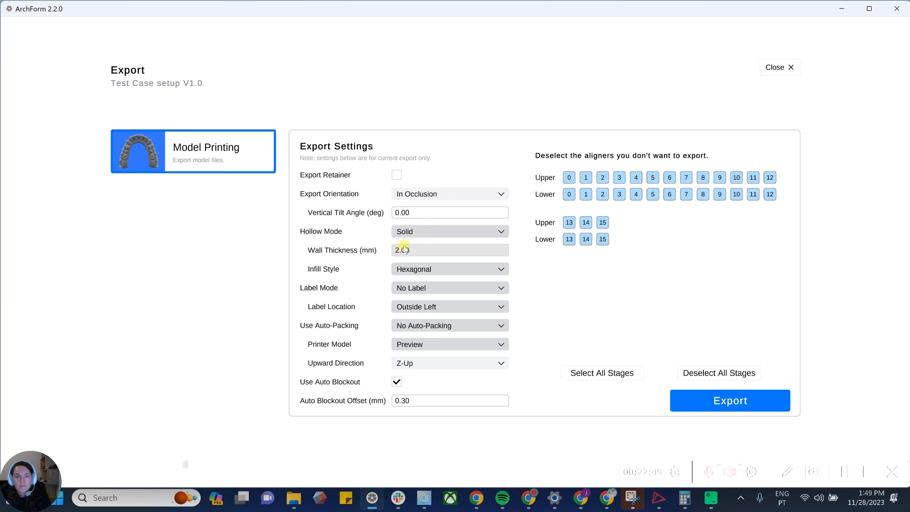
Set the export orientation to Horizontal Print and check the available hollow mode options for the printed models
{"action": "left_click", "coordinate": [455, 194]}
{"action": "left_click", "coordinate": [432, 206]}
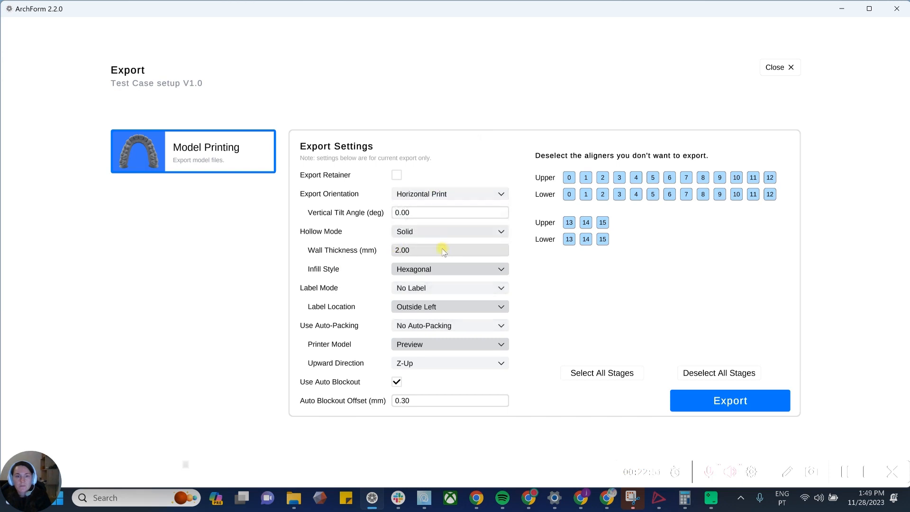
{"action": "left_click", "coordinate": [447, 233]}
{"action": "left_click", "coordinate": [572, 308]}
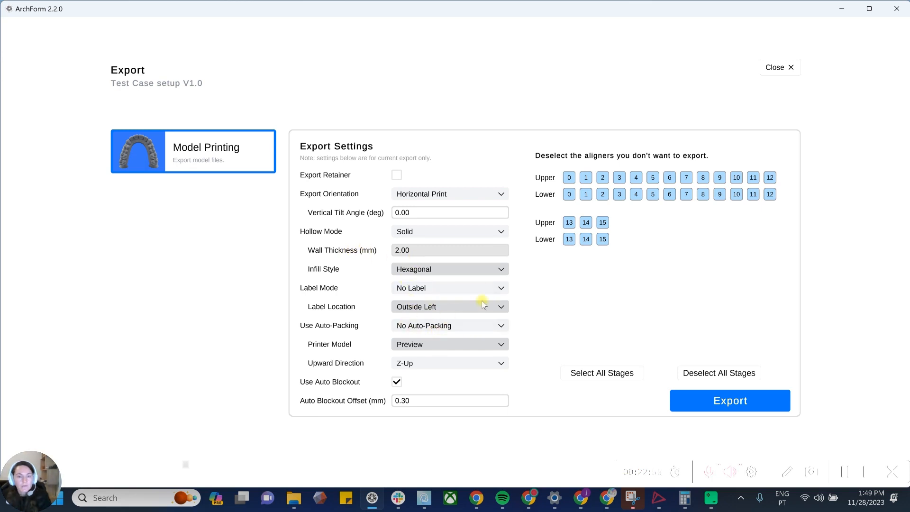
Switch auto blockout off and back on, and close the model printing export without exporting
{"action": "left_click", "coordinate": [398, 382]}
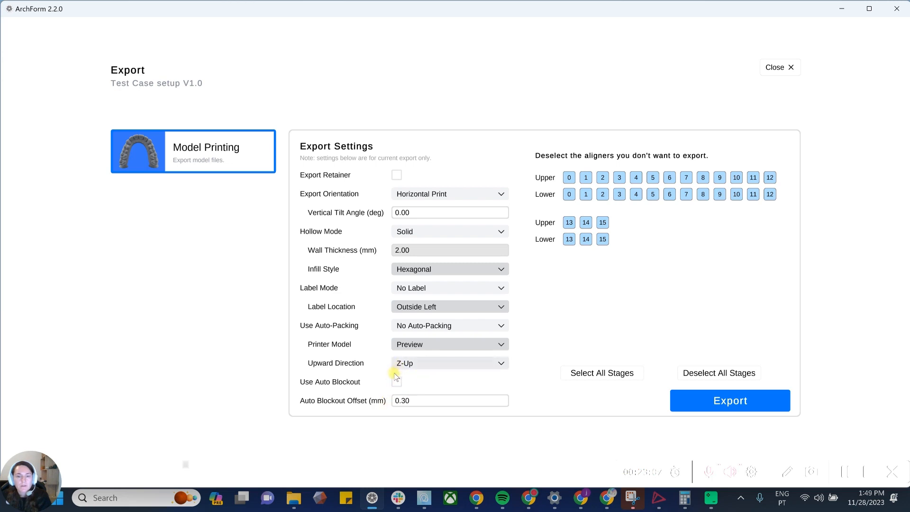
{"action": "left_click", "coordinate": [397, 382]}
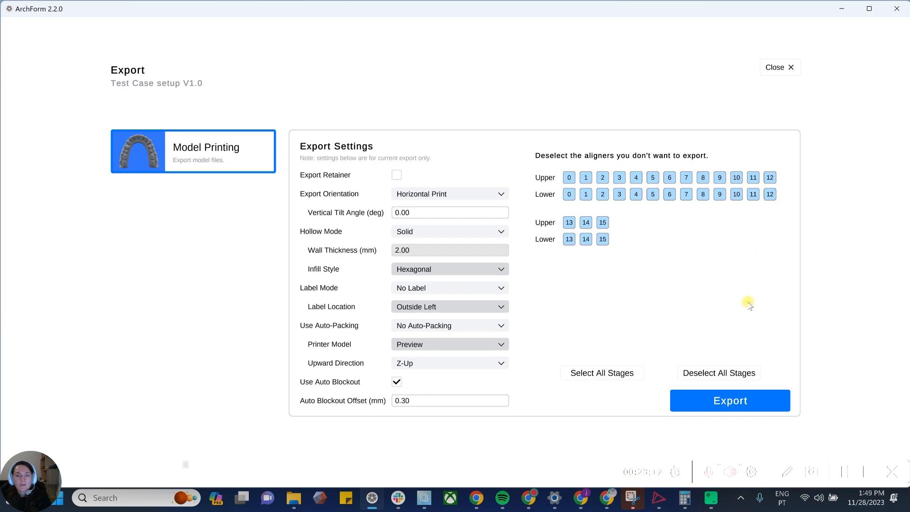
{"action": "left_click", "coordinate": [782, 69]}
Open the program's default export settings and examine the orientation, stage, blockout and cutting-plane options and the available export file formats
{"action": "left_click", "coordinate": [36, 33]}
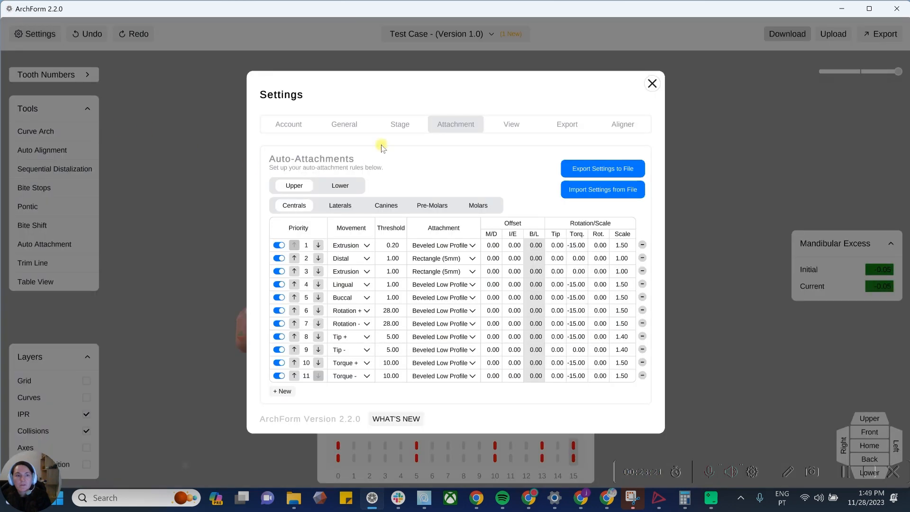
{"action": "left_click", "coordinate": [567, 125]}
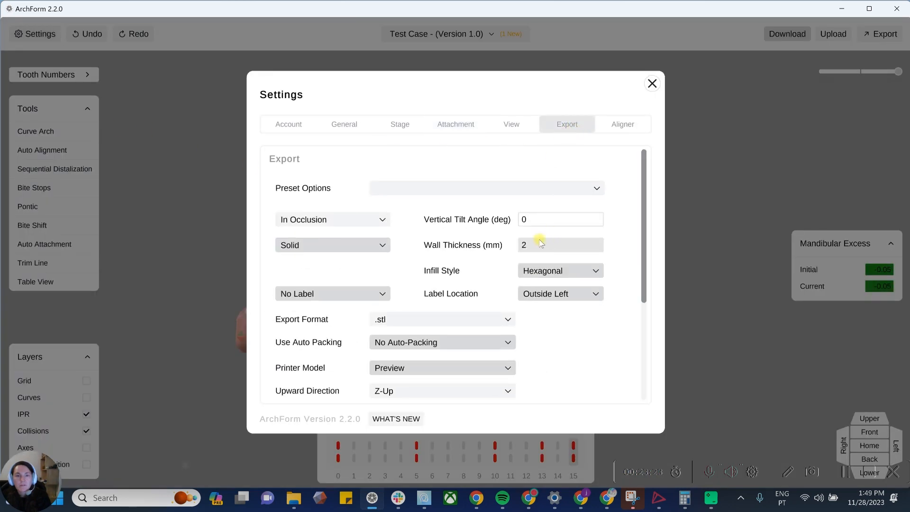
{"action": "scroll", "coordinate": [522, 237], "scroll_direction": "down", "scroll_amount": 4}
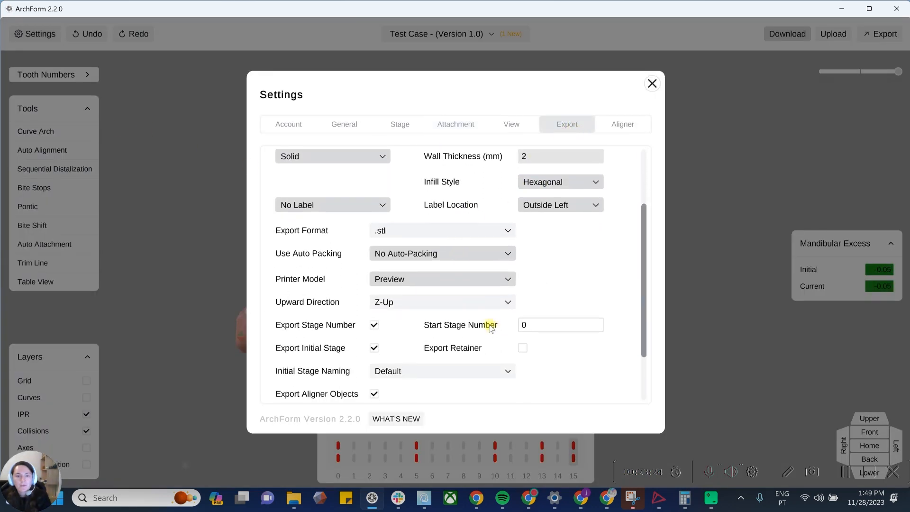
{"action": "scroll", "coordinate": [449, 335], "scroll_direction": "up", "scroll_amount": 2}
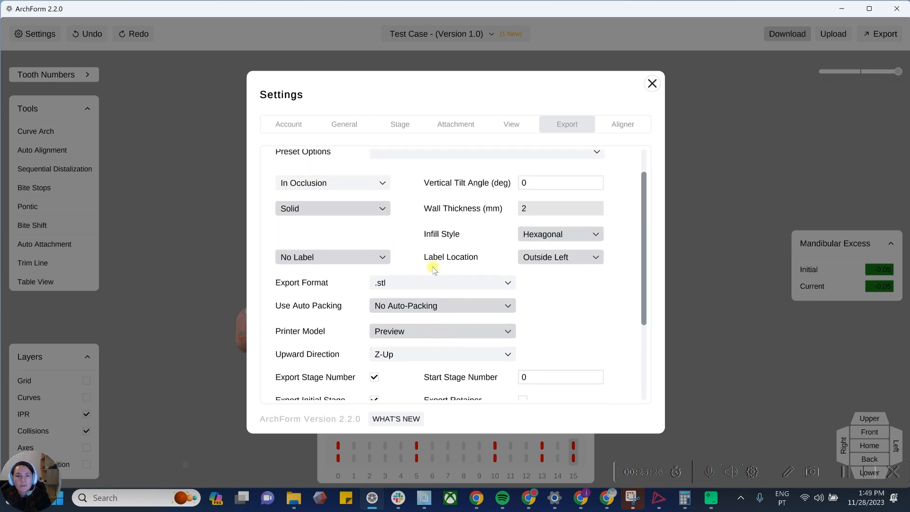
{"action": "scroll", "coordinate": [463, 280], "scroll_direction": "down", "scroll_amount": 5}
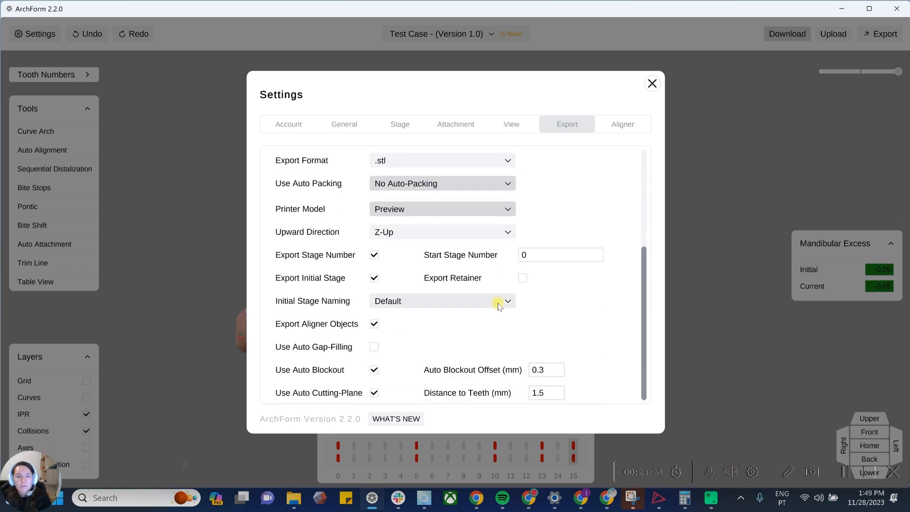
{"action": "scroll", "coordinate": [450, 334], "scroll_direction": "up", "scroll_amount": 2}
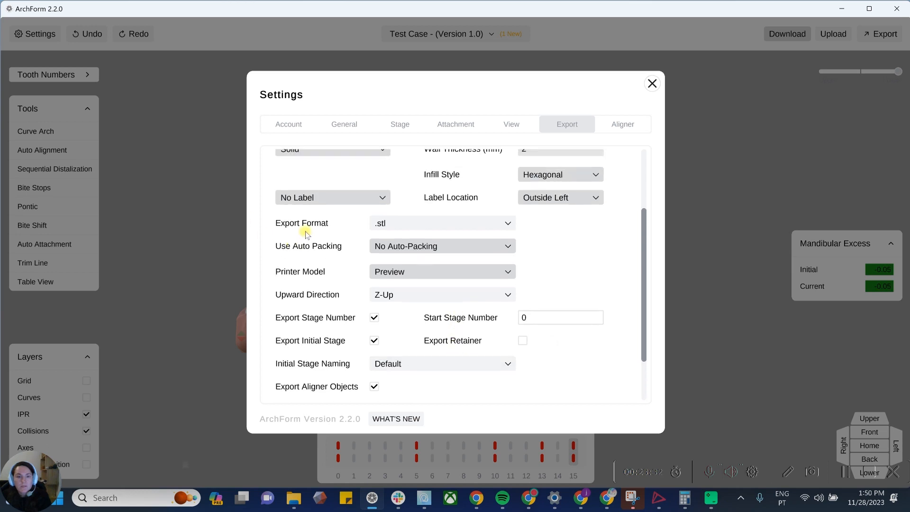
{"action": "left_click", "coordinate": [410, 223]}
{"action": "left_click", "coordinate": [547, 277]}
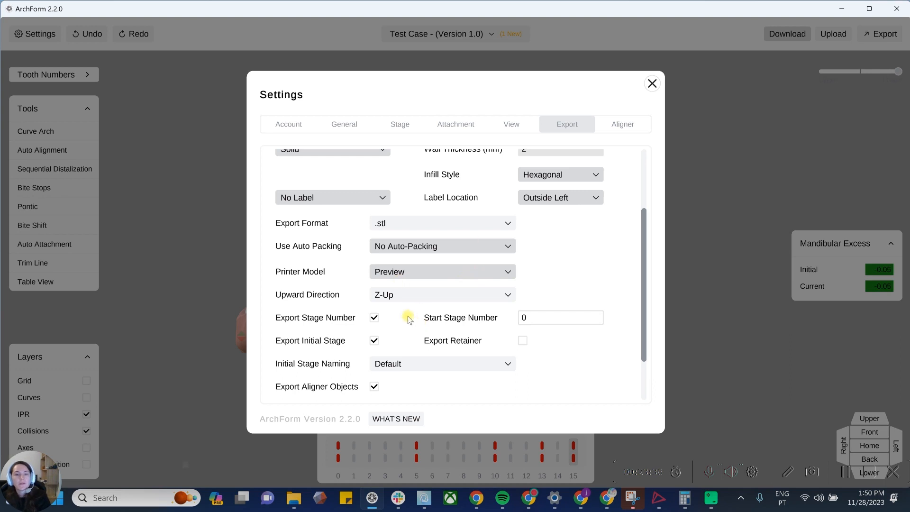
{"action": "scroll", "coordinate": [451, 334], "scroll_direction": "up", "scroll_amount": 1}
{"action": "scroll", "coordinate": [451, 334], "scroll_direction": "up", "scroll_amount": 1}
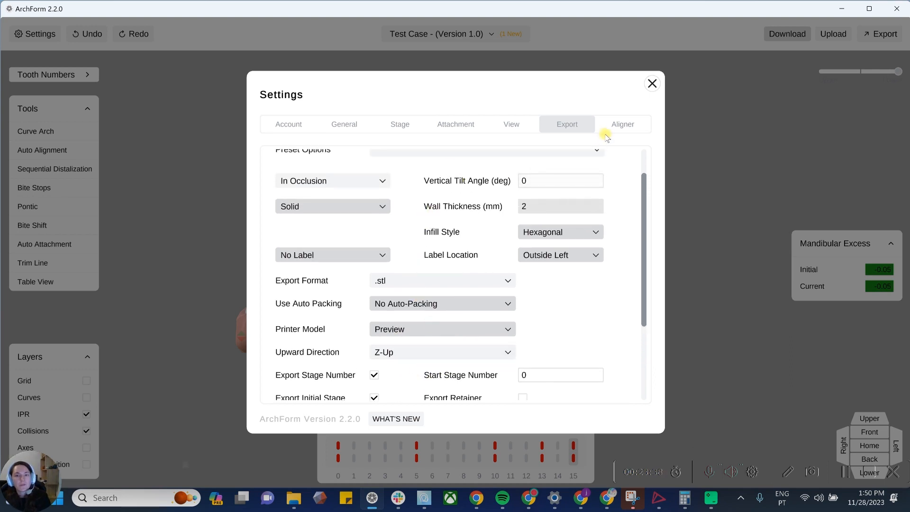
Look through the aligner trim line, export, general, attachment and staging settings
{"action": "left_click", "coordinate": [624, 126]}
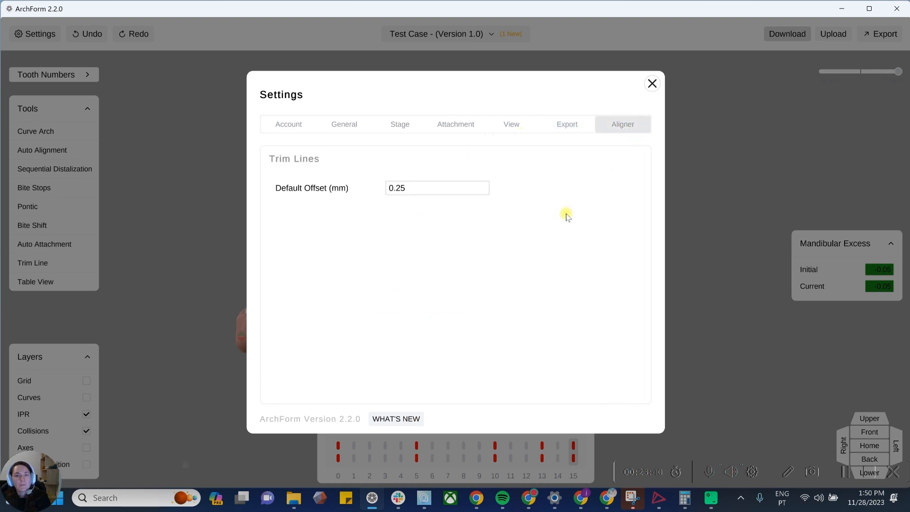
{"action": "left_click", "coordinate": [553, 128]}
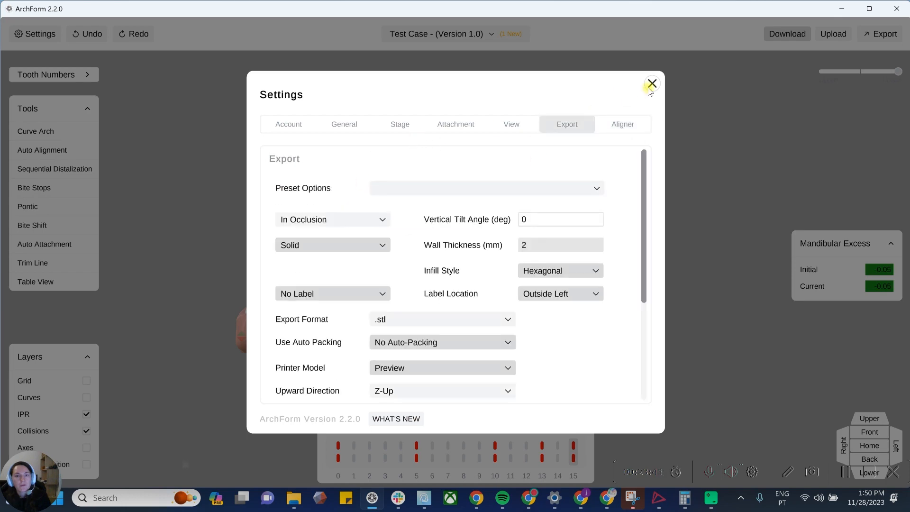
{"action": "left_click", "coordinate": [341, 129]}
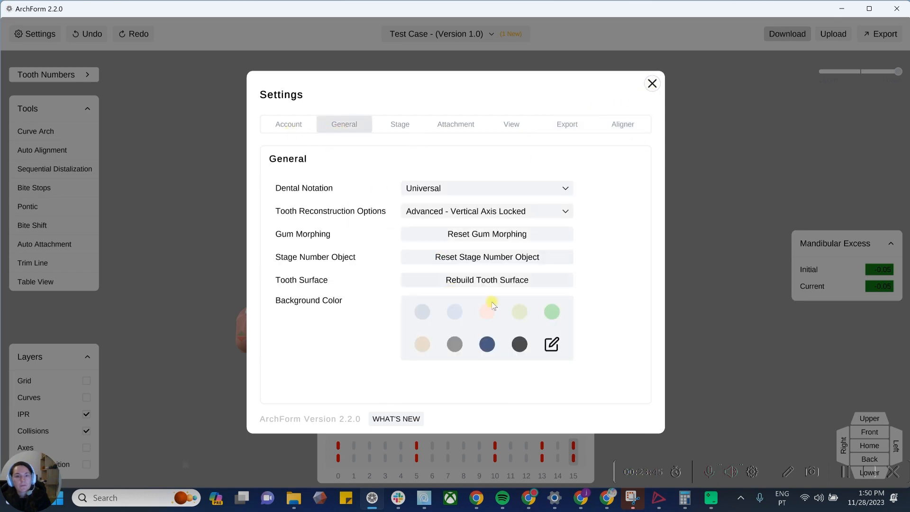
{"action": "left_click", "coordinate": [455, 127]}
{"action": "left_click", "coordinate": [411, 133]}
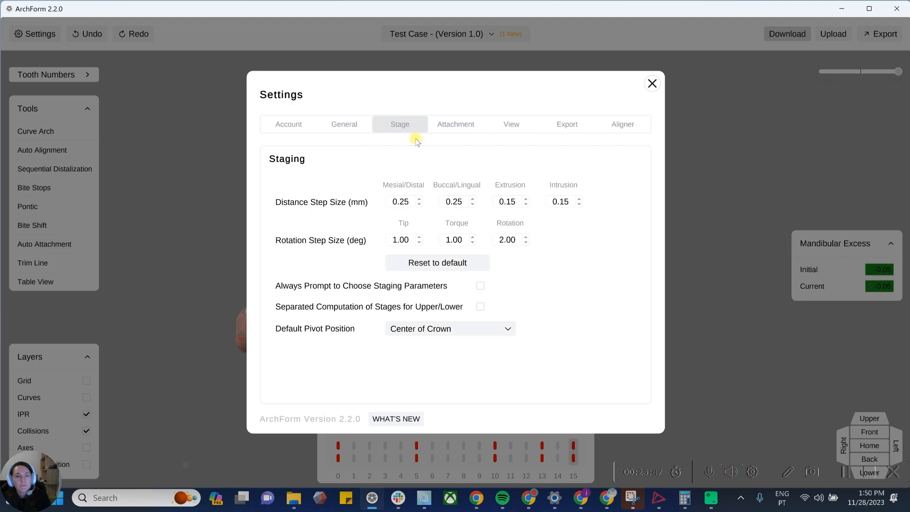